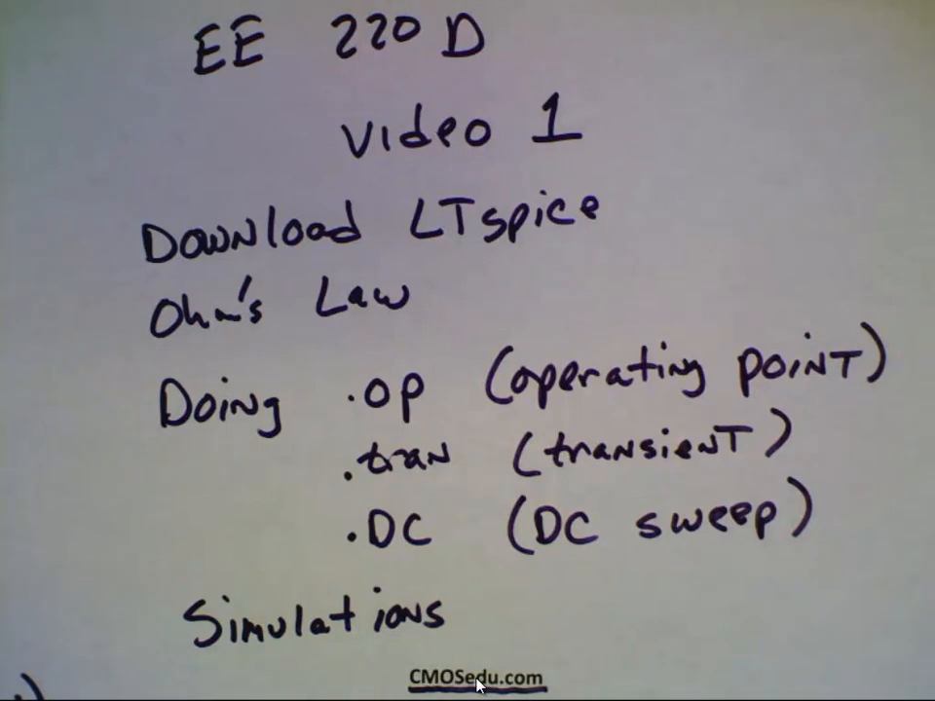
Leave the full-screen camera view, switch to Chrome and open the LTspice page on CMOSedu.com
key("Escape")
left_click(771, 115)
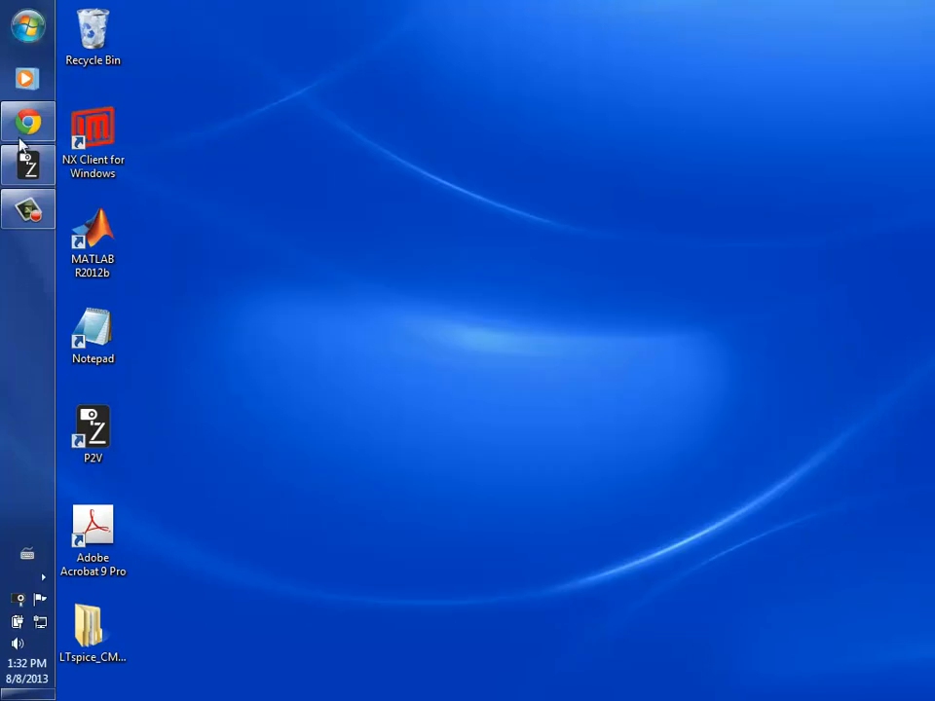
left_click(25, 134)
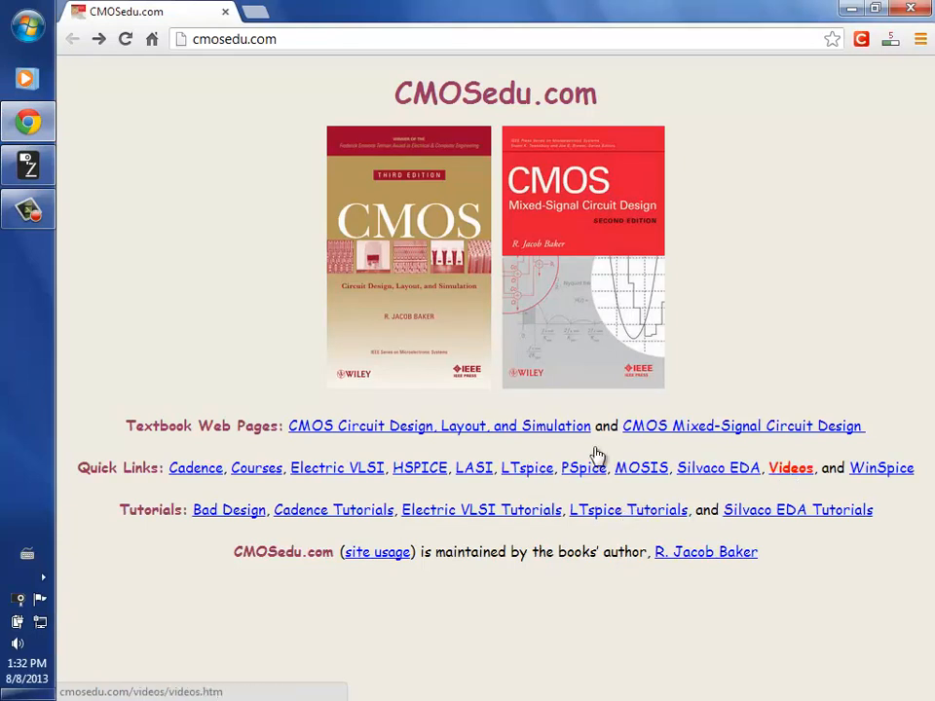
left_click(529, 469)
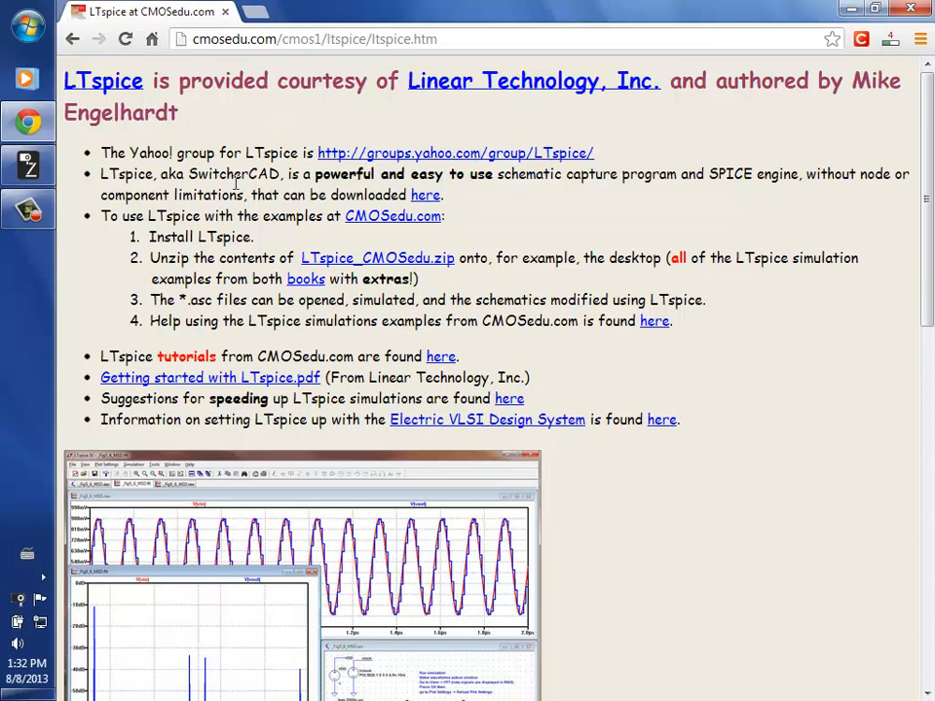
Go to Linear Technology's software page and download LTspice IV without registering, then minimize the browser
left_click(429, 196)
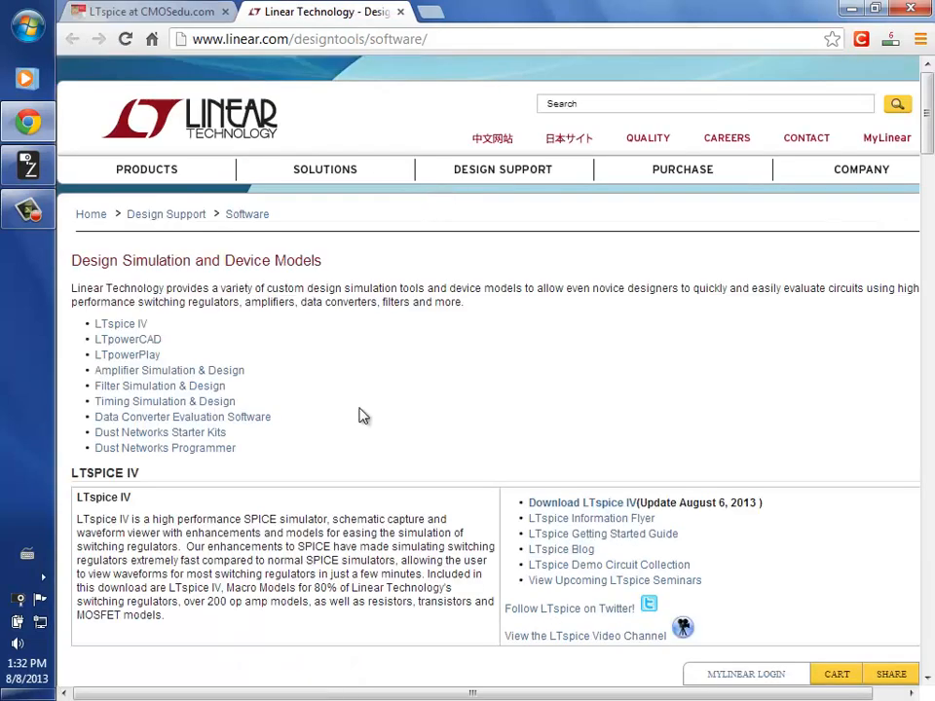
left_click(572, 504)
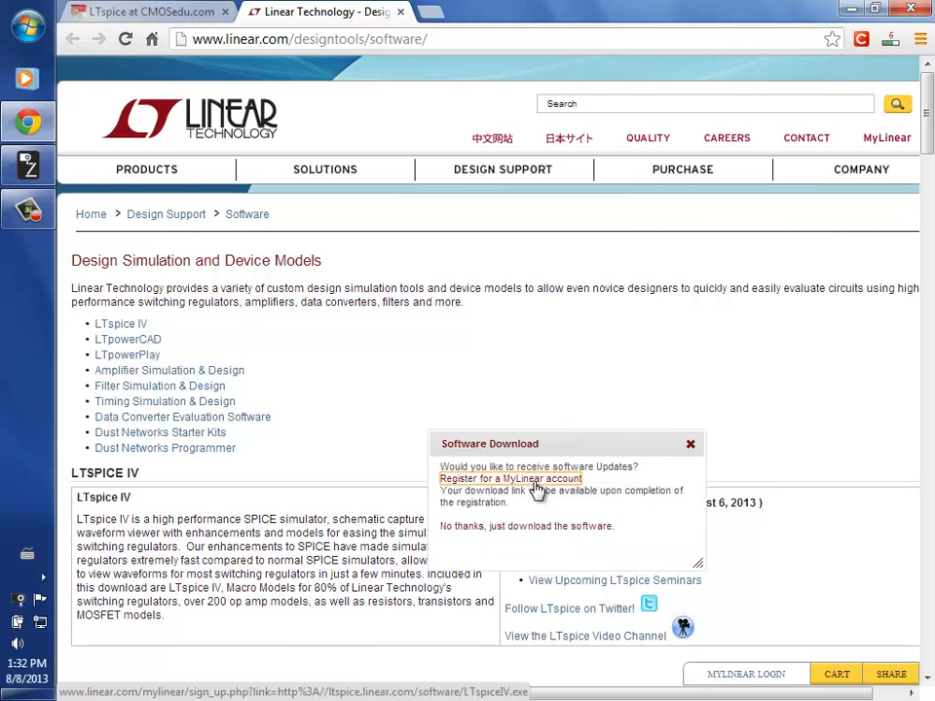
left_click(454, 527)
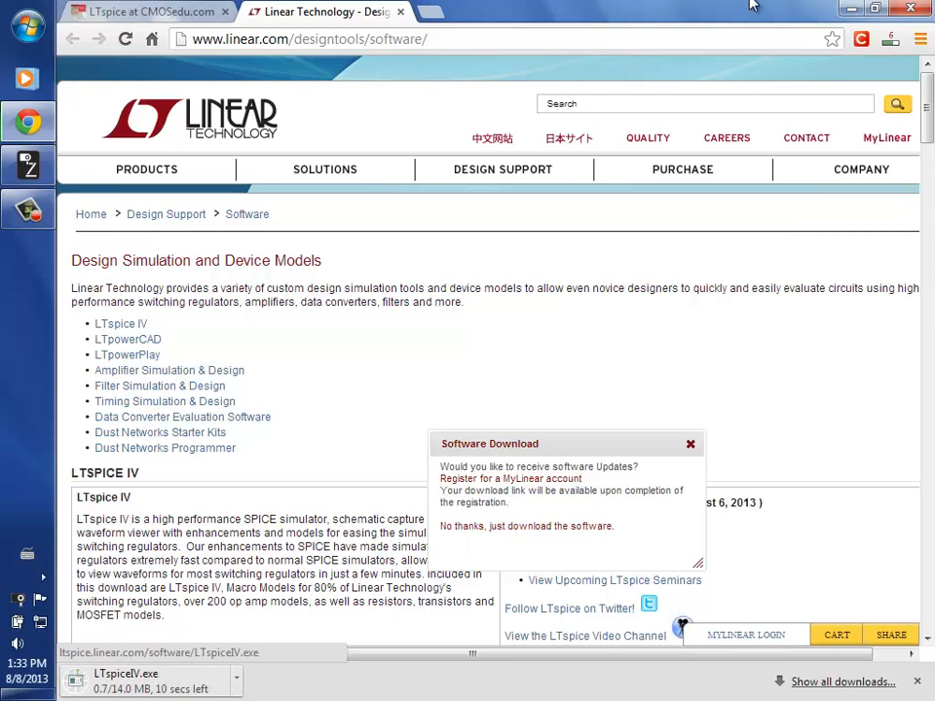
left_click(853, 9)
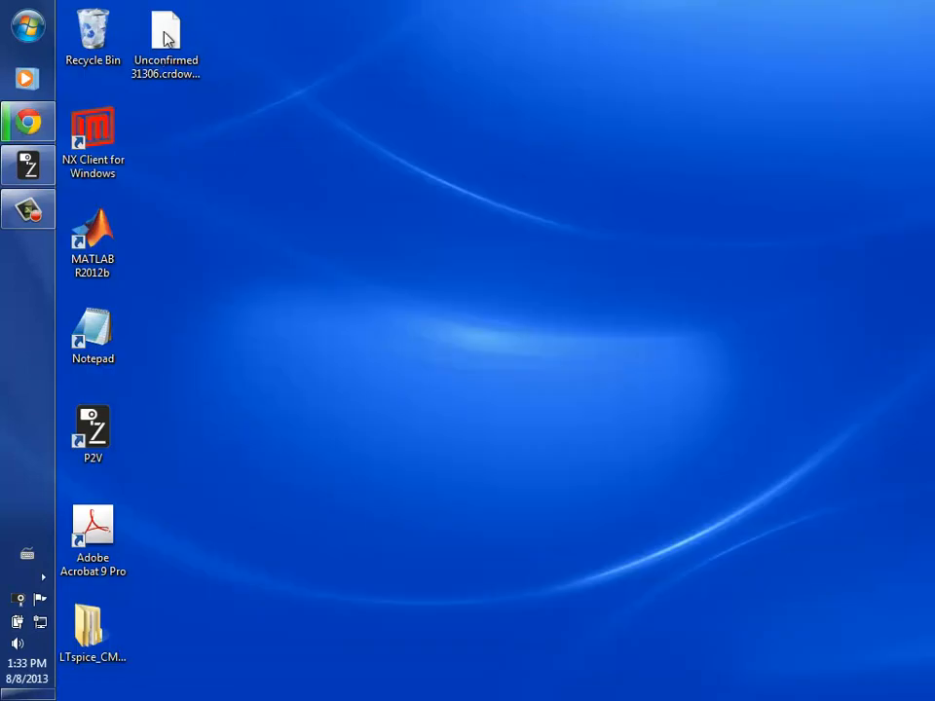
View the P2V document camera image full screen and return to the desktop
left_click(136, 30)
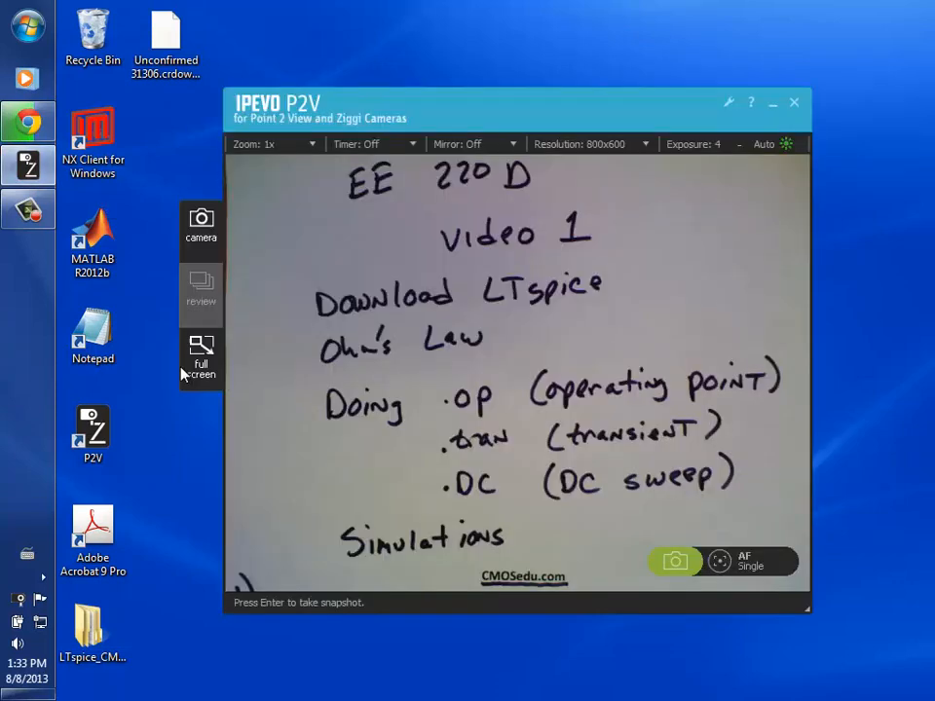
left_click(185, 371)
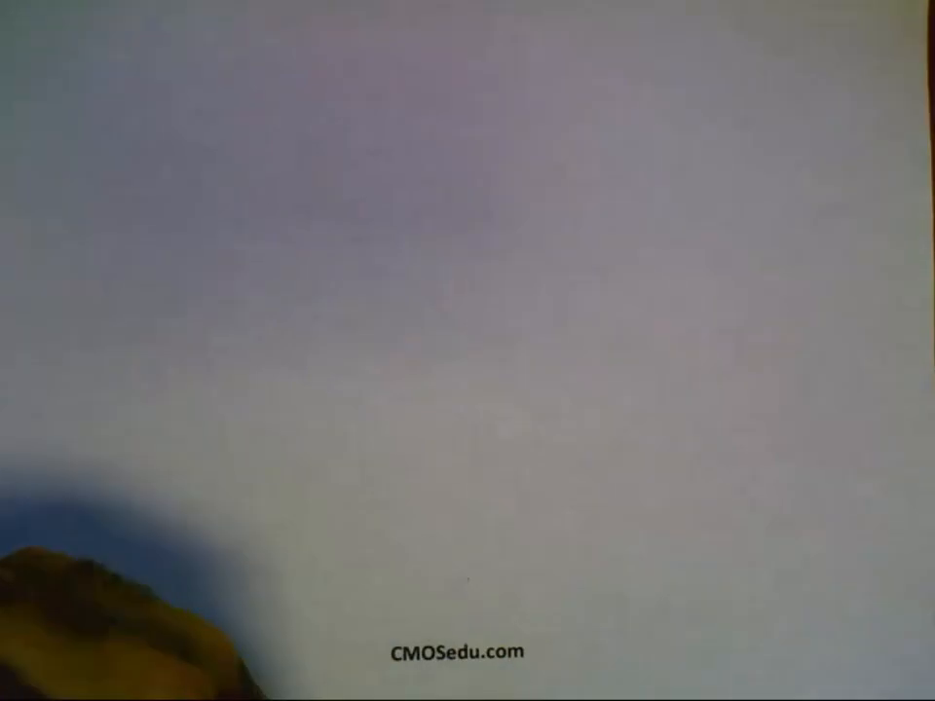
key("Escape")
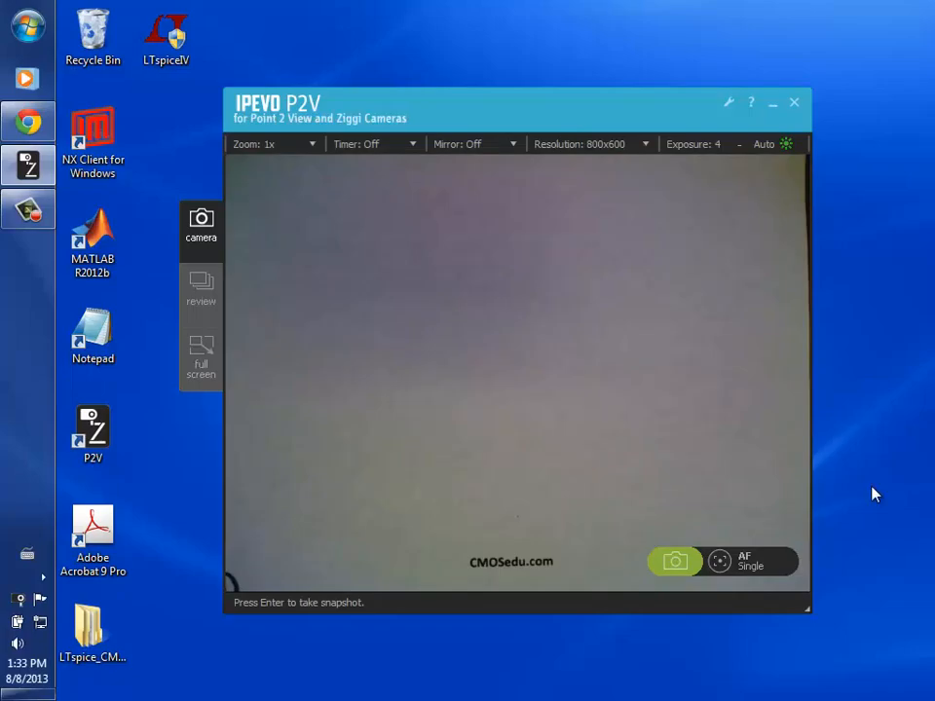
Run the downloaded LTspiceIV installer as administrator, accepting the license and installing to C:\Program Files (x86)\LTC\LTspiceIV
right_click(166, 39)
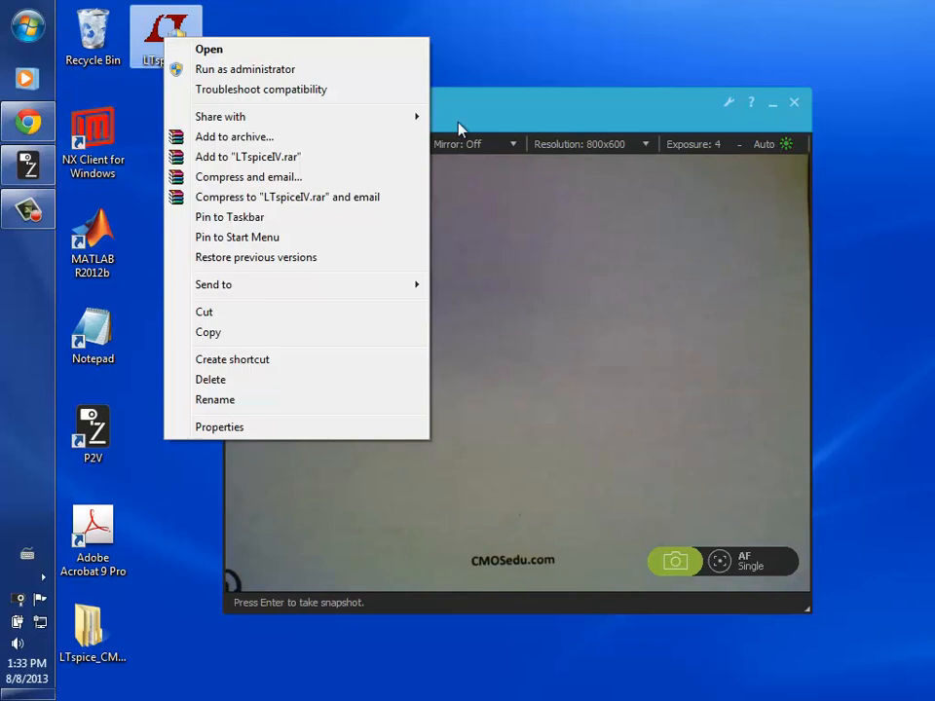
left_click(293, 74)
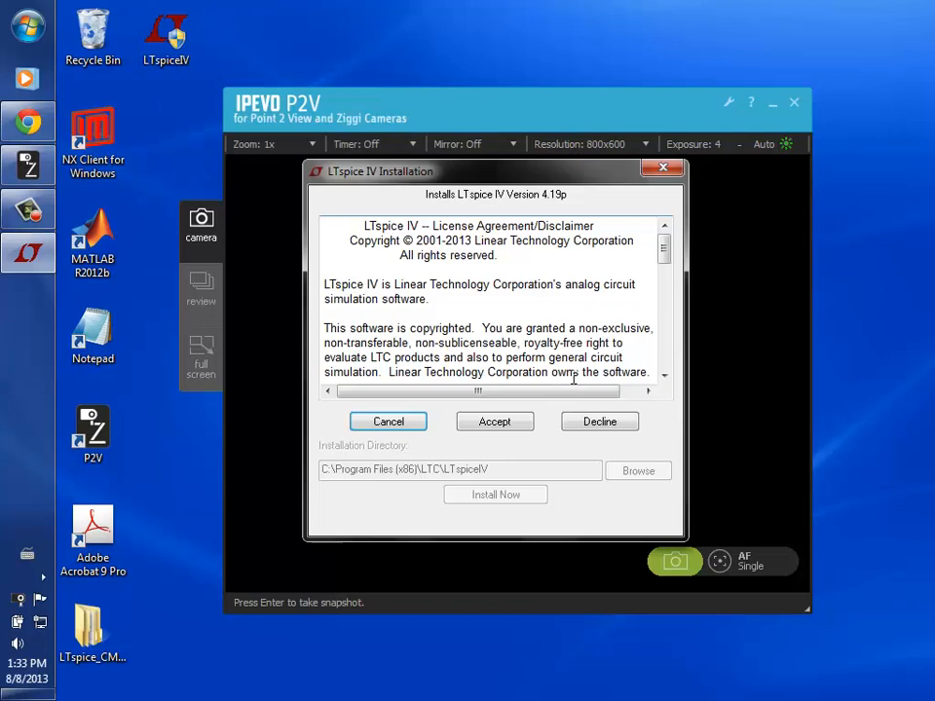
left_click(497, 421)
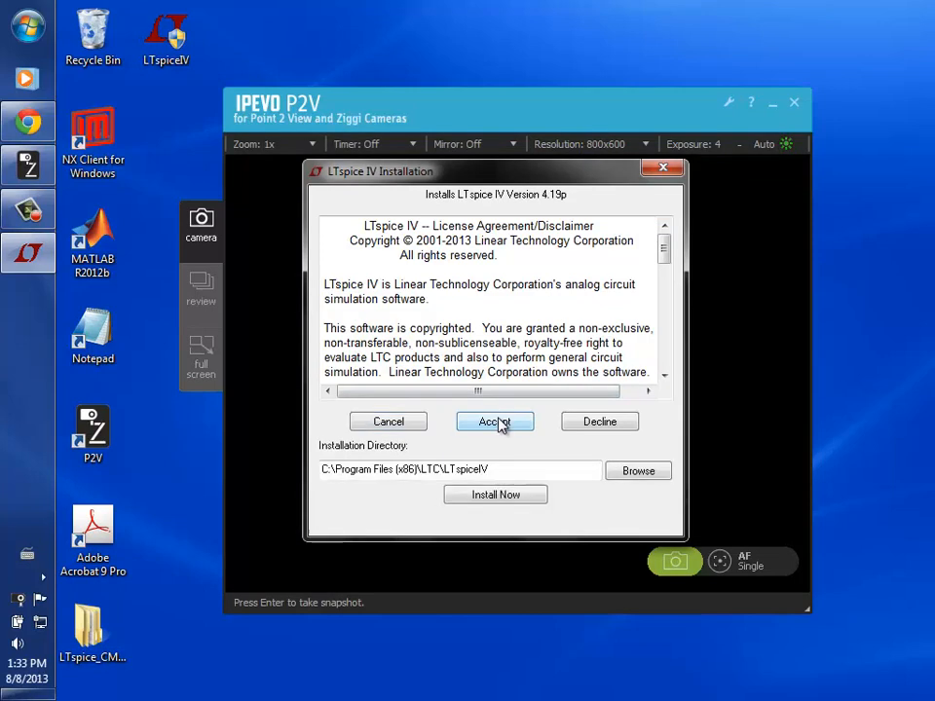
left_click(493, 503)
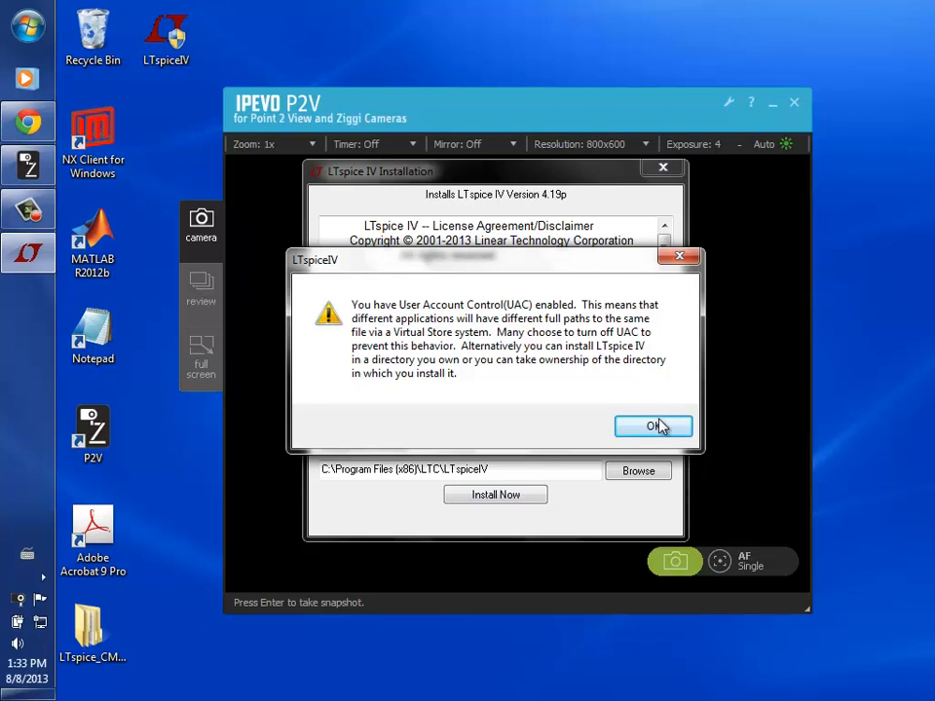
left_click(655, 424)
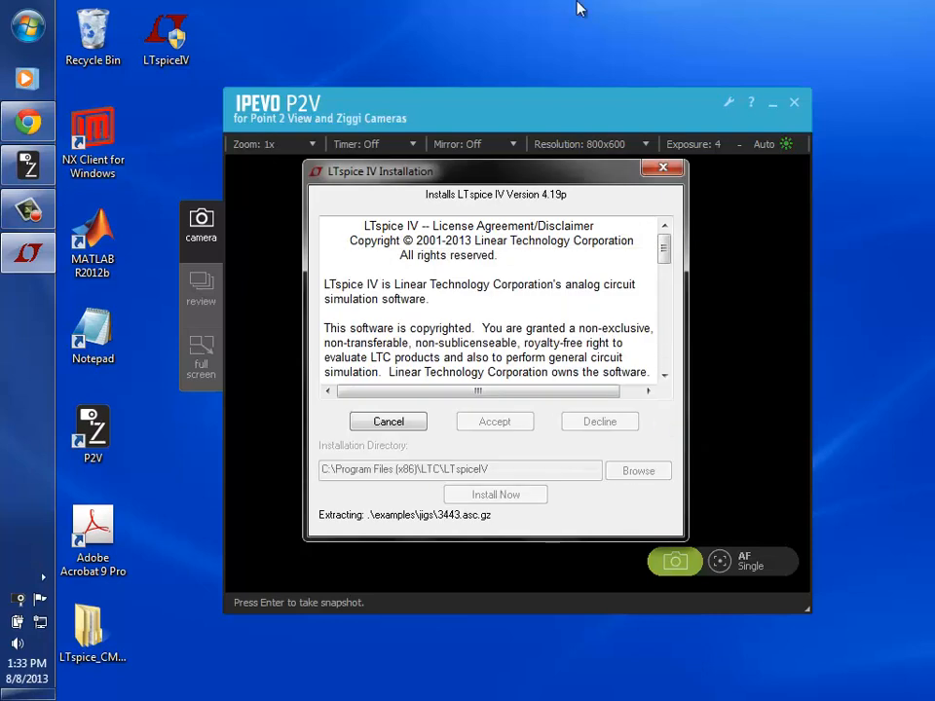
left_click(566, 102)
left_click(195, 357)
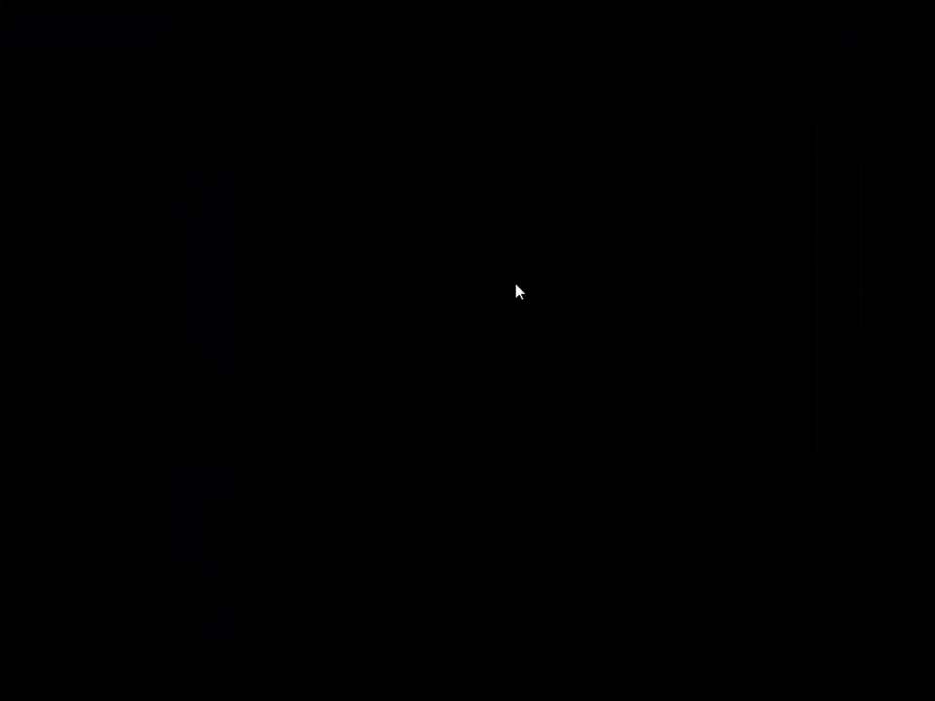
key("Escape")
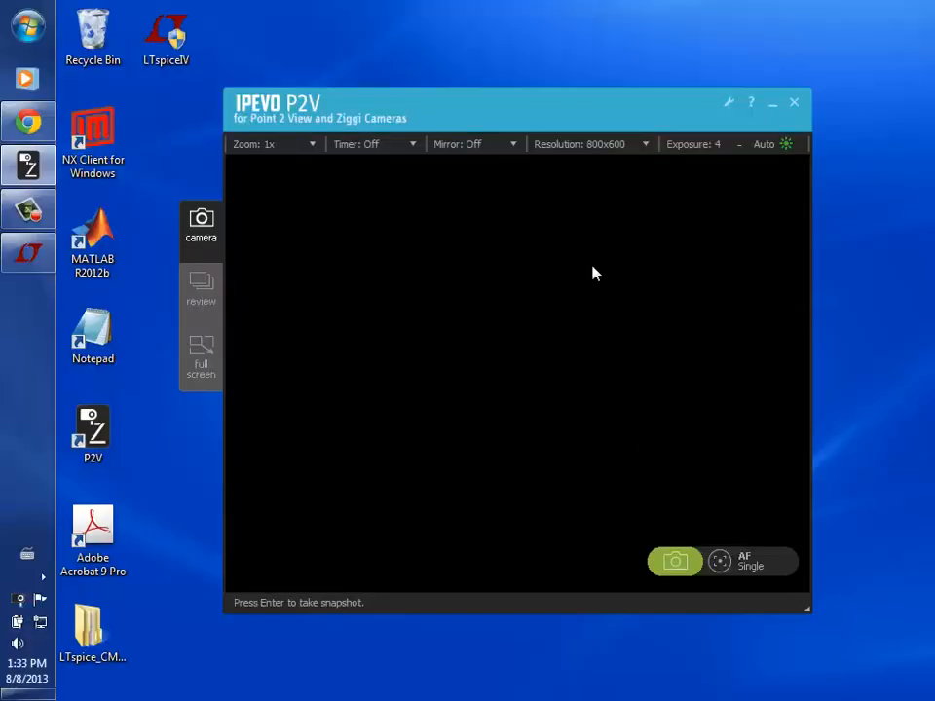
Restart the P2V camera program and show its refocused image full screen
left_click(793, 105)
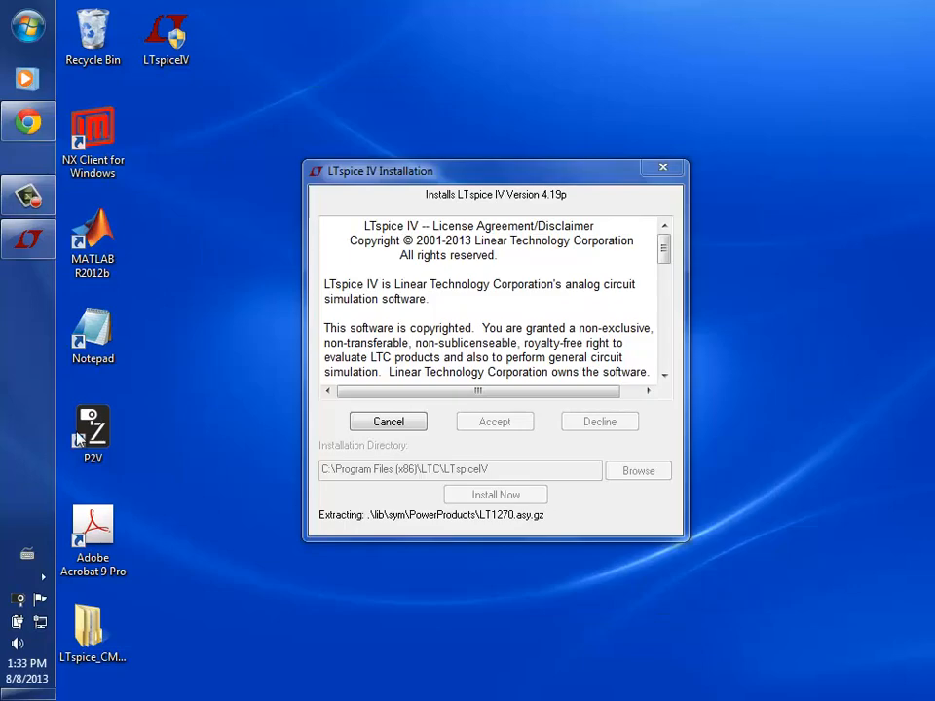
left_click(78, 436)
double_click(80, 437)
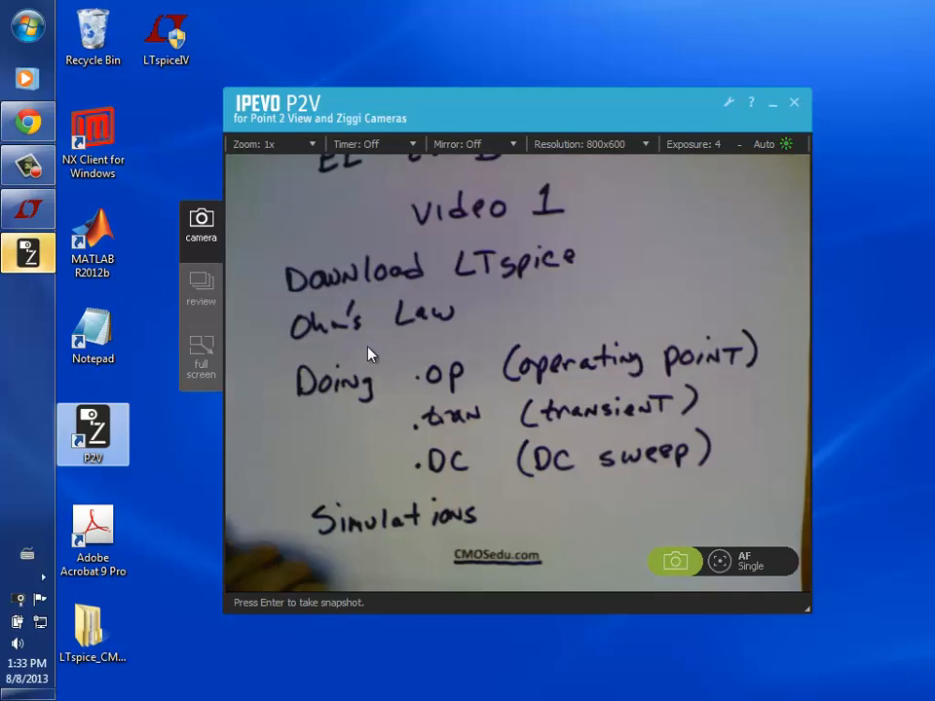
left_click(188, 367)
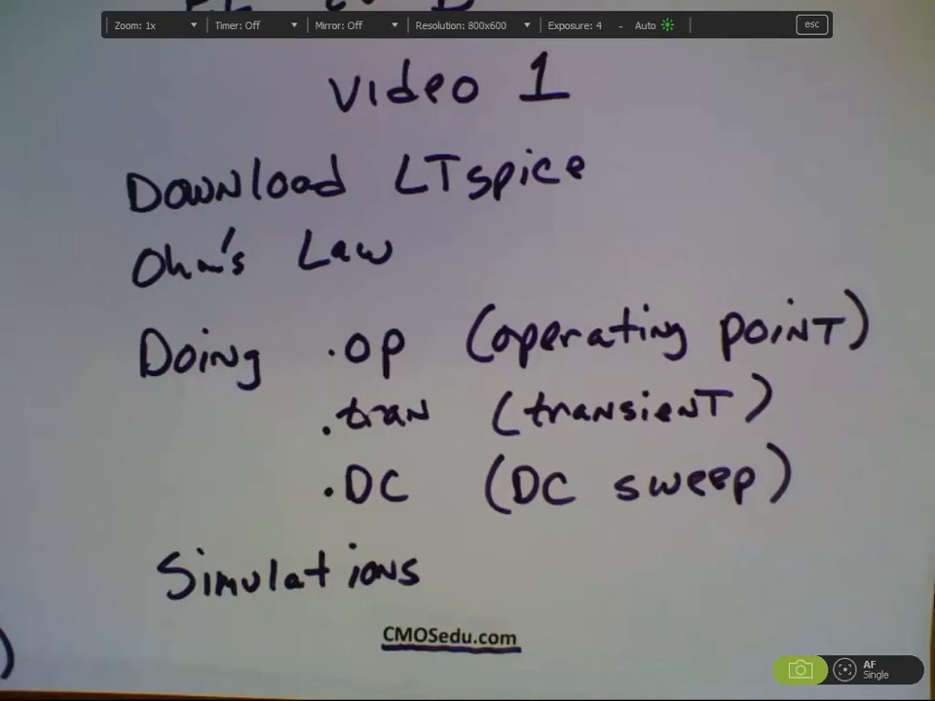
left_click(844, 670)
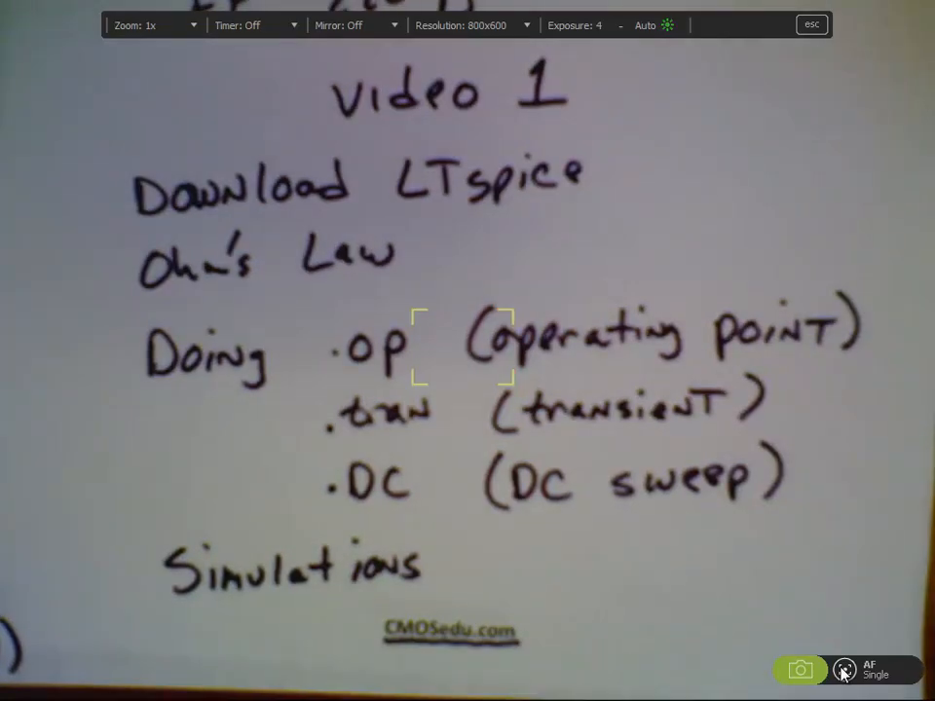
left_click(844, 670)
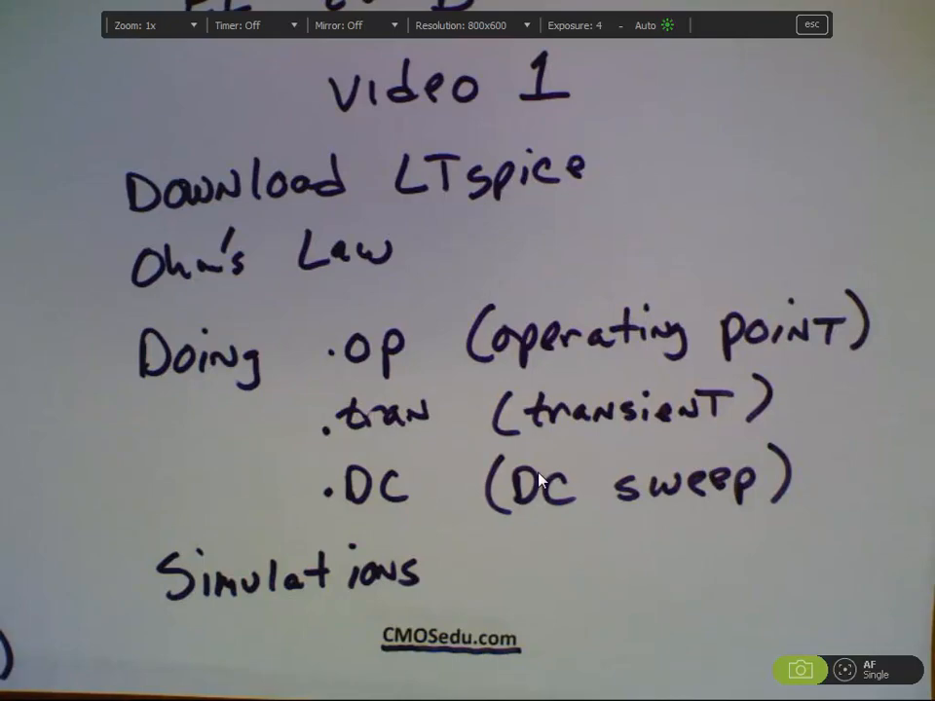
Finish the LTspice IV installation and move the LTspiceIV installer from the desktop to the Recycle Bin
key("Escape")
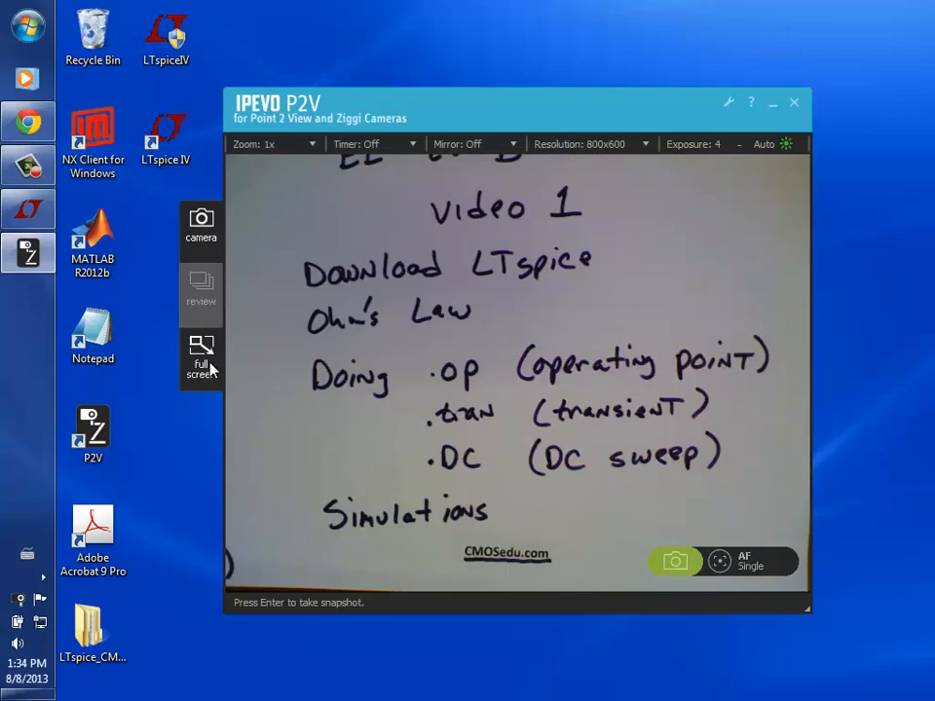
left_click_drag(109, 21, 86, 26)
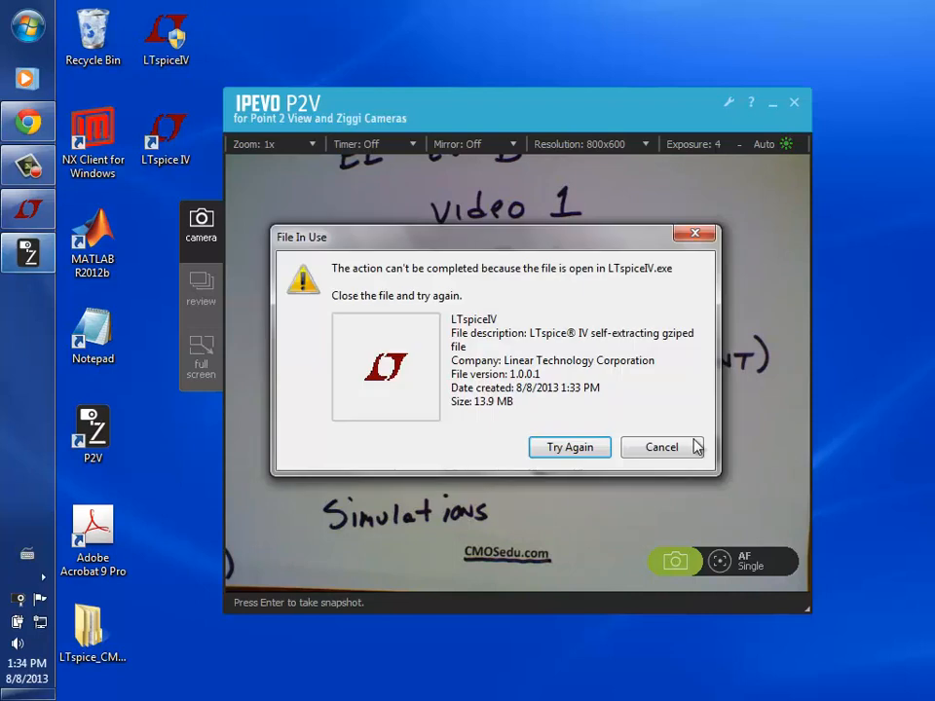
left_click(17, 222)
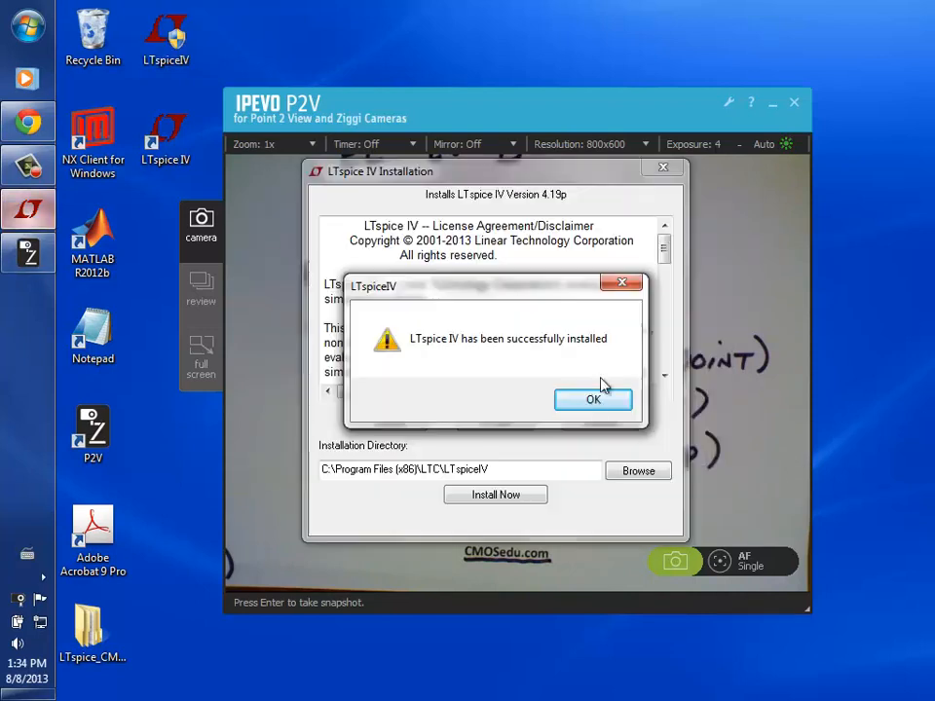
left_click(597, 400)
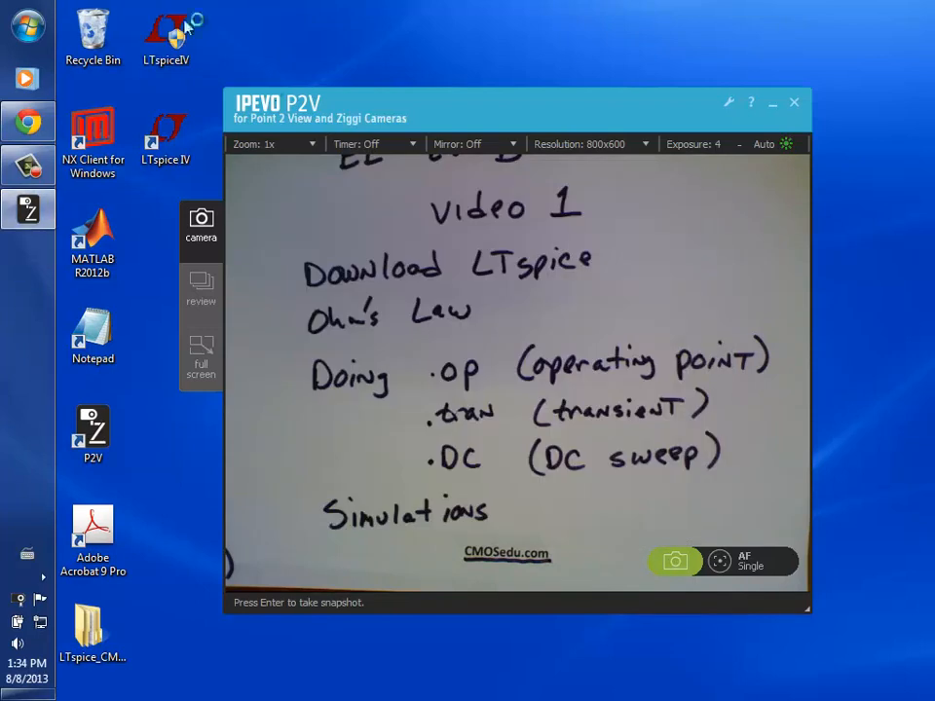
left_click_drag(161, 43, 93, 35)
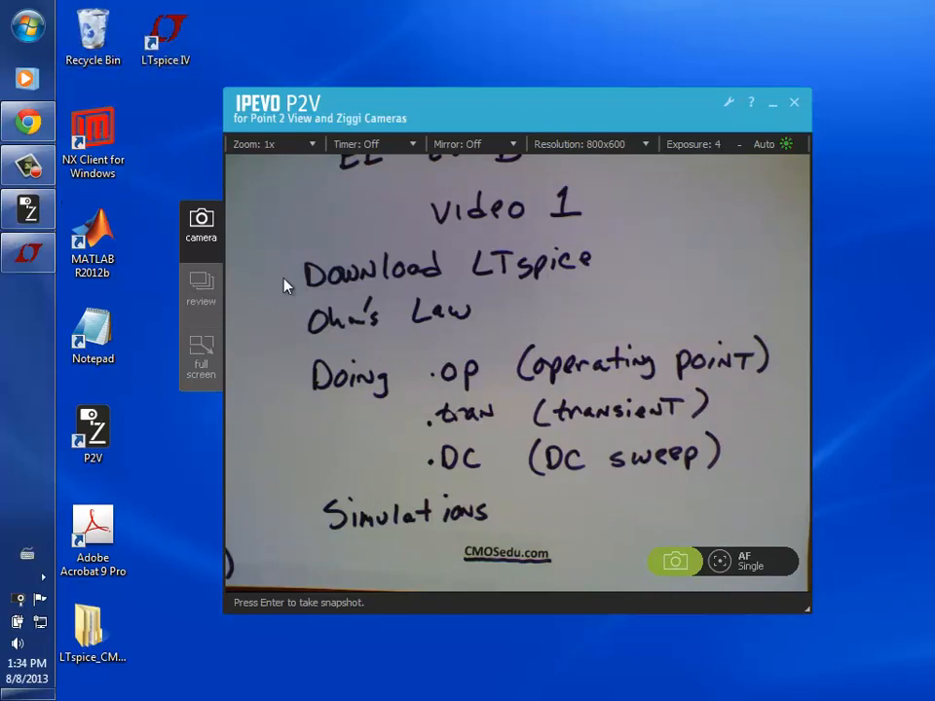
Show the handwritten notes from the P2V camera full screen
left_click(204, 360)
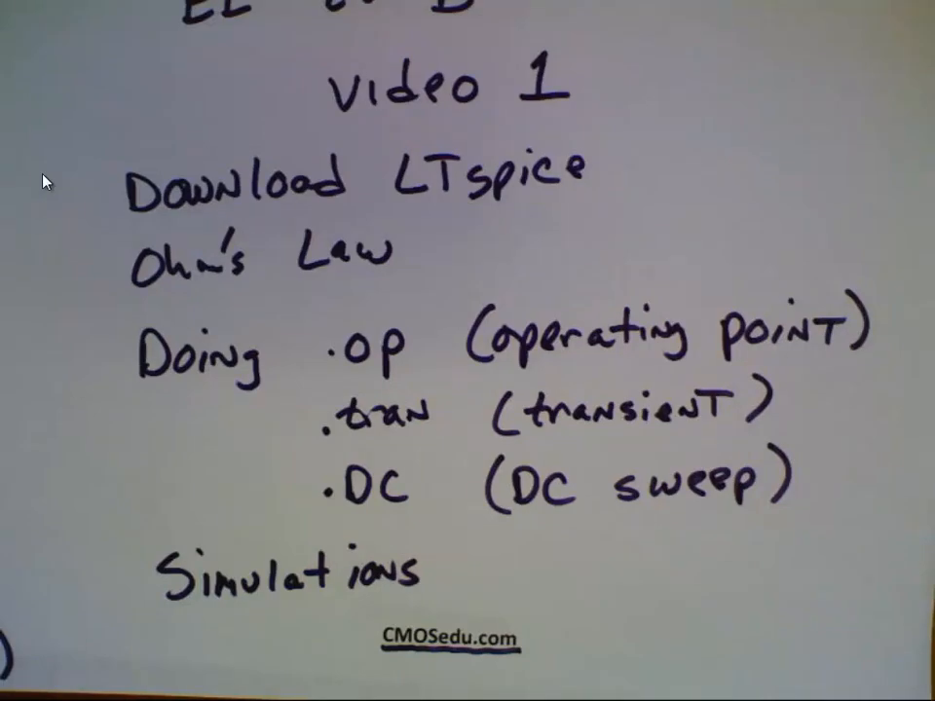
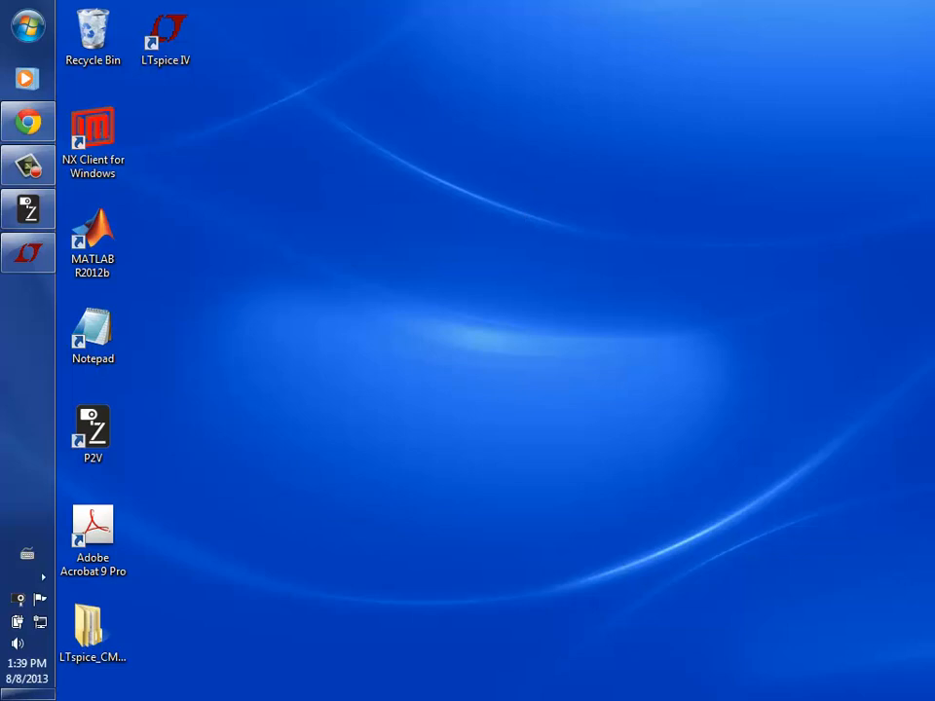
Create a new folder named EE220D_v1 on the desktop
left_click(9, 123)
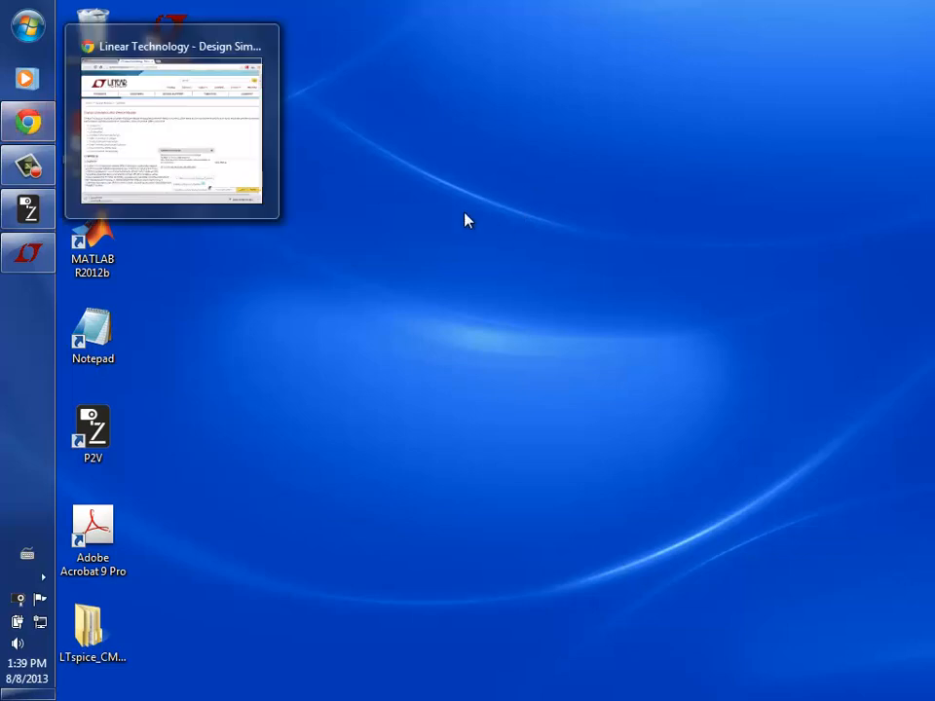
right_click(370, 152)
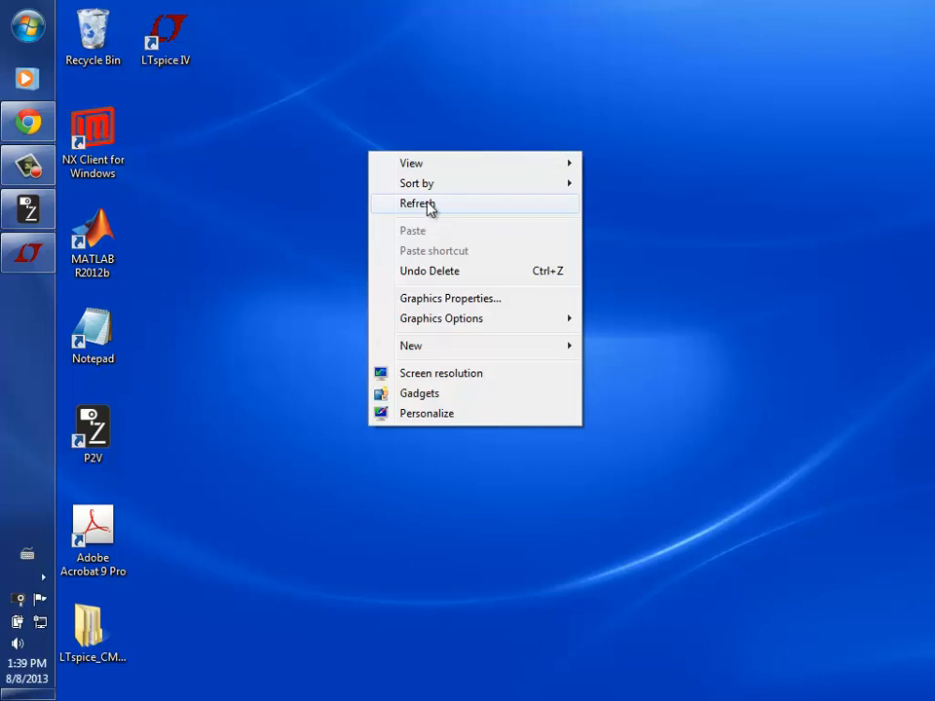
mouse_move(458, 348)
left_click(623, 346)
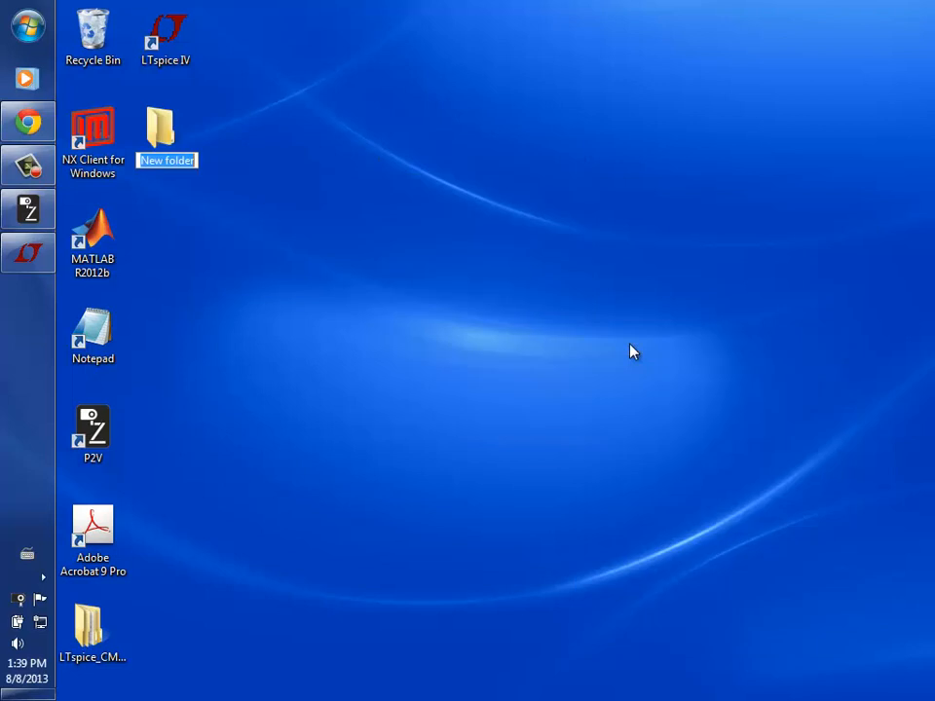
type("EE22")
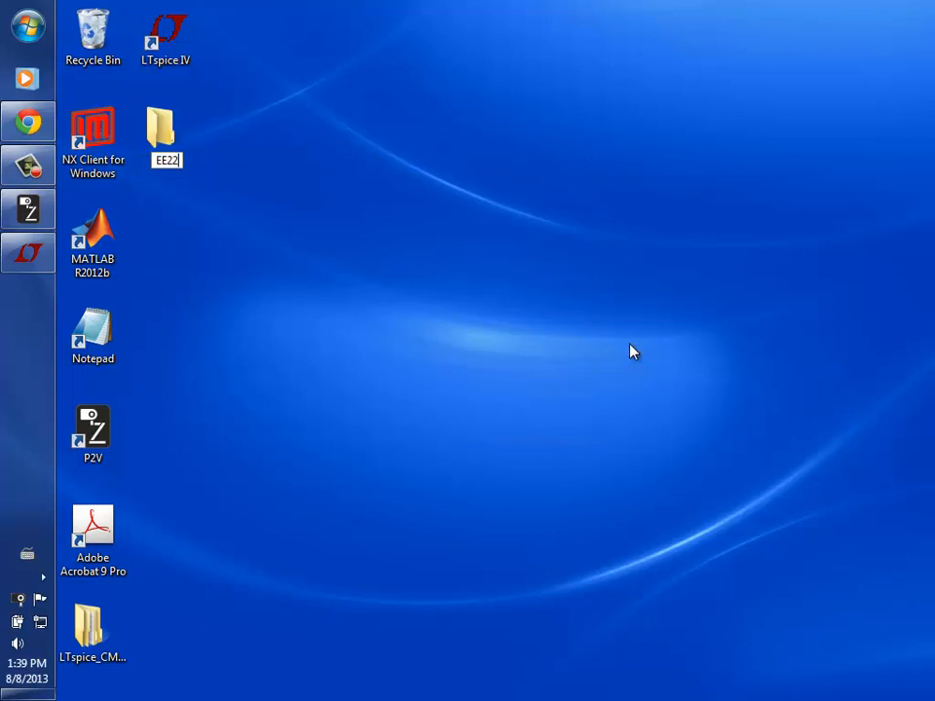
type("0D_v1")
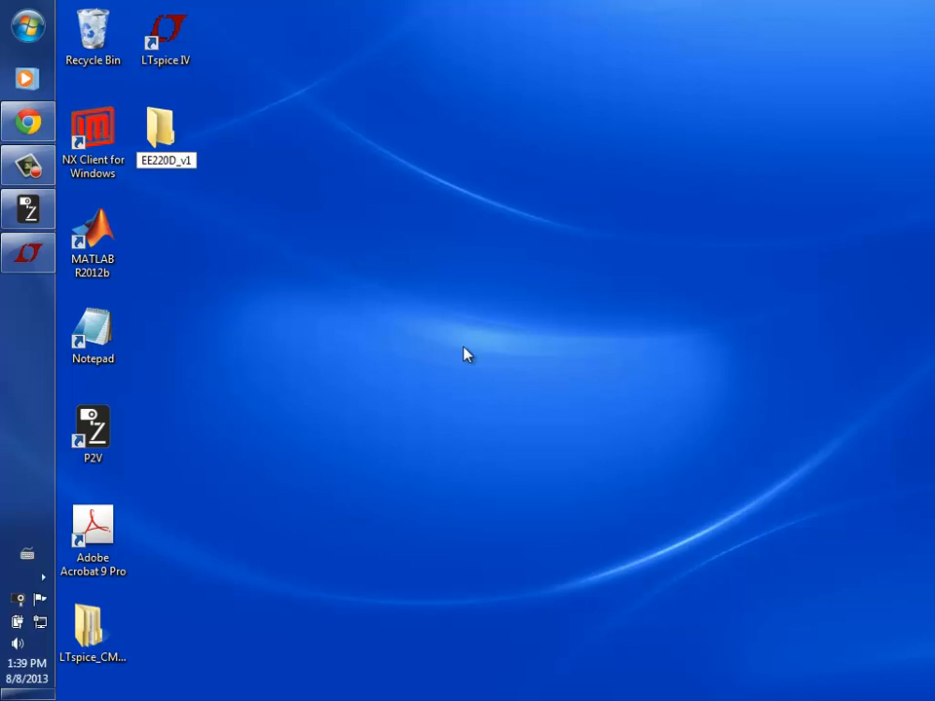
key("Return")
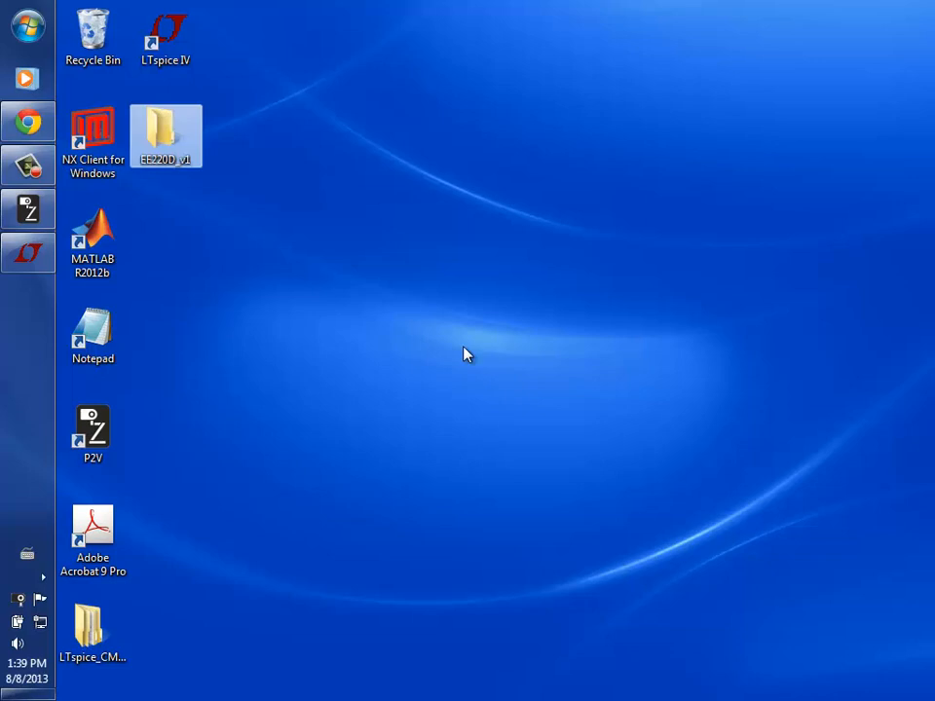
Close the running LTspice IV, relaunch it from the desktop and create a new blank schematic
left_click(17, 261)
left_click(912, 10)
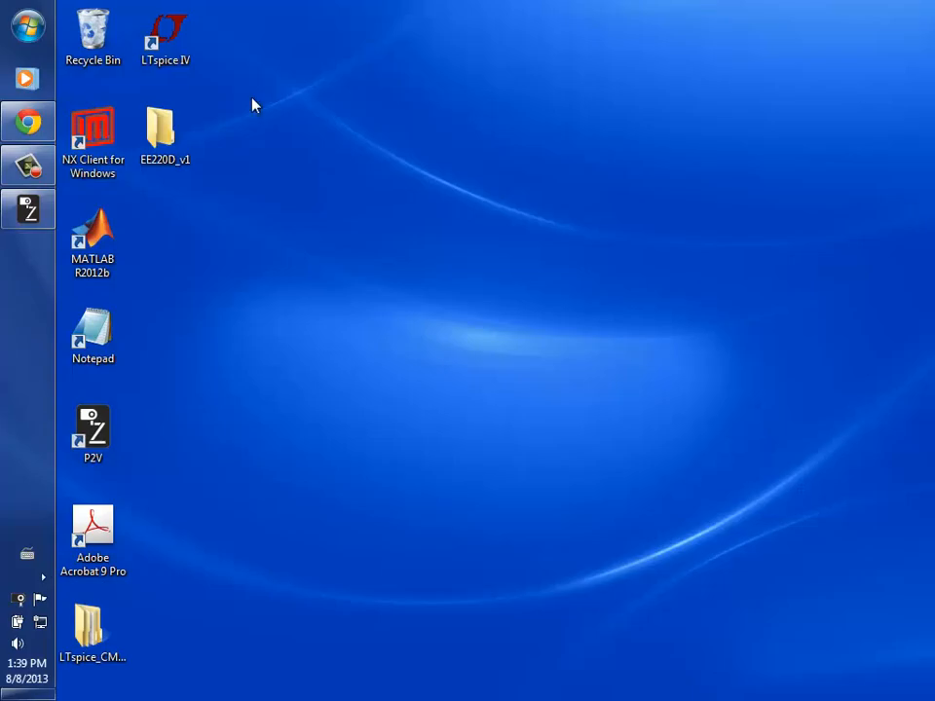
double_click(166, 37)
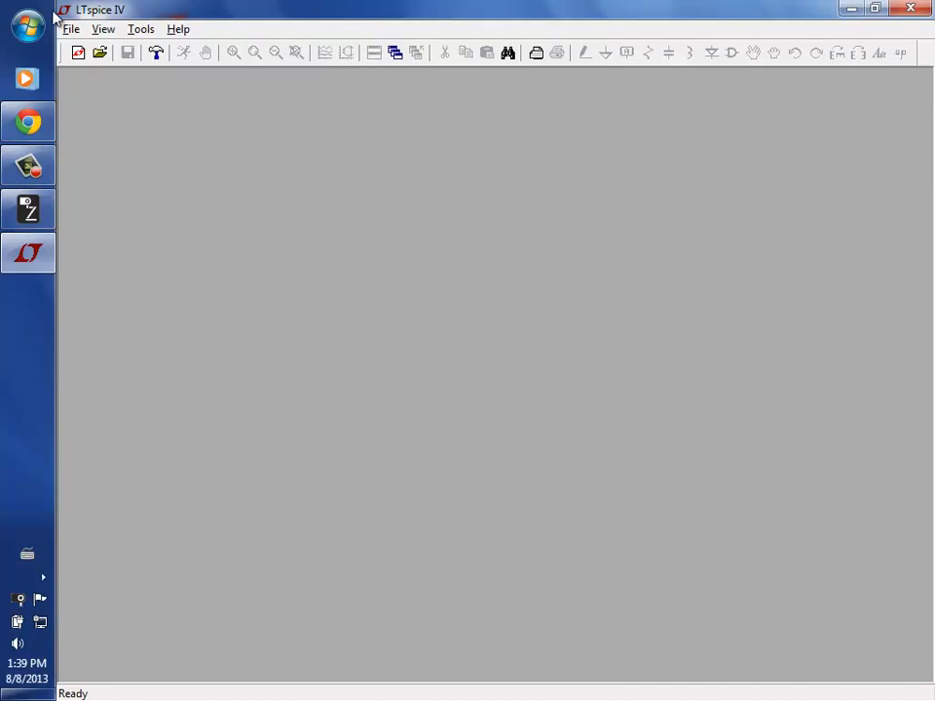
left_click(68, 30)
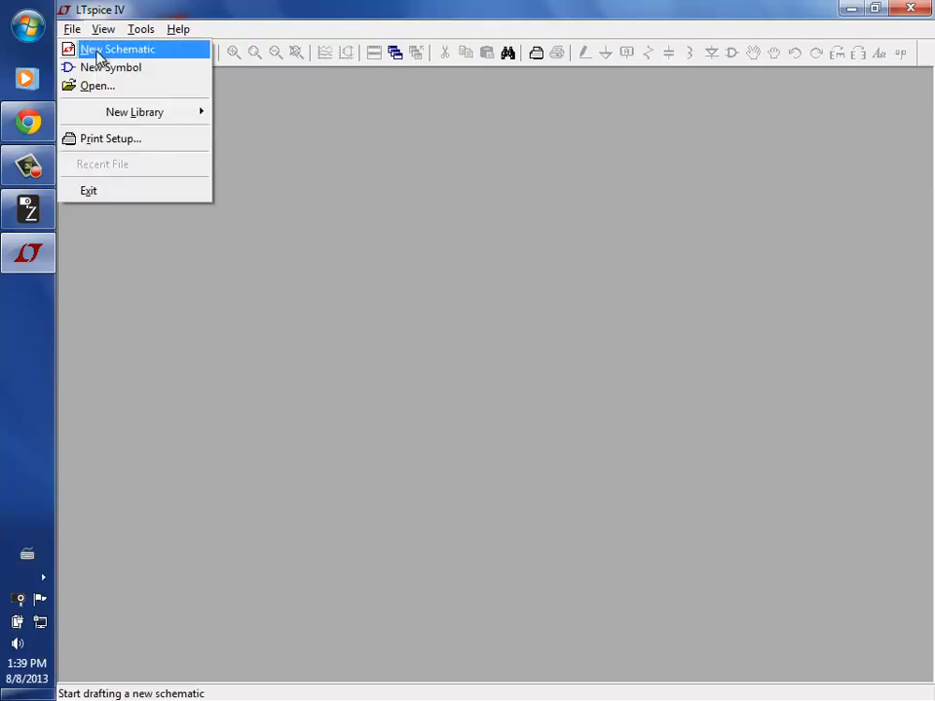
left_click(99, 57)
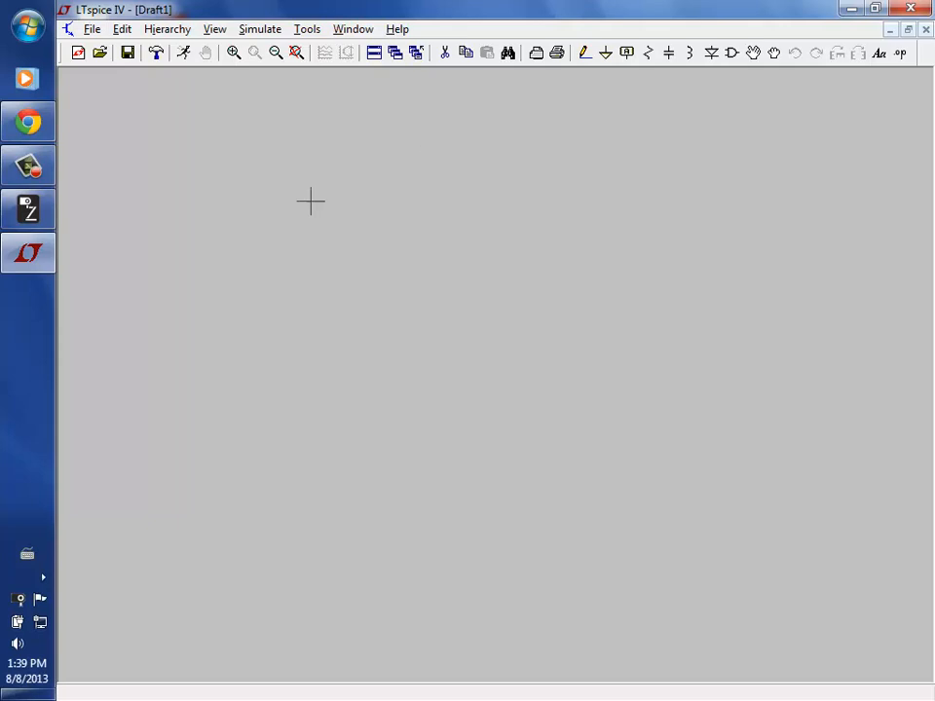
Save the new schematic as op_example in the EE220D_v1 folder on the desktop
left_click(92, 29)
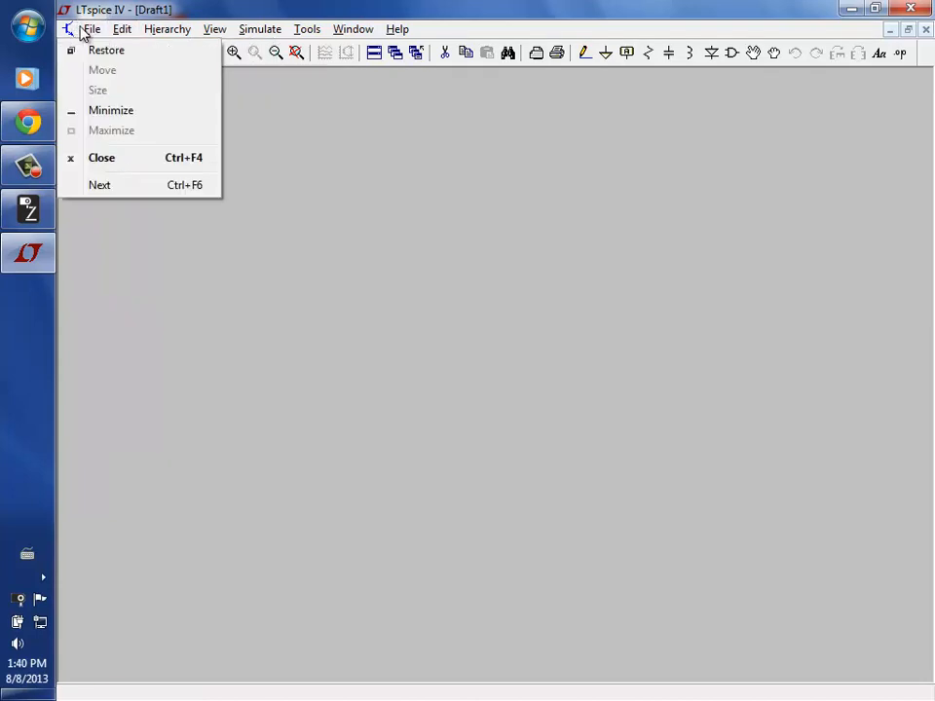
left_click(133, 125)
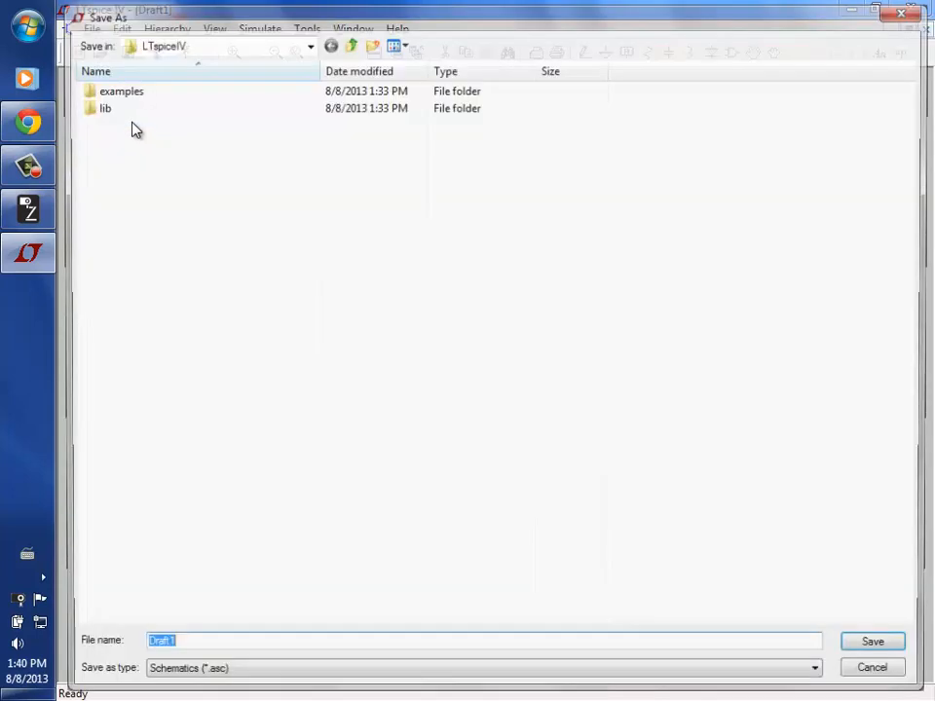
left_click(290, 44)
left_click(147, 63)
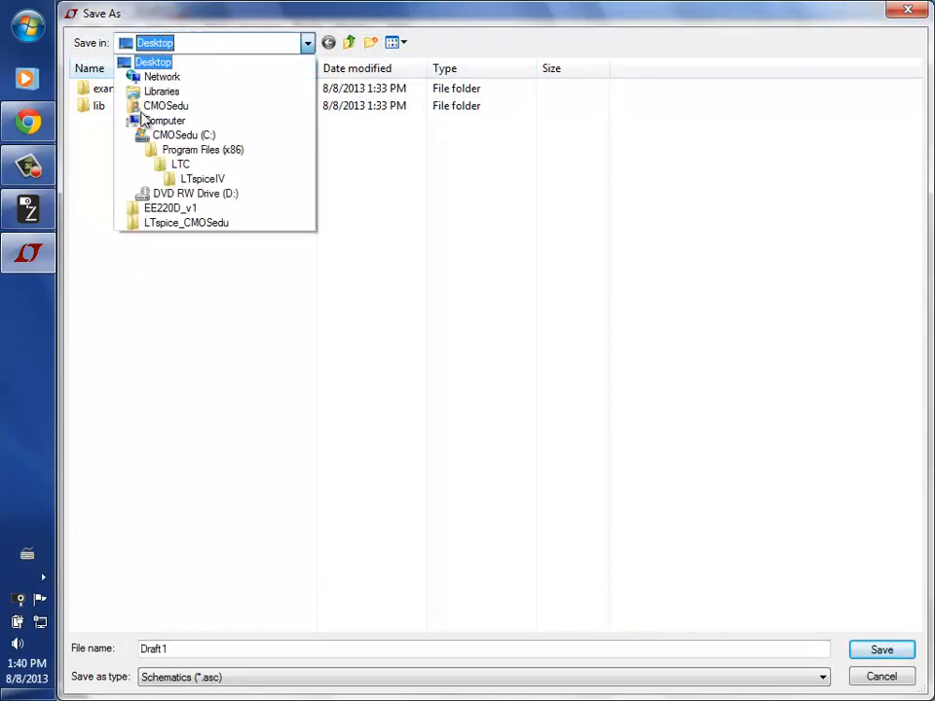
double_click(94, 139)
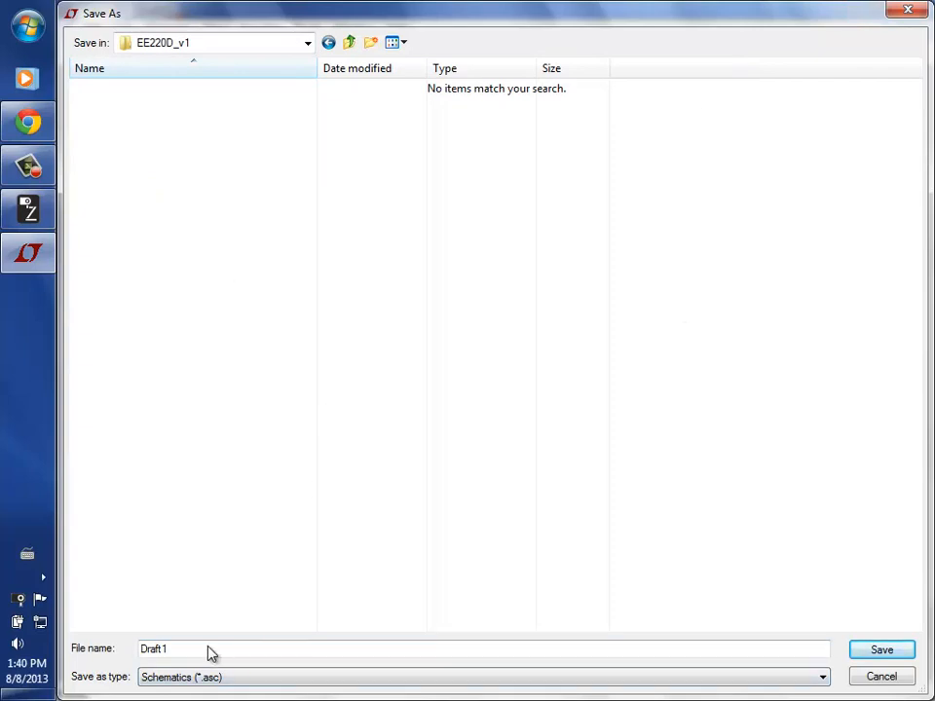
double_click(146, 649)
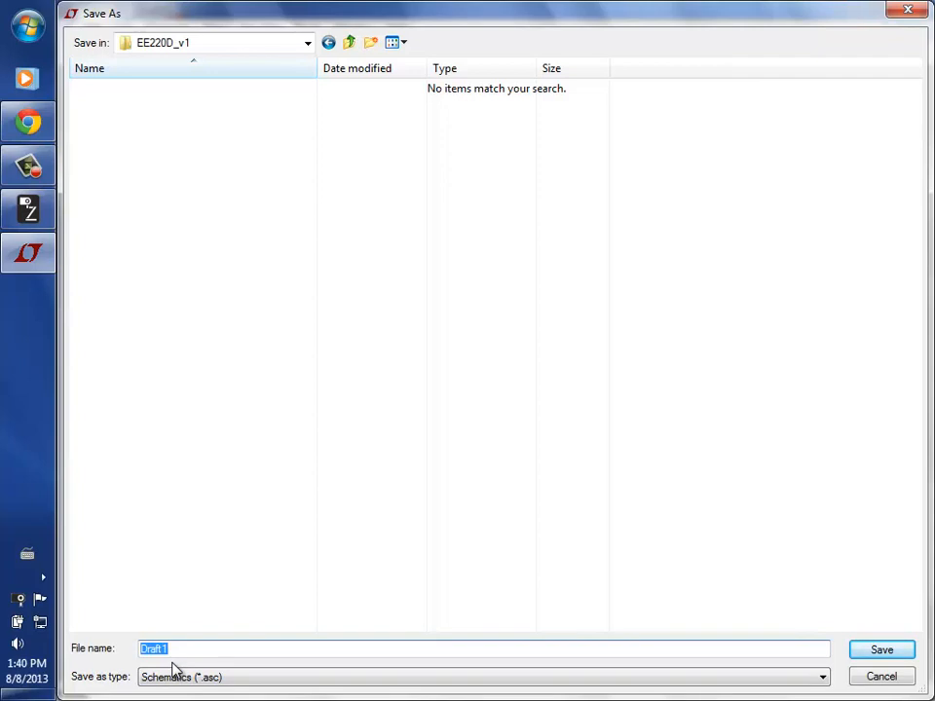
type("OP")
key("BackSpace")
key("BackSpace")
type("op_example")
key("Return")
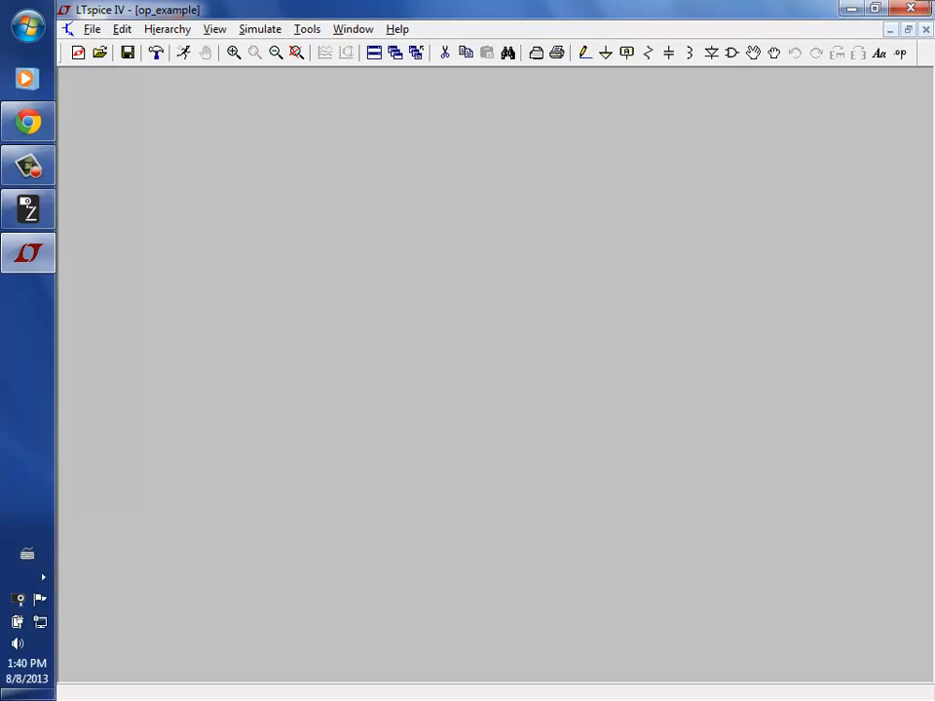
Close LTspice IV and reopen the op_example schematic from the EE220D_v1 desktop folder
left_click(844, 9)
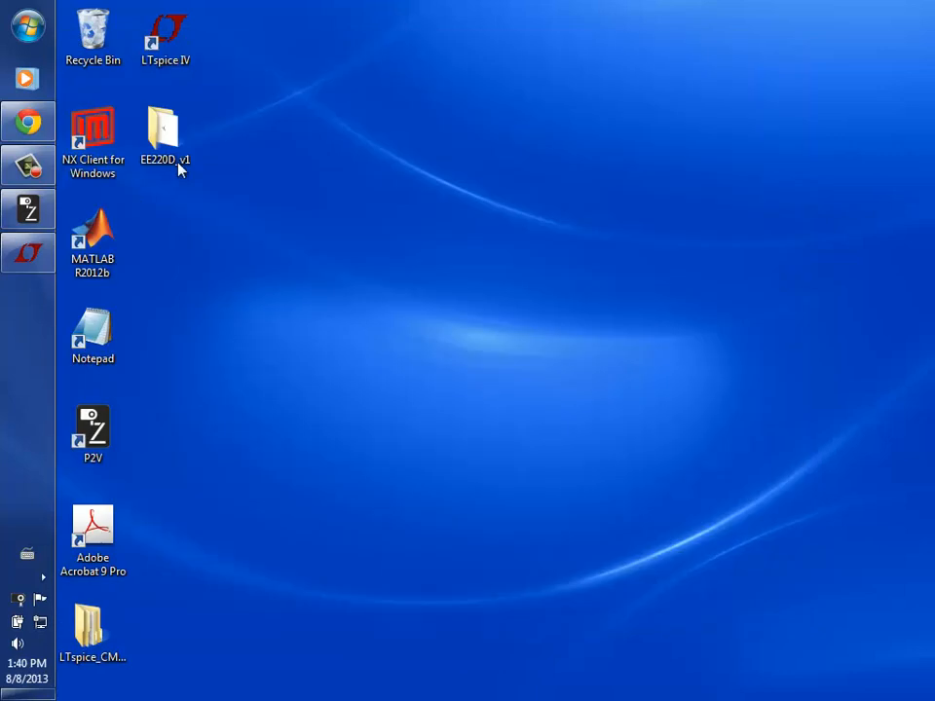
double_click(166, 157)
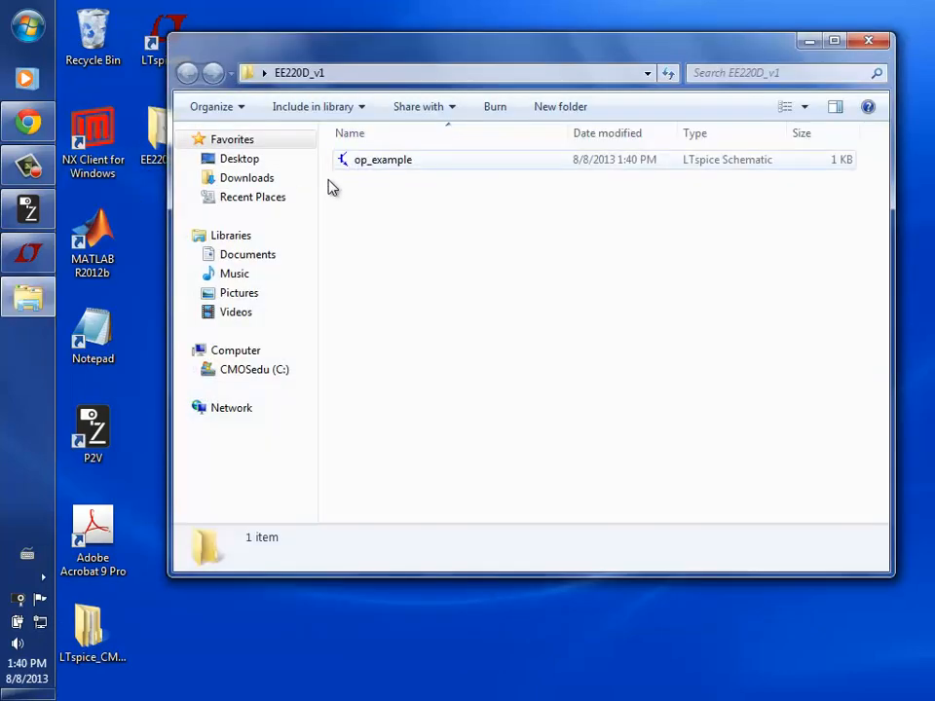
left_click(28, 253)
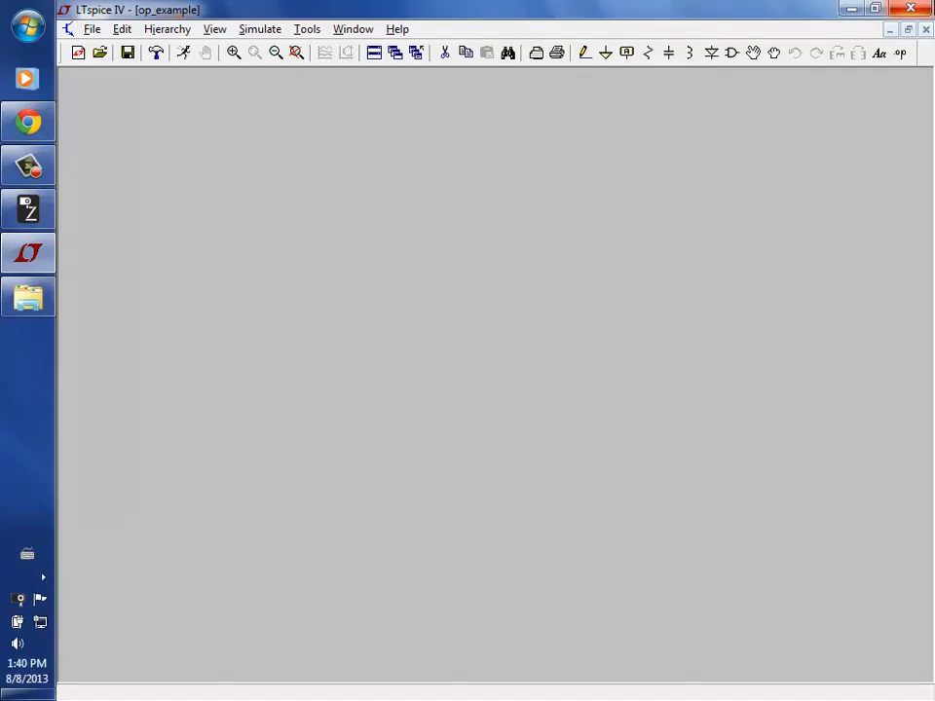
key("alt+F4")
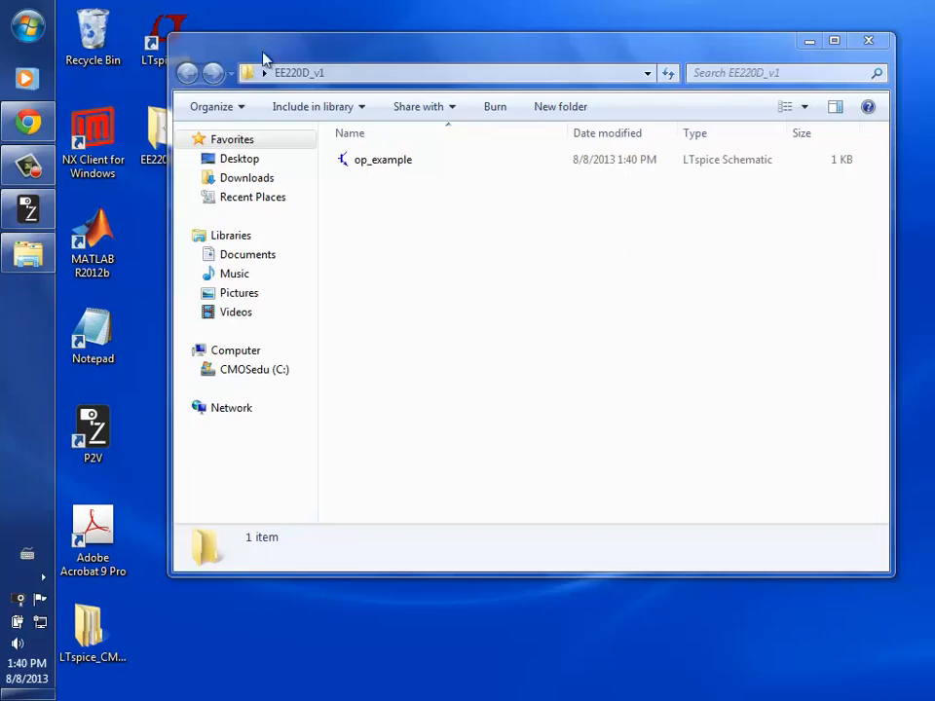
left_click_drag(895, 403, 833, 397)
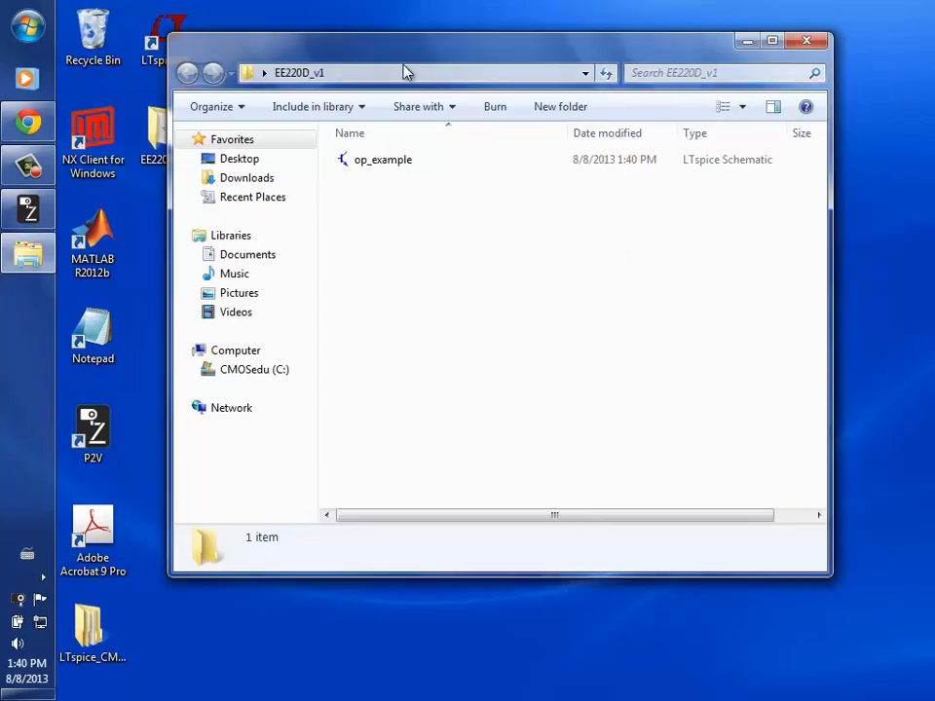
left_click_drag(409, 50, 462, 66)
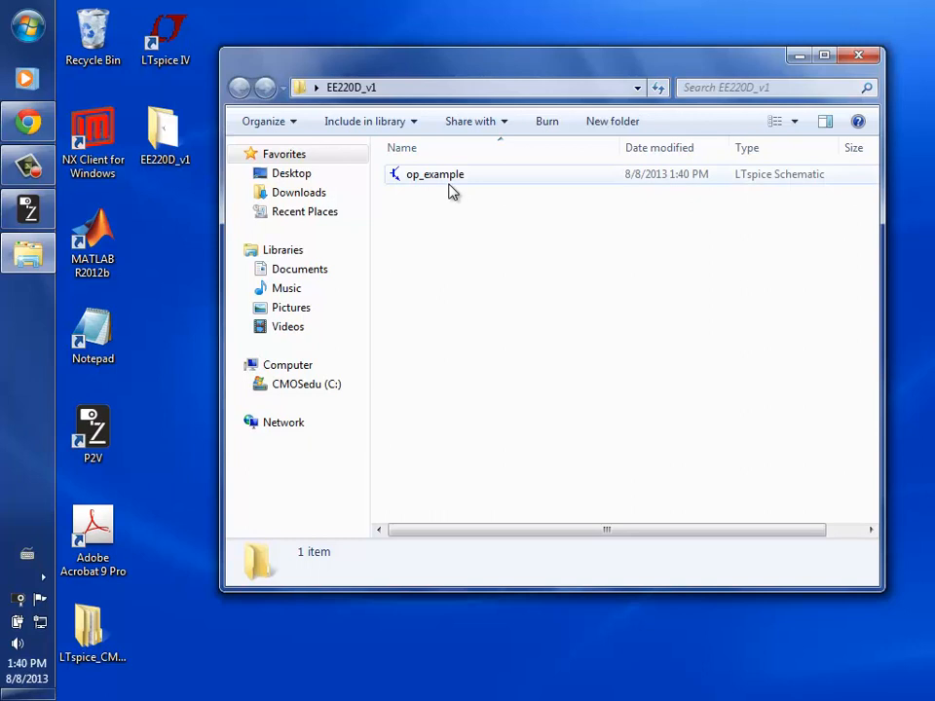
double_click(447, 178)
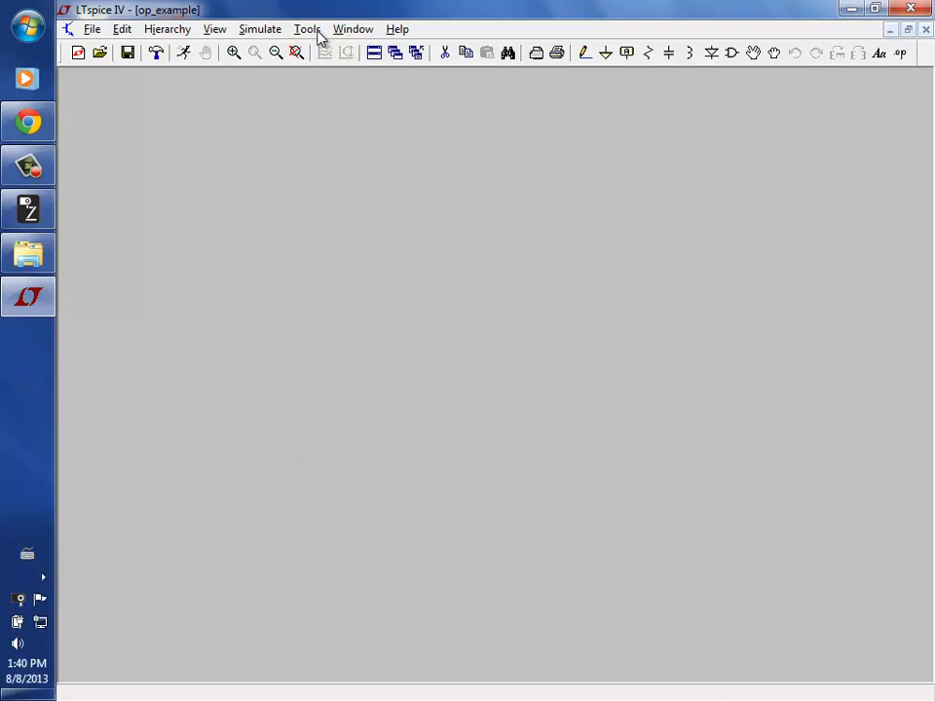
Set the schematic background color to white, with red, green and blue at 255
left_click(317, 35)
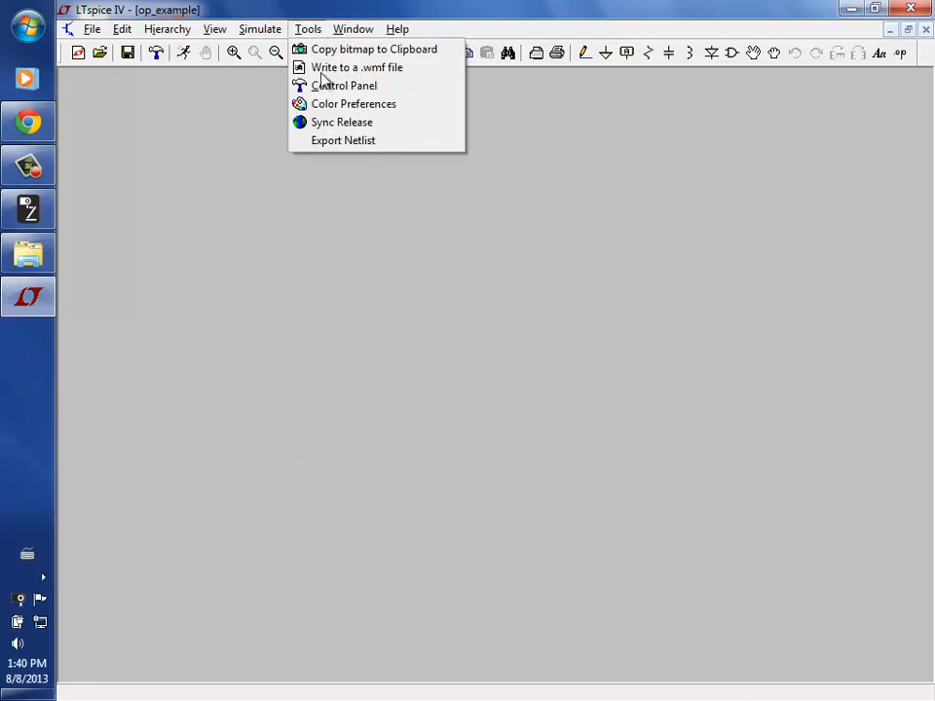
left_click(328, 104)
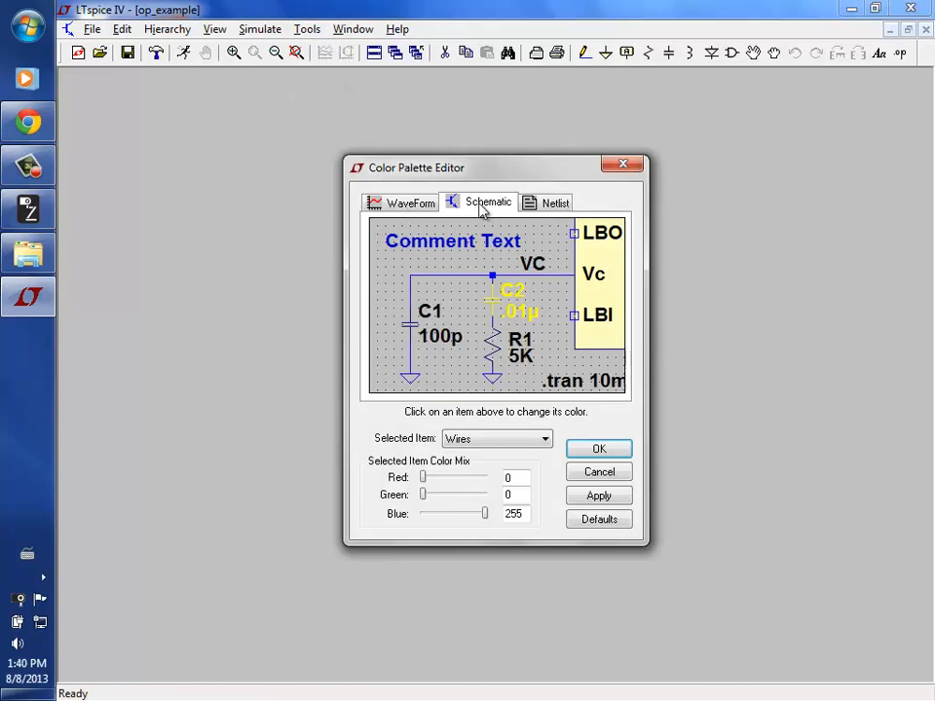
left_click(456, 268)
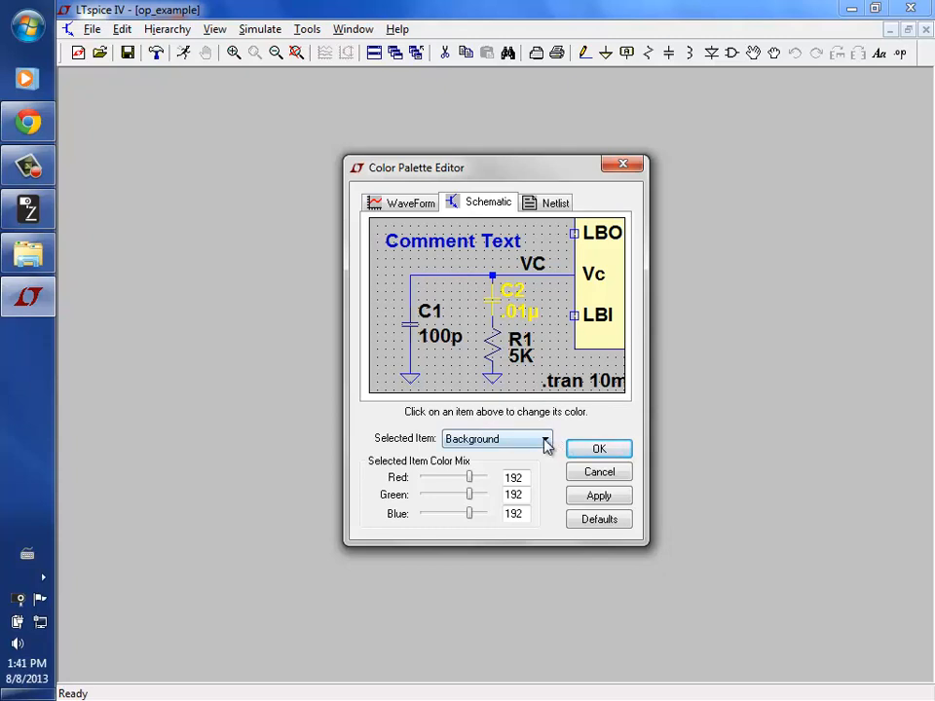
left_click(545, 439)
left_click(546, 439)
left_click_drag(471, 478, 487, 514)
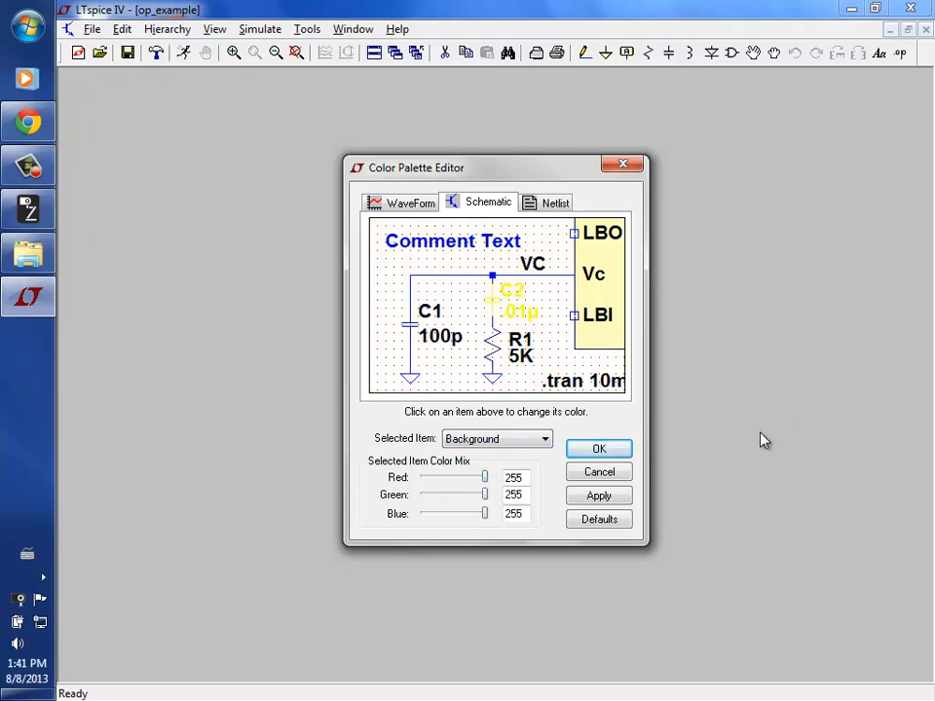
left_click(628, 447)
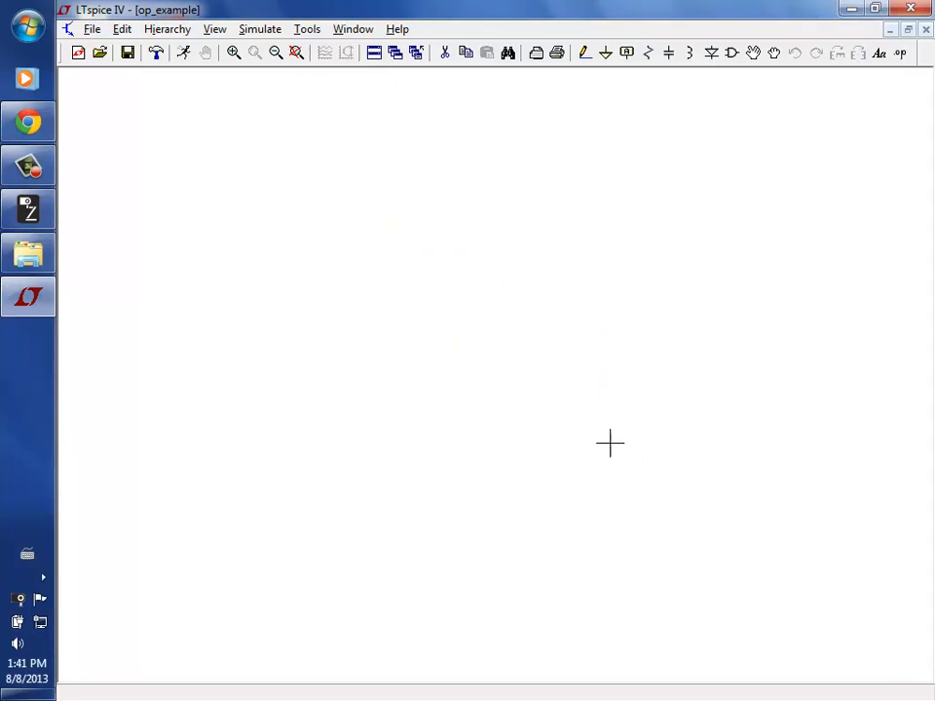
Turn on the grid display in the op_example schematic
left_click(122, 31)
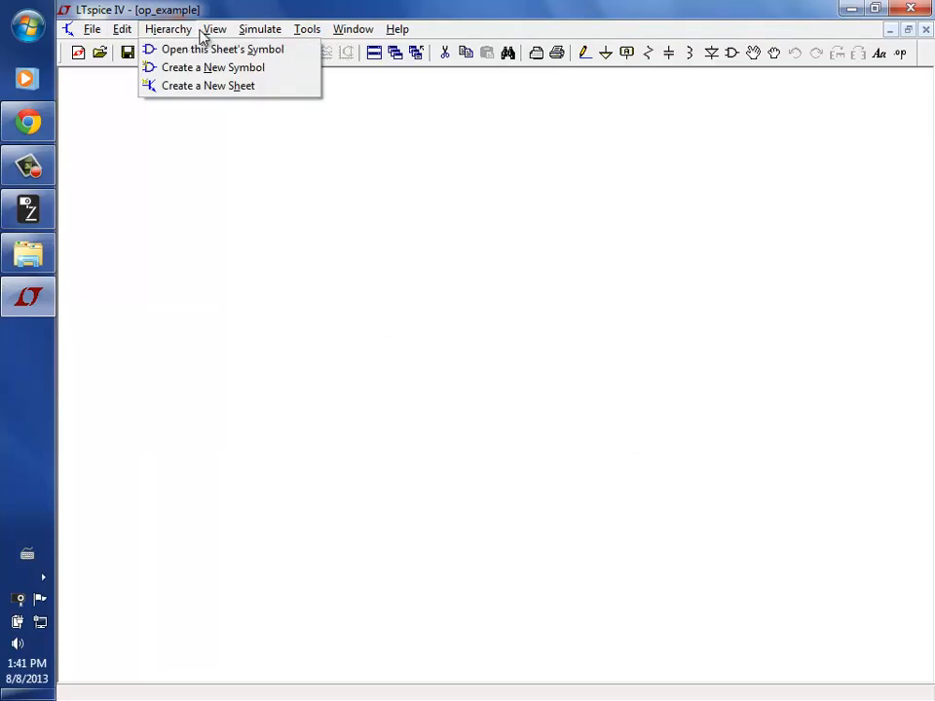
mouse_move(211, 33)
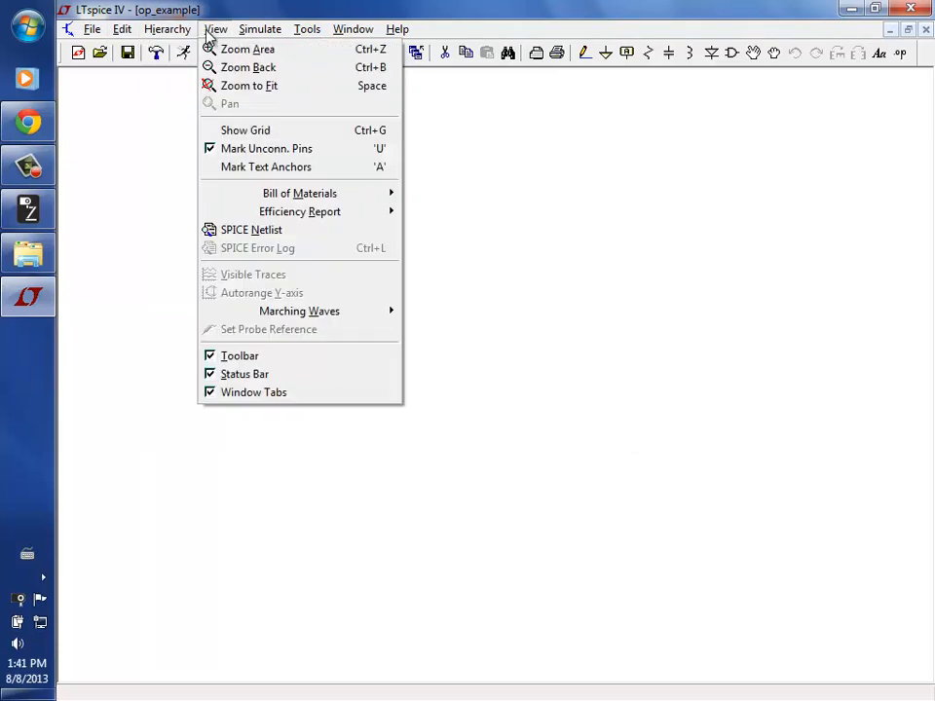
left_click(377, 136)
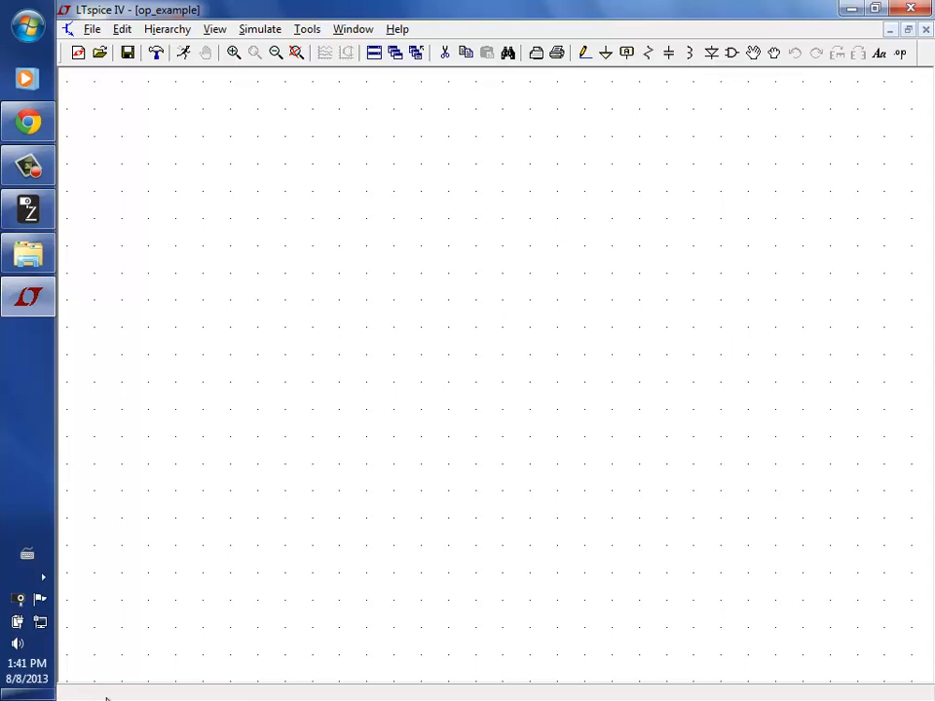
Try rotating and mirroring a resistor, and place it vertically near the middle of the schematic
left_click(651, 52)
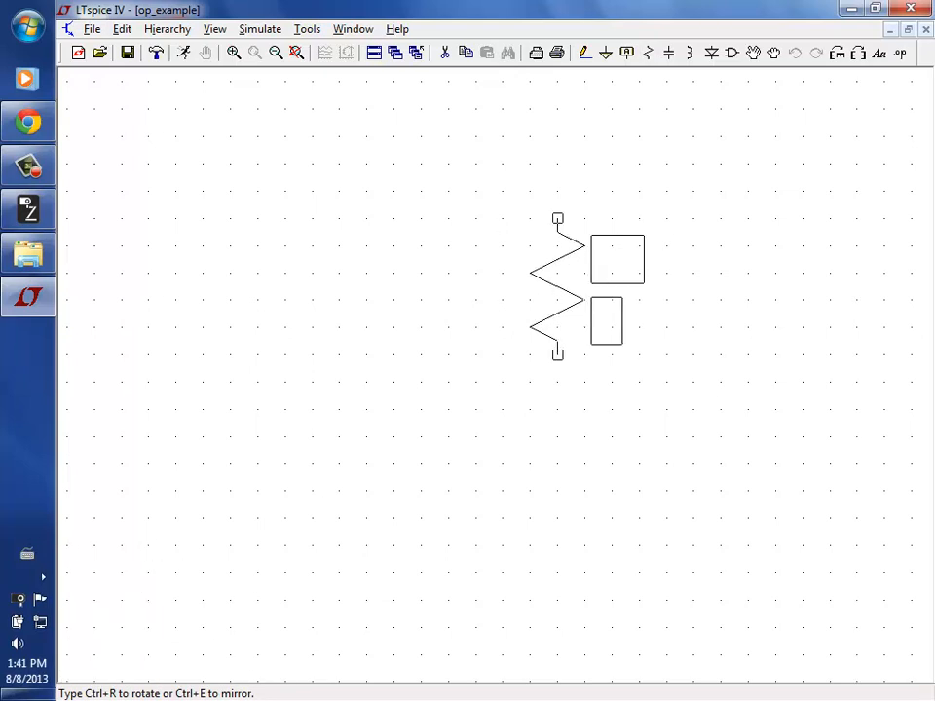
key("ctrl+e")
key("ctrl+r")
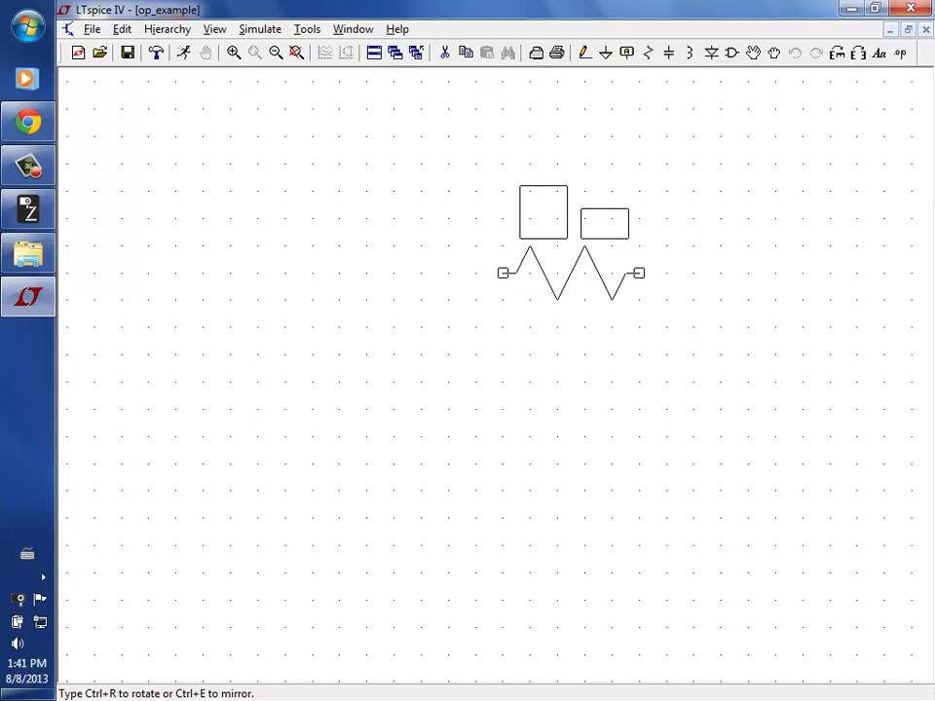
key("ctrl+r")
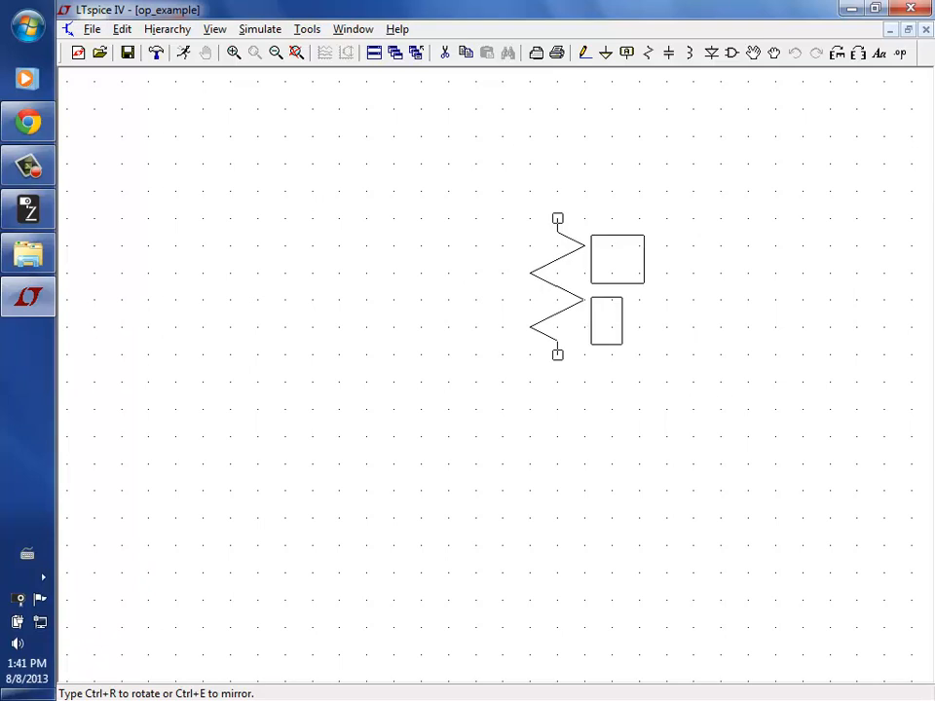
key("ctrl+e")
key("ctrl+e")
key("ctrl+e")
key("ctrl+e")
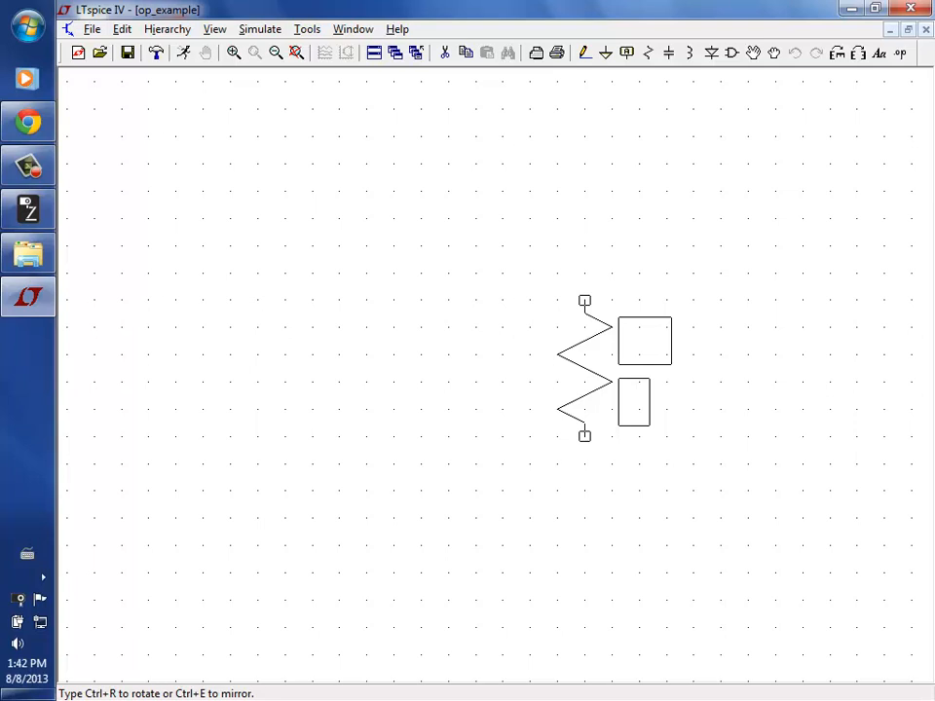
left_click(585, 301)
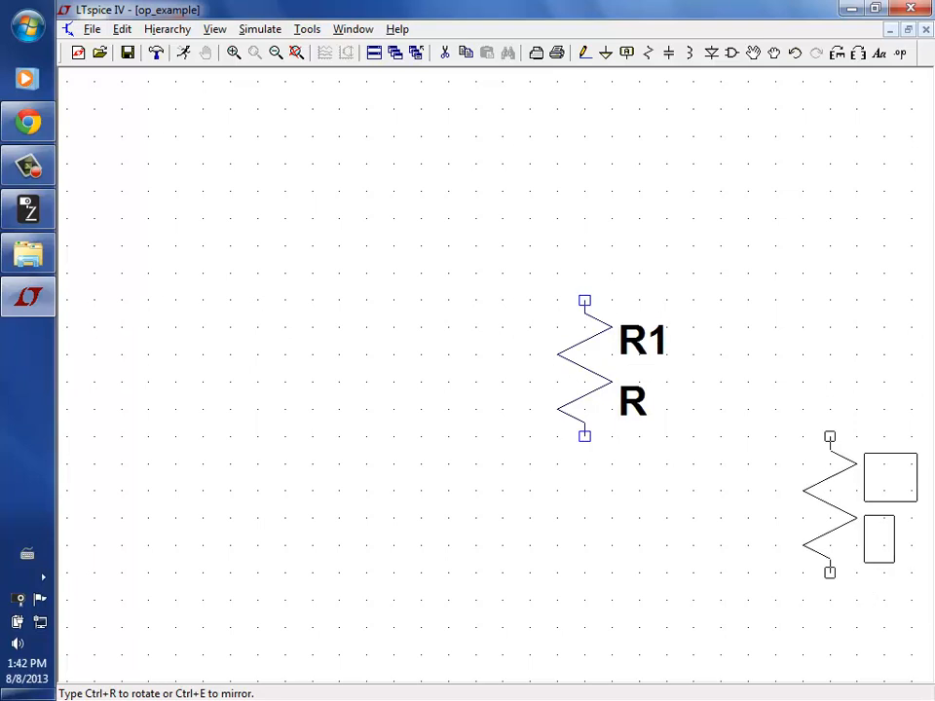
key("Escape")
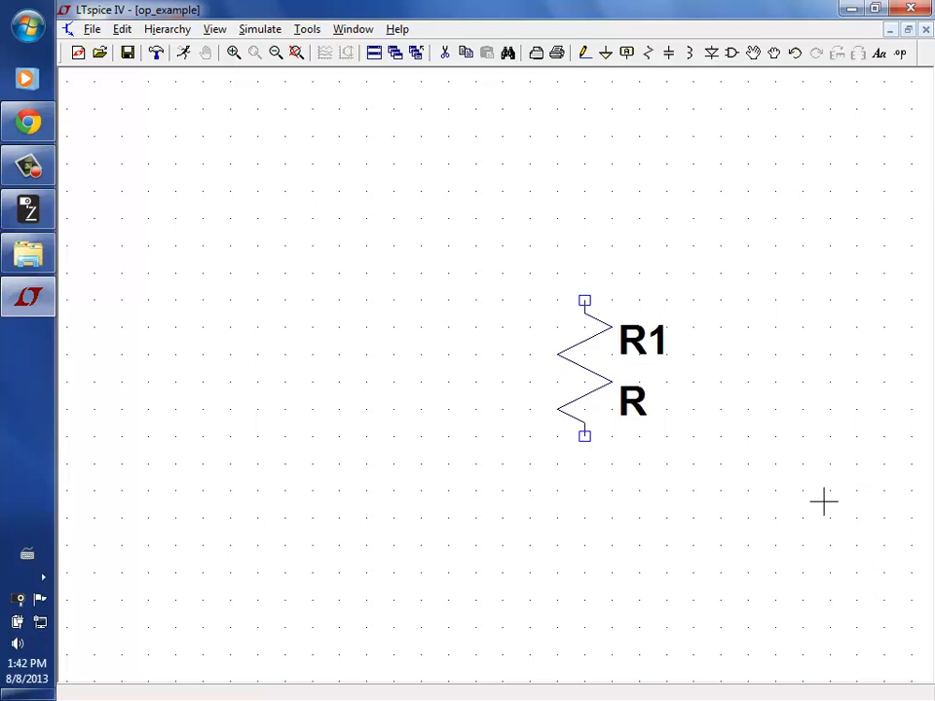
Rename the resistor R1 as Rload
right_click(644, 352)
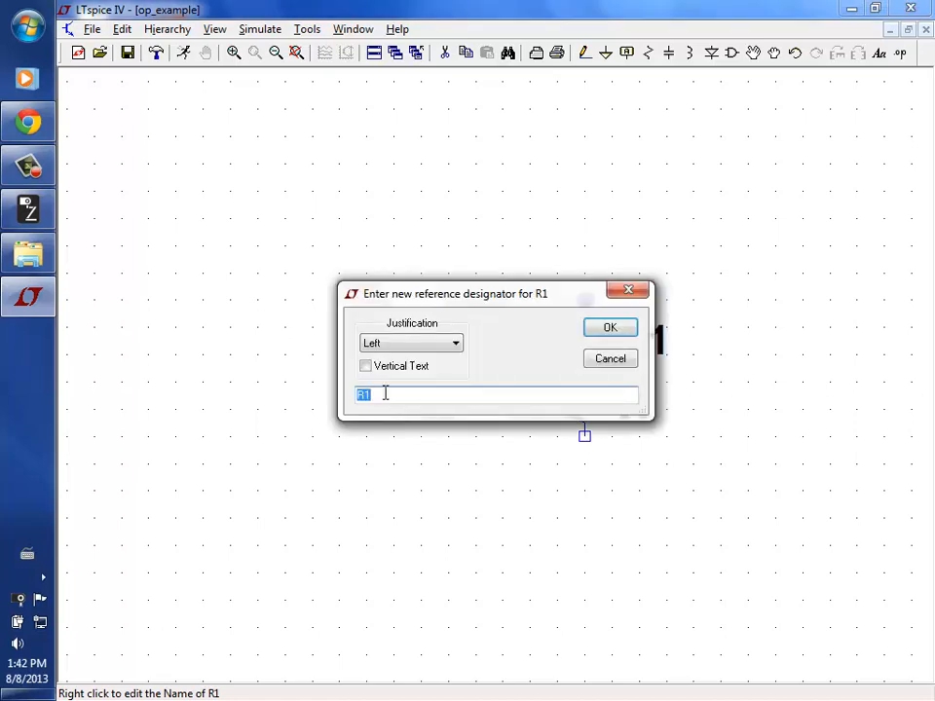
left_click(386, 395)
key("BackSpace")
type("load")
key("BackSpace")
key("BackSpace")
key("BackSpace")
key("BackSpace")
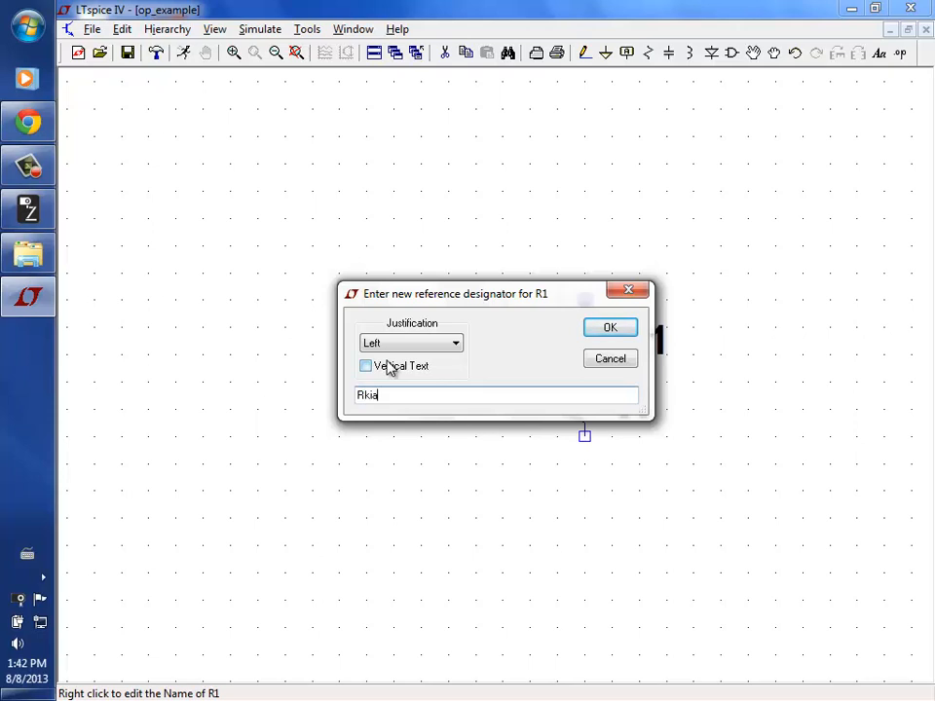
type("load")
left_click(599, 331)
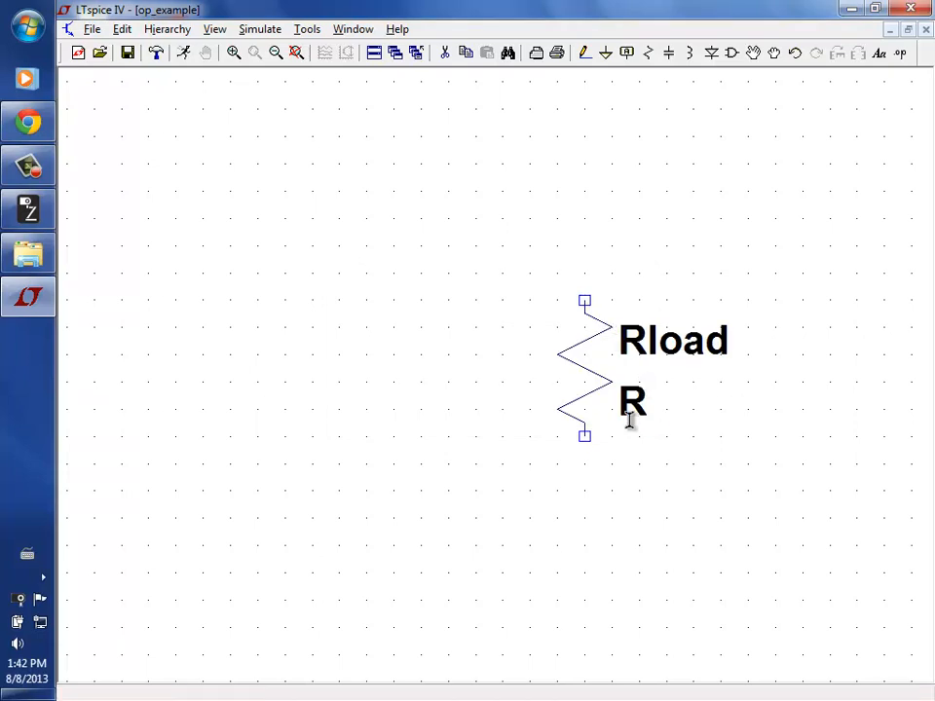
right_click(625, 403)
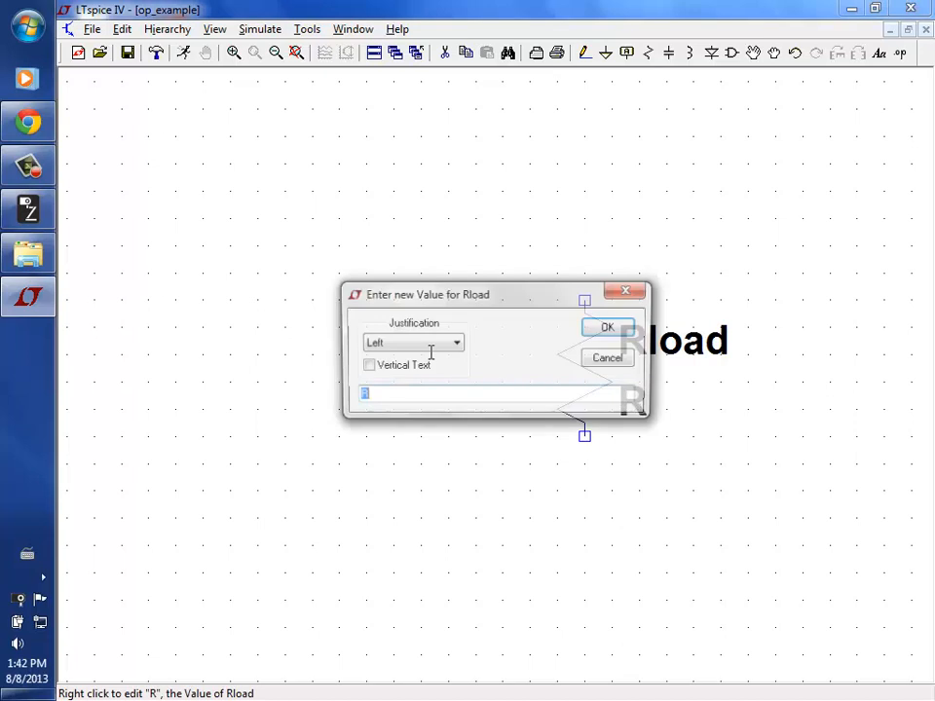
left_click(609, 363)
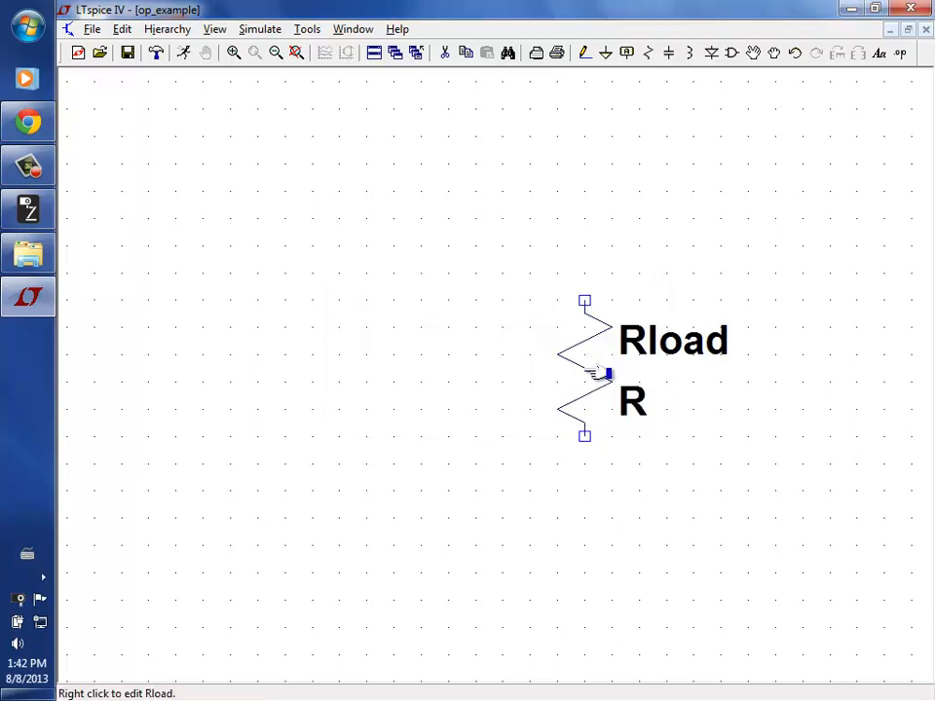
right_click(586, 377)
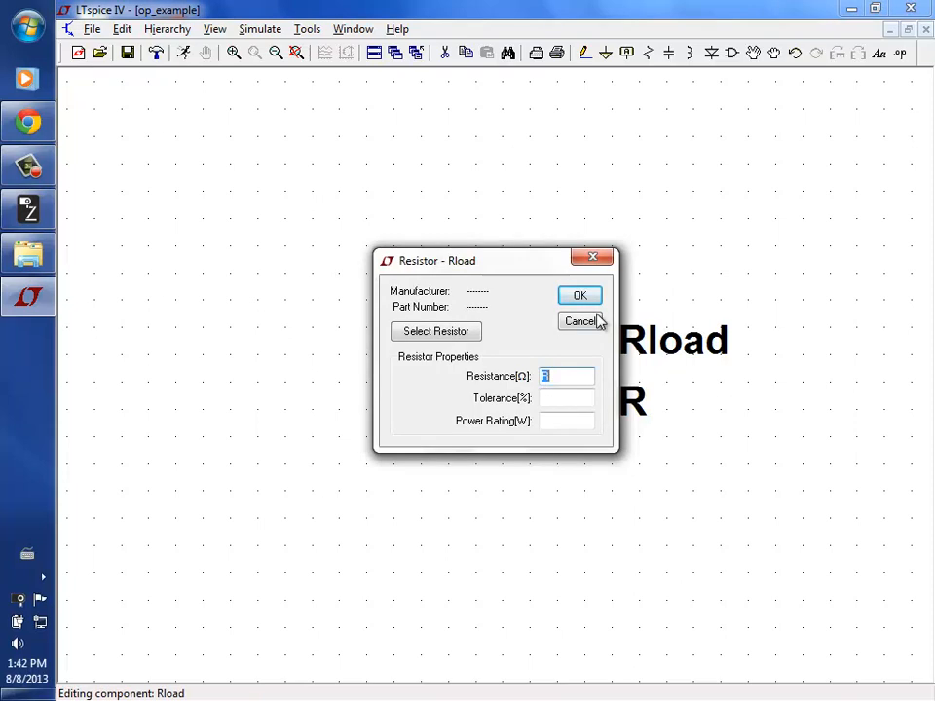
left_click(594, 322)
Set the value of resistor Rload to 1k
right_click(641, 407)
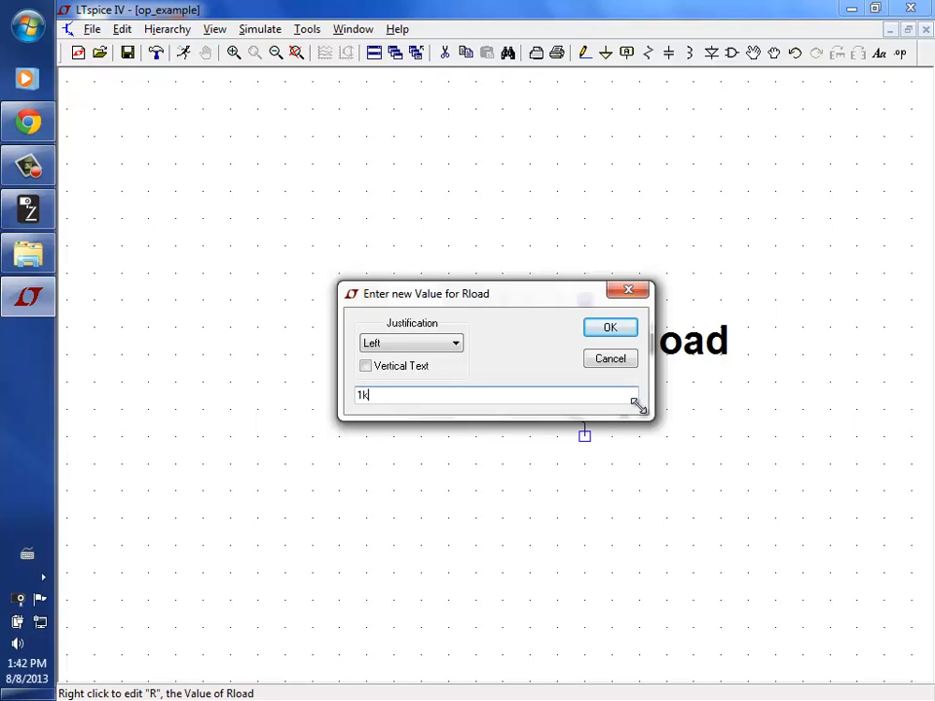
left_click(619, 330)
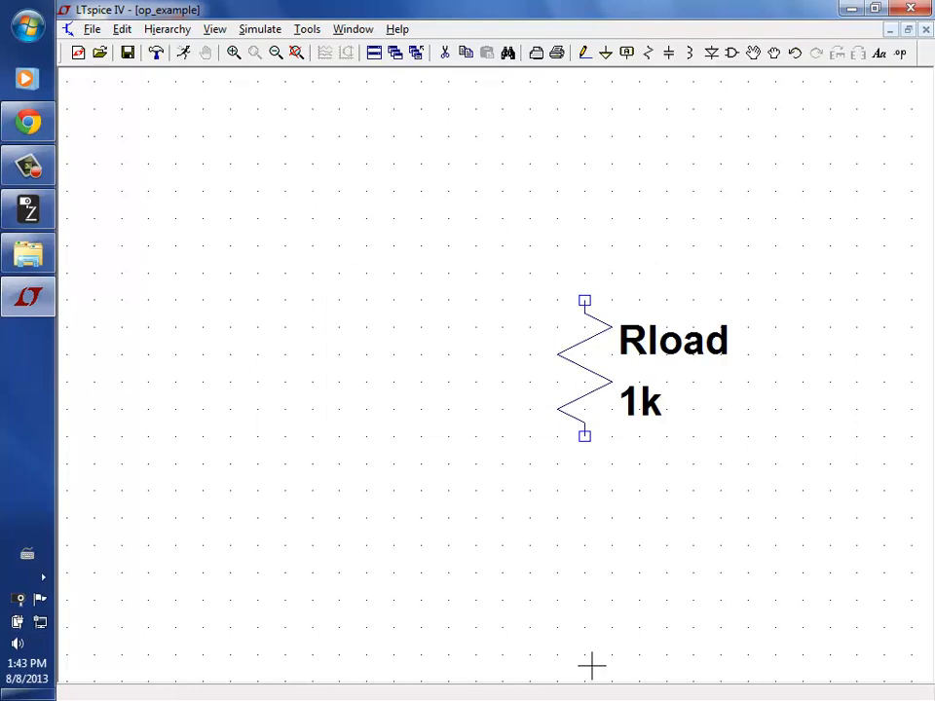
Switch to the IPEVO P2V camera, view the hand-drawn Ohm's law circuit at full screen, and return to the schematic
left_click(8, 210)
left_click(198, 358)
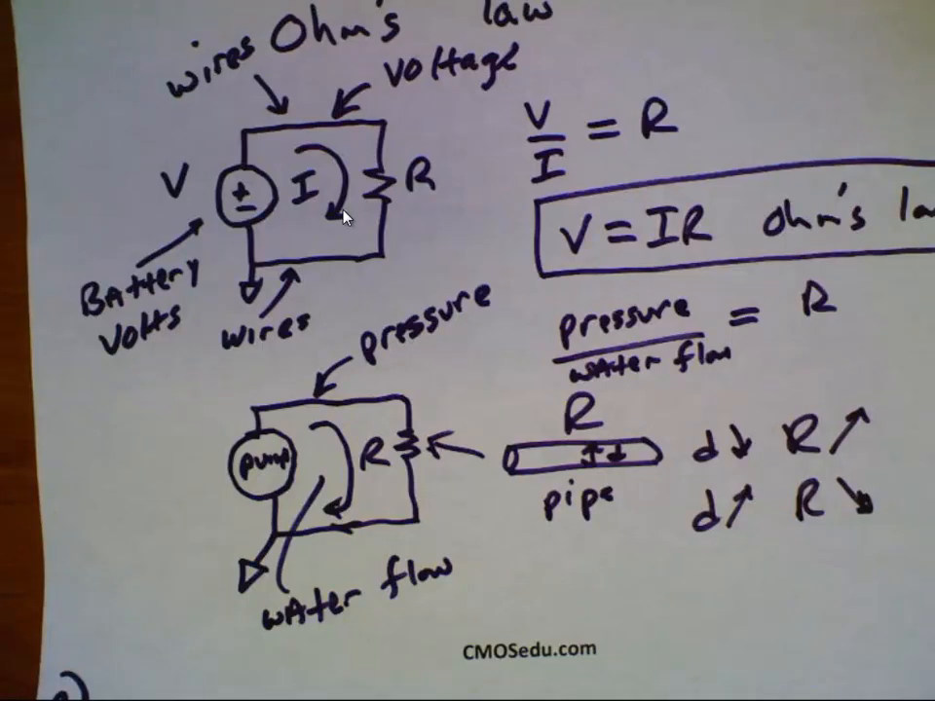
key("Escape")
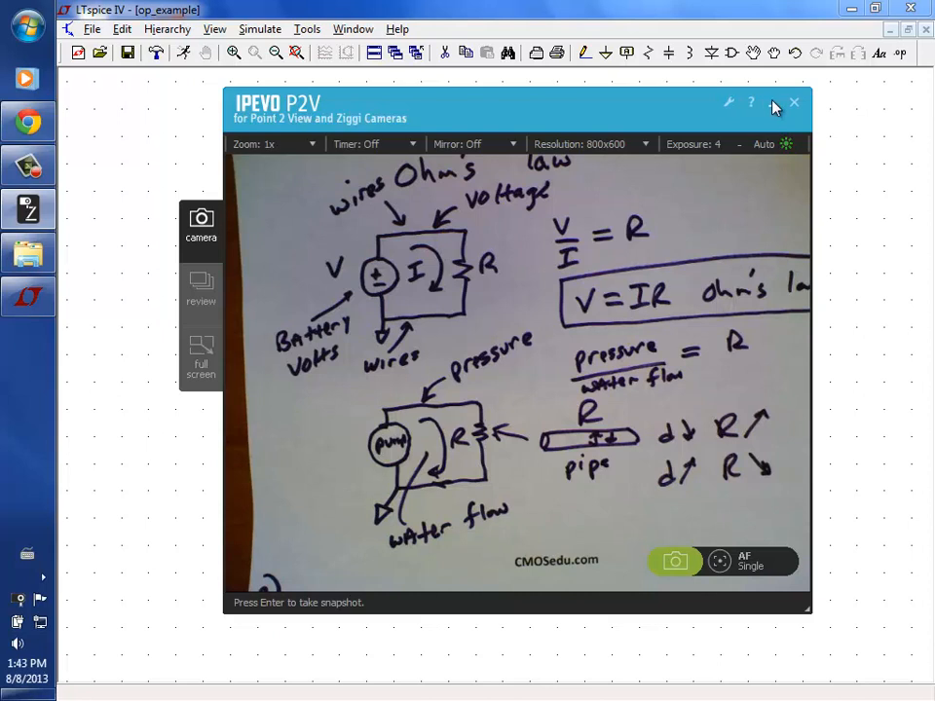
left_click(773, 105)
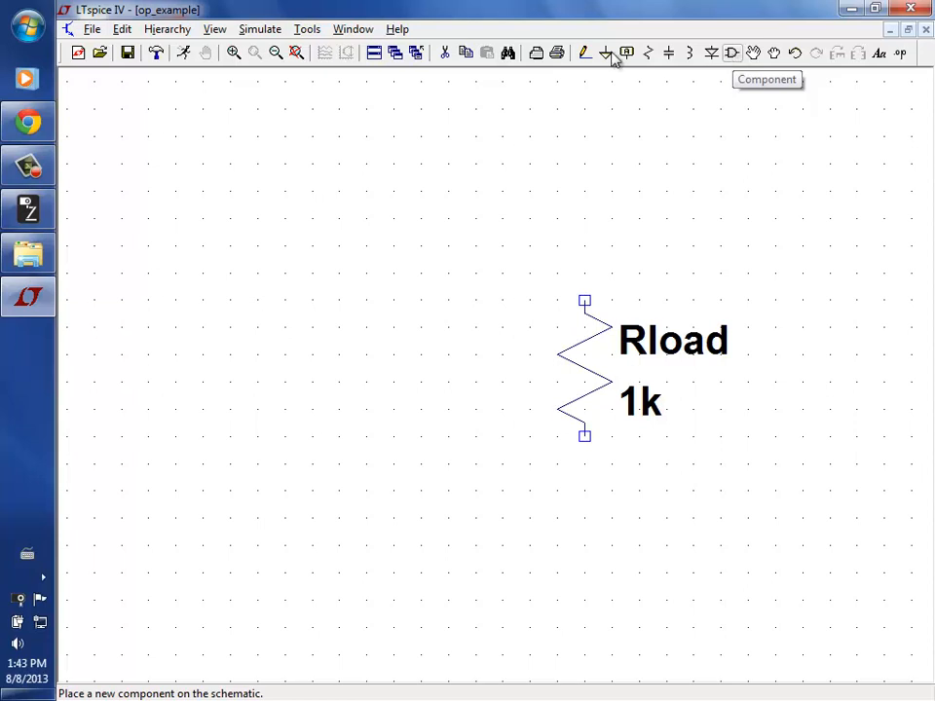
Place a mirrored voltage source from the component library to the left of Rload, level with it
left_click(736, 56)
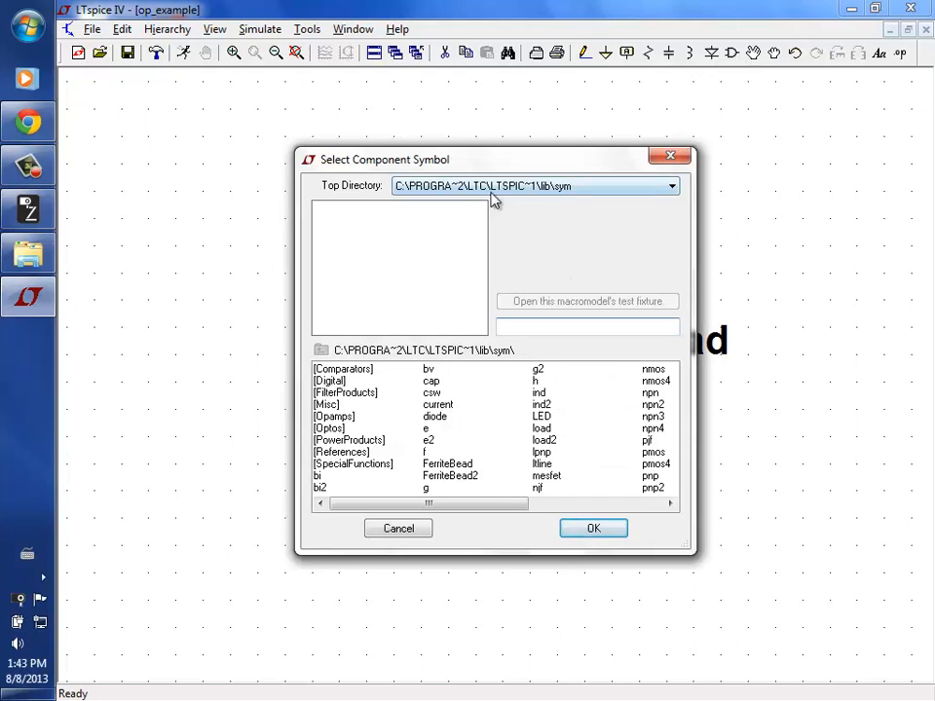
left_click(651, 508)
left_click(550, 476)
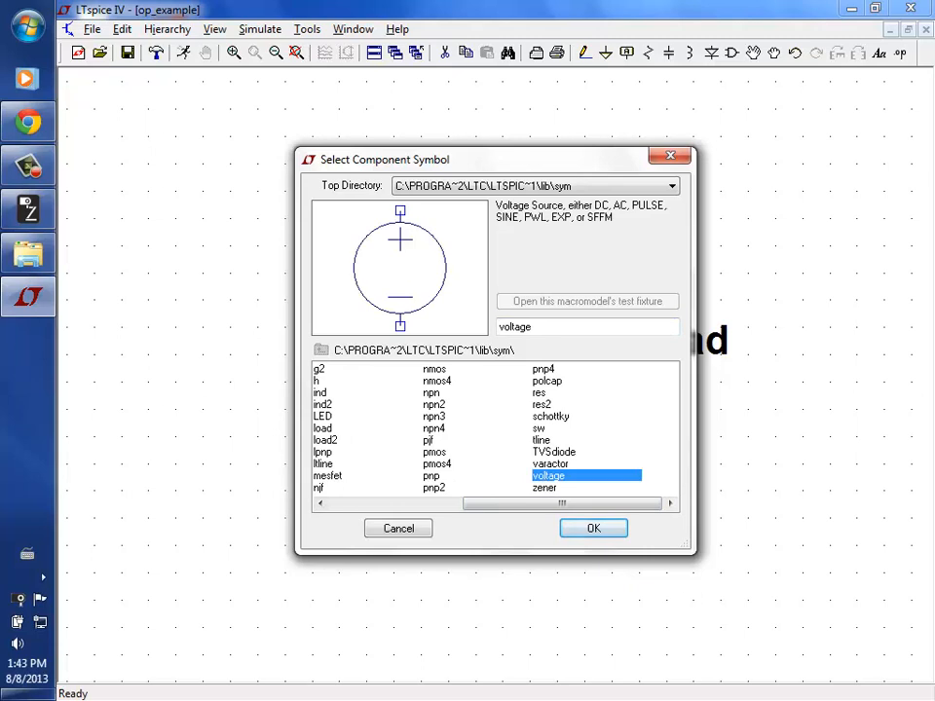
left_click(593, 528)
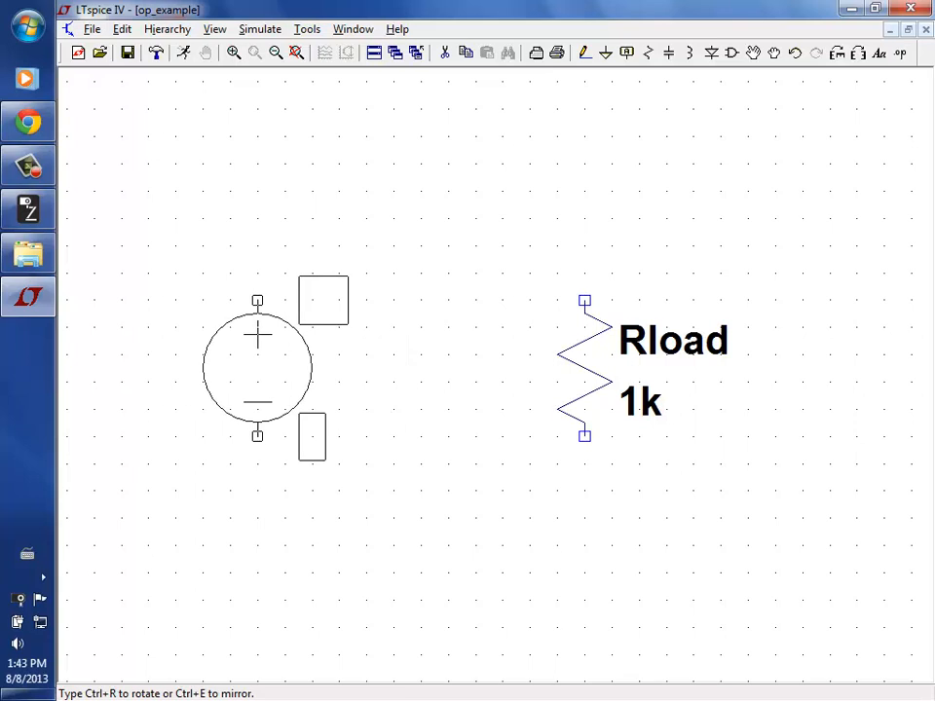
key("ctrl+e")
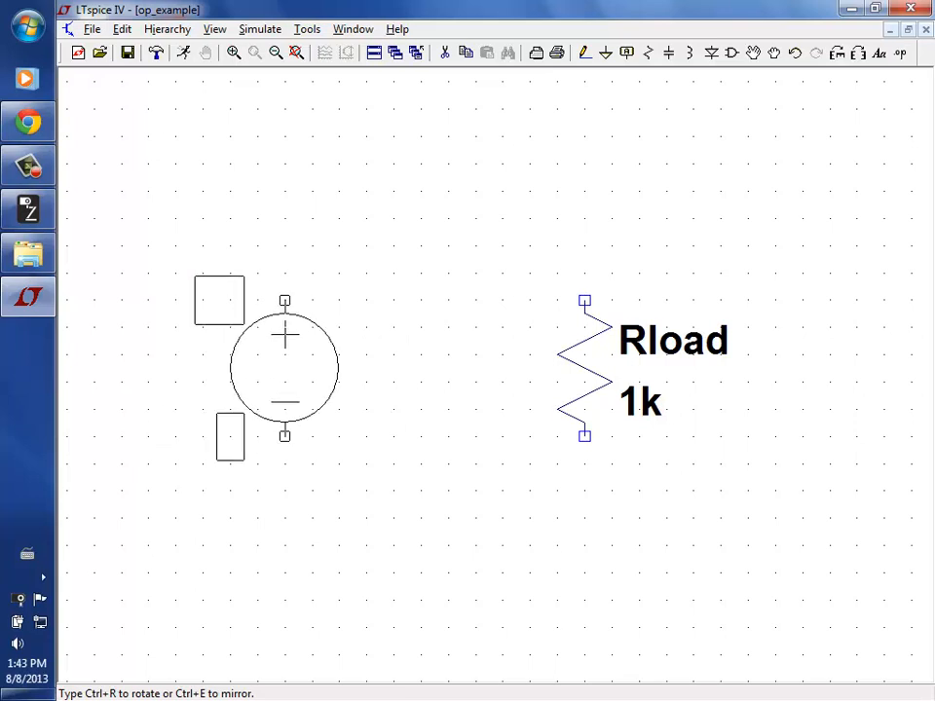
left_click(285, 336)
key("Escape")
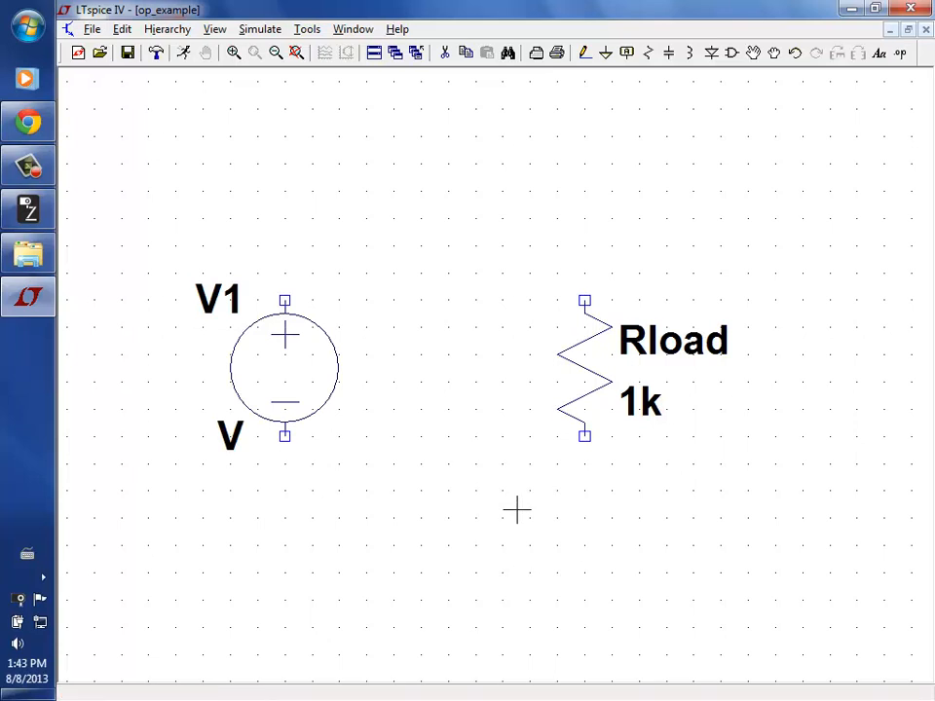
Rename the voltage source as Vsource and set its value to 1V
right_click(214, 297)
left_click(378, 391)
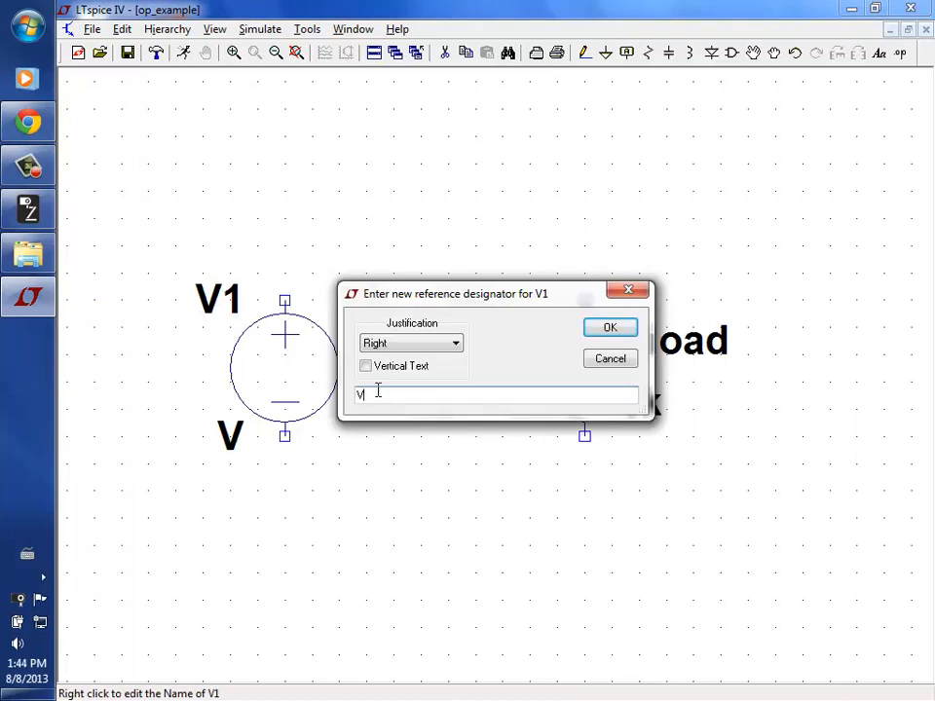
type("source")
key("Return")
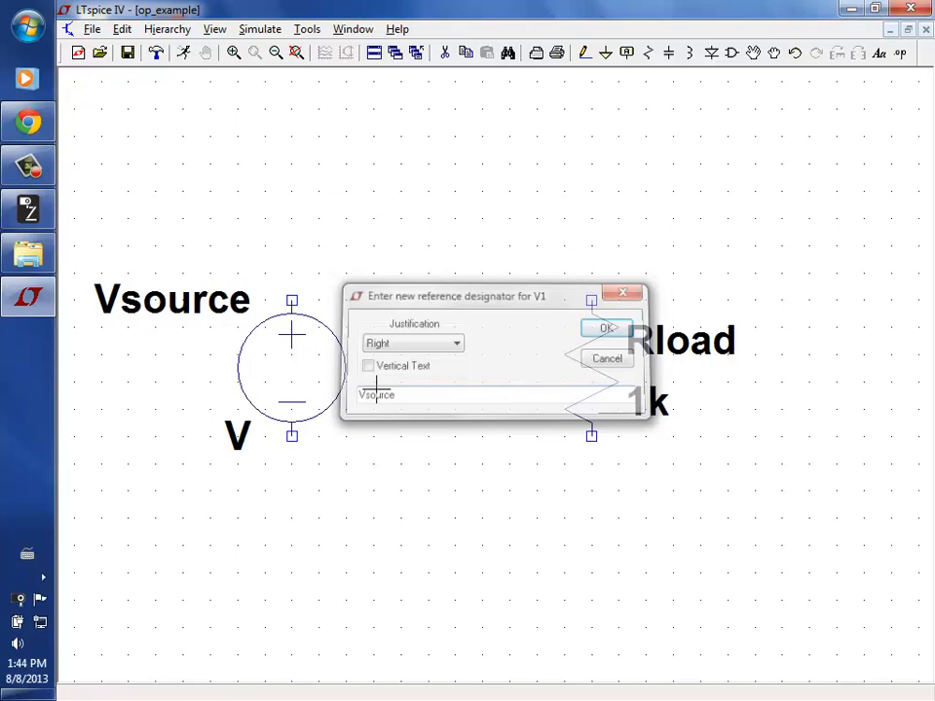
right_click(242, 444)
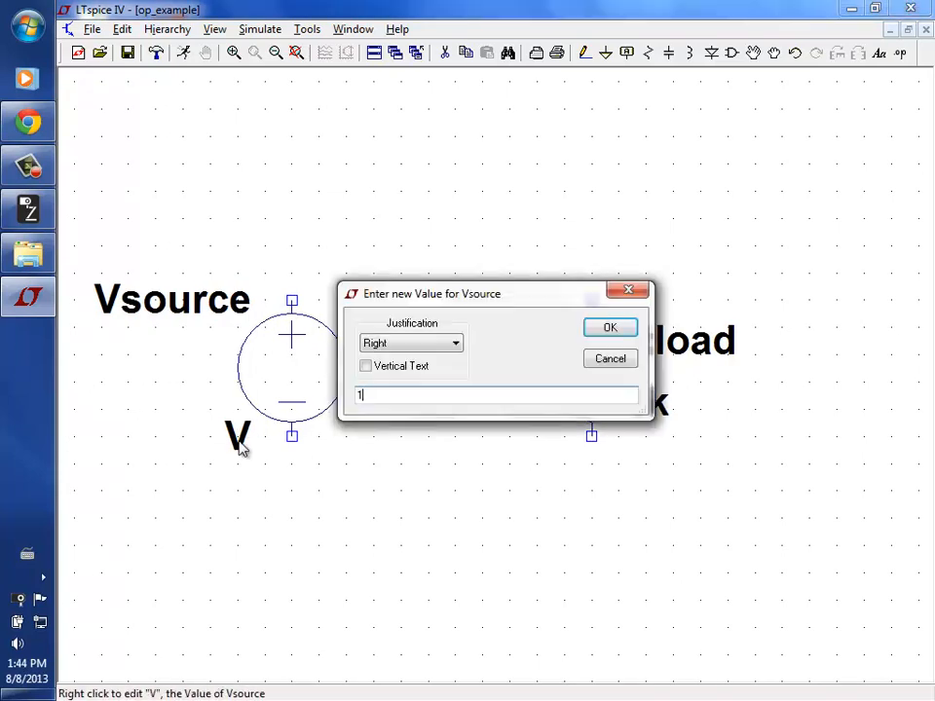
type("1V")
key("Return")
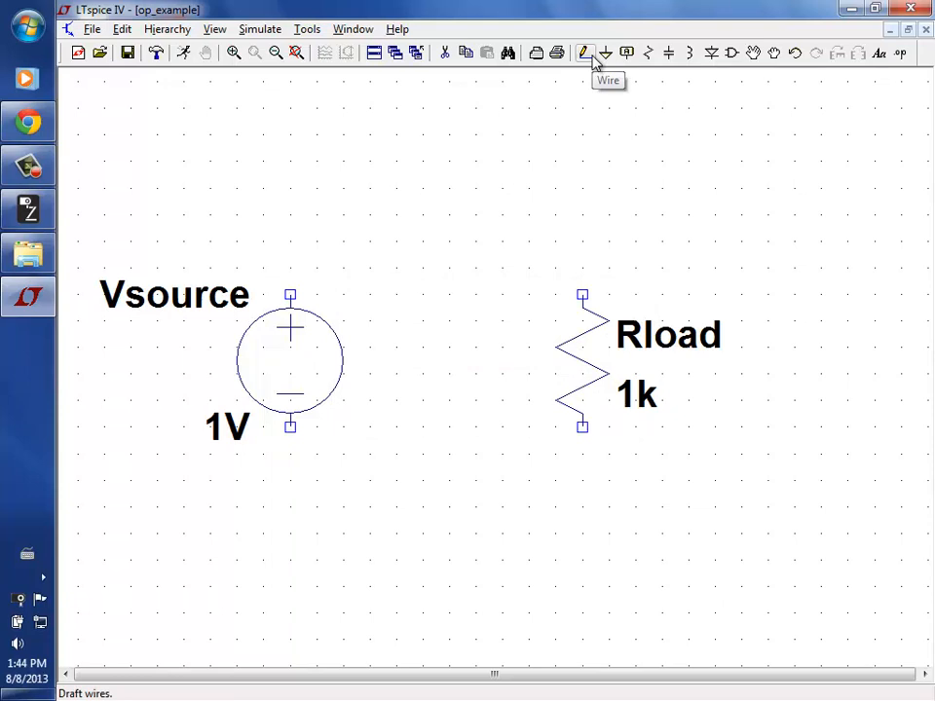
left_click(125, 31)
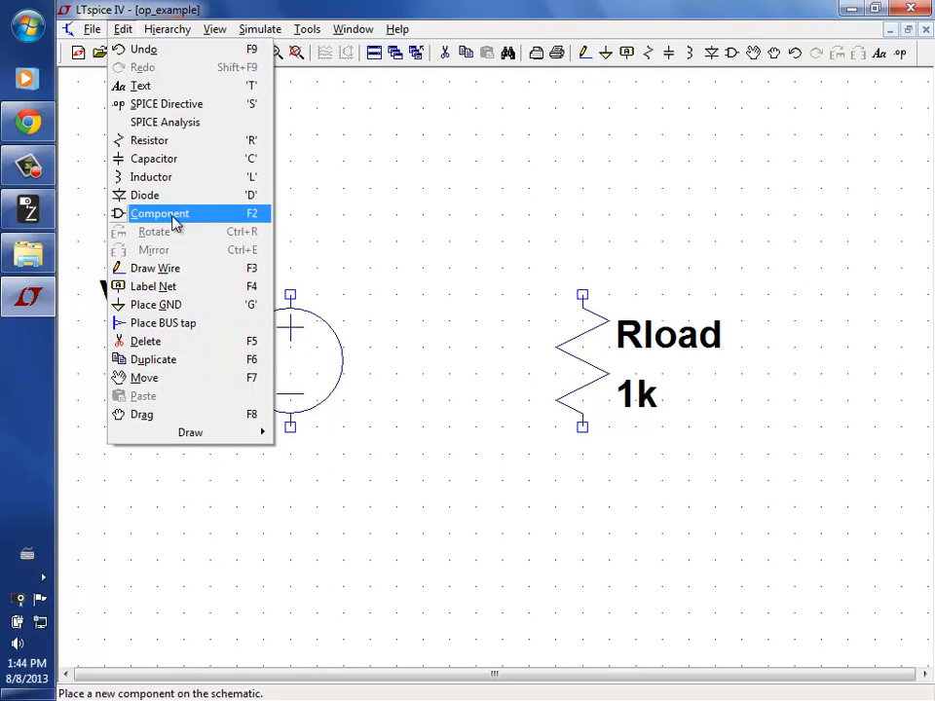
left_click(345, 3)
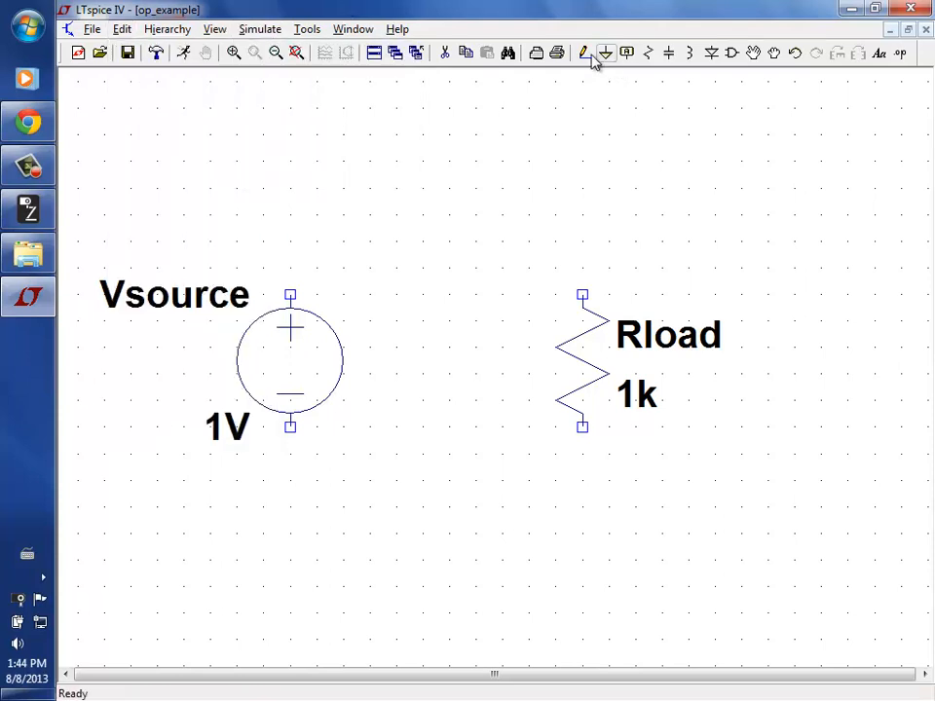
Wire both terminals of Vsource to Rload in a closed loop, running the upper wire slightly past the resistor
left_click(586, 54)
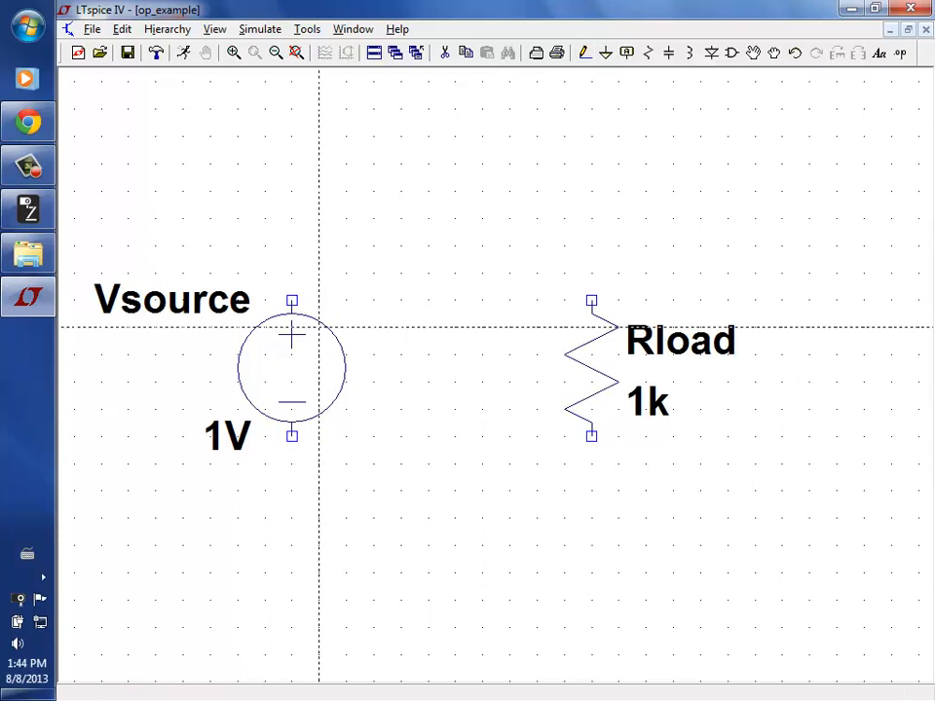
left_click(291, 301)
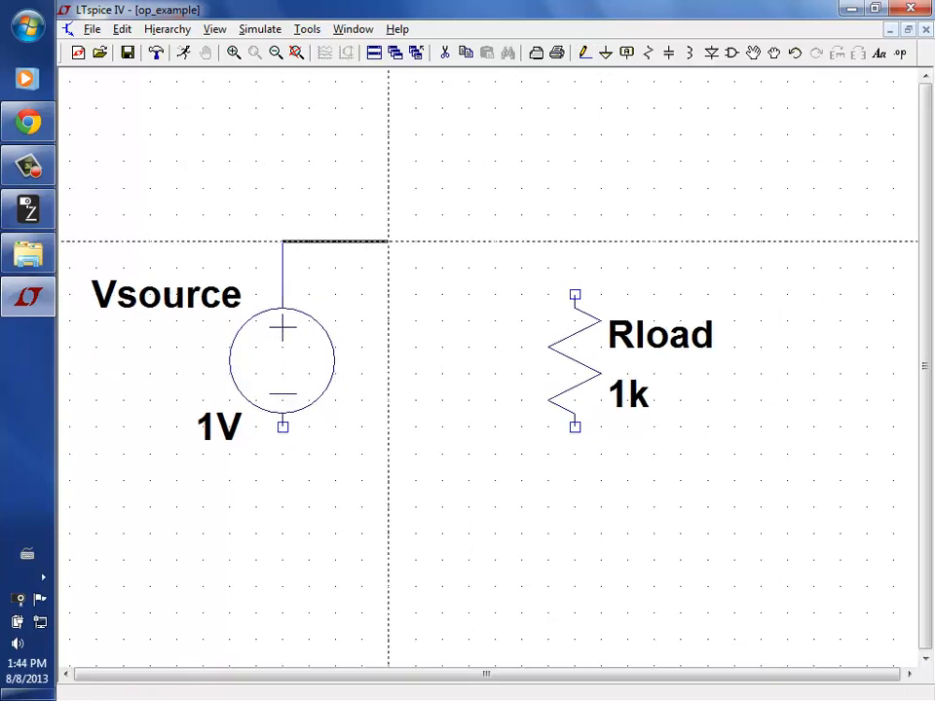
left_click(626, 241)
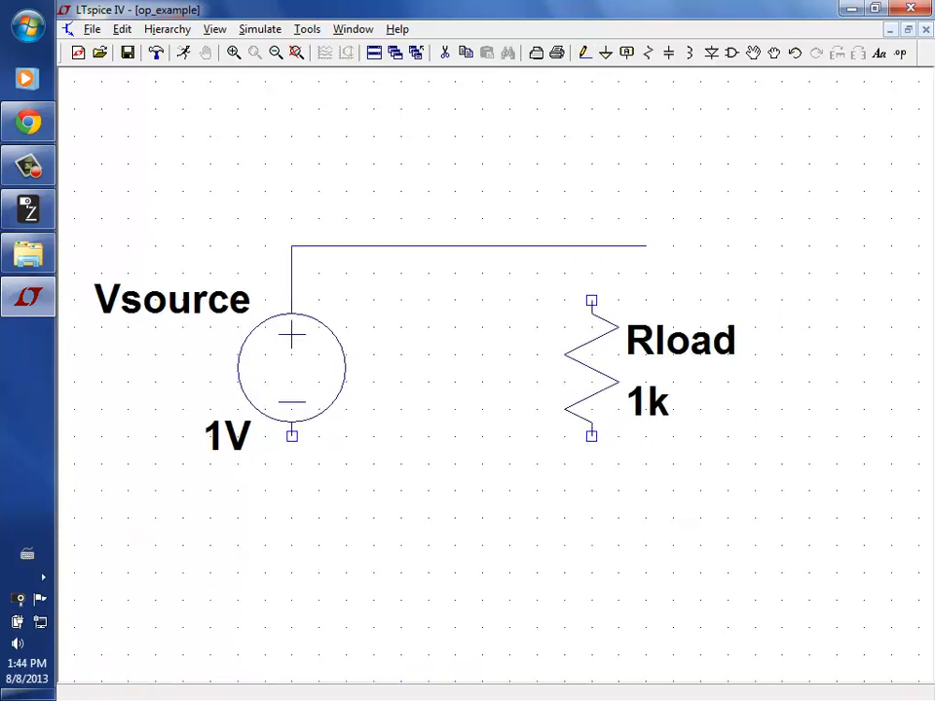
left_click(592, 245)
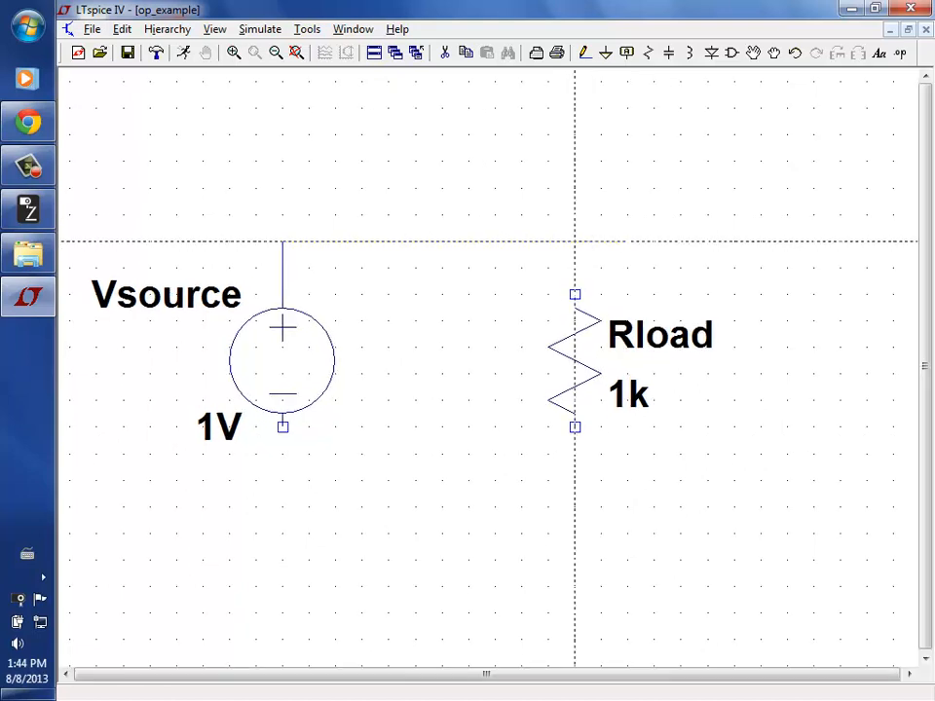
left_click(575, 294)
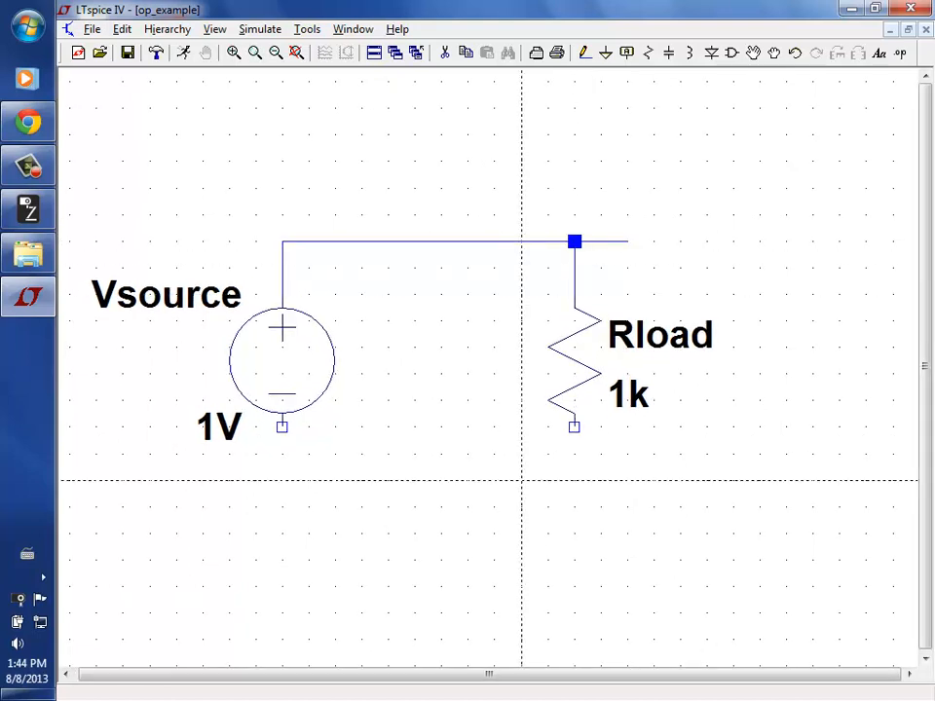
left_click(573, 425)
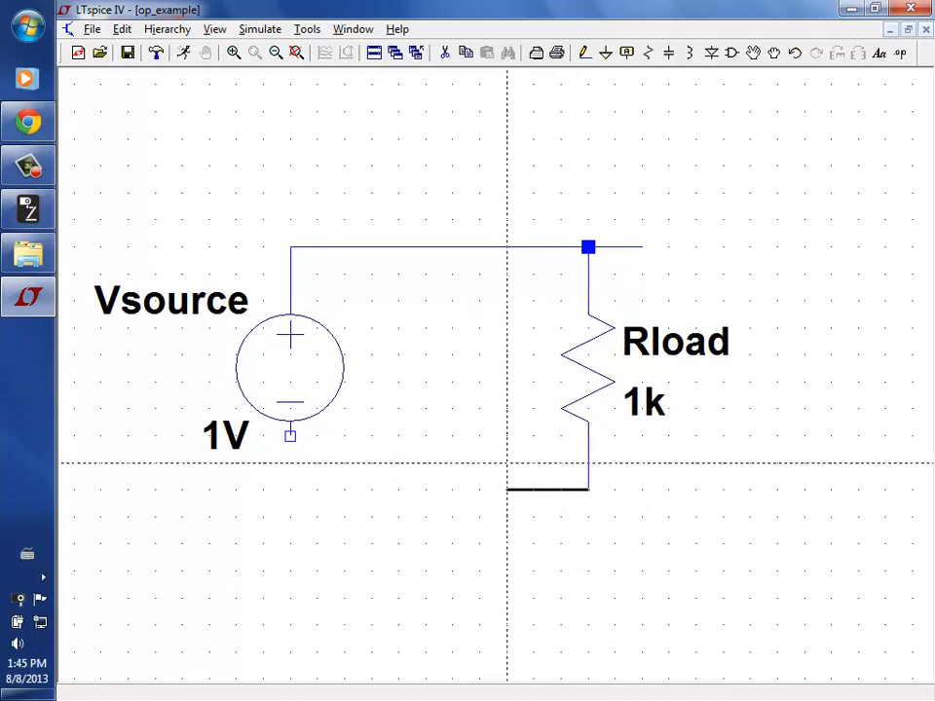
left_click(290, 434)
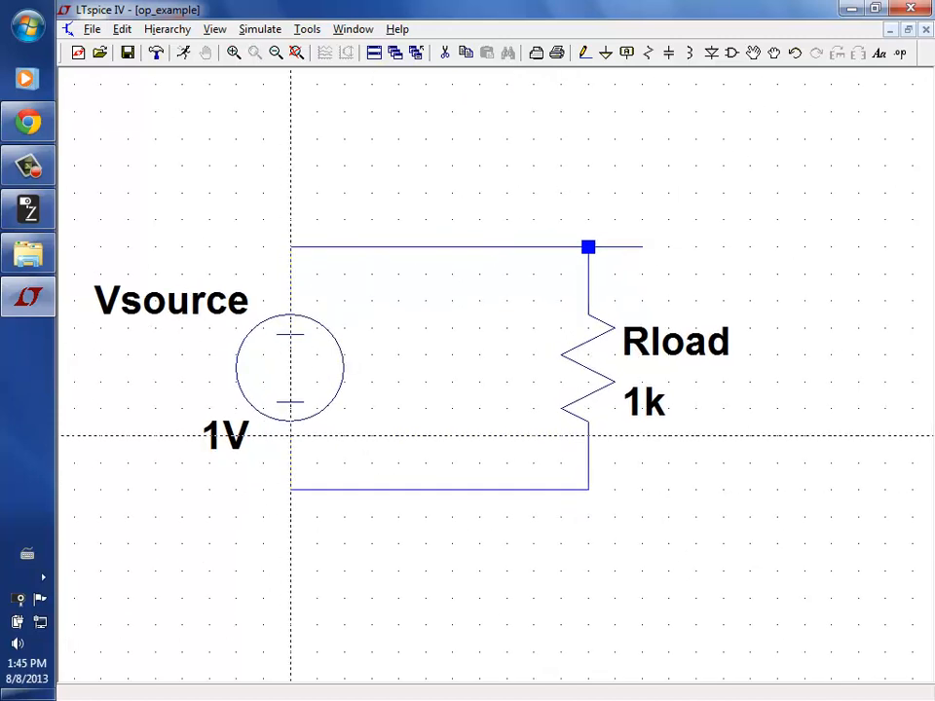
key("Escape")
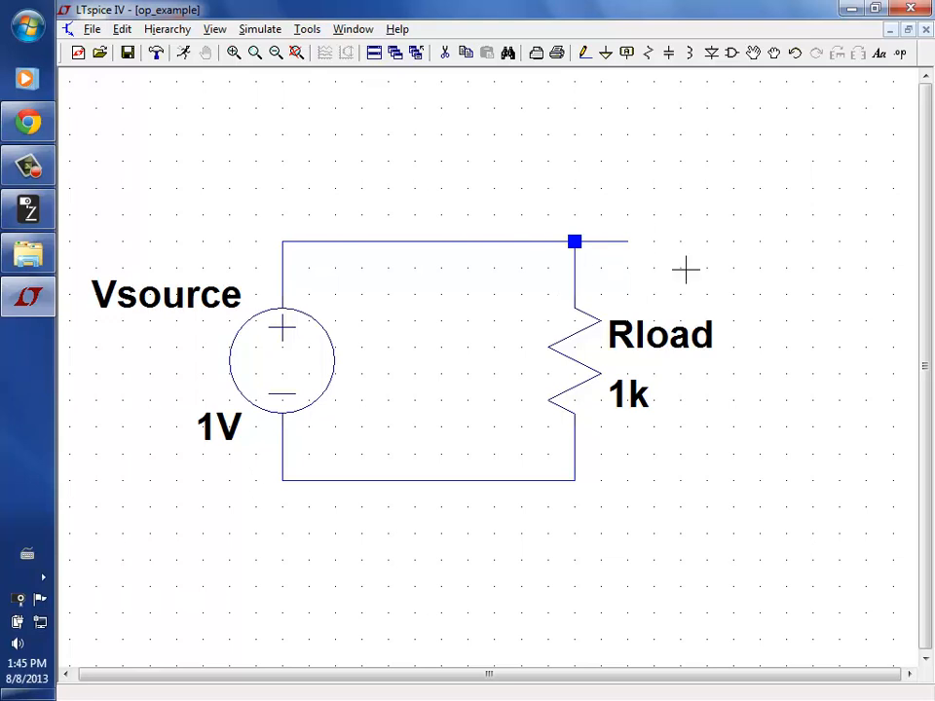
Delete the wire stub that extends past the upper corner above Rload
left_click(444, 55)
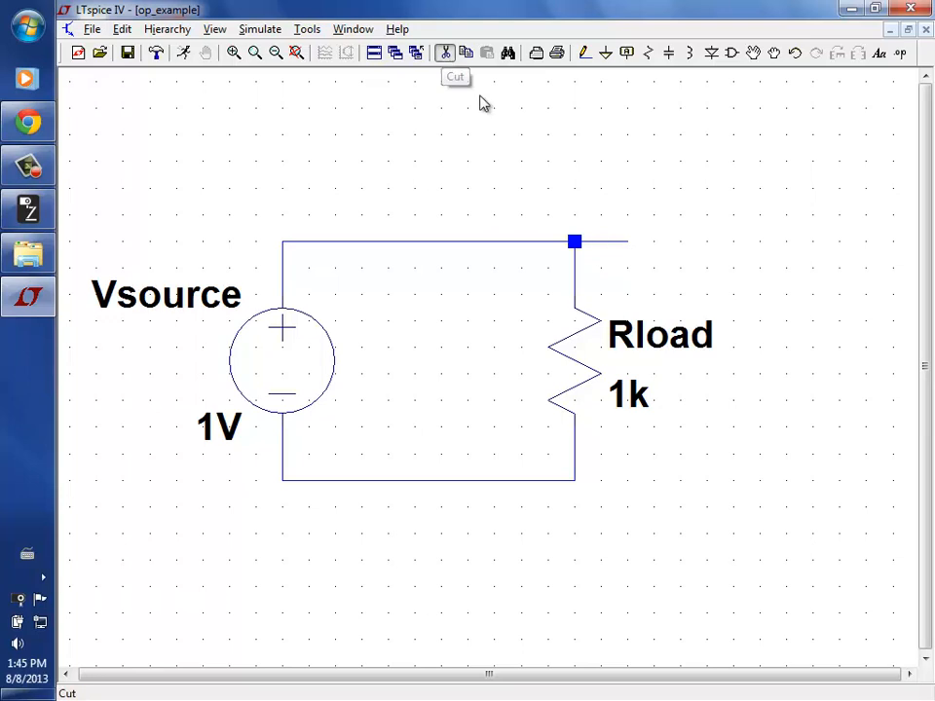
left_click(643, 247)
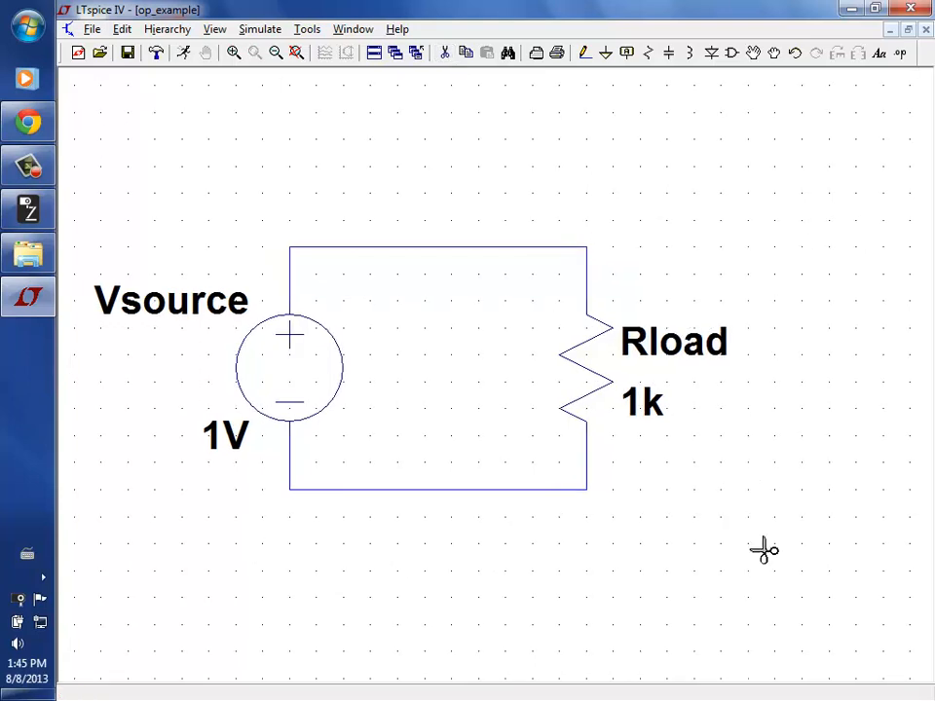
right_click(763, 549)
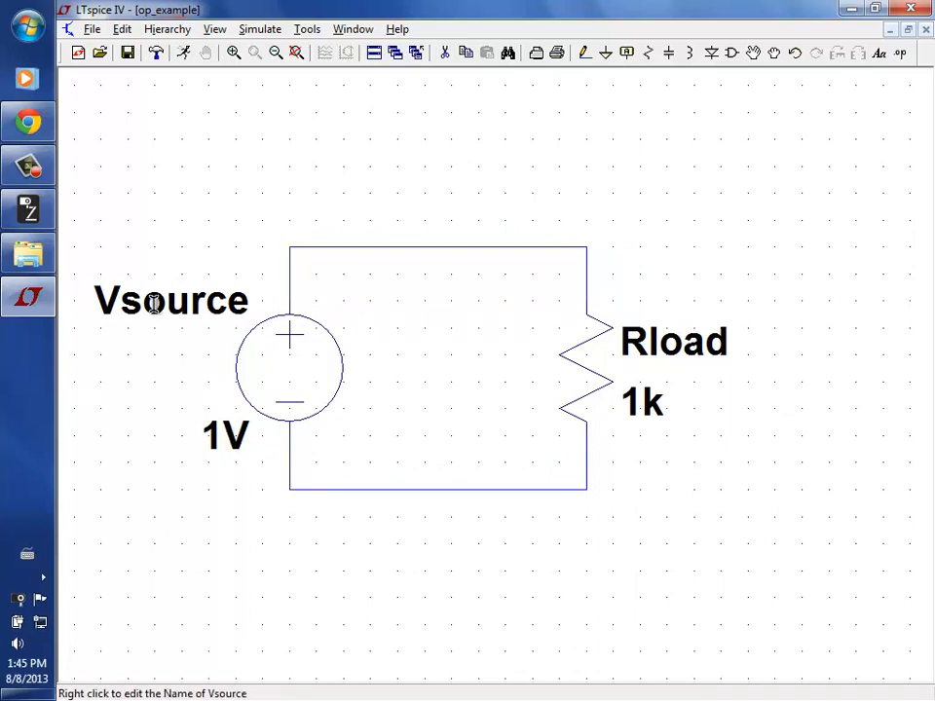
Move the 1V label beside the upper half of the voltage source and the Vsource label beneath it
left_click(761, 52)
left_click(227, 435)
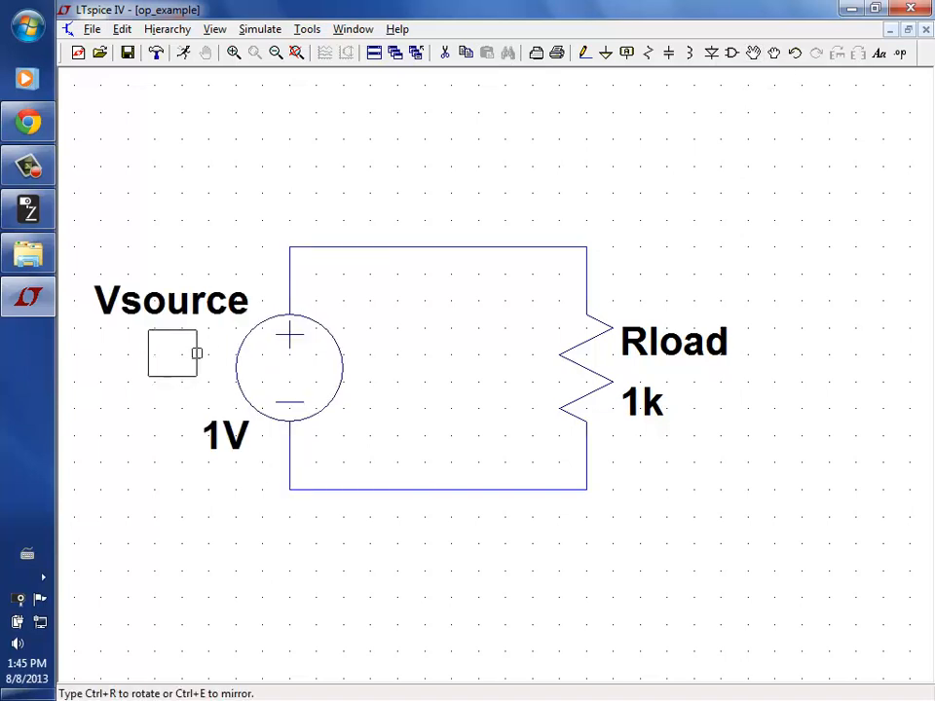
left_click(197, 353)
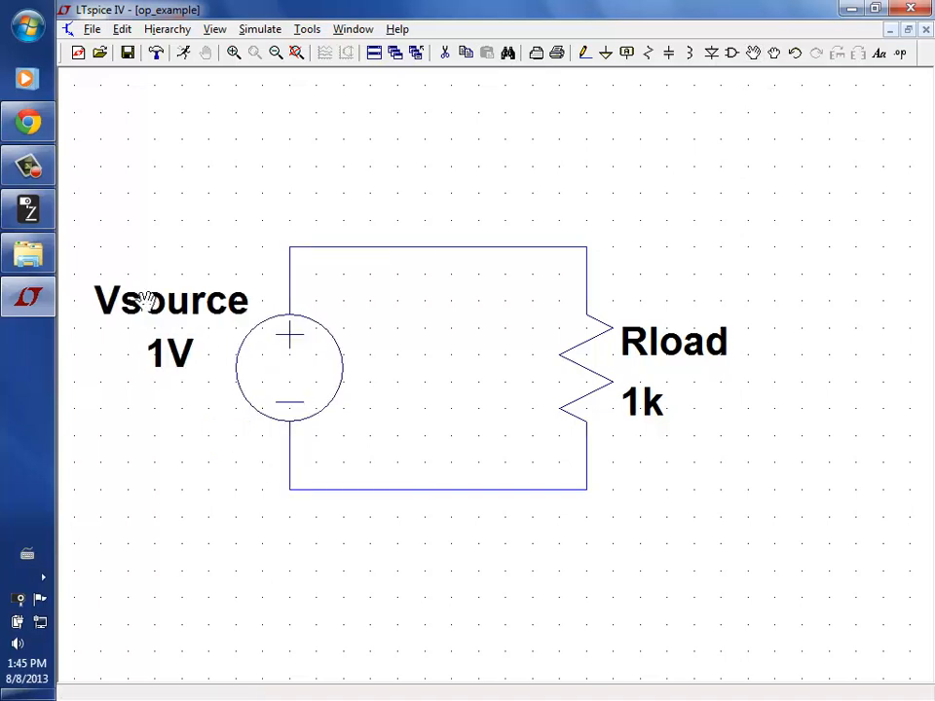
left_click(144, 298)
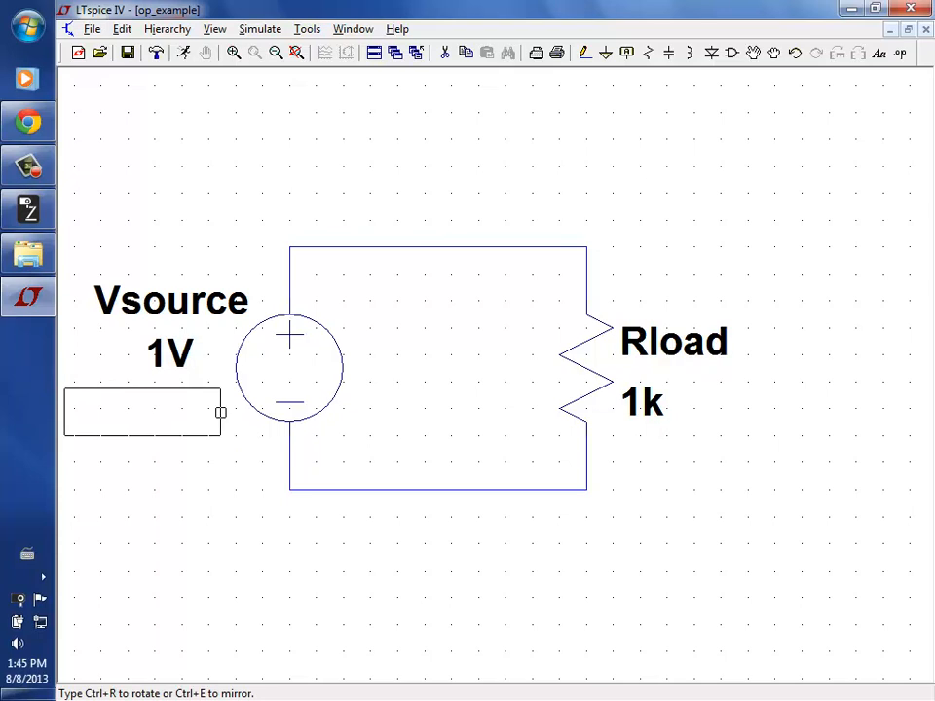
left_click(122, 411)
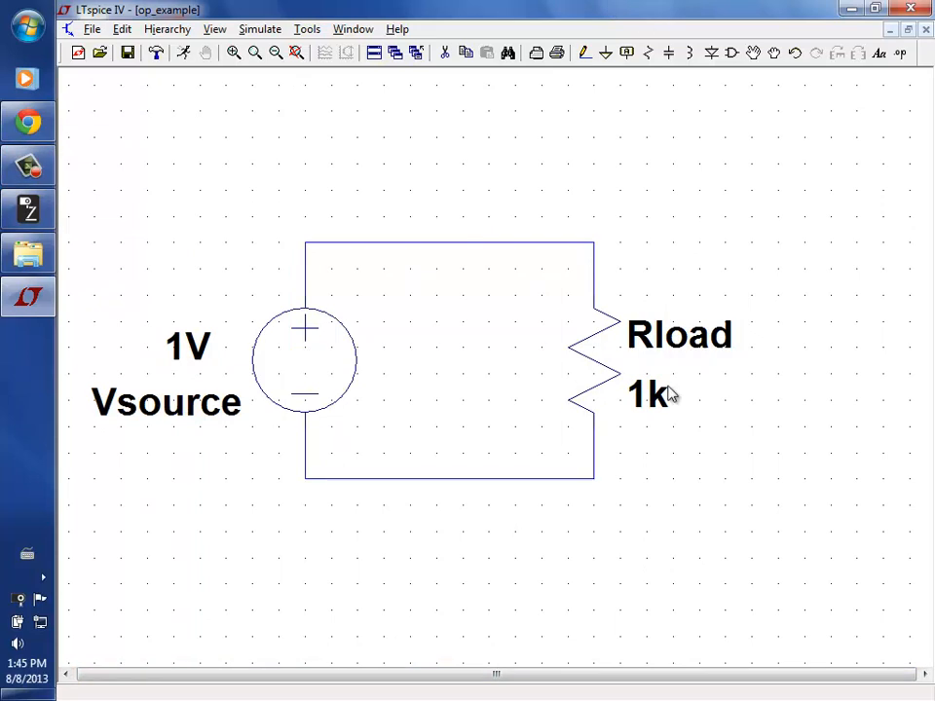
key("F7")
left_click(604, 367)
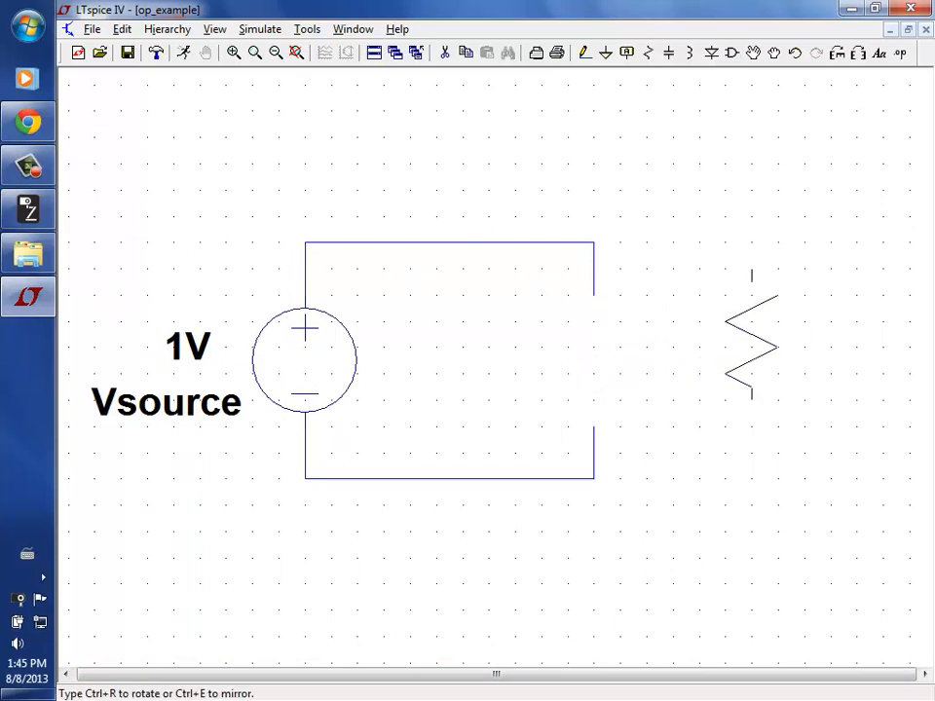
left_click(611, 370)
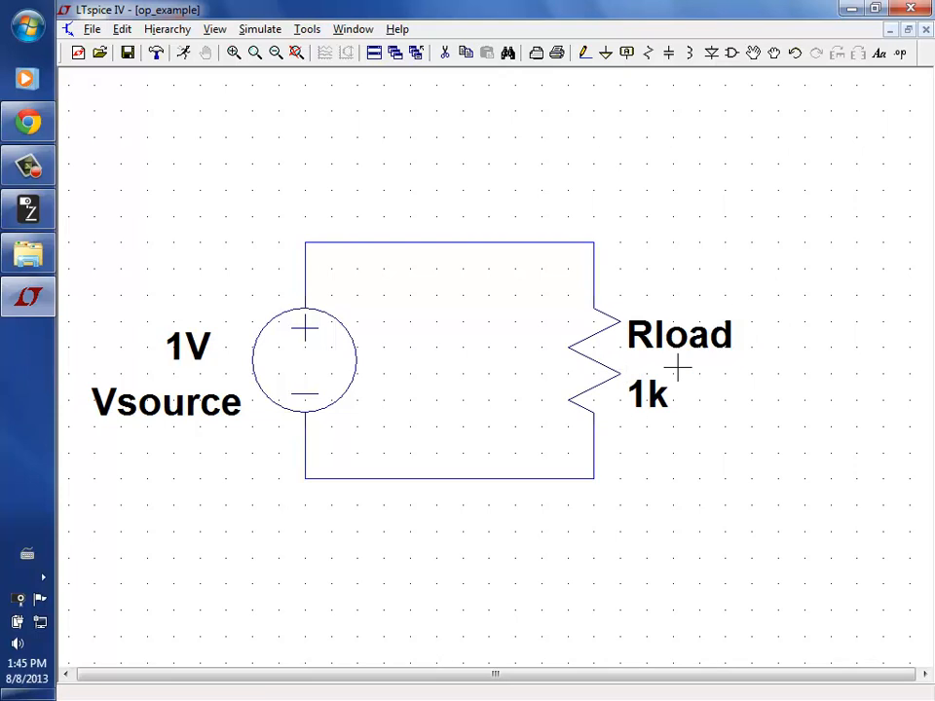
left_click(775, 54)
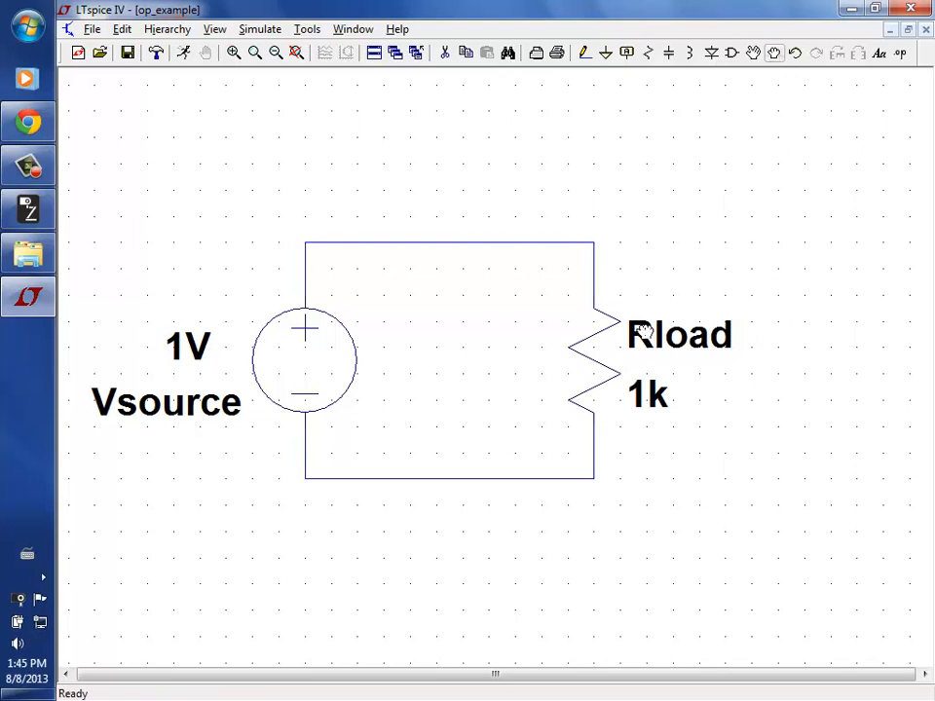
left_click(589, 365)
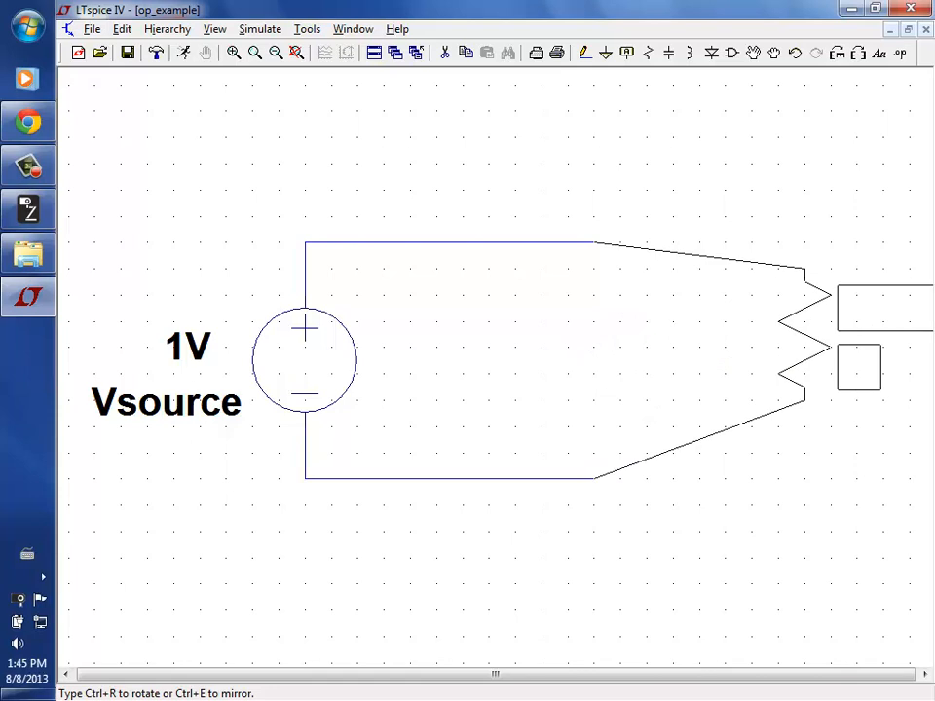
key("Escape")
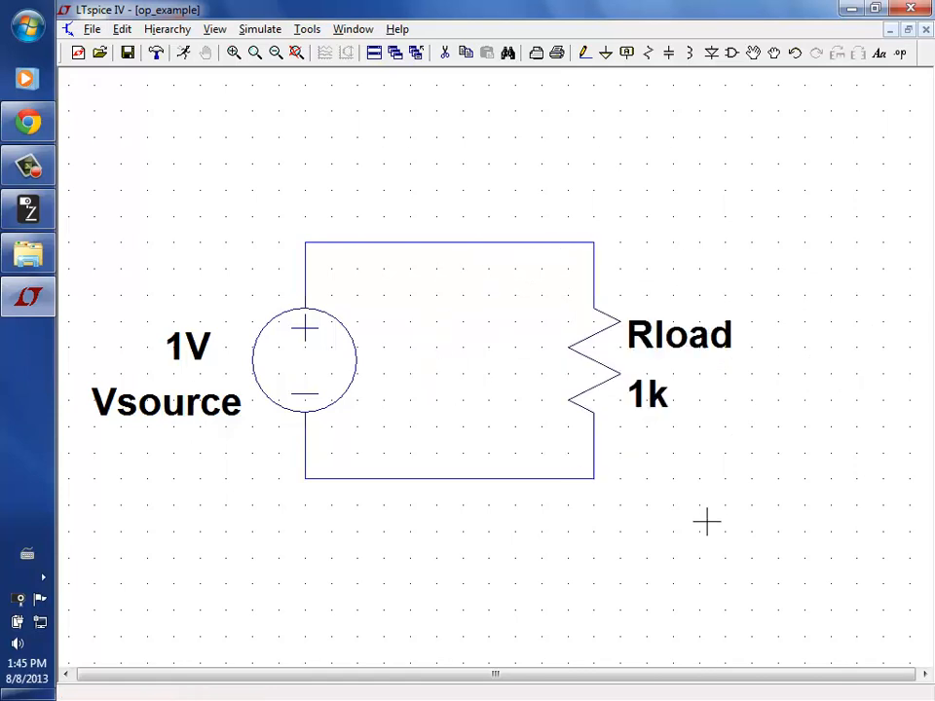
left_click(775, 53)
left_click_drag(743, 570, 552, 296)
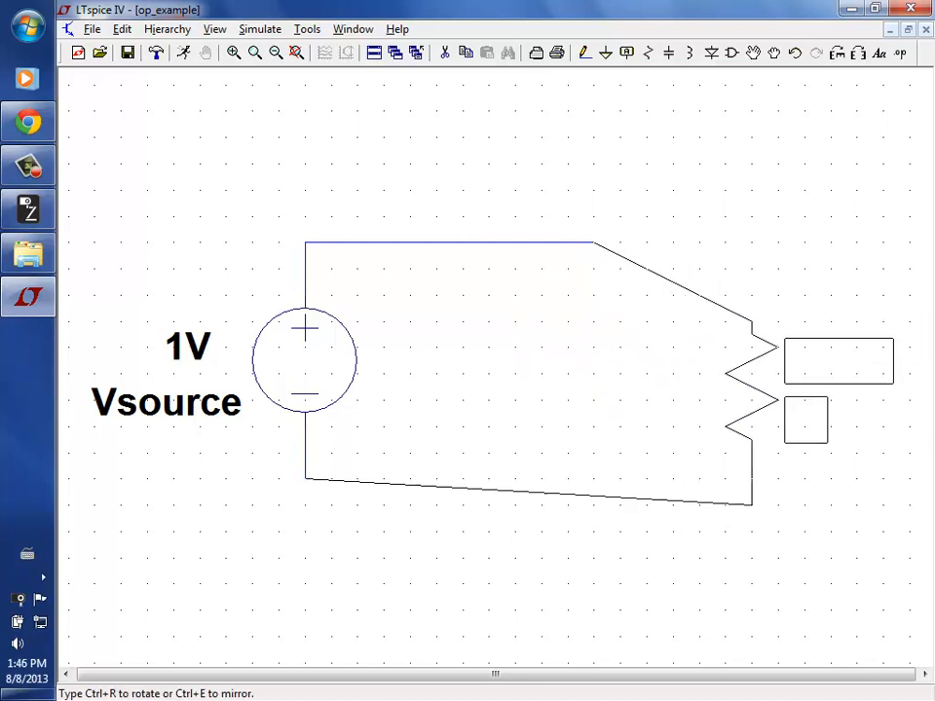
key("Escape")
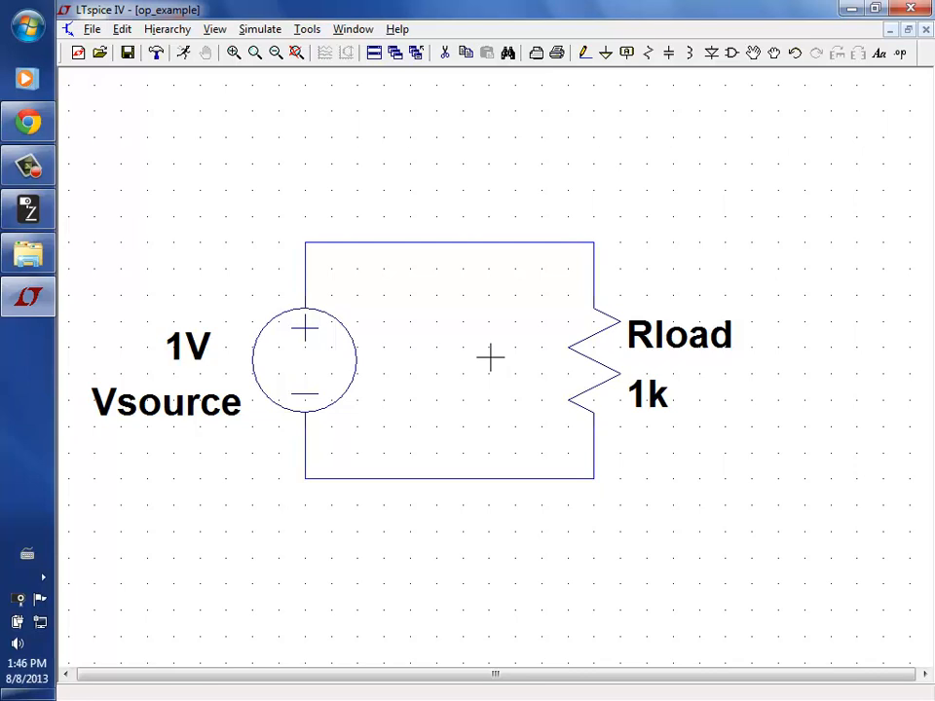
Place a ground symbol below the middle of the lower wire and connect it to that wire with a short vertical wire
left_click(606, 55)
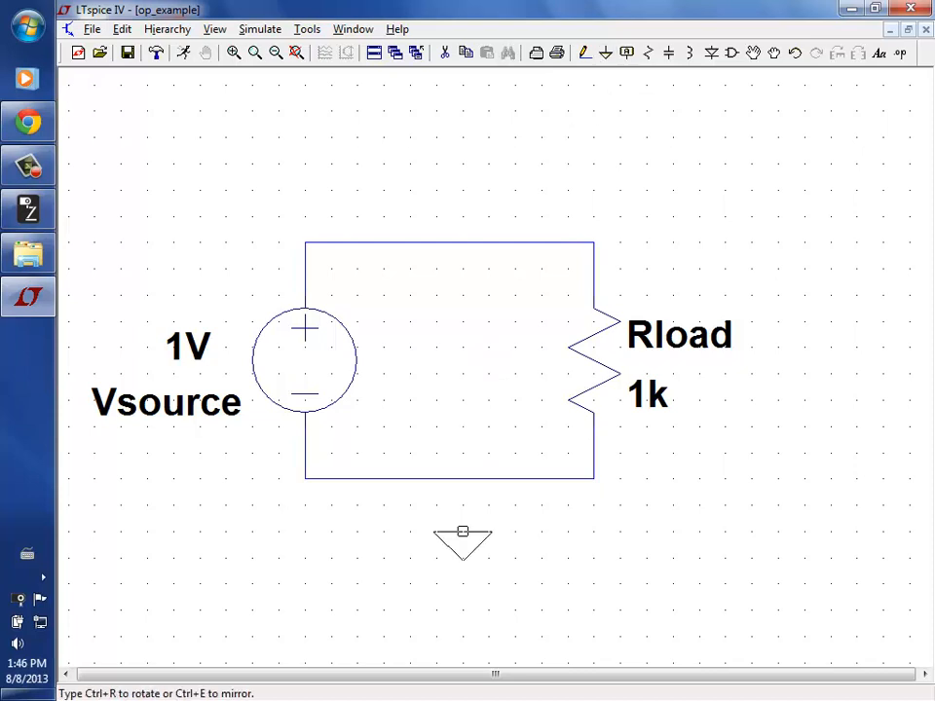
left_click(463, 532)
left_click(584, 53)
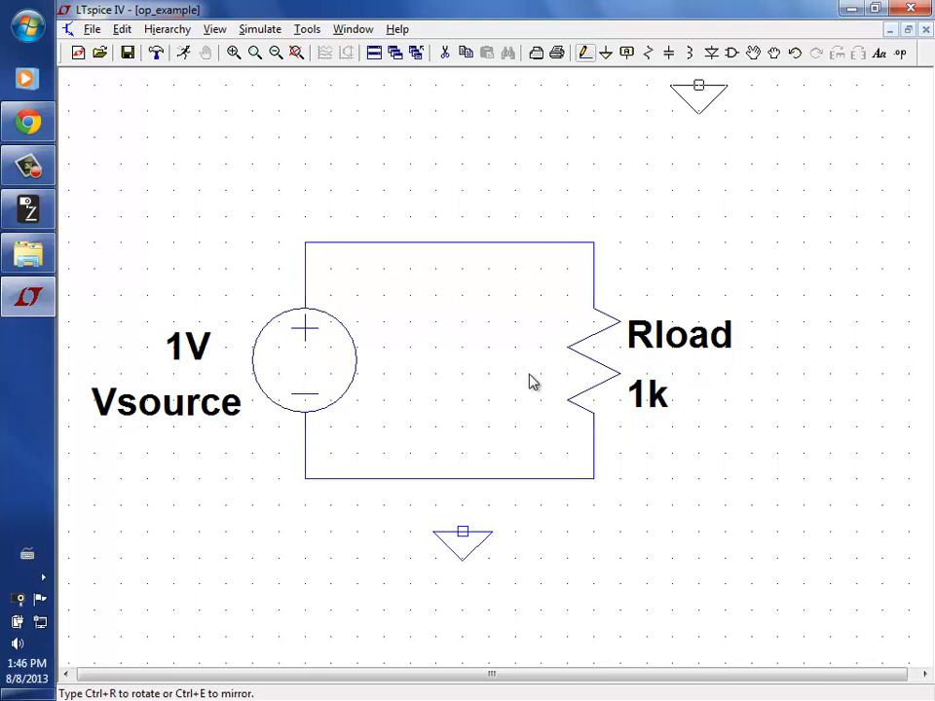
left_click(462, 532)
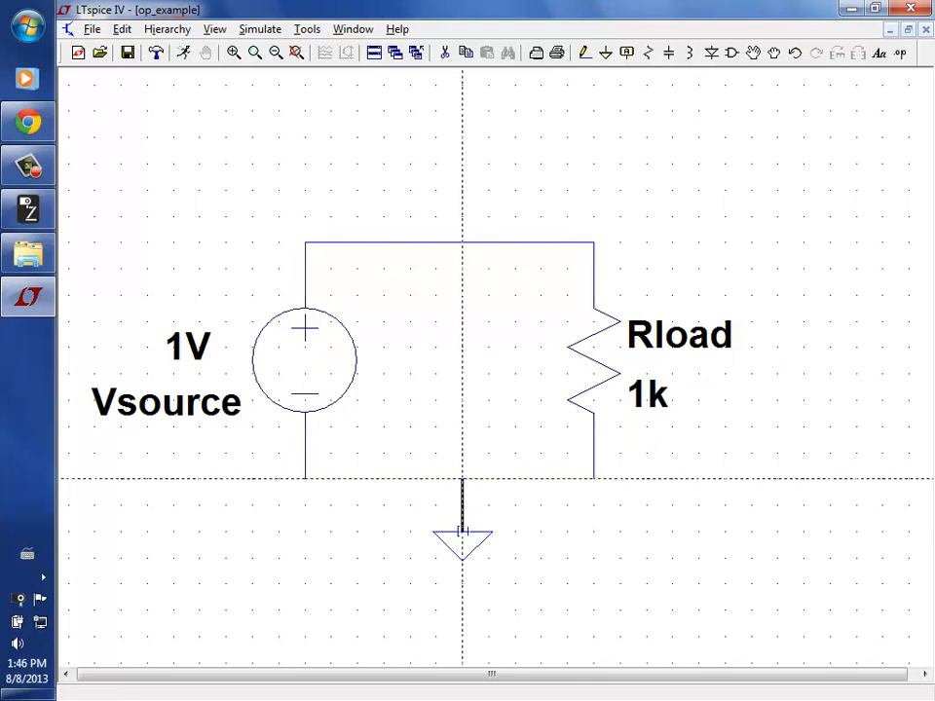
left_click(463, 479)
key("Escape")
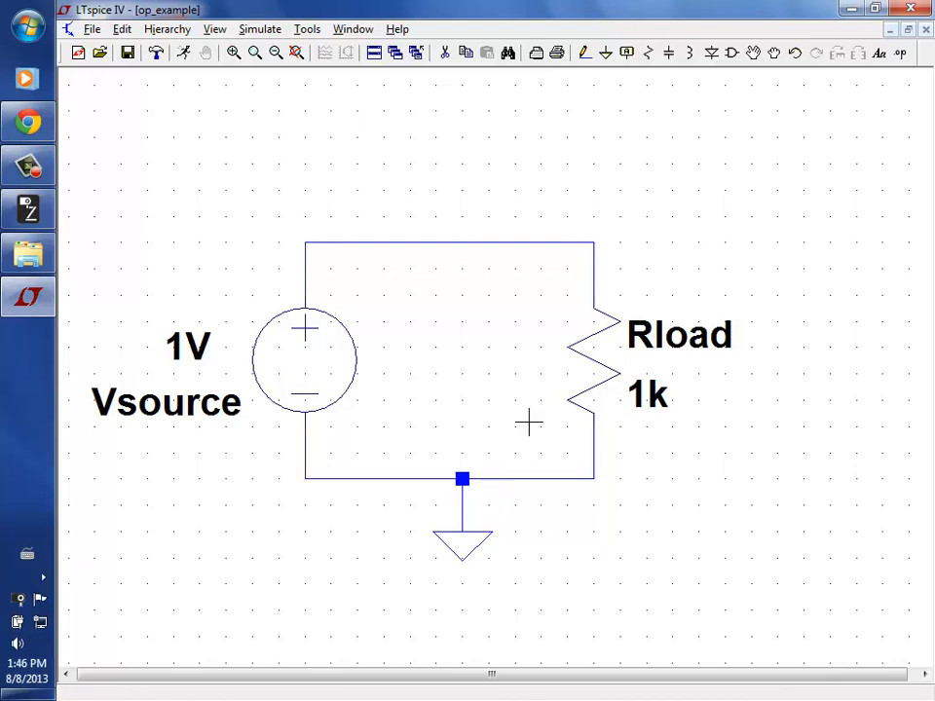
Delete the lower wire between Vsource and Rload together with the short wire leading to the ground symbol
left_click(445, 53)
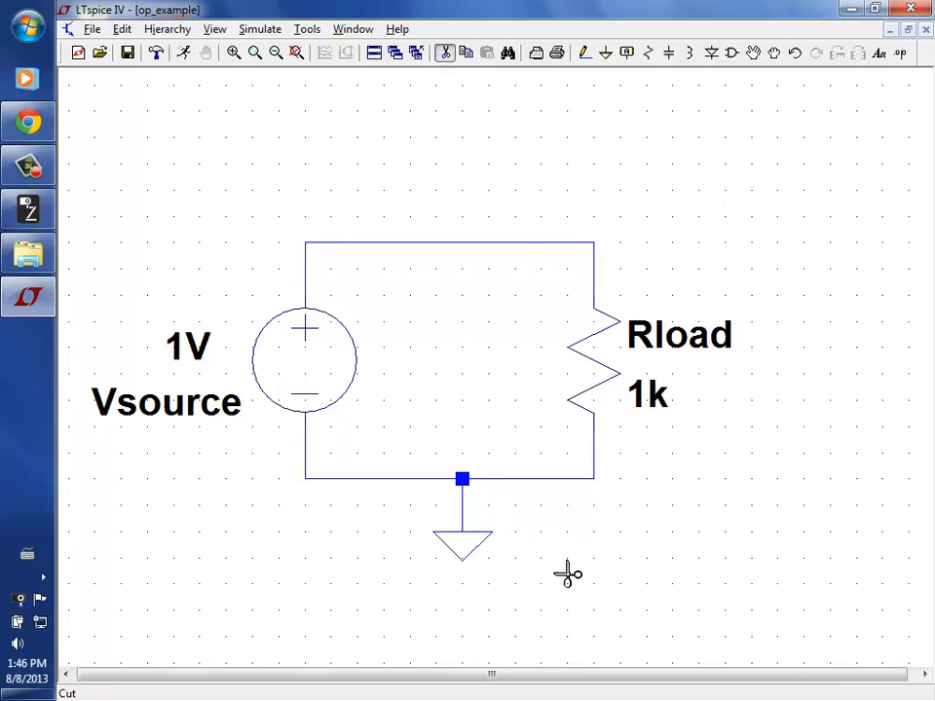
left_click(388, 478)
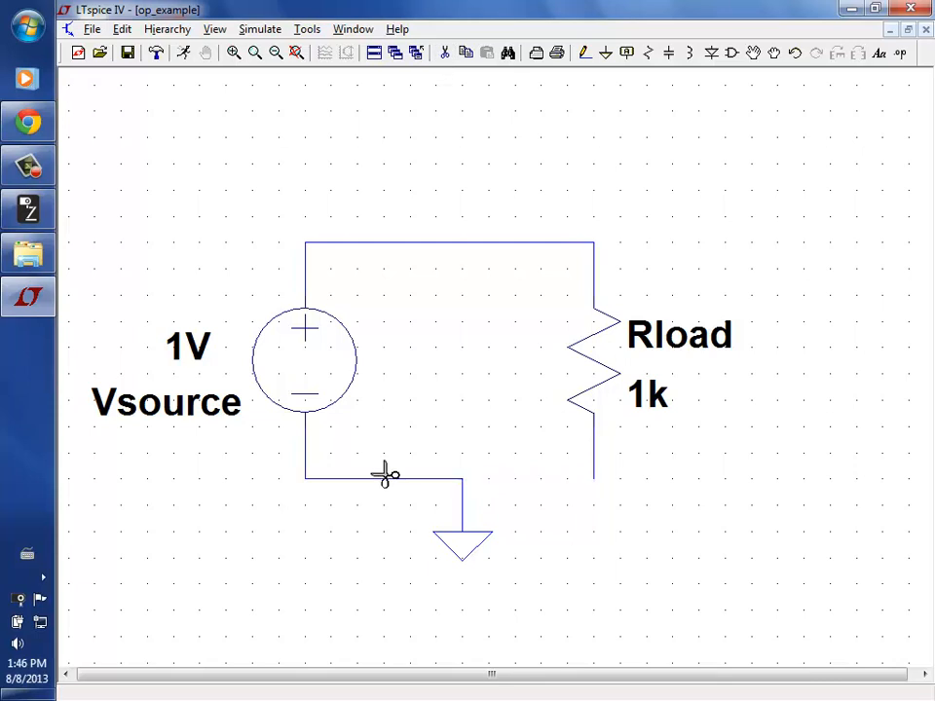
left_click(463, 498)
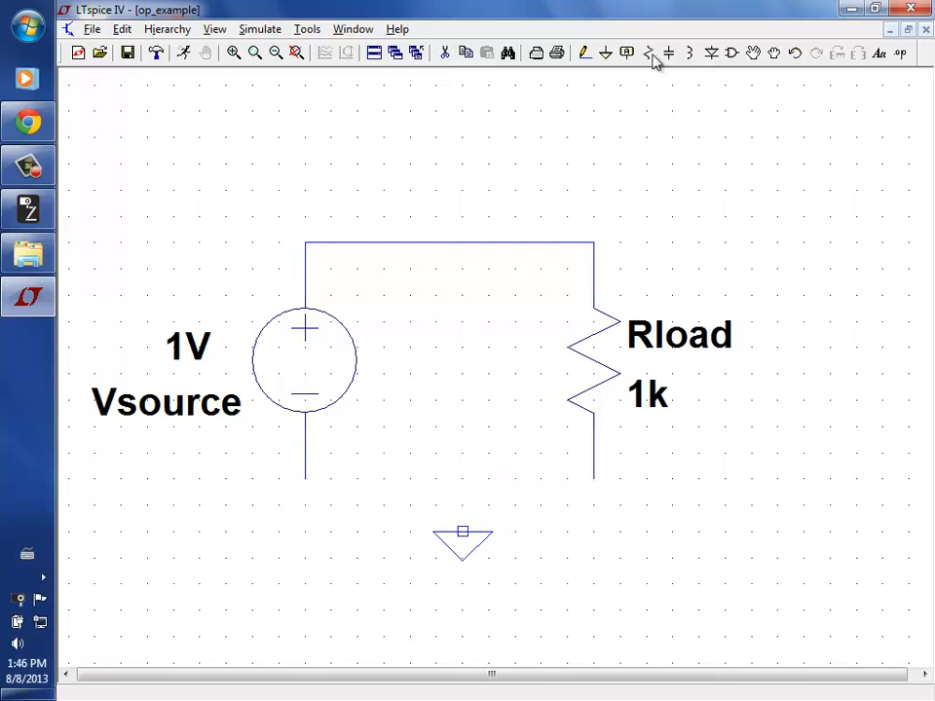
Move the ground symbol onto the lower lead of Vsource and place a second ground on the lower lead of Rload
left_click(757, 57)
left_click_drag(413, 491, 516, 597)
left_click(305, 492)
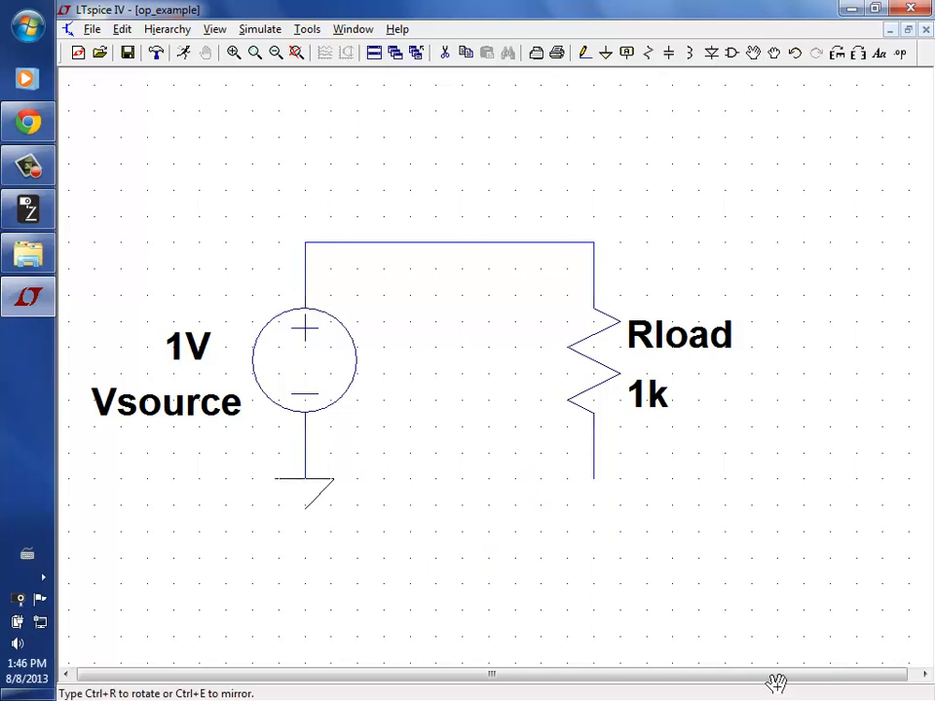
left_click(606, 53)
left_click(594, 478)
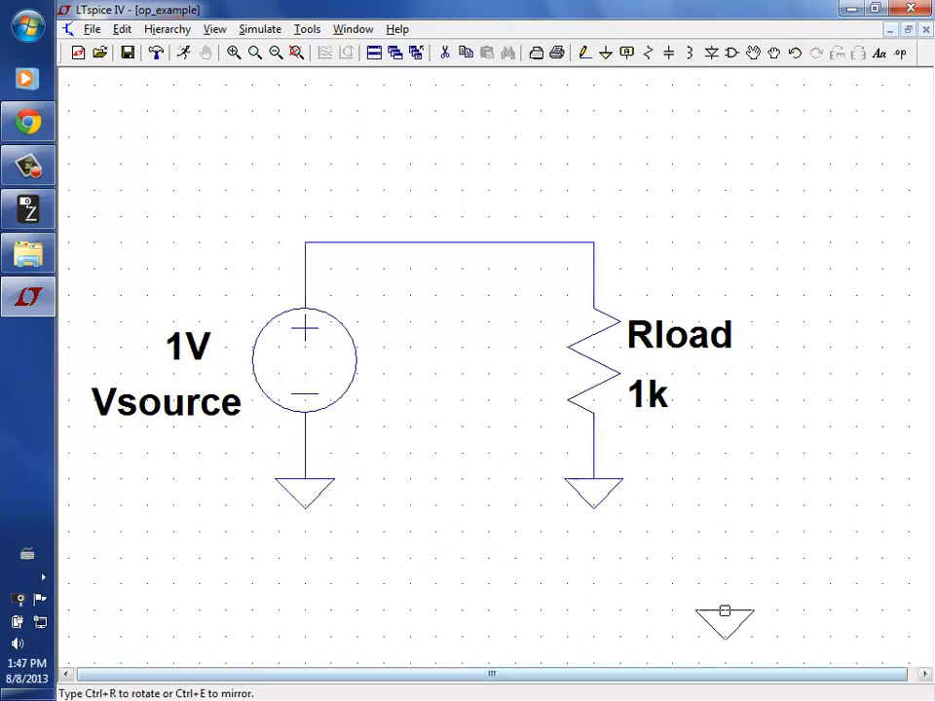
key("Escape")
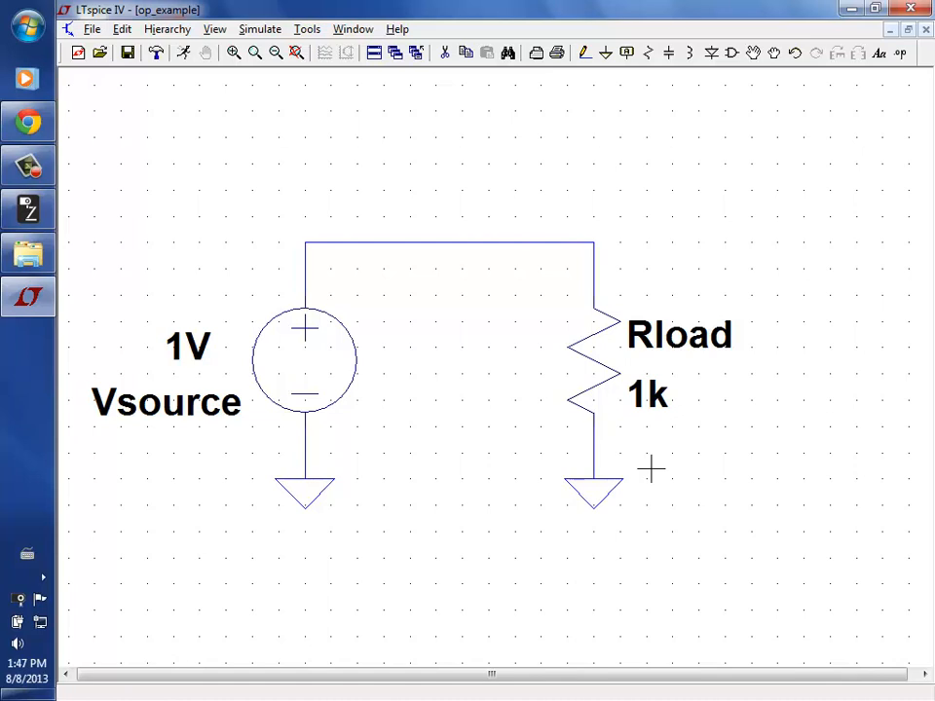
Highlight the ground net from the wire beneath Vsource to check which nodes it connects, and clear the highlight
right_click(305, 448)
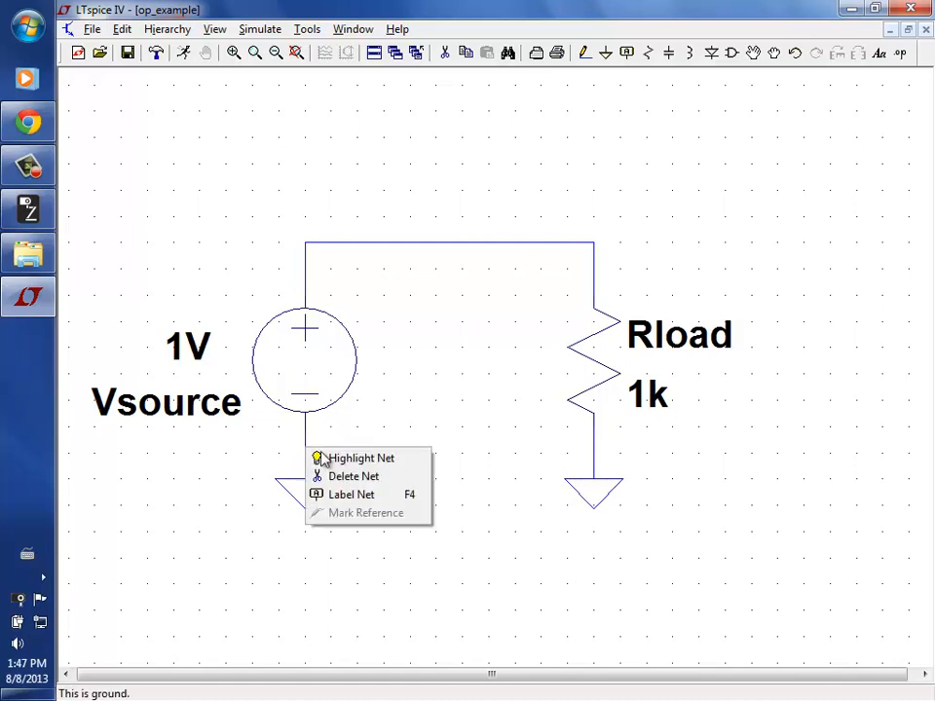
left_click(317, 458)
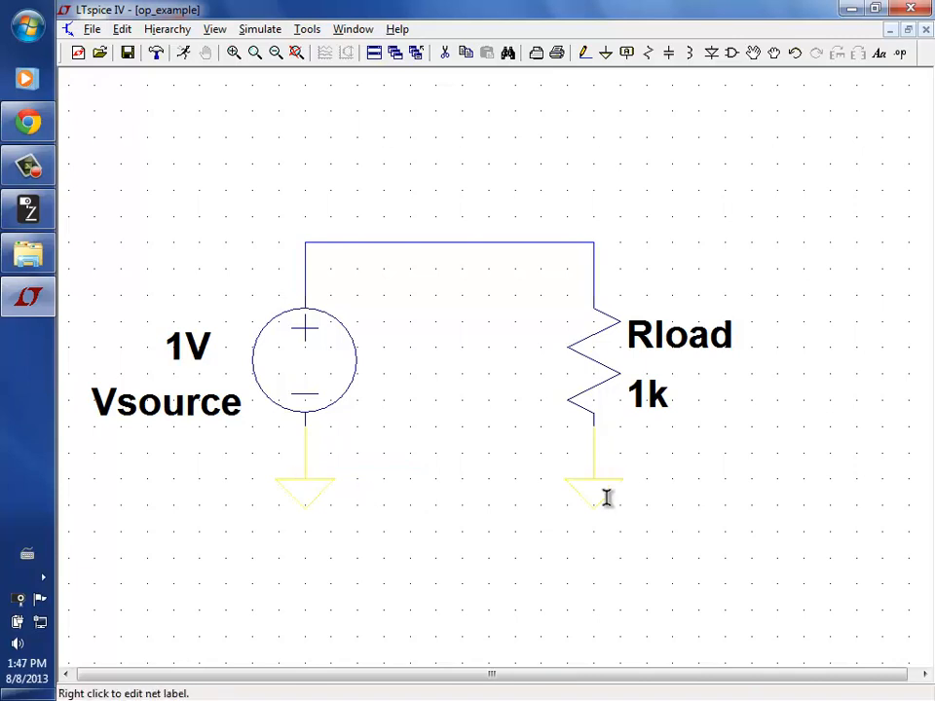
left_click(576, 531)
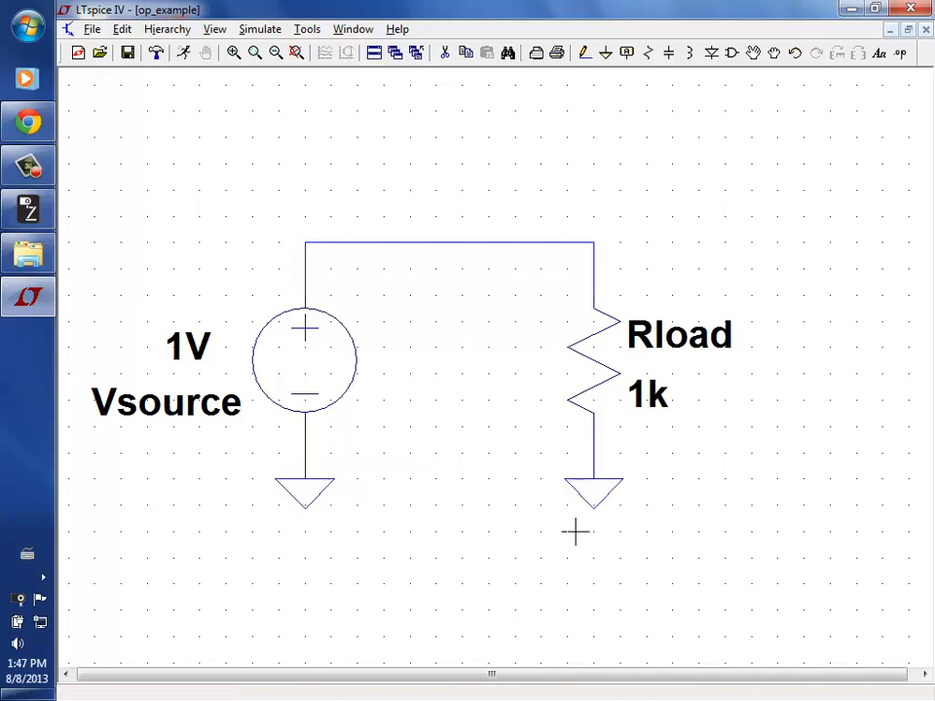
Delete both ground symbols and redraw the lower wire between the bottom leads of Vsource and Rload
left_click(445, 52)
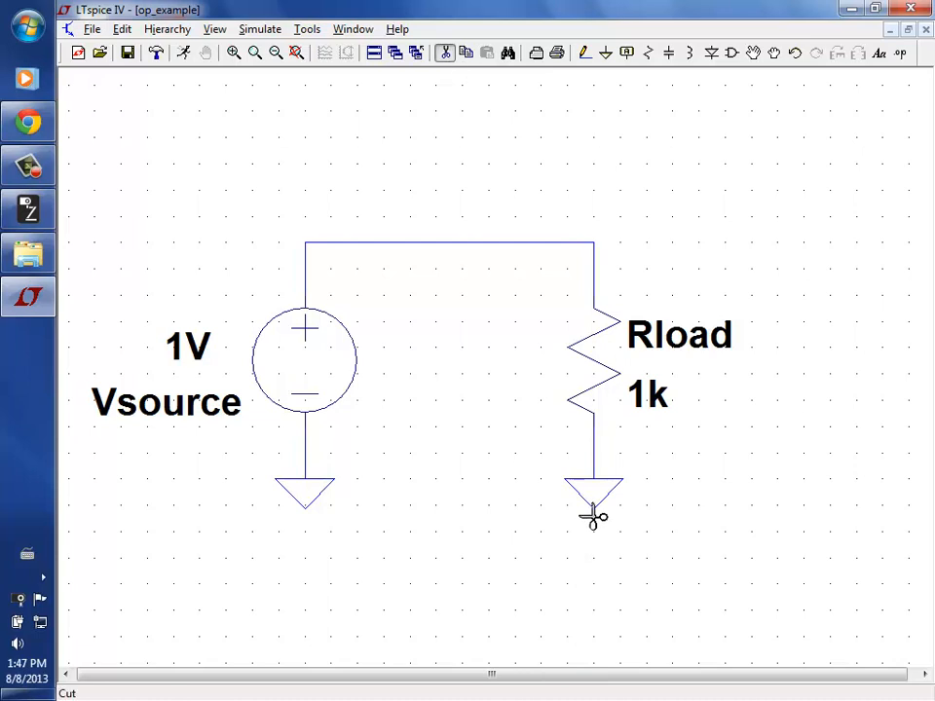
left_click(603, 501)
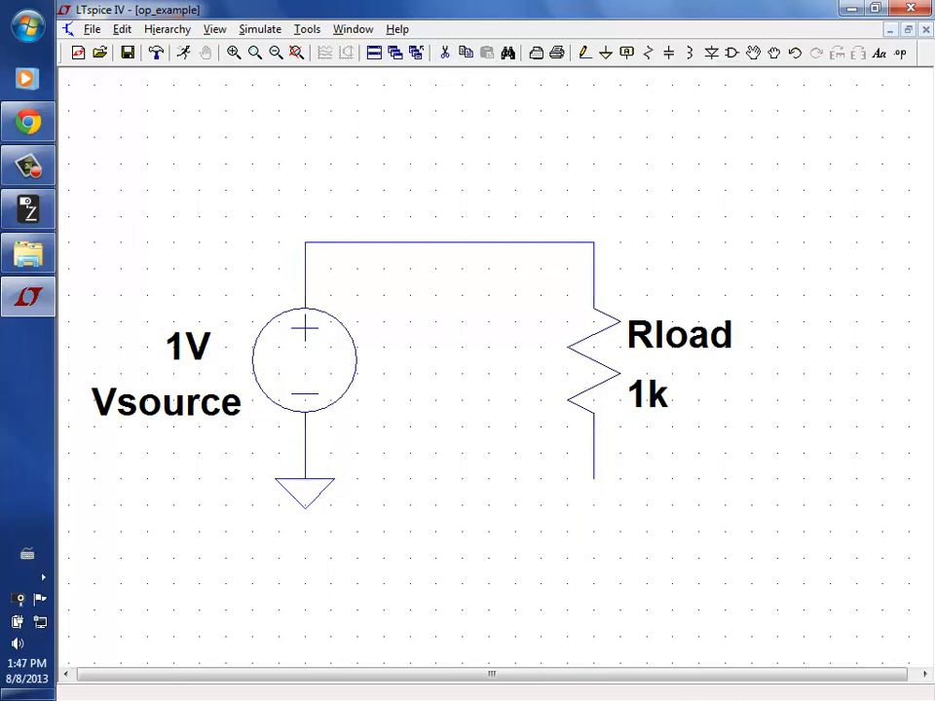
left_click(306, 497)
left_click(585, 52)
left_click(305, 477)
left_click(595, 478)
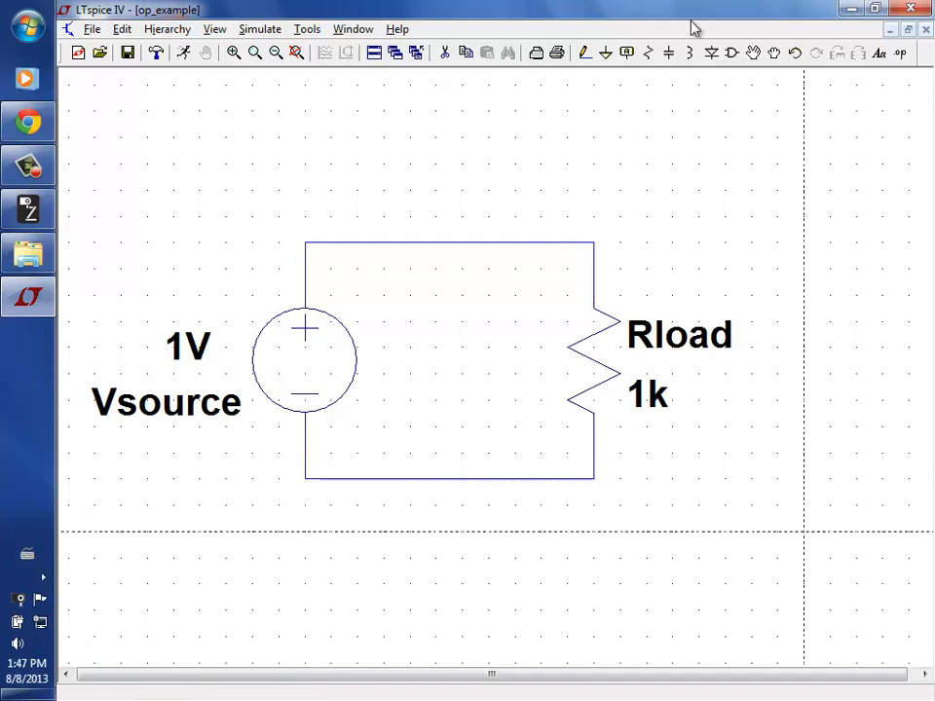
Place a ground symbol below Vsource and wire it up to the circuit's lower corner at the source
left_click(605, 53)
left_click(305, 532)
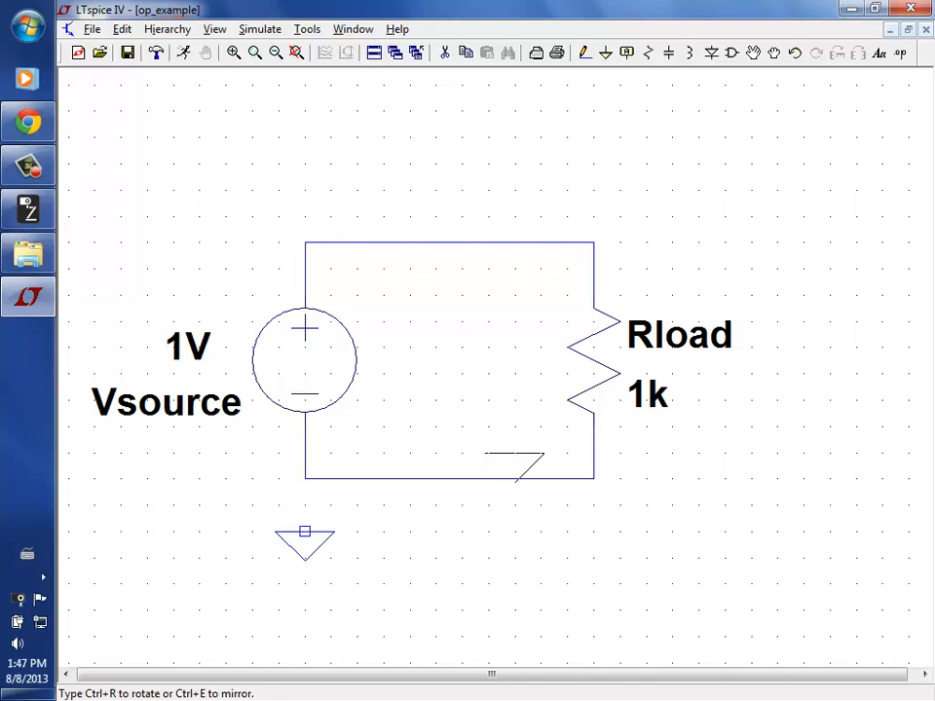
left_click(585, 54)
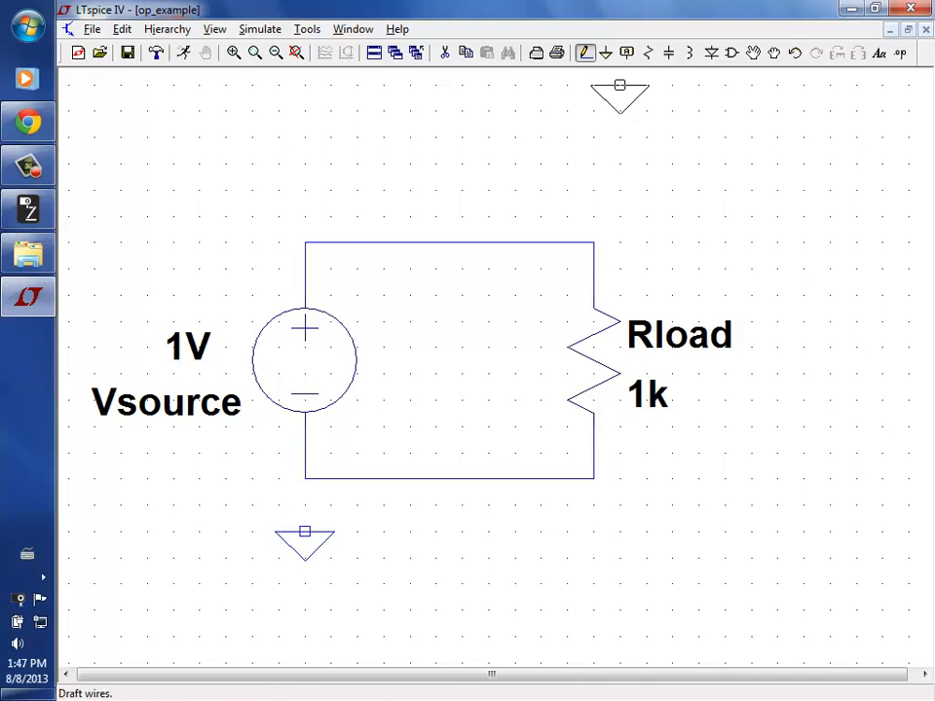
left_click(305, 531)
left_click(305, 478)
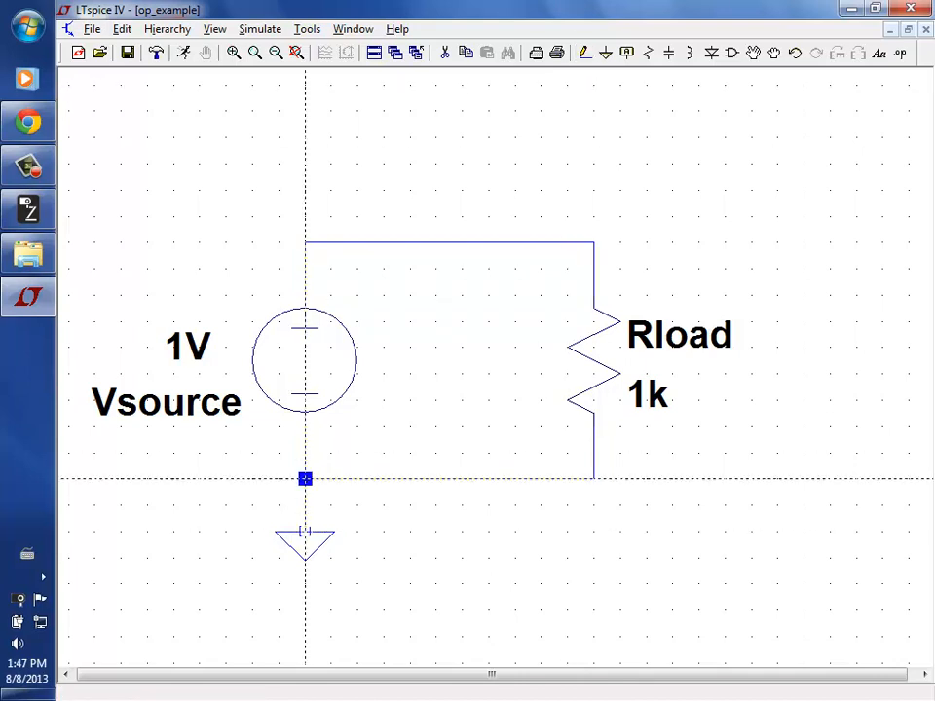
key("Escape")
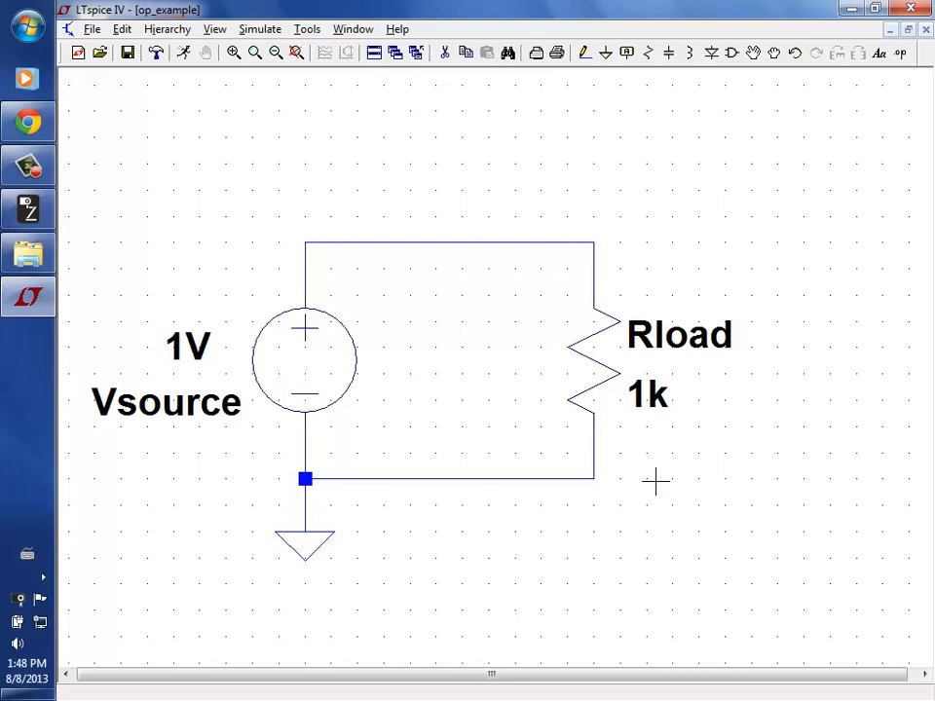
Save and close the schematic, and reopen op_example from the EE220D_v1 folder in Windows Explorer
left_click(183, 53)
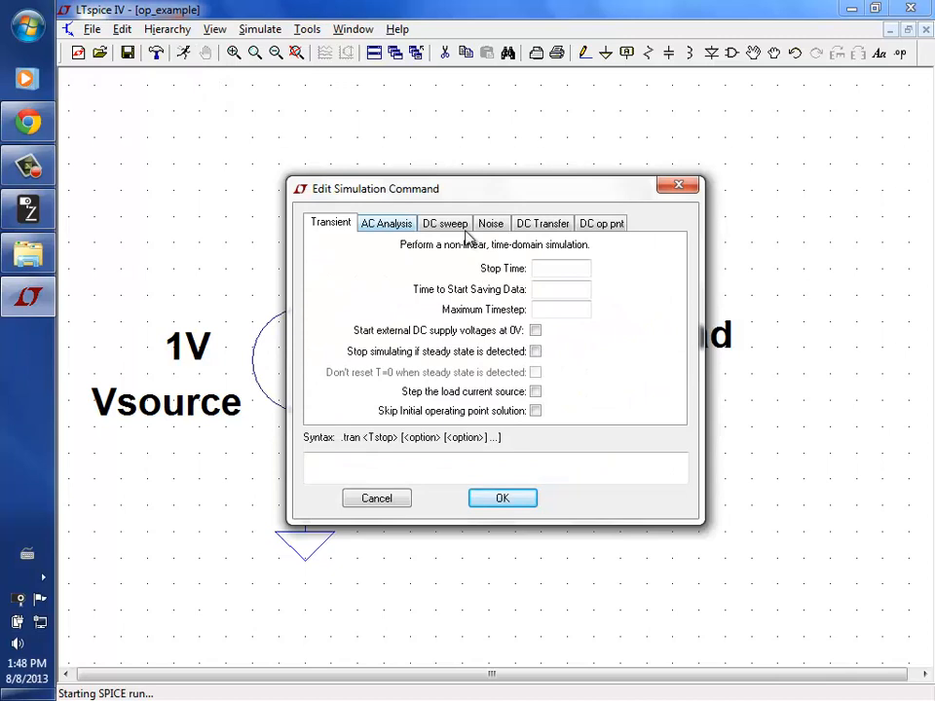
left_click(678, 186)
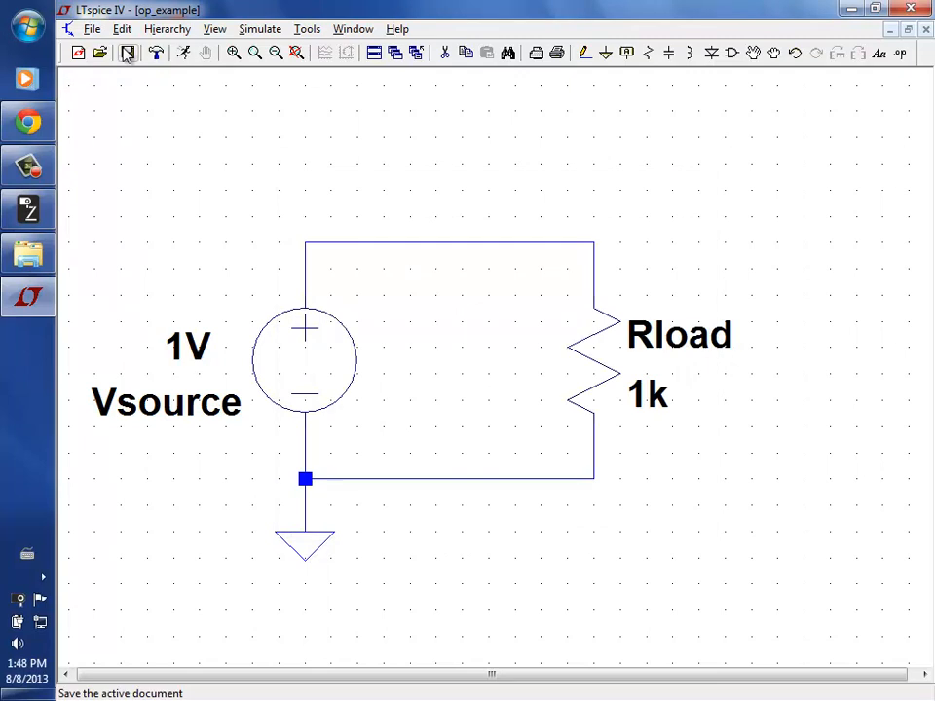
left_click(127, 52)
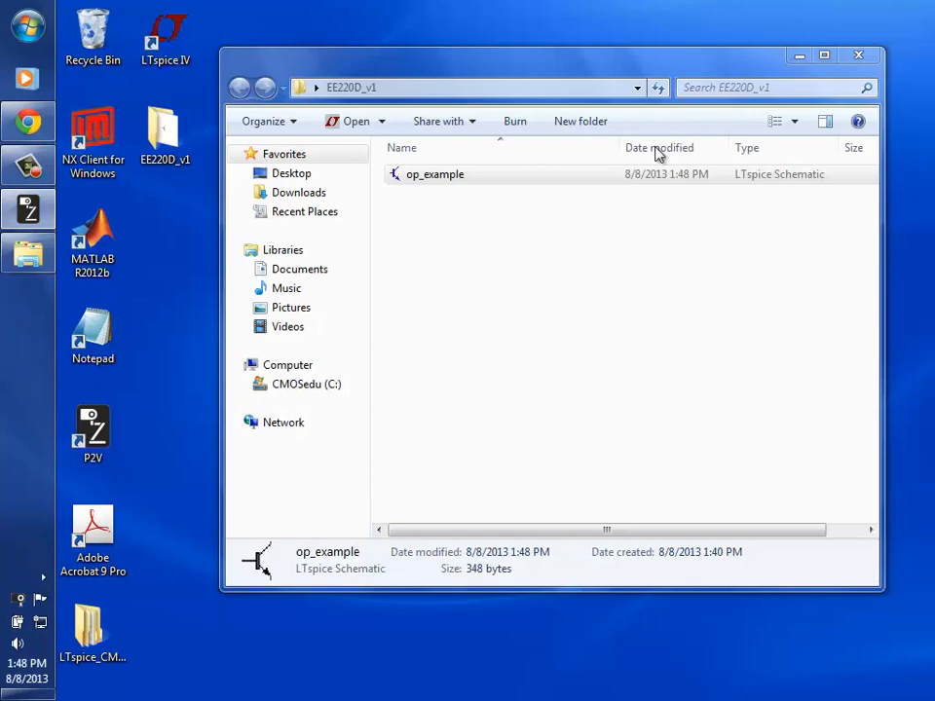
left_click(436, 184)
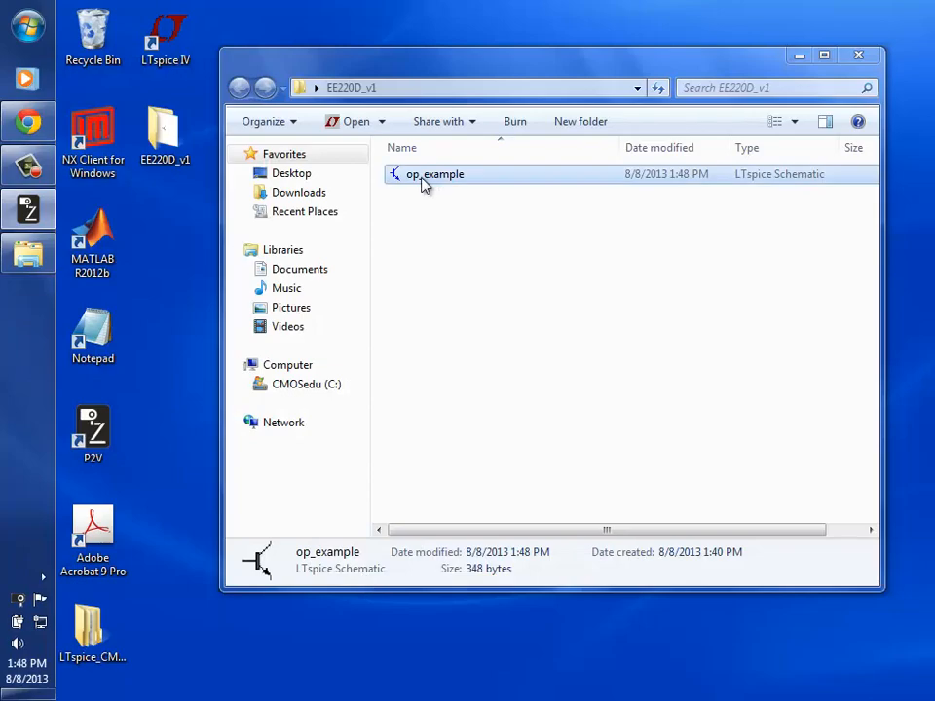
double_click(425, 185)
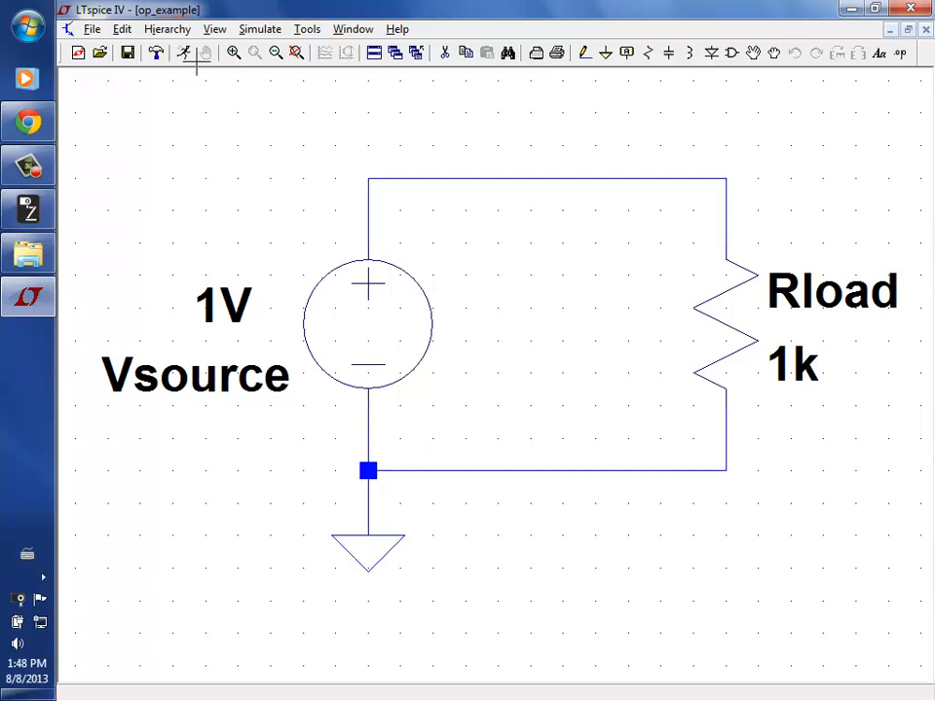
Set up a DC operating point analysis (.op), add its directive below Vsource and run the simulation
left_click(185, 52)
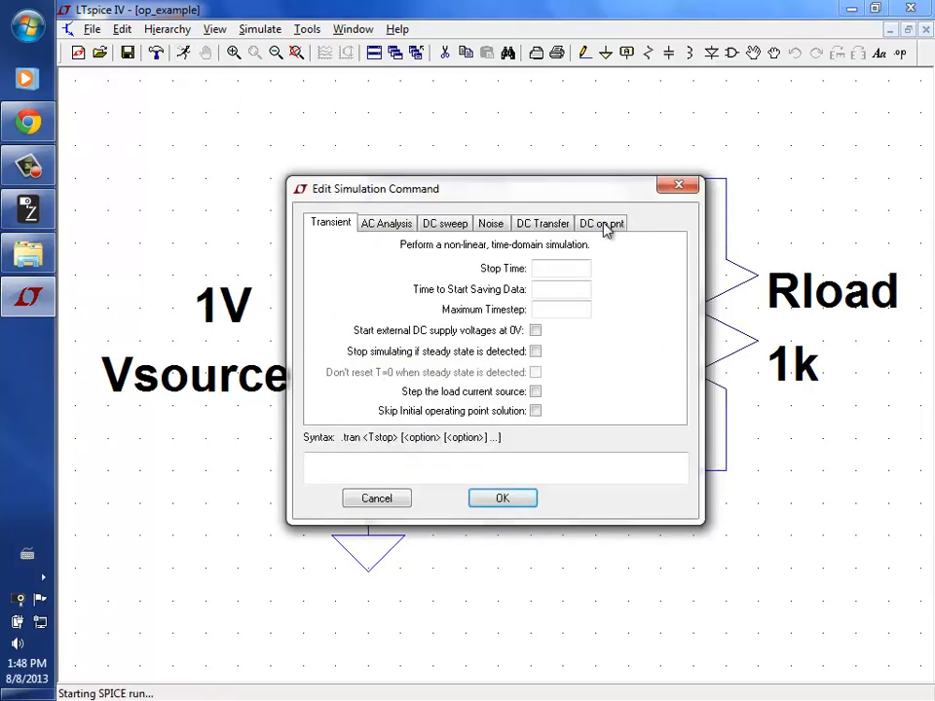
left_click(603, 224)
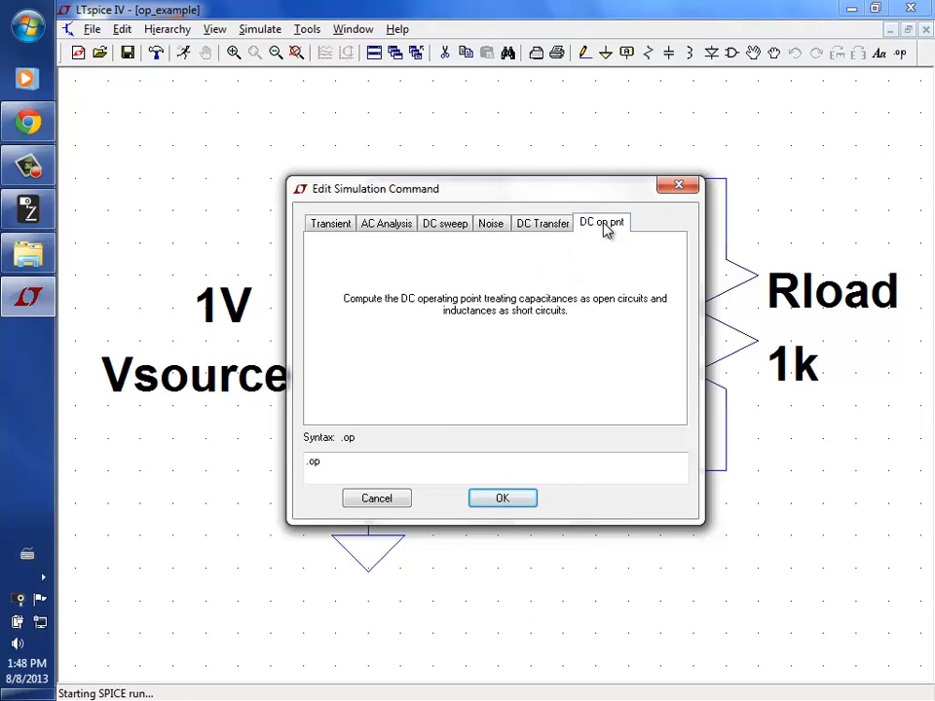
left_click(531, 500)
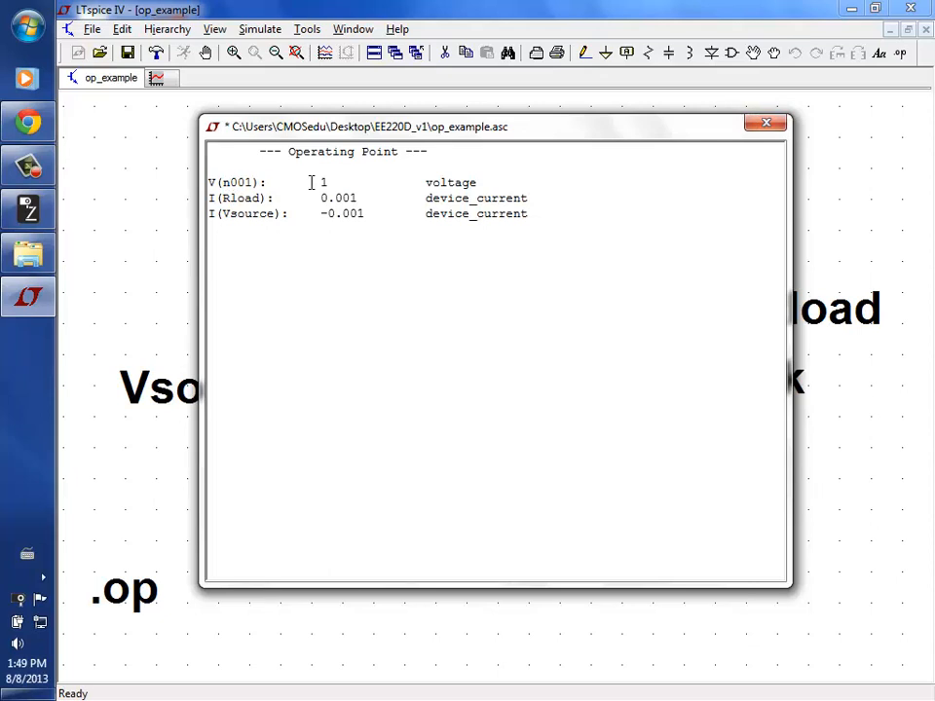
Close the operating point results, check the top wire's node read-out, and display the circuit's SPICE netlist
left_click(766, 123)
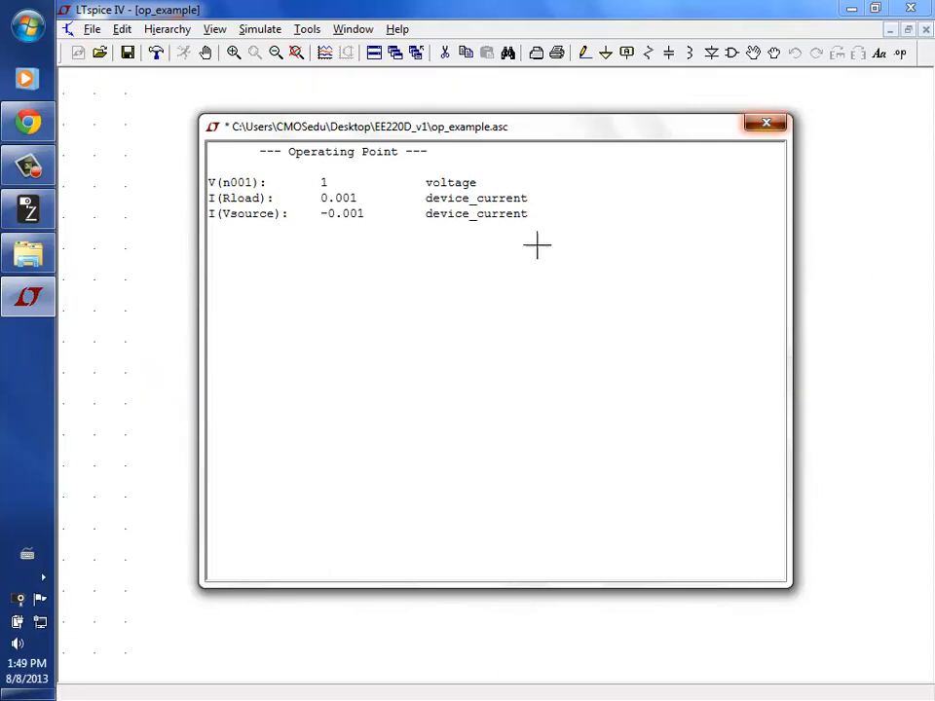
mouse_move(598, 187)
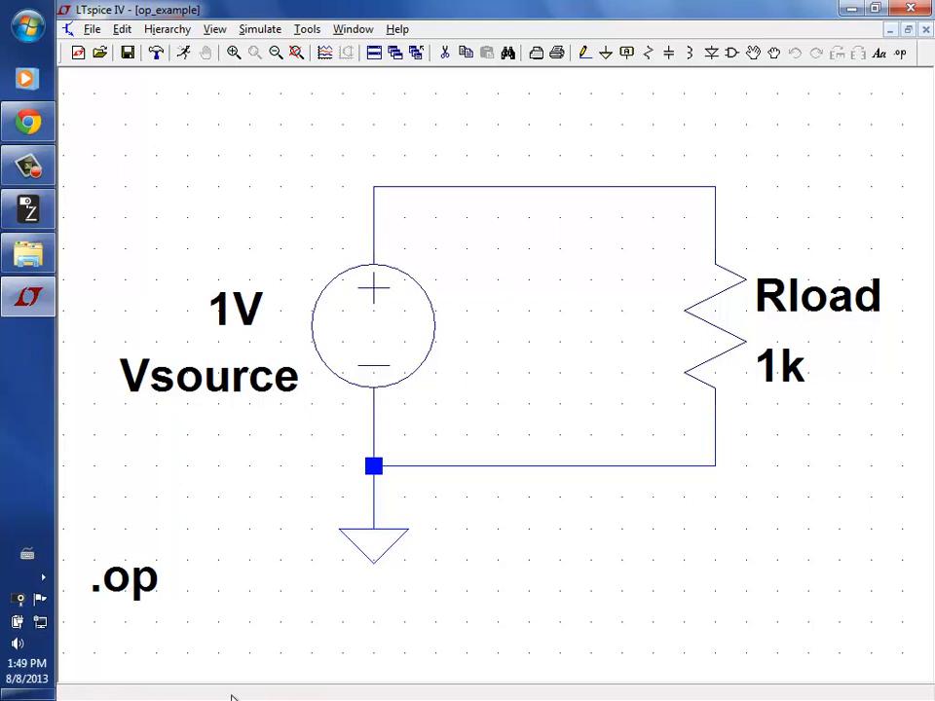
mouse_move(516, 185)
left_click(154, 30)
mouse_move(232, 41)
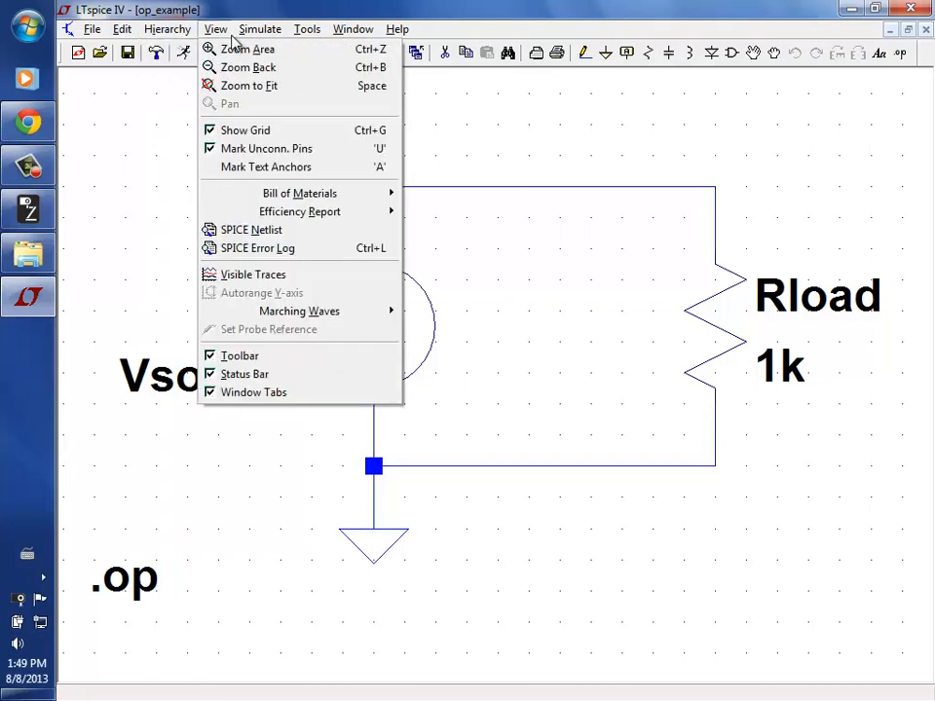
left_click(278, 234)
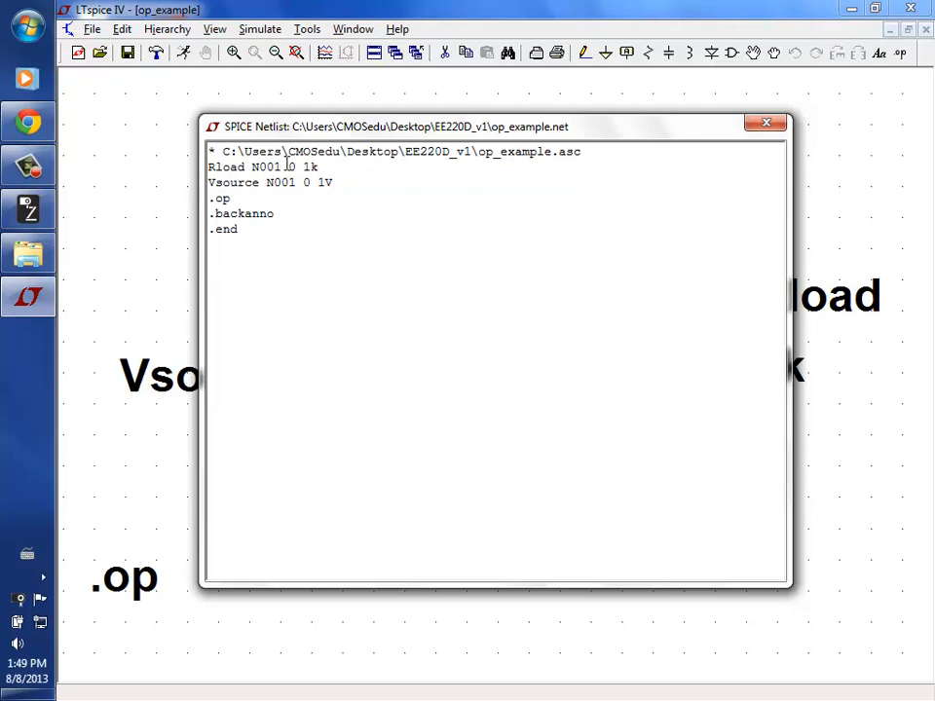
Move the netlist window aside to compare its Rload and Vsource lines with the schematic, and close it
left_click_drag(448, 127, 157, 121)
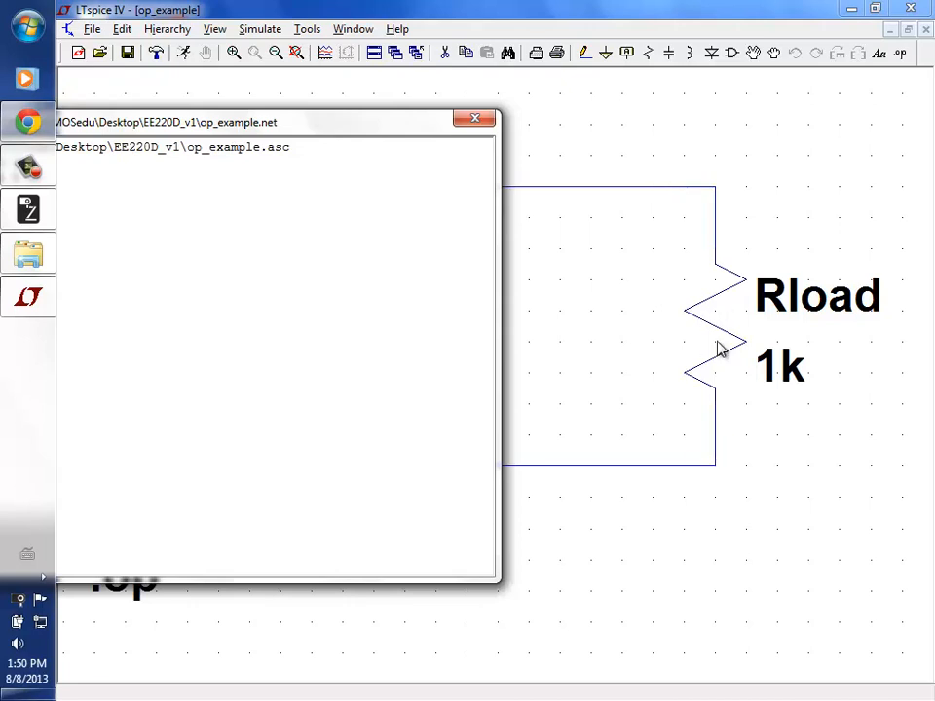
left_click_drag(208, 133, 521, 122)
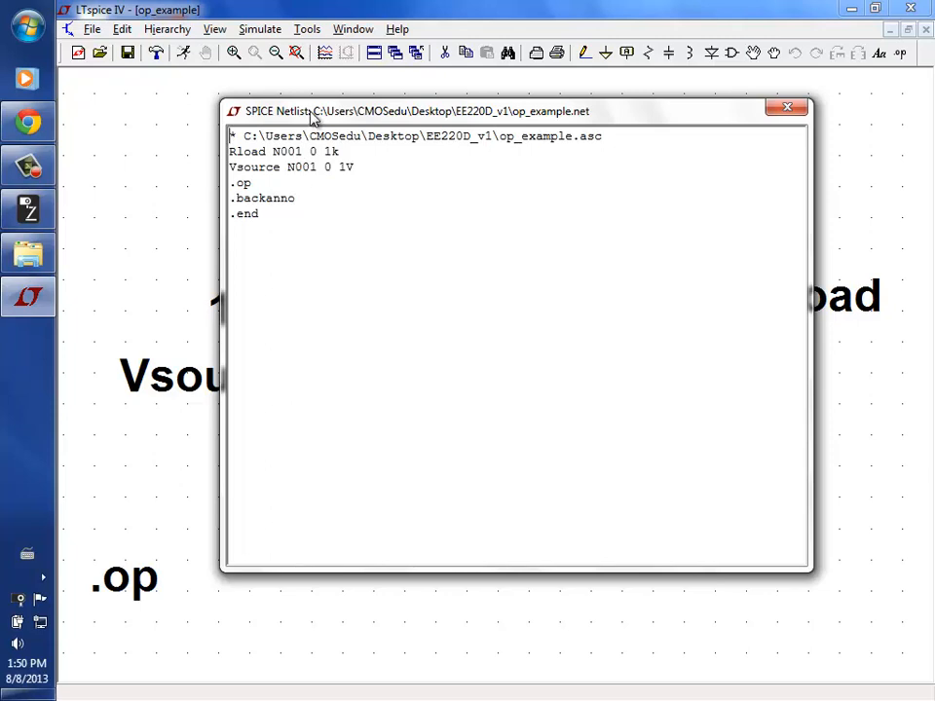
left_click_drag(313, 113, 561, 99)
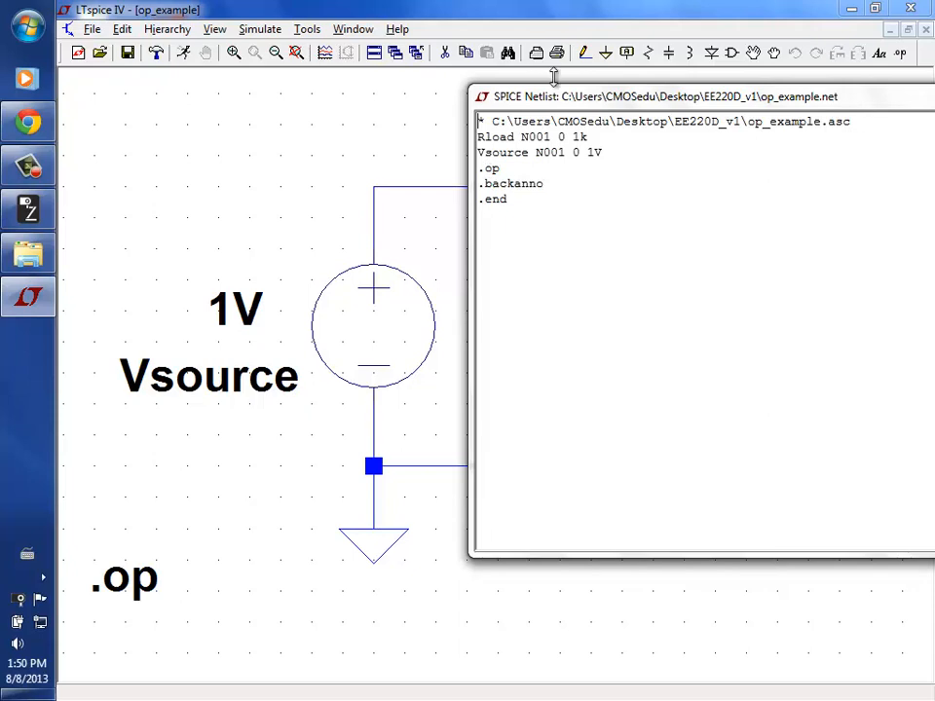
left_click_drag(557, 103, 321, 103)
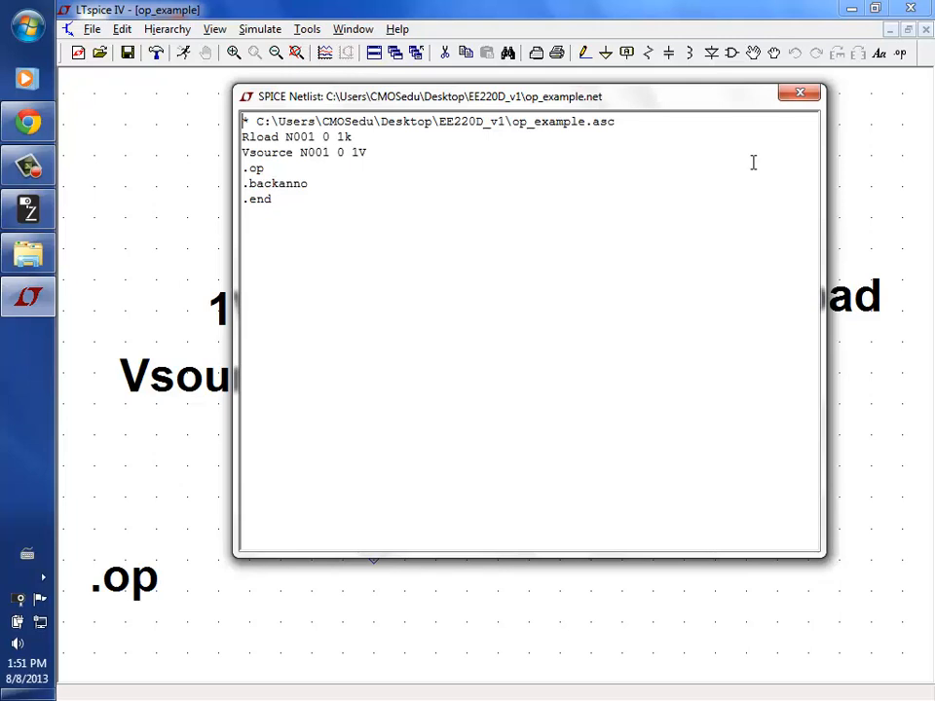
left_click(800, 93)
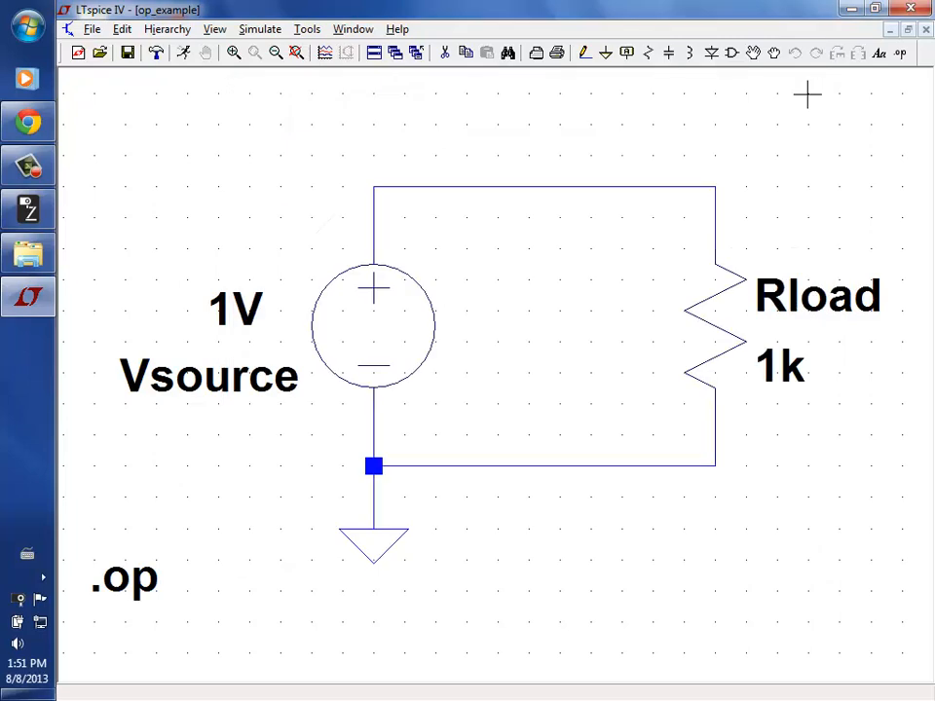
Label the upper wire between Vsource and Rload with the net name Vsource
mouse_move(584, 182)
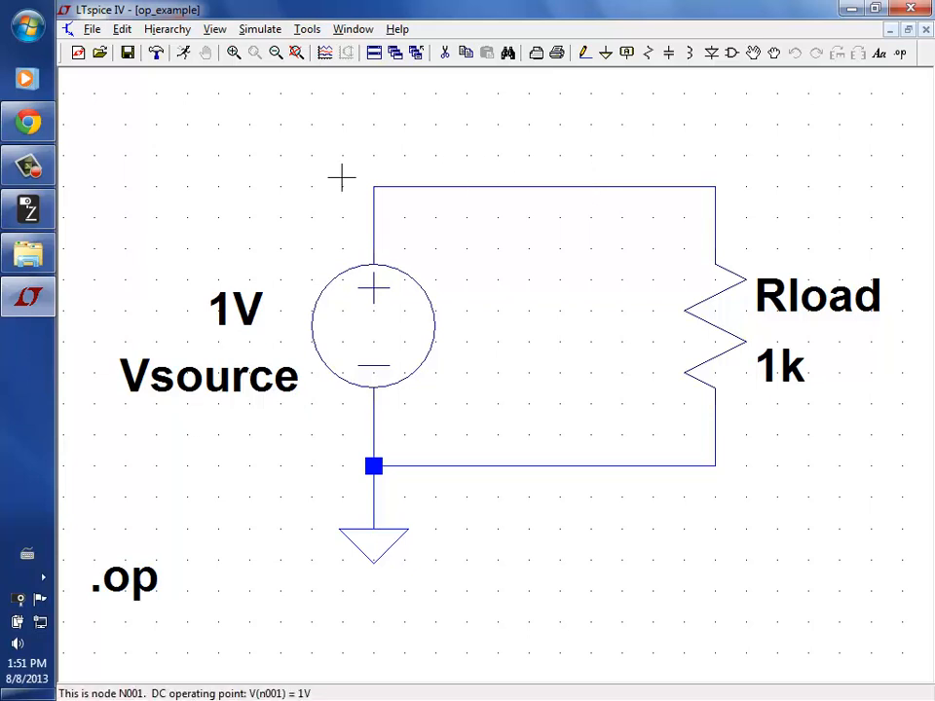
mouse_move(371, 380)
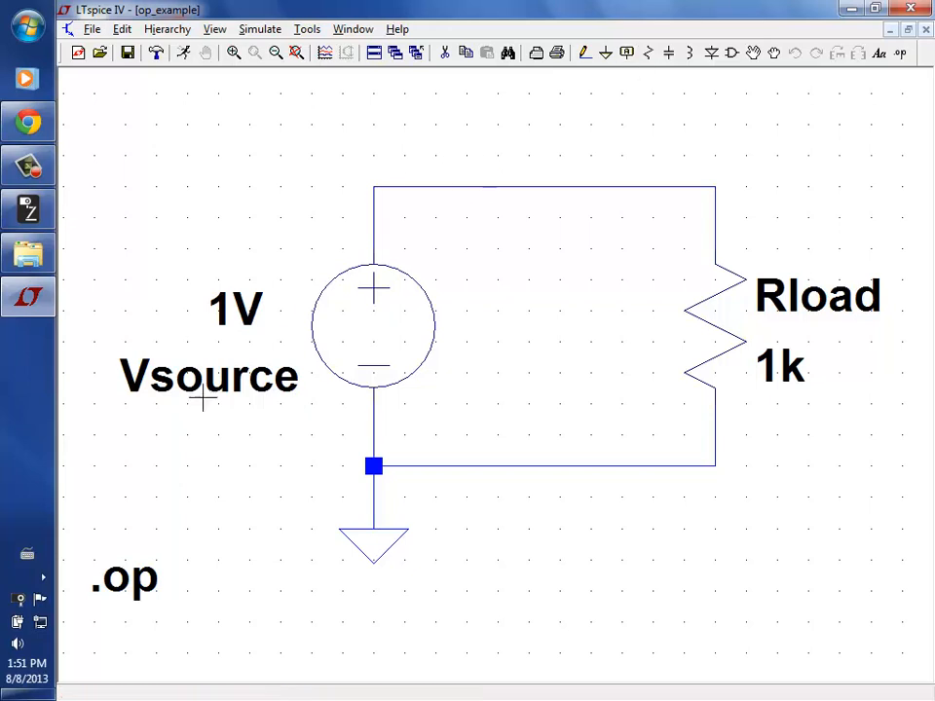
left_click(627, 54)
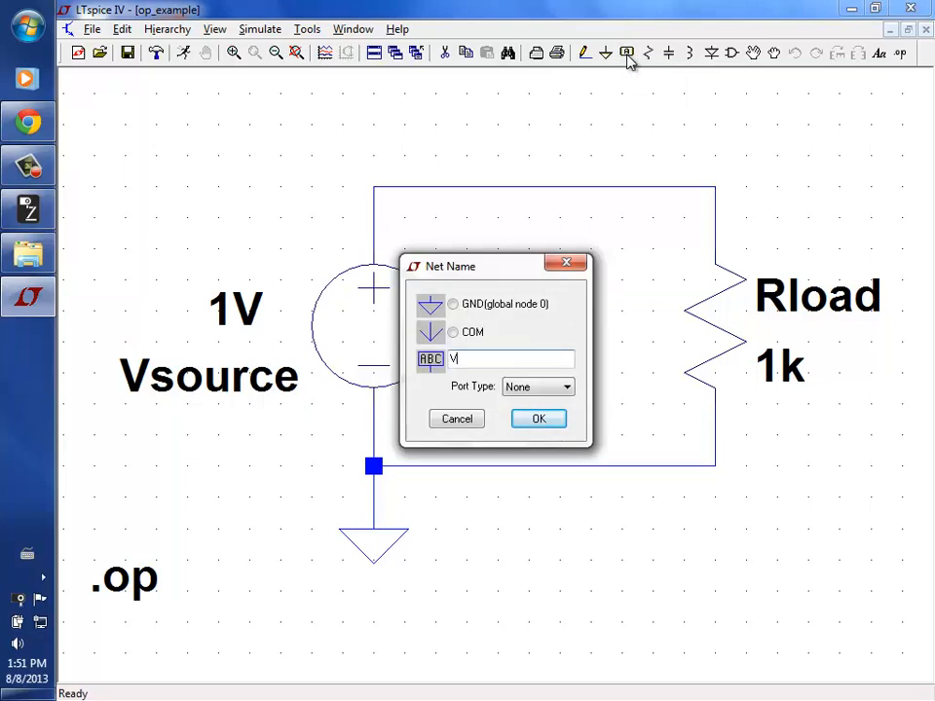
type("Vsource")
key("Return")
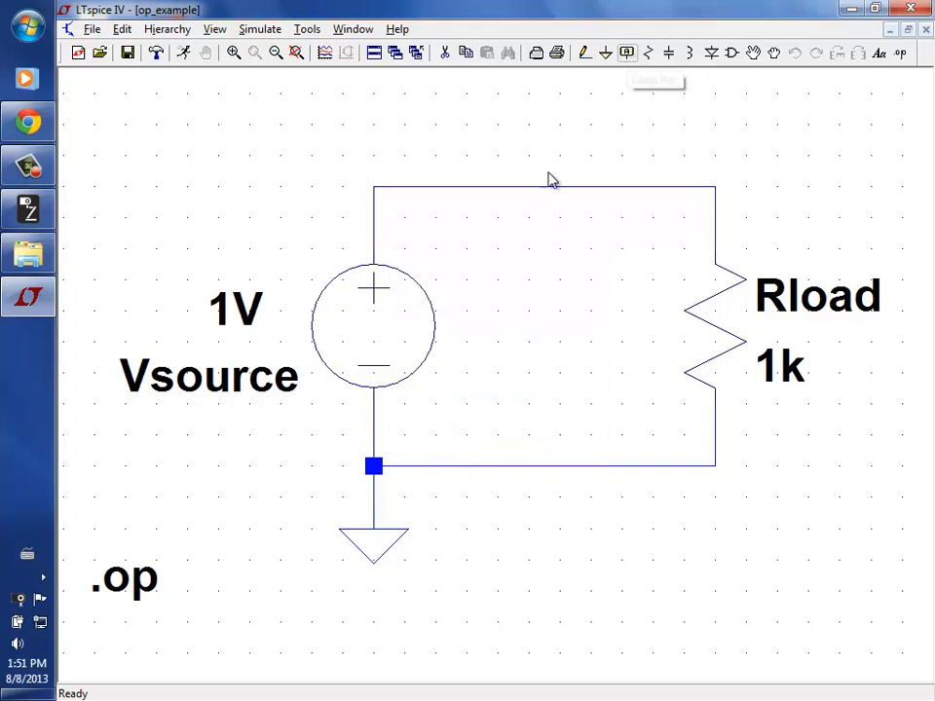
left_click(528, 187)
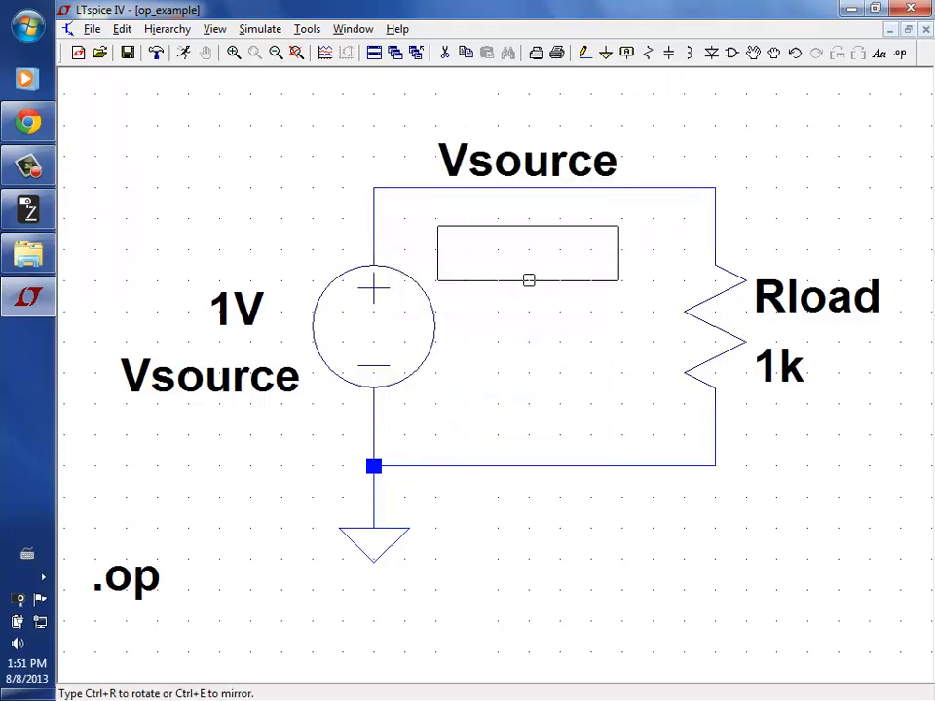
right_click(526, 265)
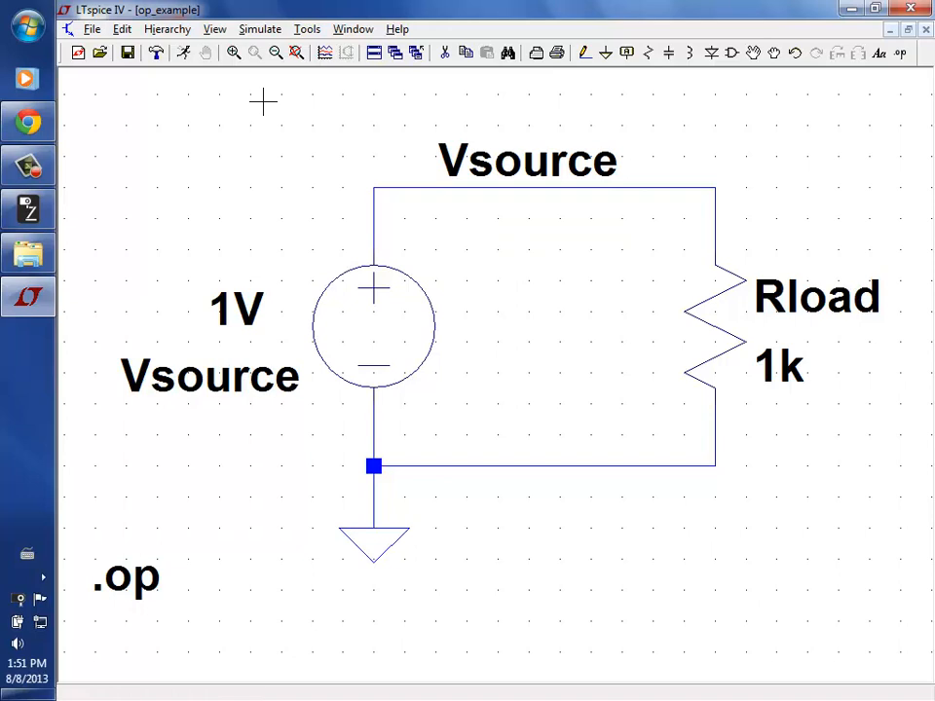
Rerun the operating point simulation, close its results and display them again
left_click(182, 53)
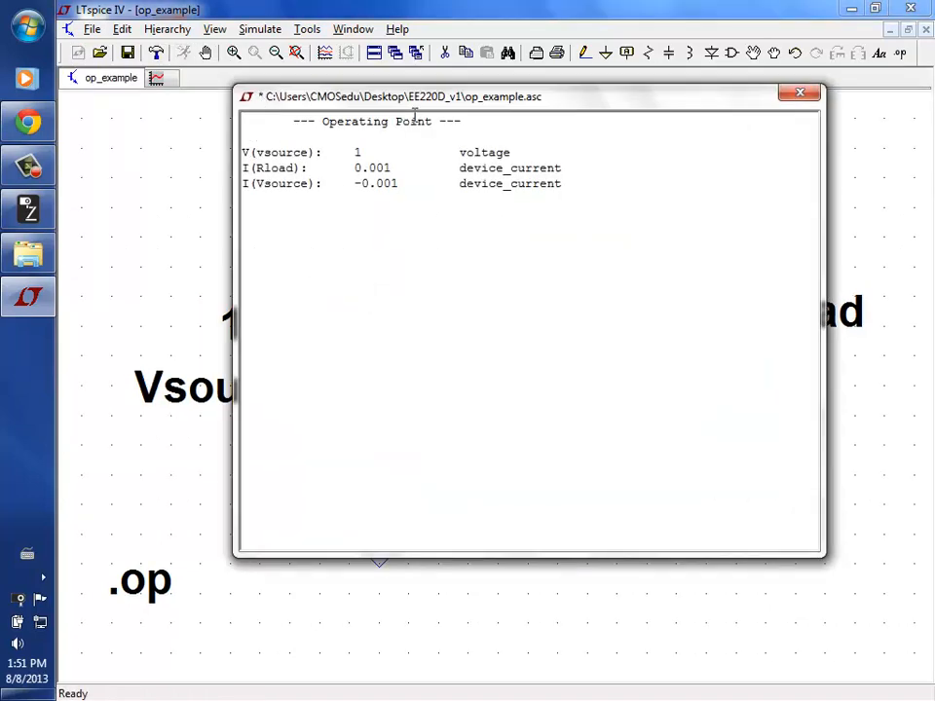
left_click(800, 93)
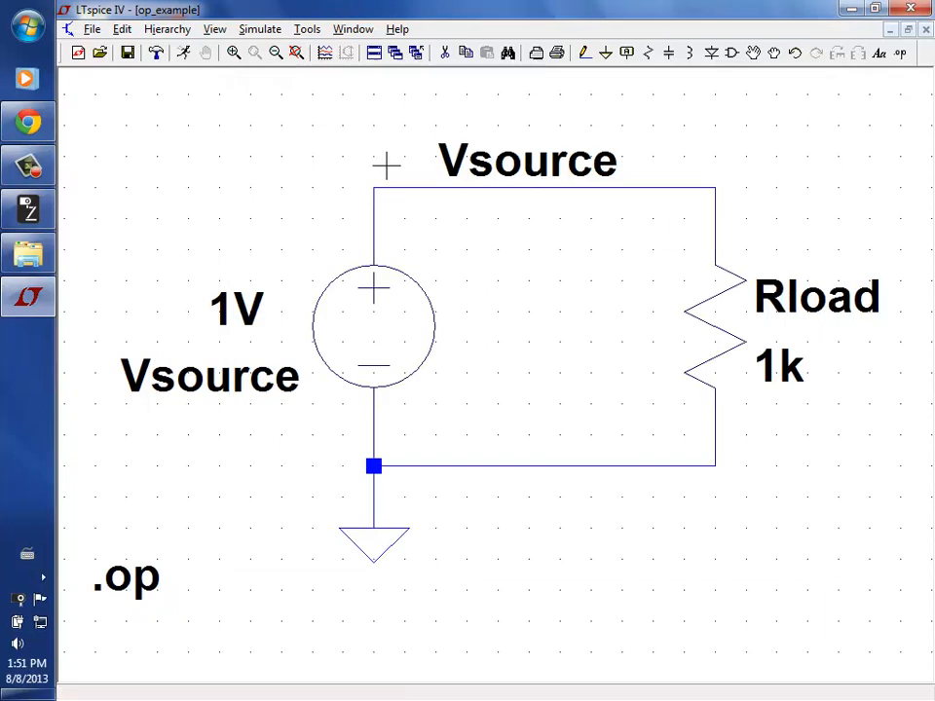
left_click(328, 60)
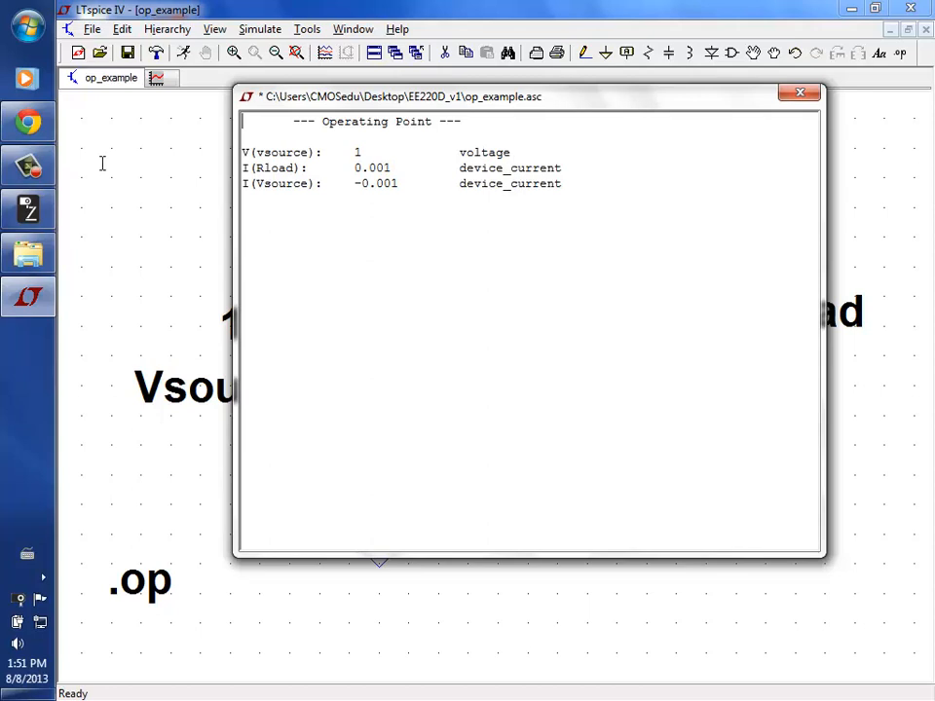
Switch to IPEVO P2V, view the handwritten Ohm's law notes full screen, and close the camera window
left_click(28, 209)
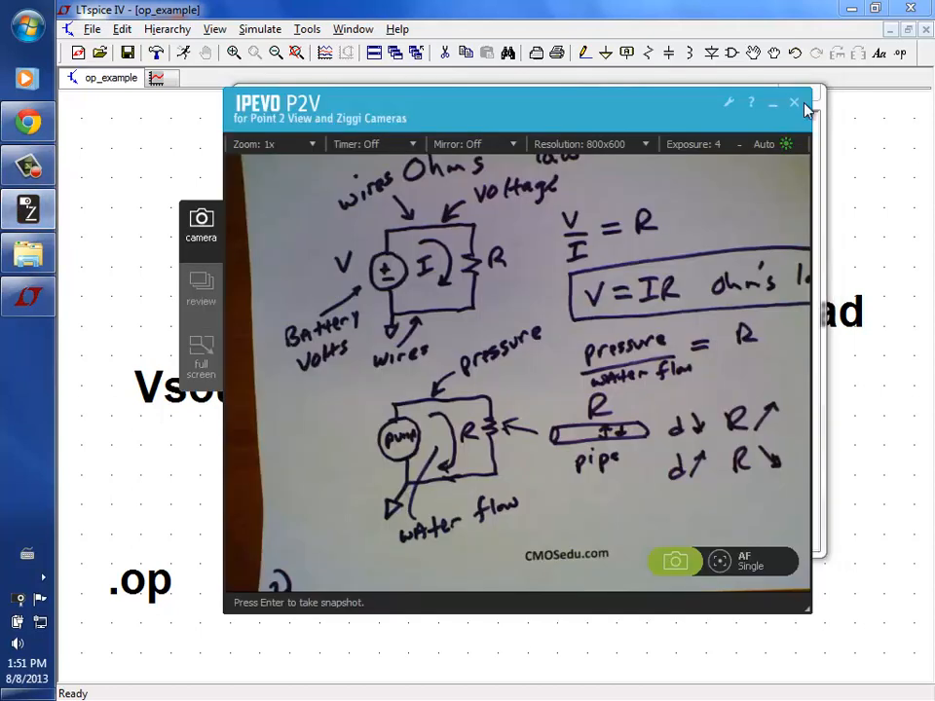
left_click(194, 362)
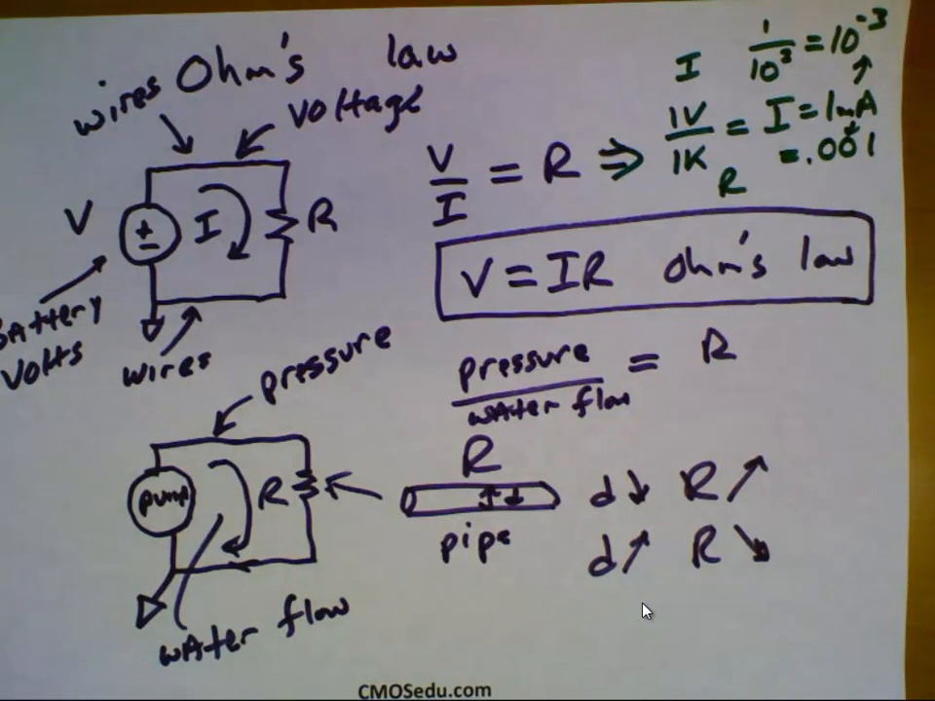
key("Escape")
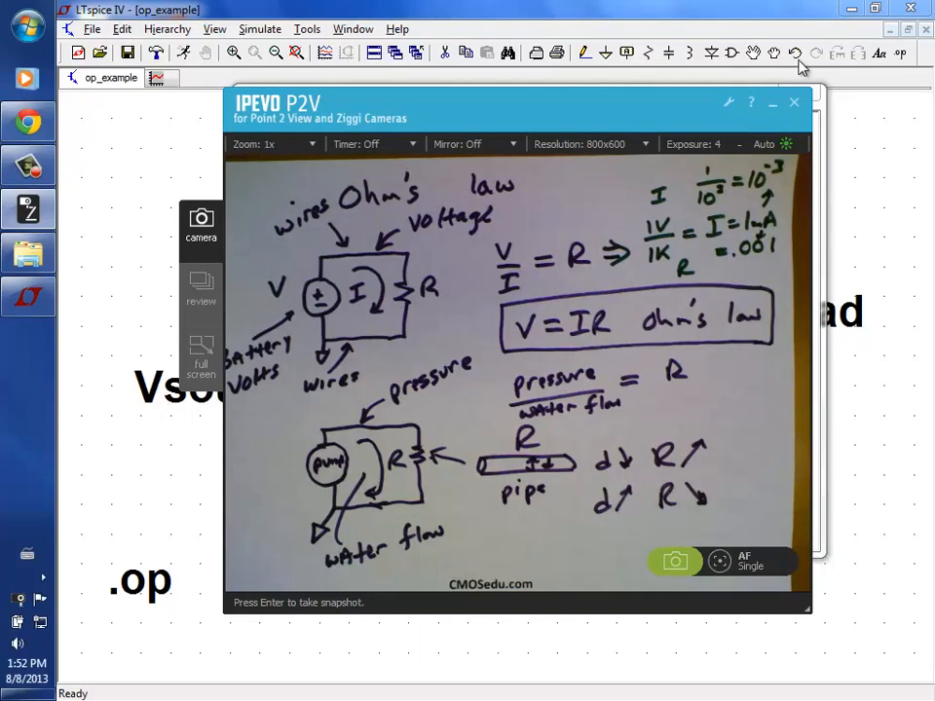
left_click(791, 103)
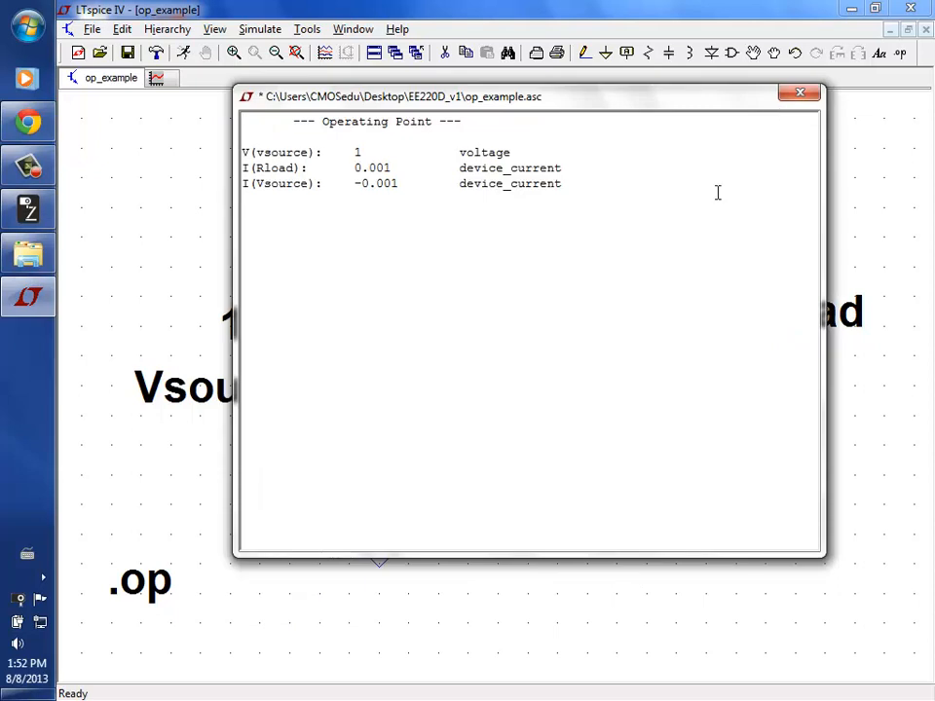
Close the operating point results, redisplay them to compare the Vsource and Rload currents, and close them
left_click(791, 98)
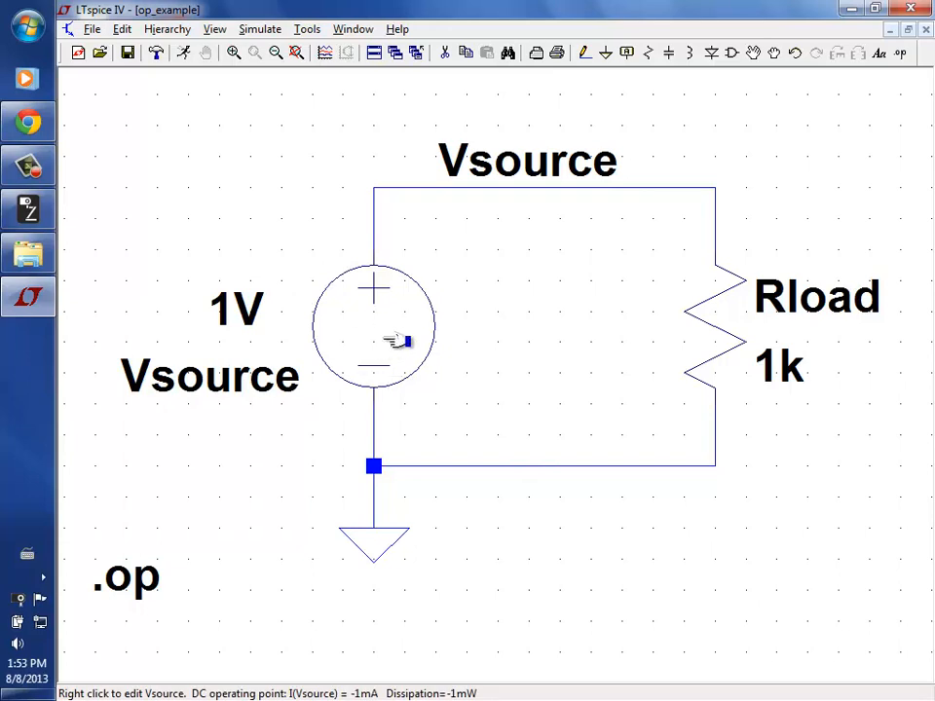
left_click(326, 55)
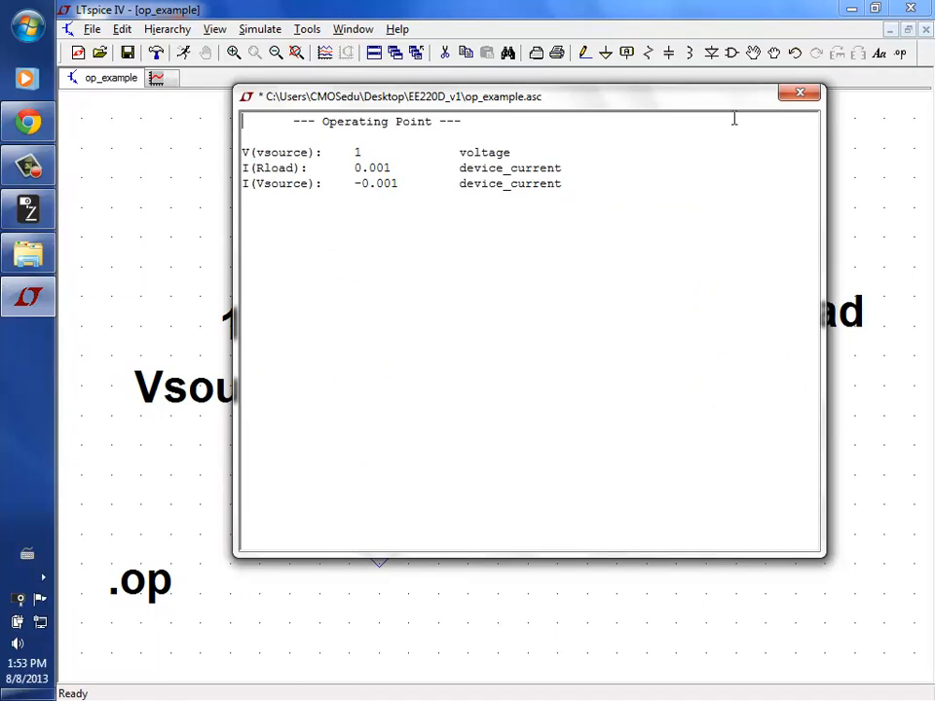
left_click(800, 94)
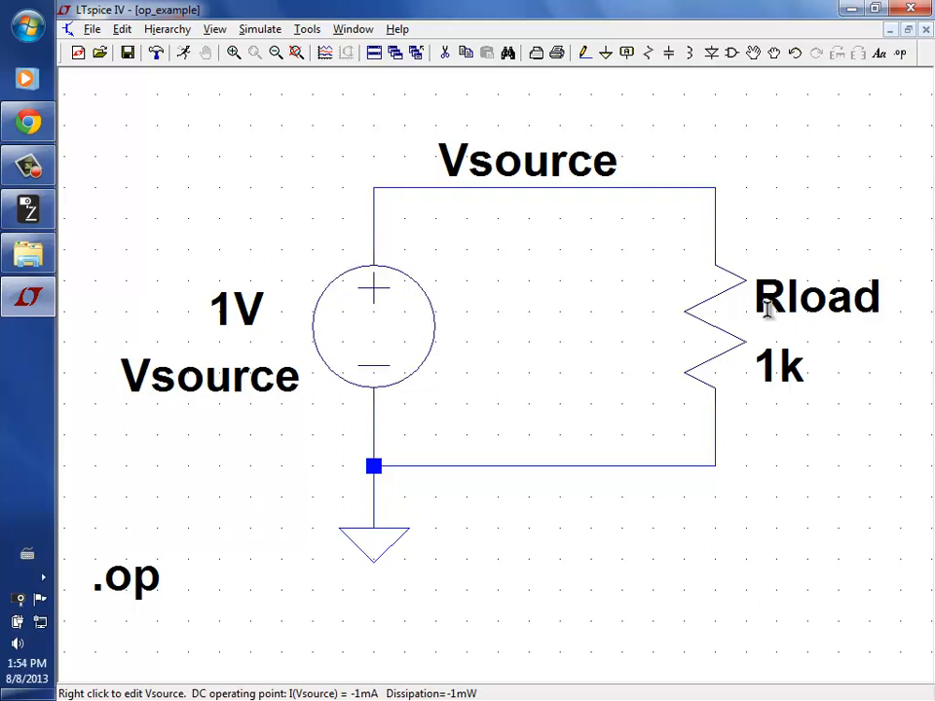
Rotate Rload by 180 degrees, place it back between the wires and rerun the simulation to check its current direction
left_click(753, 53)
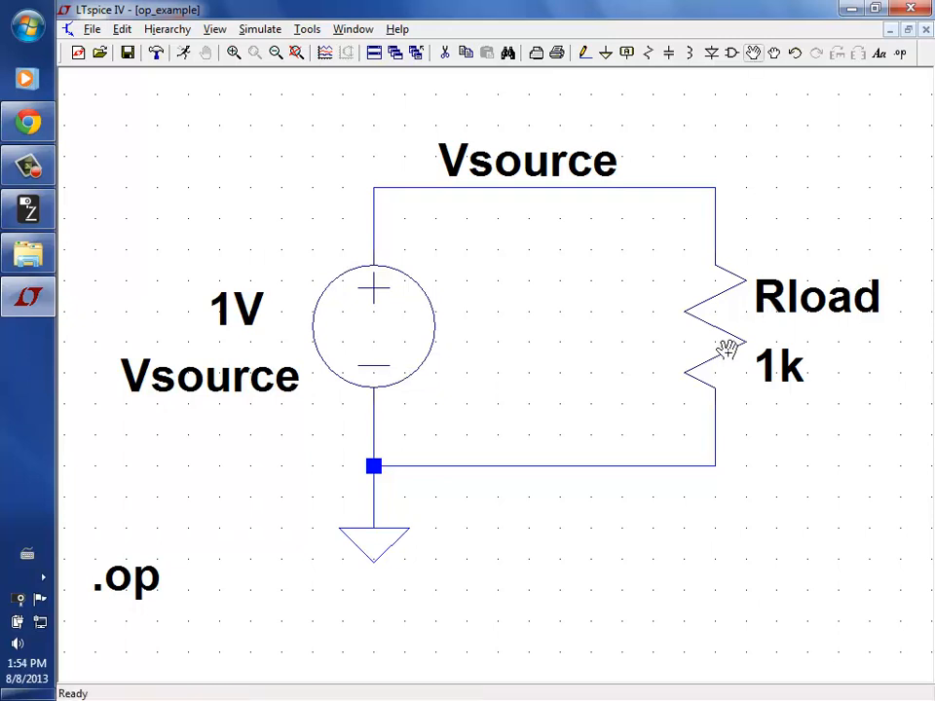
left_click(710, 339)
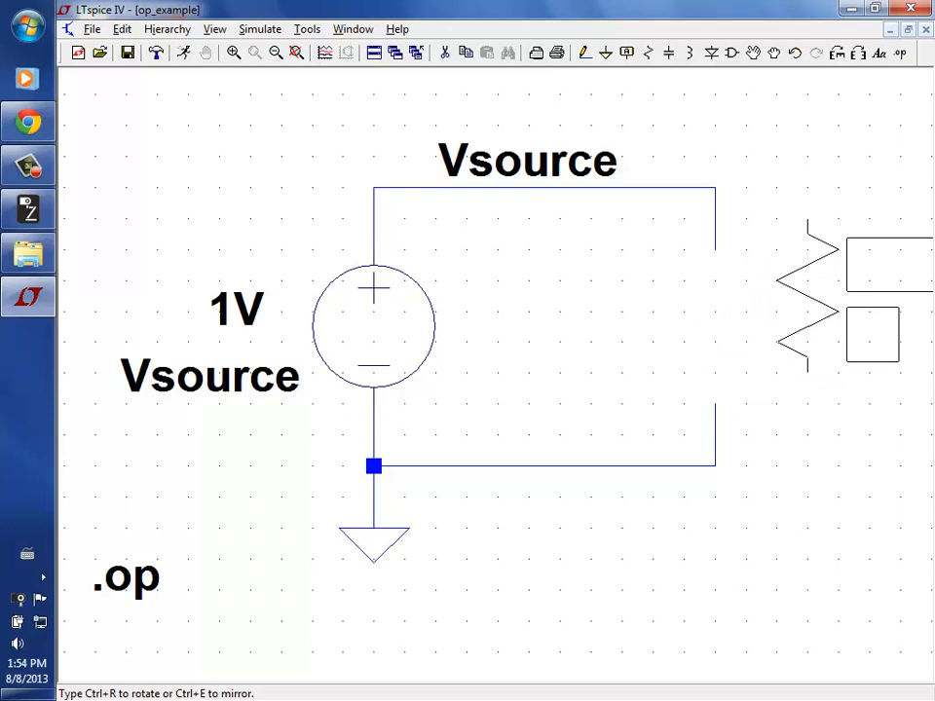
key("ctrl+r")
key("ctrl+r")
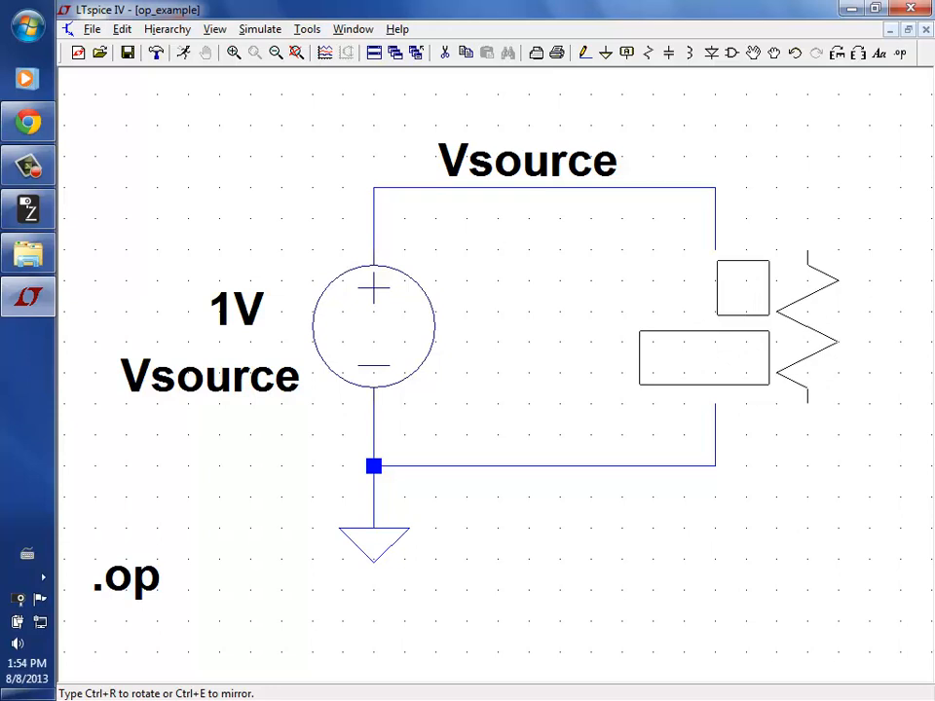
left_click(706, 319)
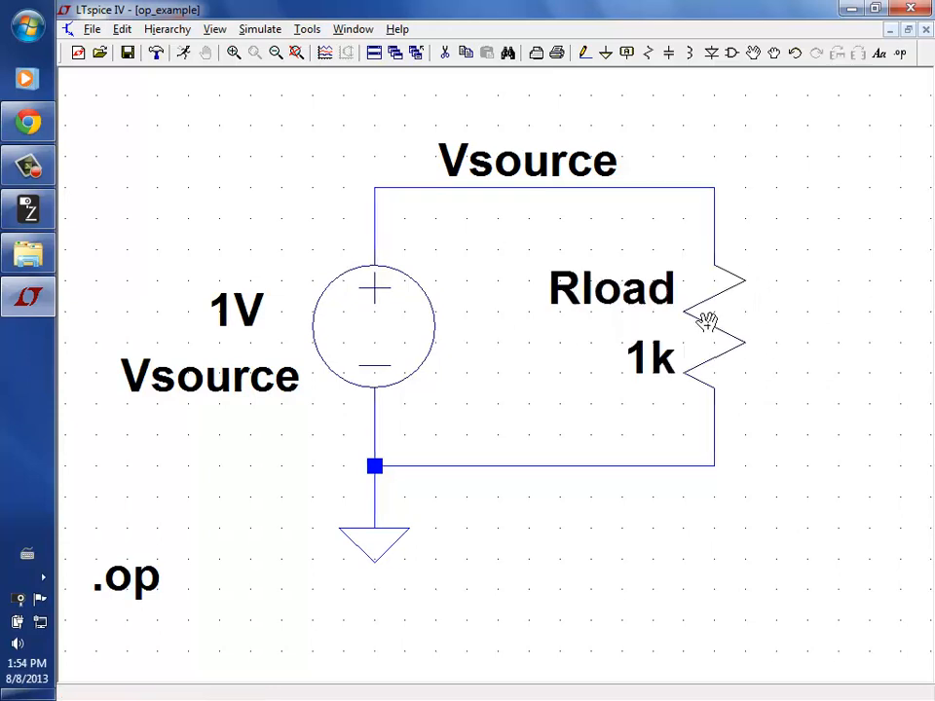
left_click(184, 57)
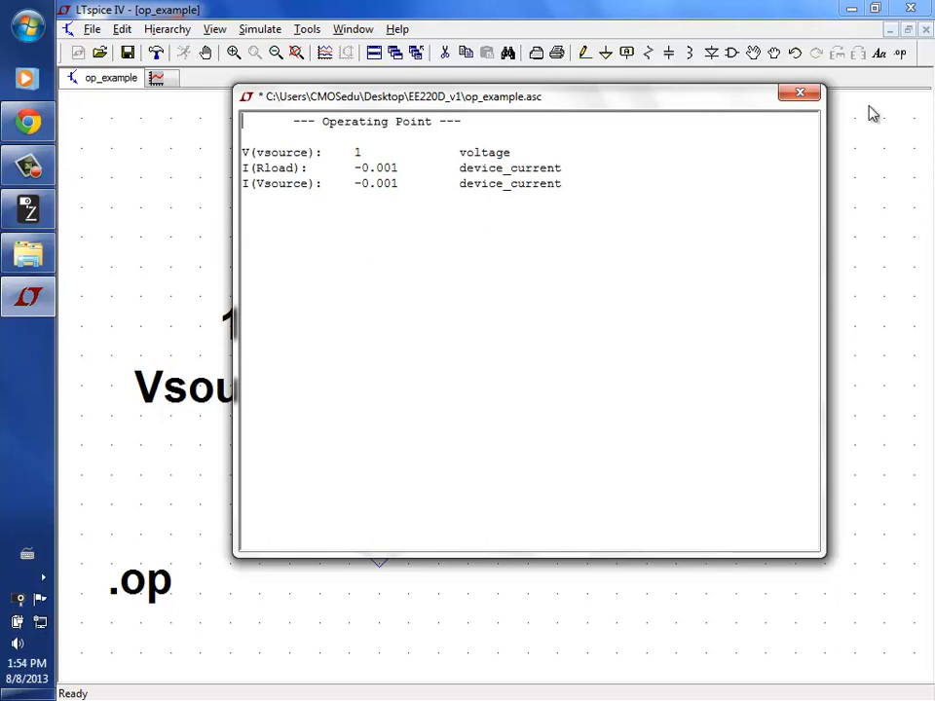
left_click(795, 93)
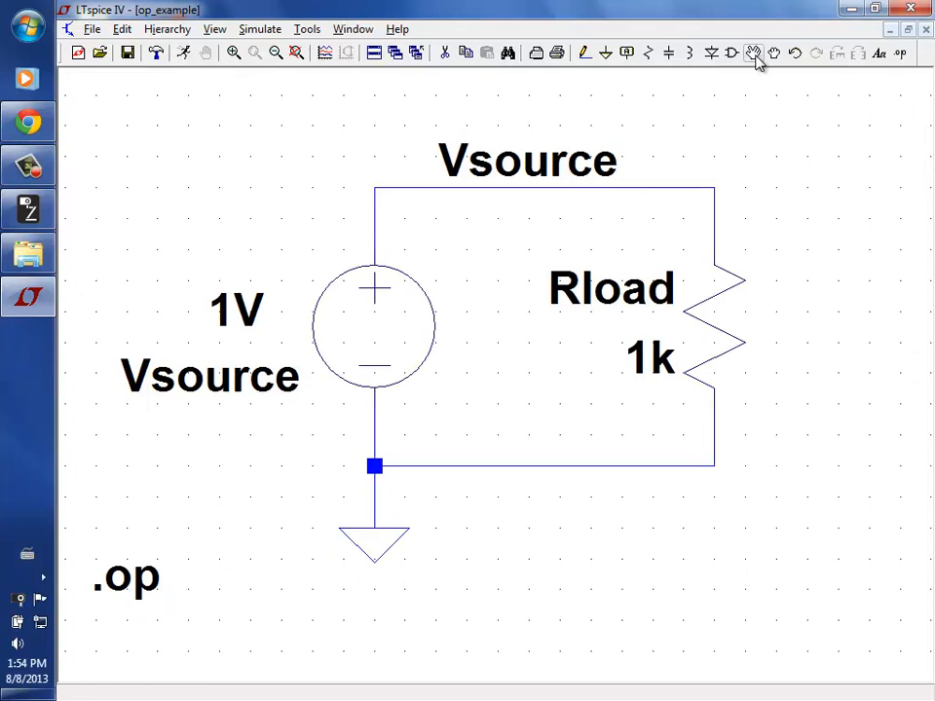
Rotate Rload back to its original orientation and reconnect it between the upper and lower wires
left_click(754, 55)
left_click(703, 298)
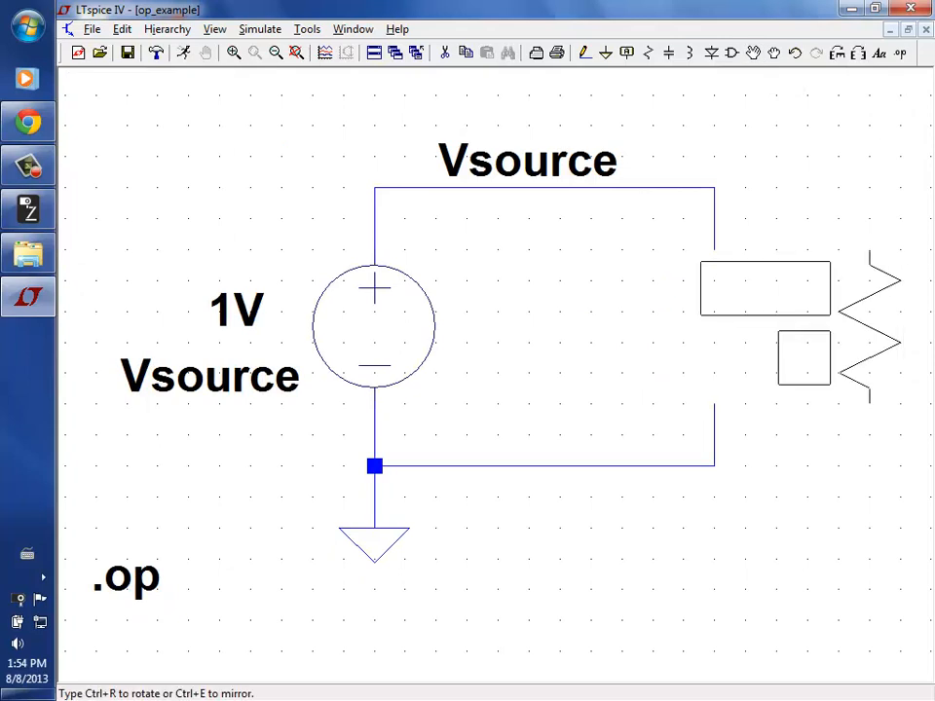
key("ctrl+r")
key("ctrl+r")
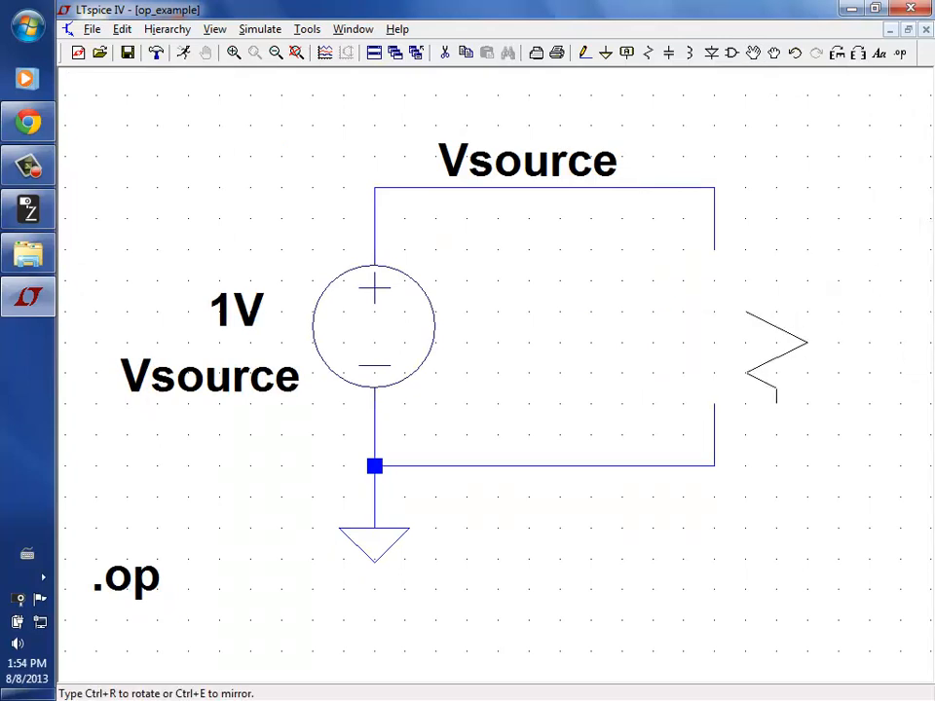
left_click(718, 328)
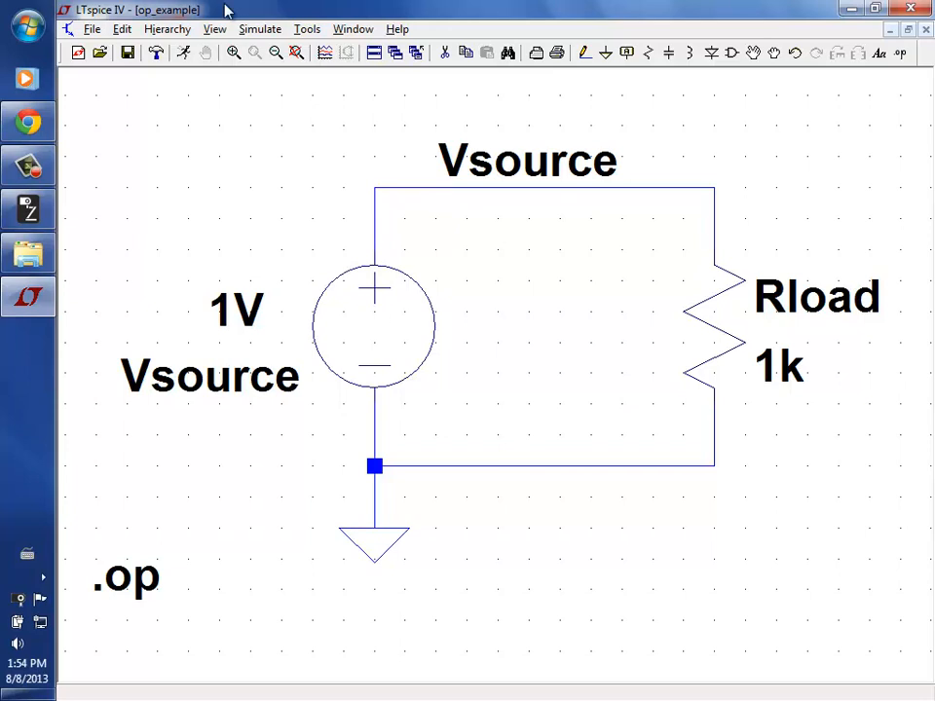
Save op_example and close LTspice, and view the operating point results stored in its raw file in the EE220D_v1 folder
left_click(96, 37)
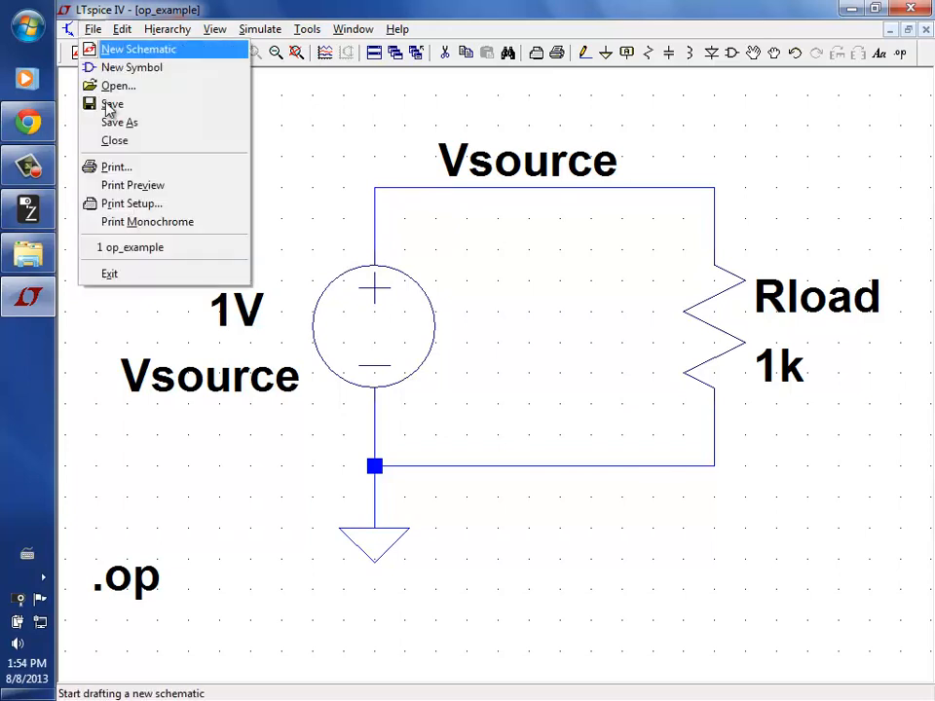
left_click(107, 99)
left_click(920, 8)
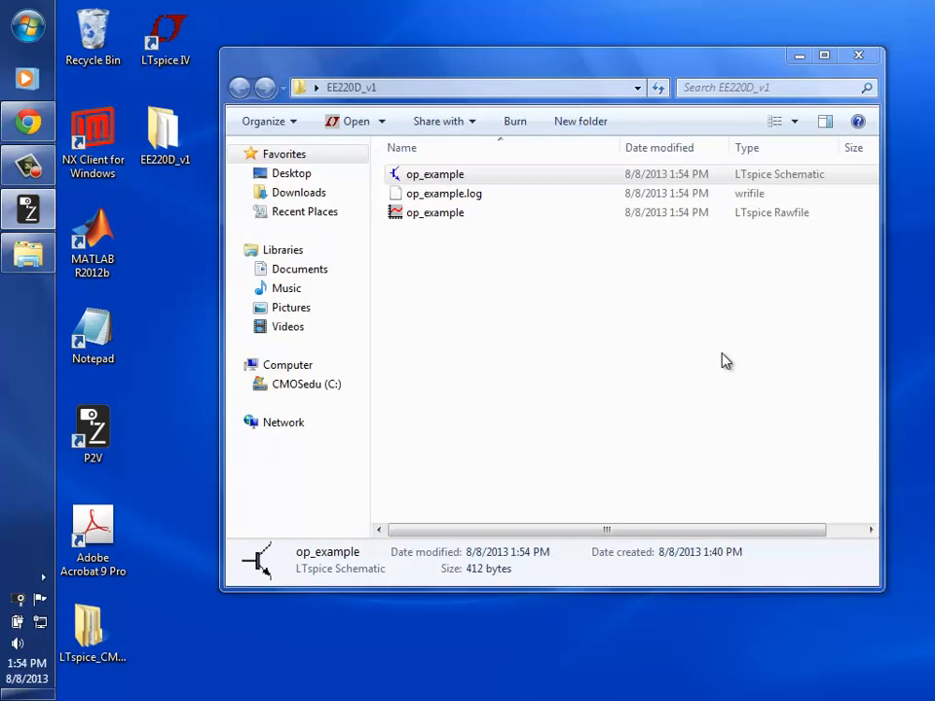
double_click(454, 215)
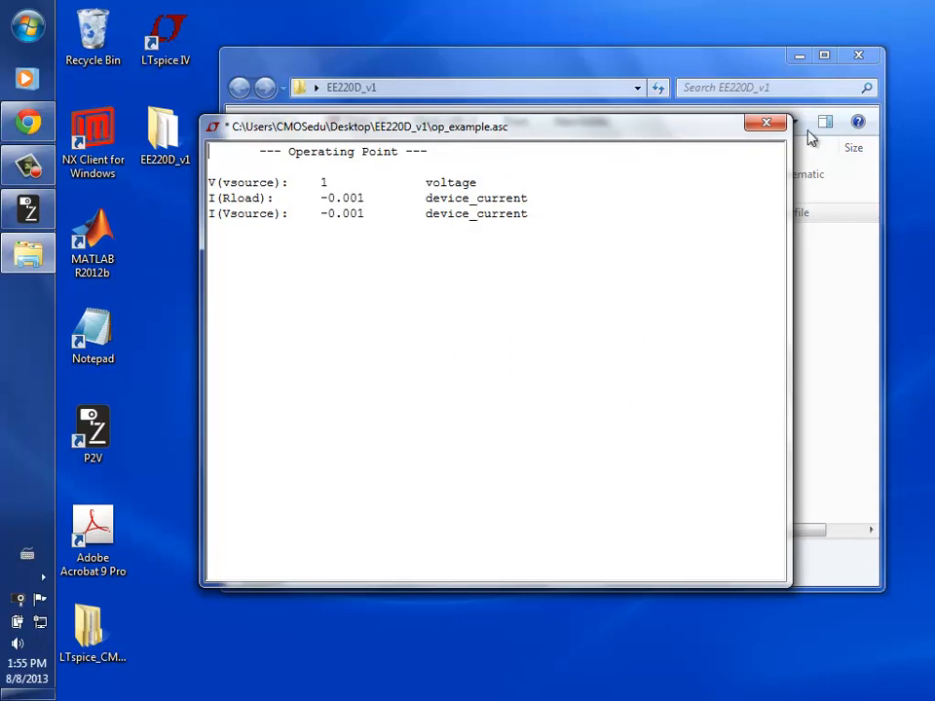
left_click(768, 124)
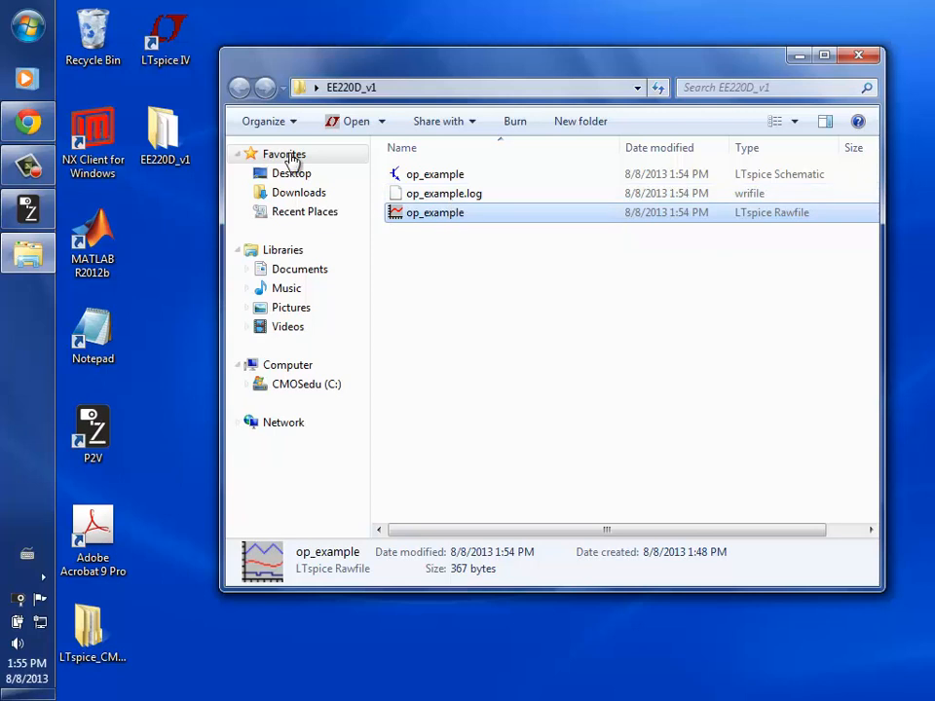
Reopen the op_example schematic and set automatic deletion of .raw, .log and .fft files to Yes in the Control Panel's operation settings
double_click(459, 175)
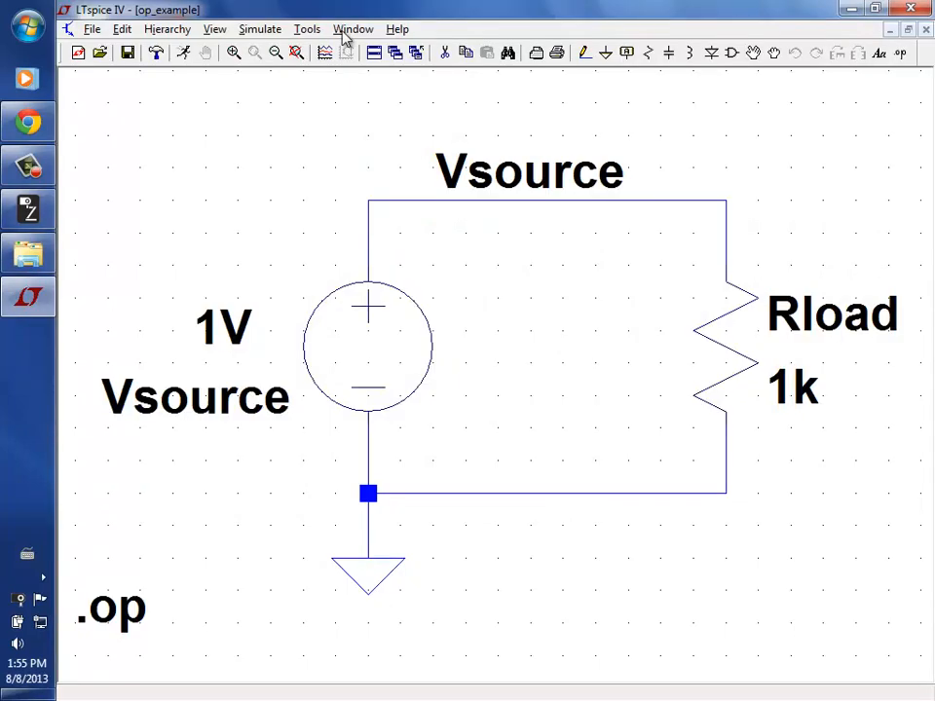
left_click(306, 29)
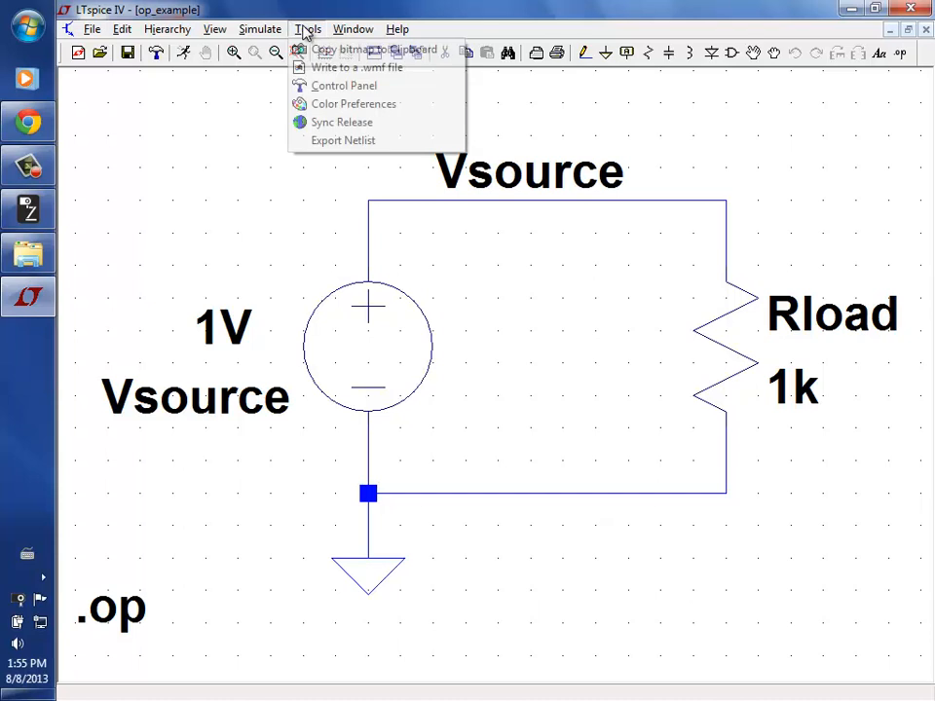
left_click(341, 87)
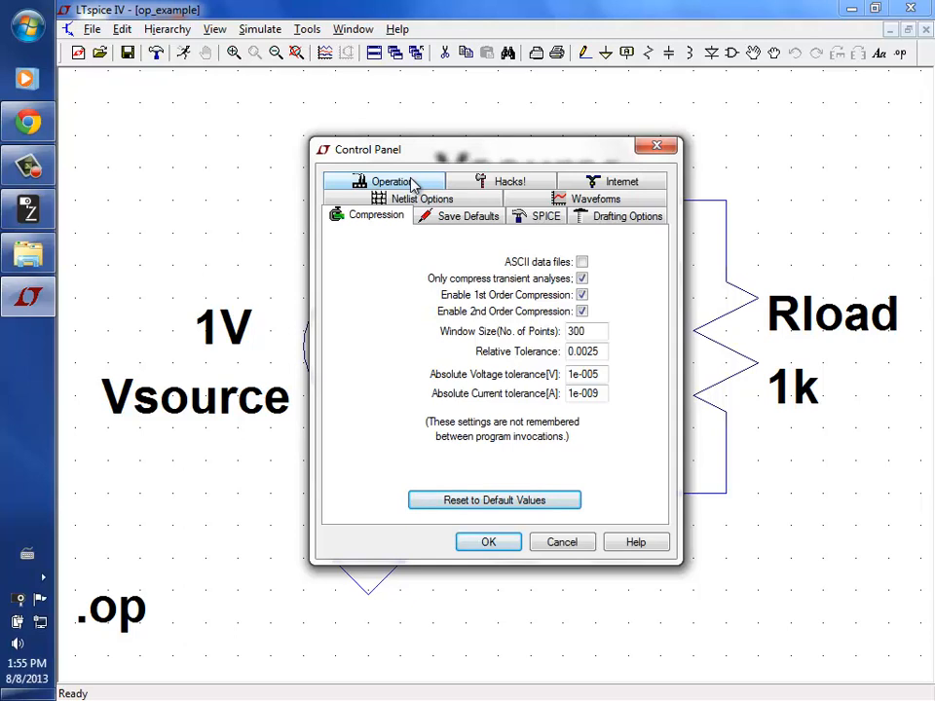
left_click(413, 185)
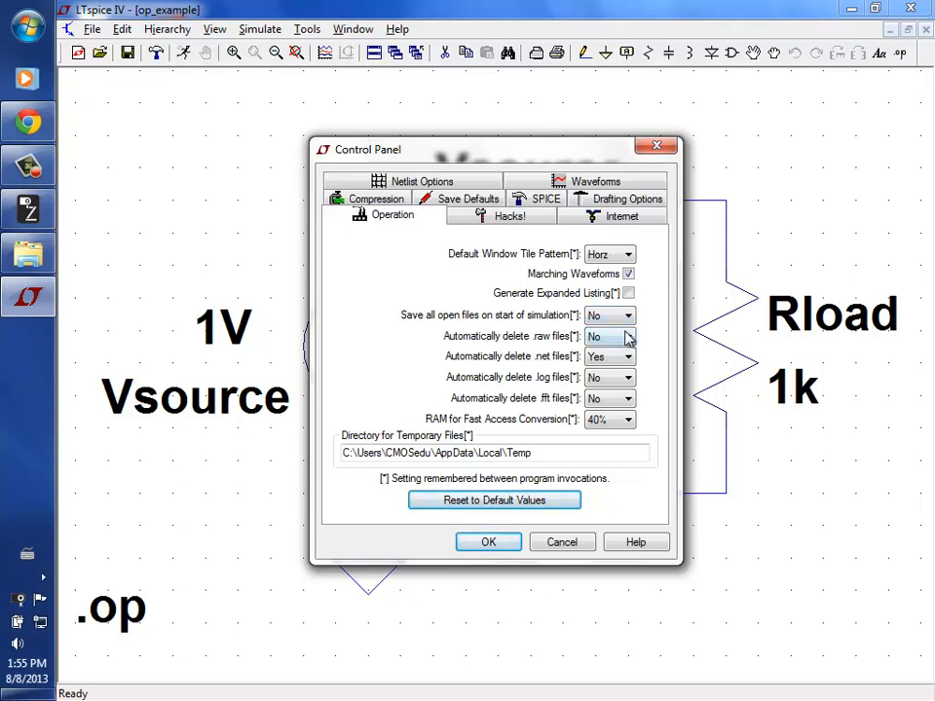
left_click(628, 336)
left_click(602, 377)
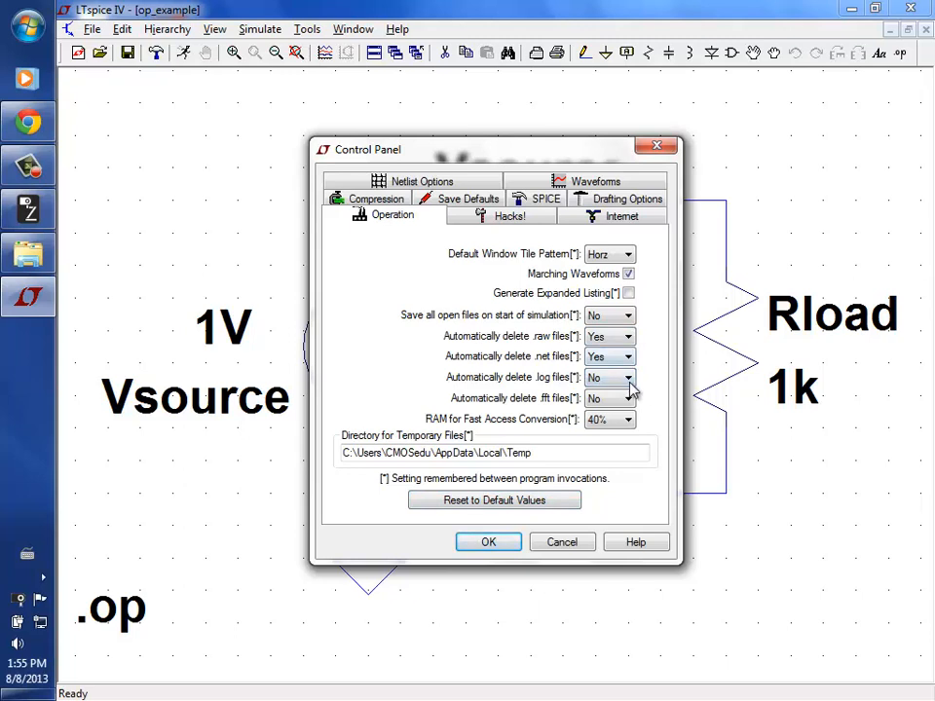
left_click(628, 380)
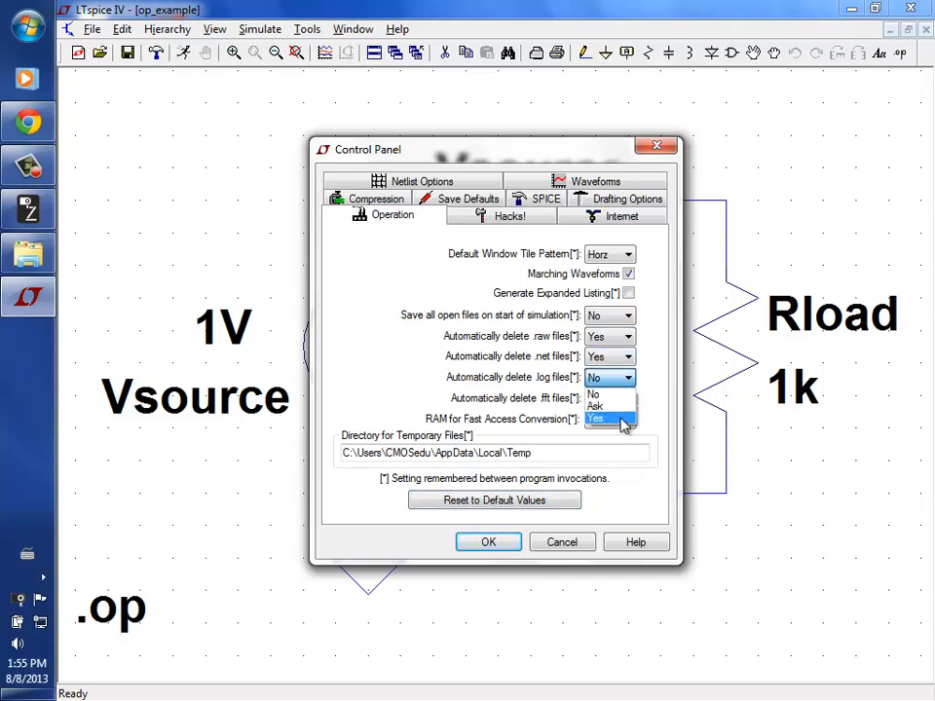
left_click(624, 418)
left_click(624, 398)
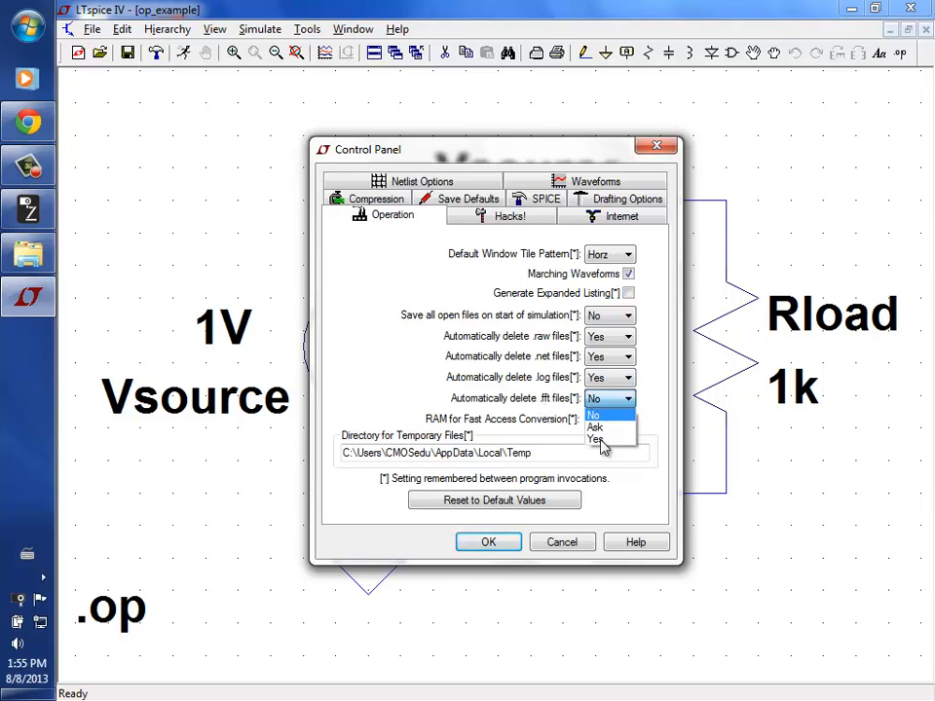
left_click(597, 439)
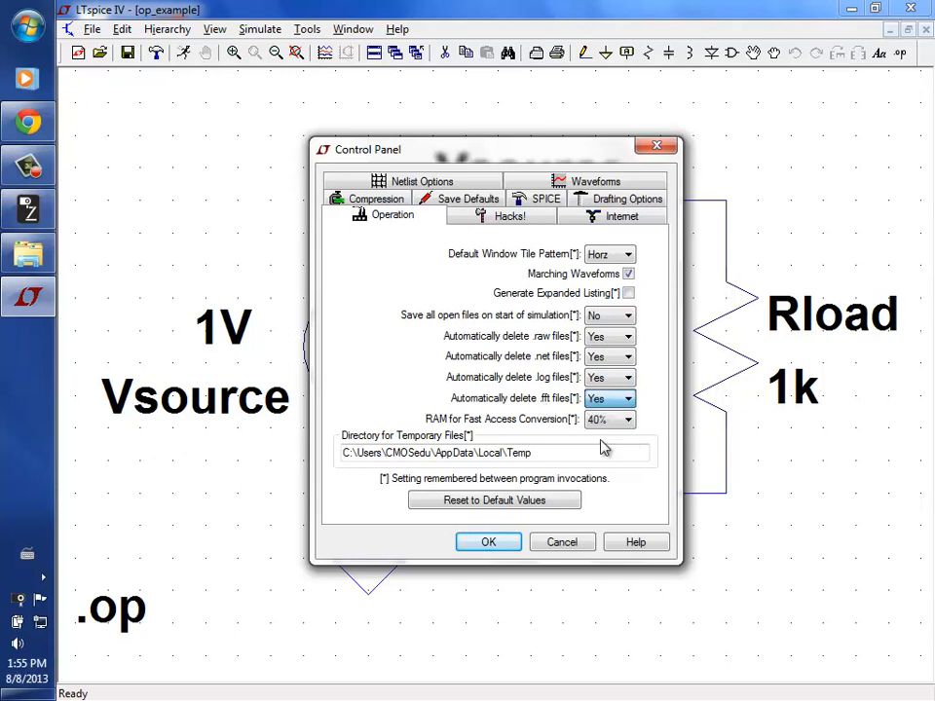
left_click(504, 544)
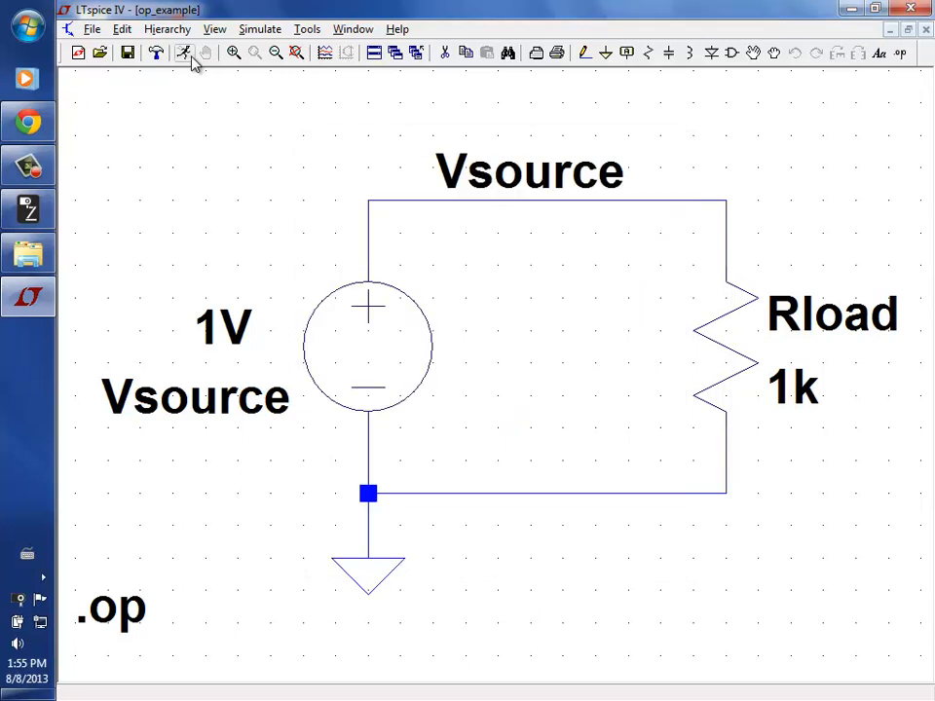
Rerun the op_example simulation, dismiss the results, and close LTspice to clear the generated files from the folder
left_click(183, 53)
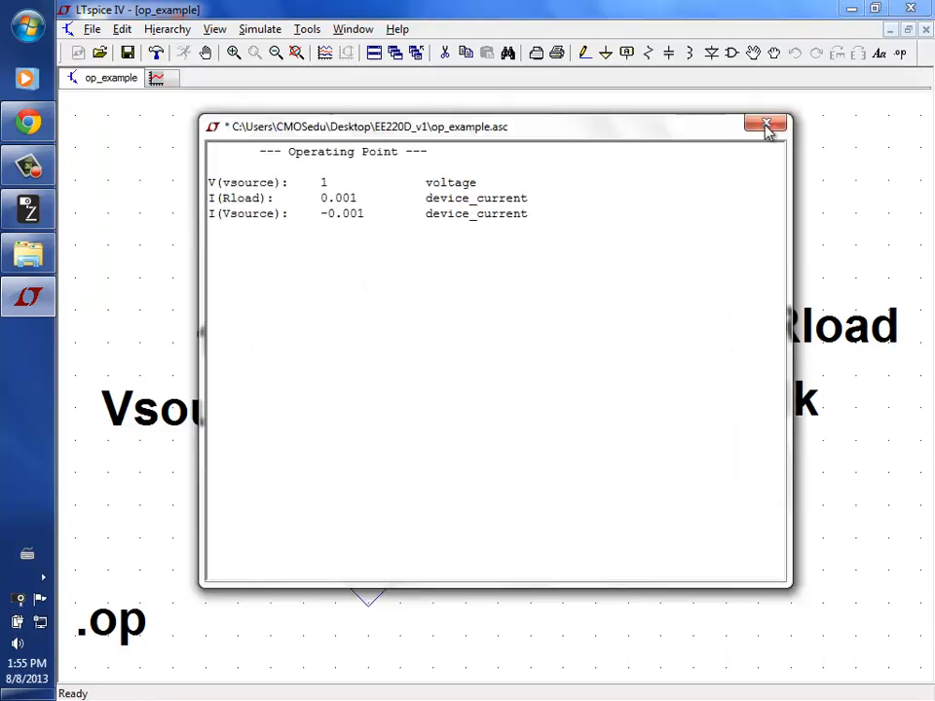
left_click(764, 126)
left_click(920, 9)
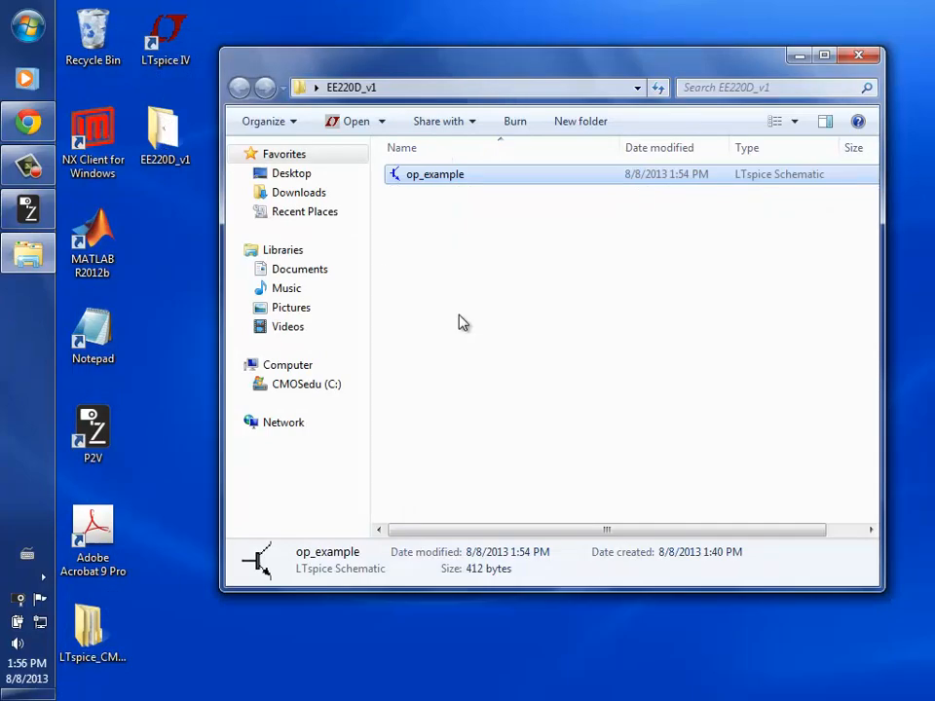
Switch to IPEVO P2V, view the handwritten Ohm's law and water-flow notes full screen, and put the camera window away
left_click(27, 209)
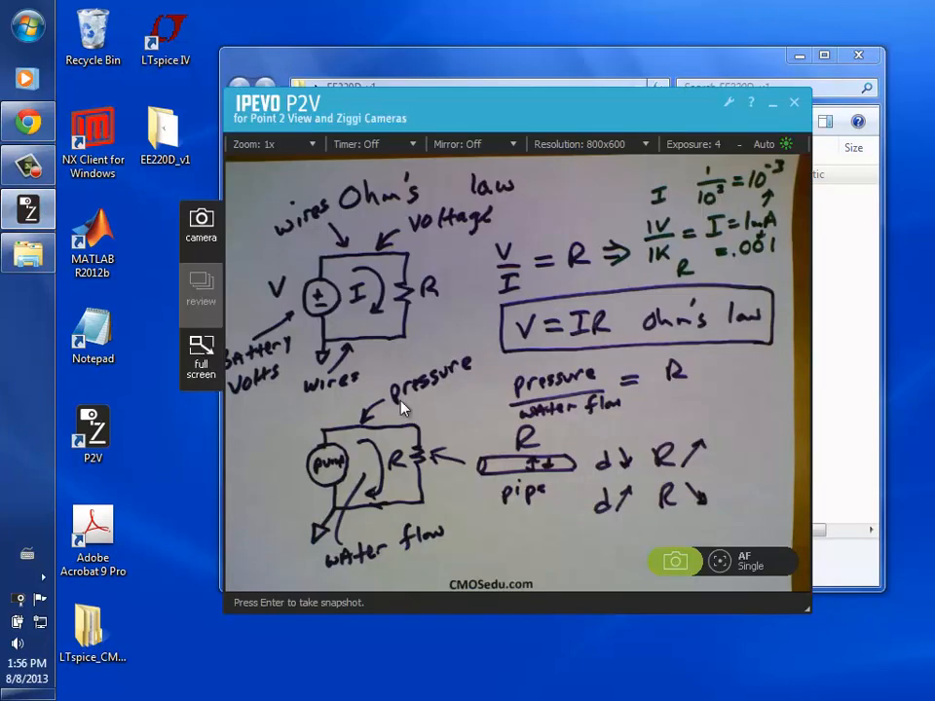
left_click(203, 359)
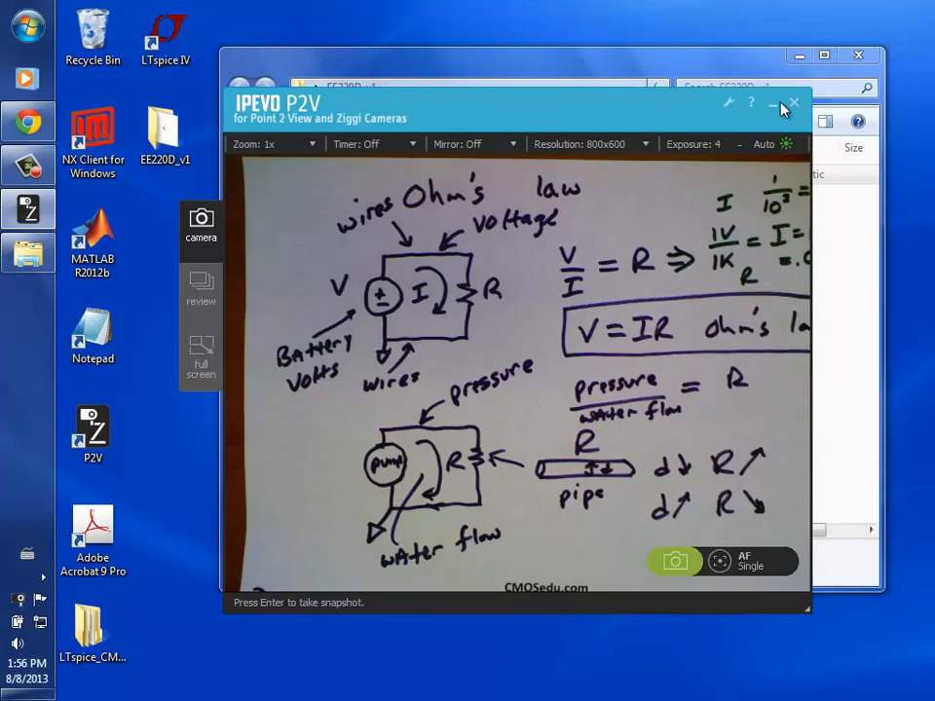
left_click(783, 103)
Open op_example from the EE220D_v1 folder and save a copy of the schematic there as tran_example
double_click(436, 178)
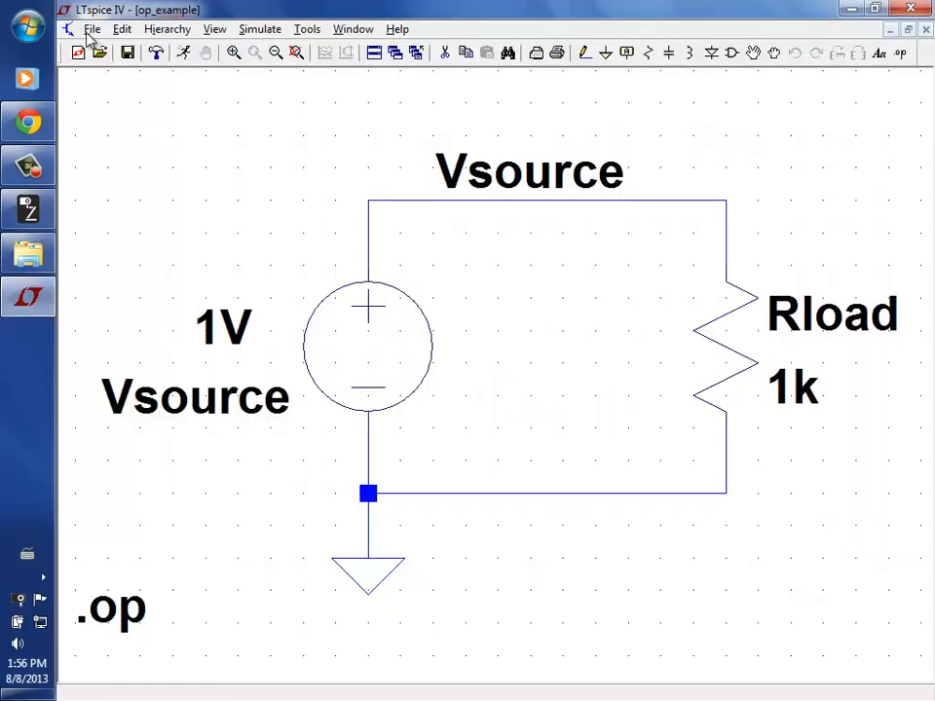
left_click(93, 29)
left_click(117, 123)
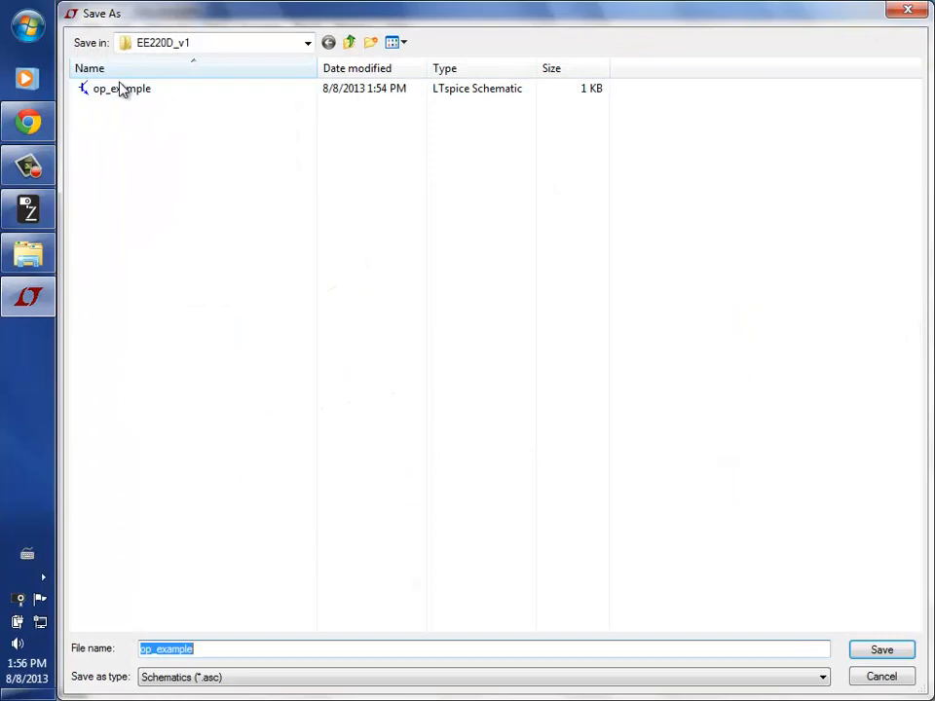
left_click(152, 650)
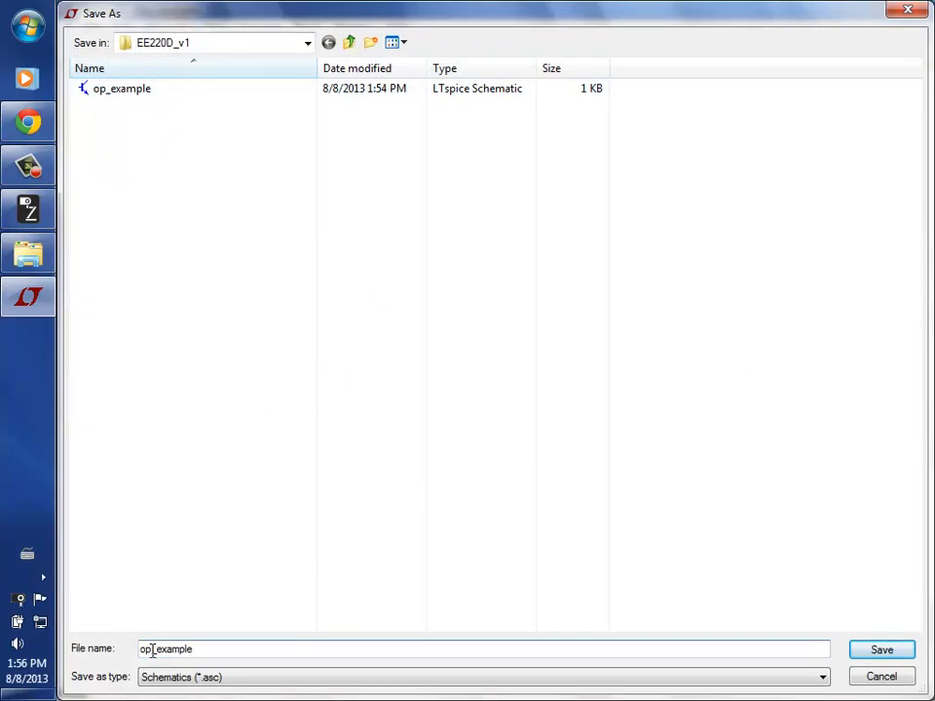
key("BackSpace")
key("BackSpace")
type("tran")
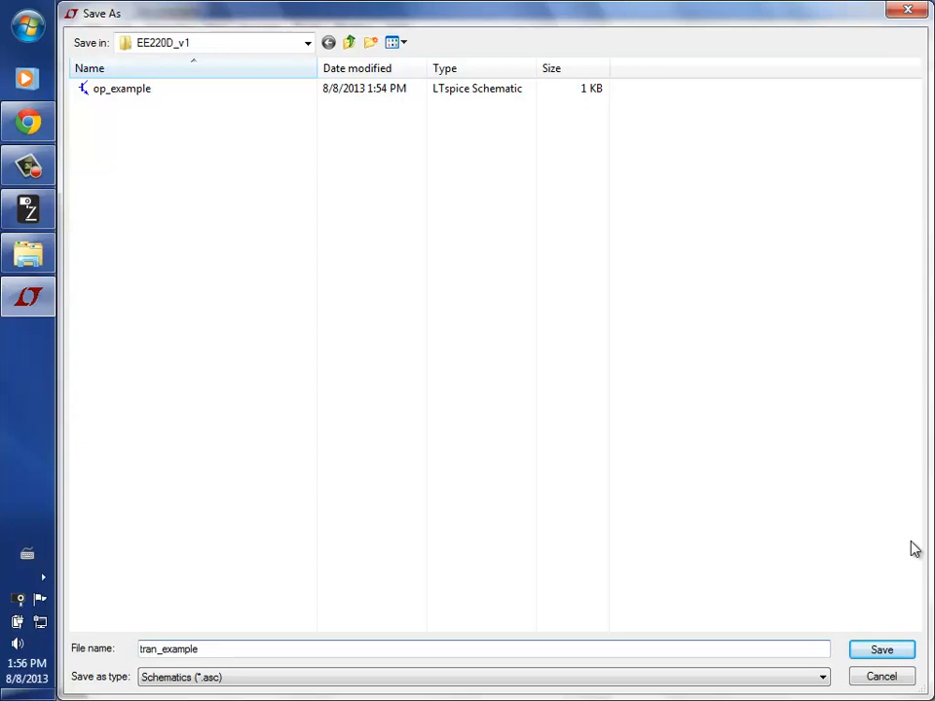
left_click(879, 651)
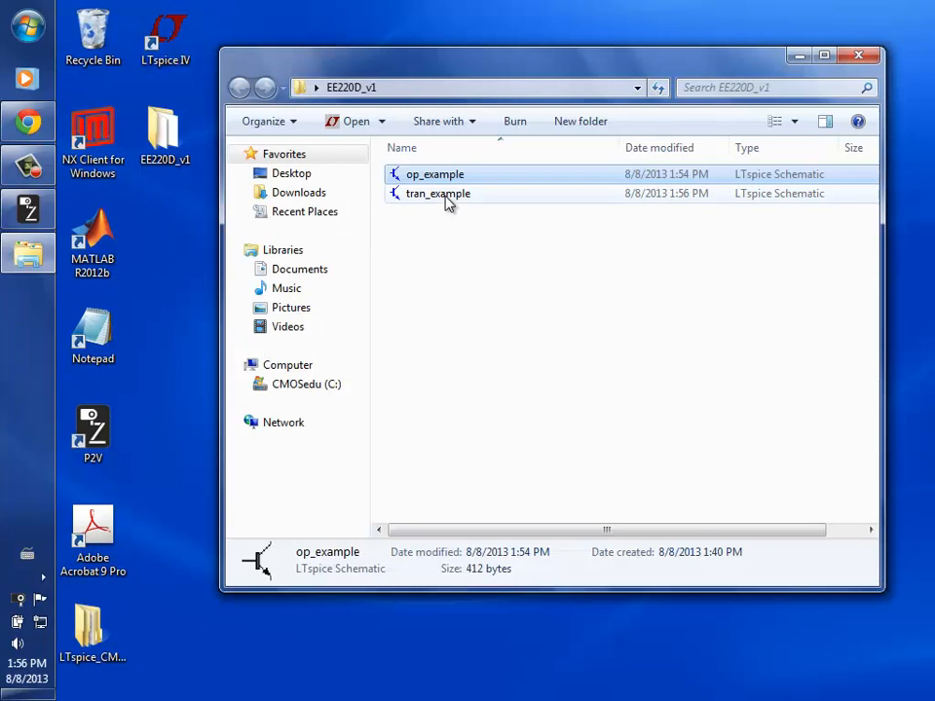
Open tran_example from the folder and replace its .op command with a transient analysis with a stop time of 1
left_click(441, 194)
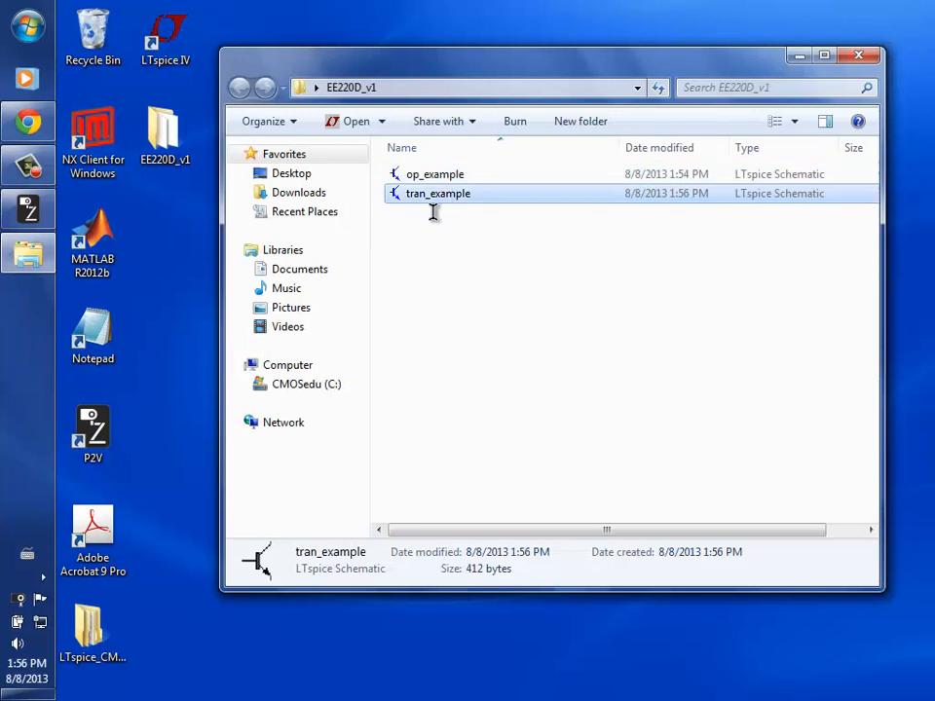
key("Return")
right_click(108, 608)
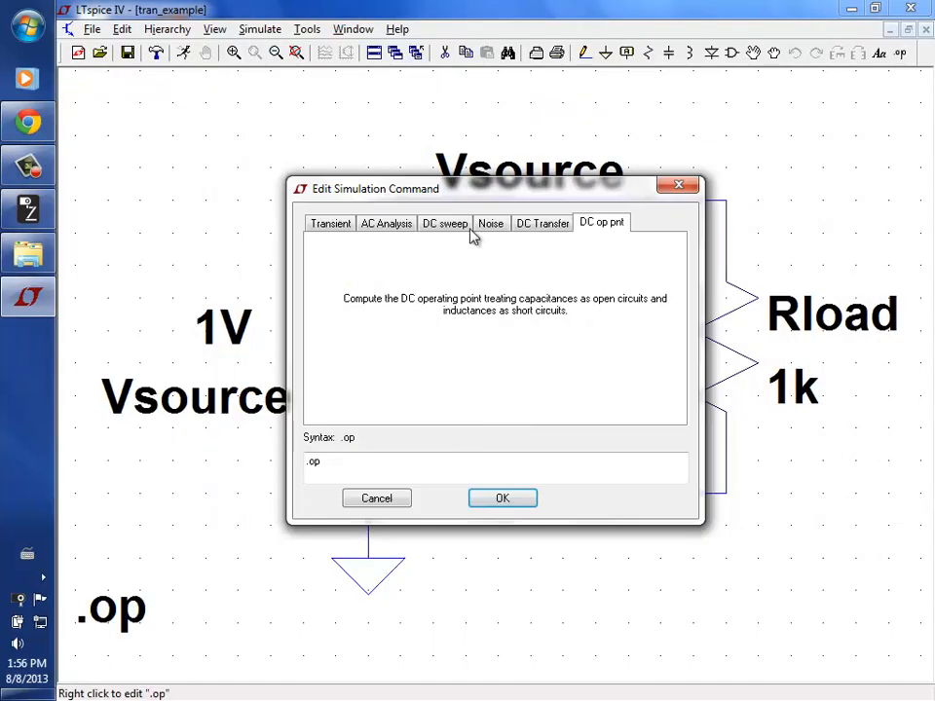
left_click(328, 224)
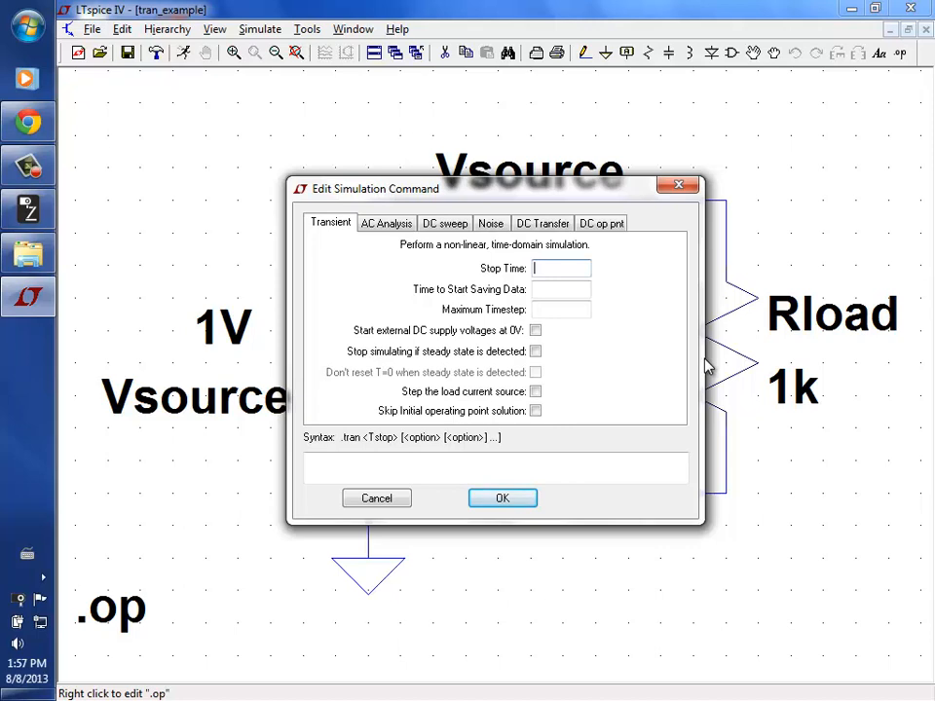
type("1")
left_click(497, 499)
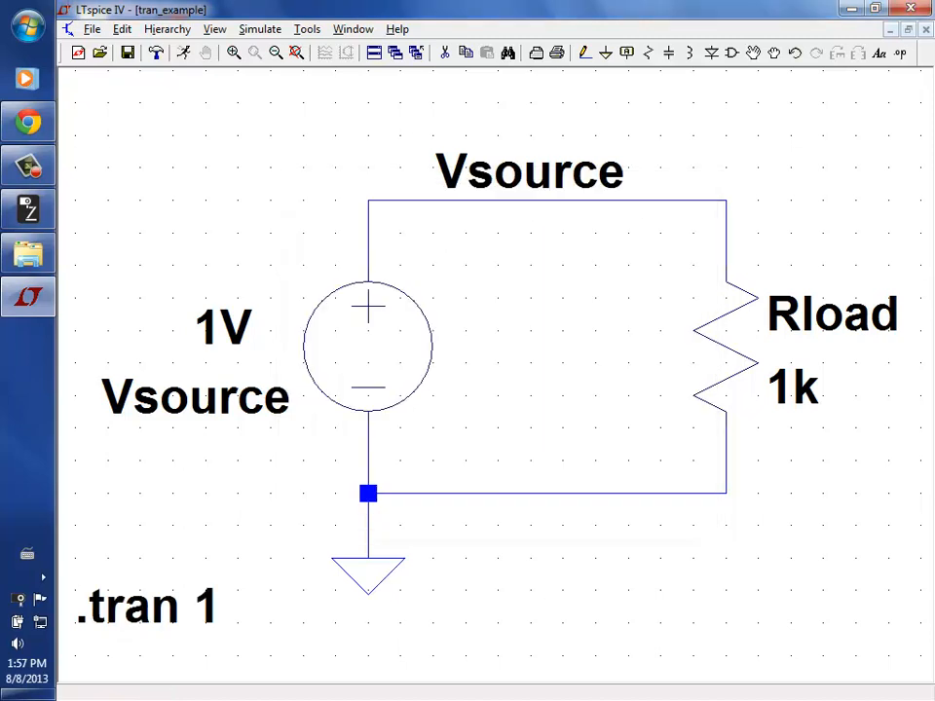
Run the transient simulation and plot the Vsource node voltage and the current through Rload
left_click(185, 55)
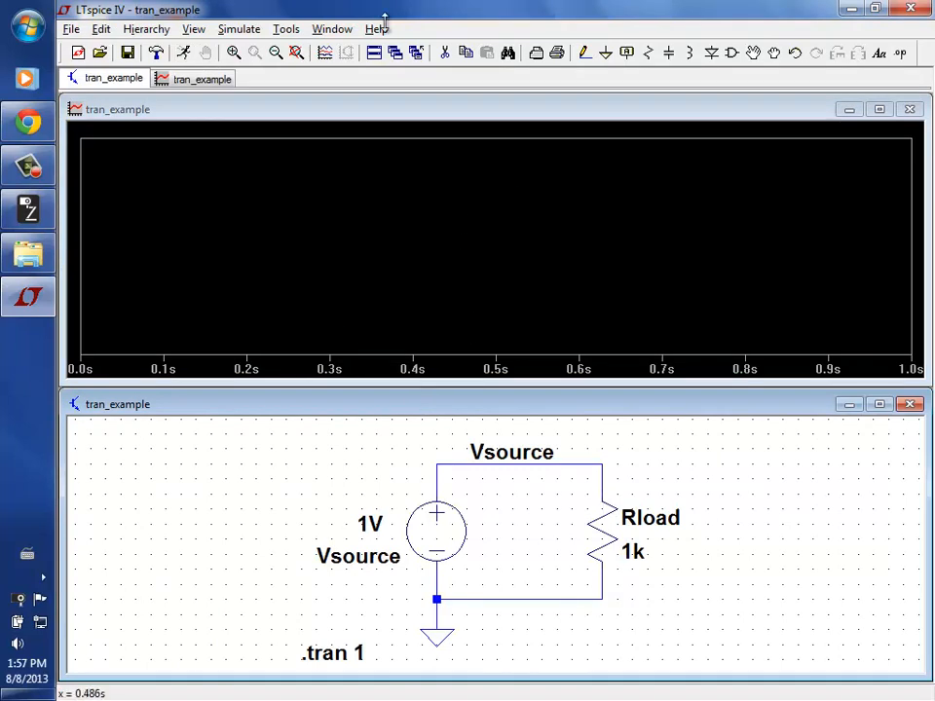
left_click(325, 55)
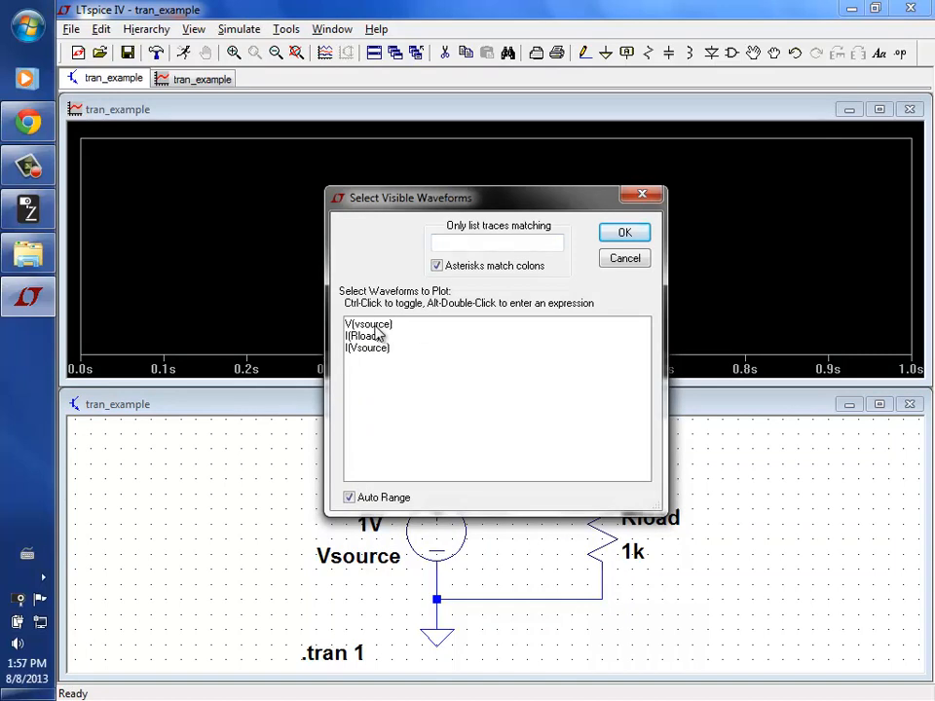
left_click(616, 261)
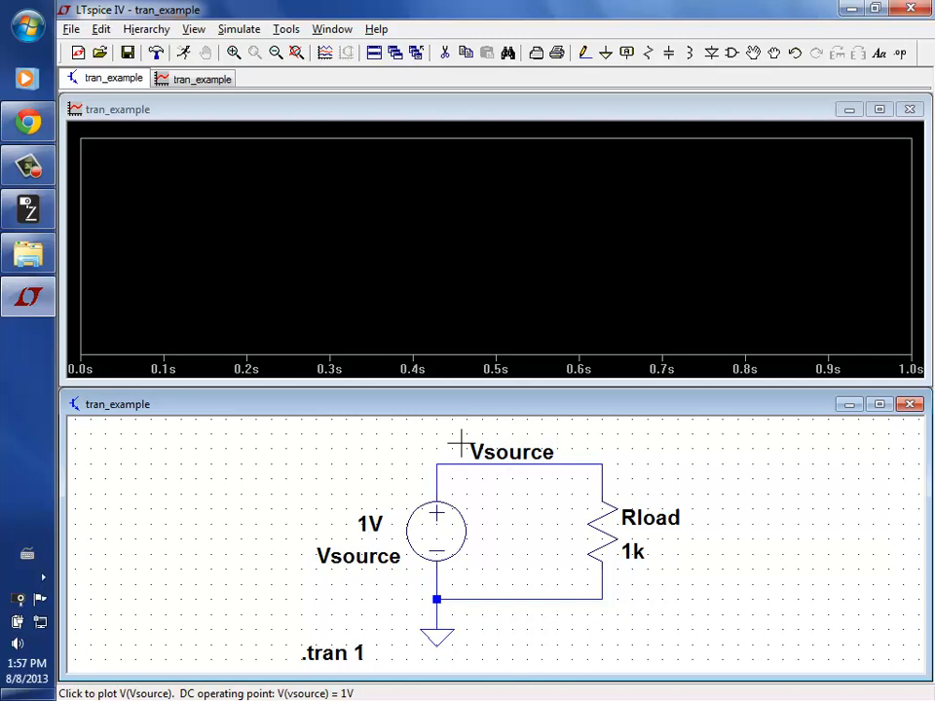
left_click(509, 442)
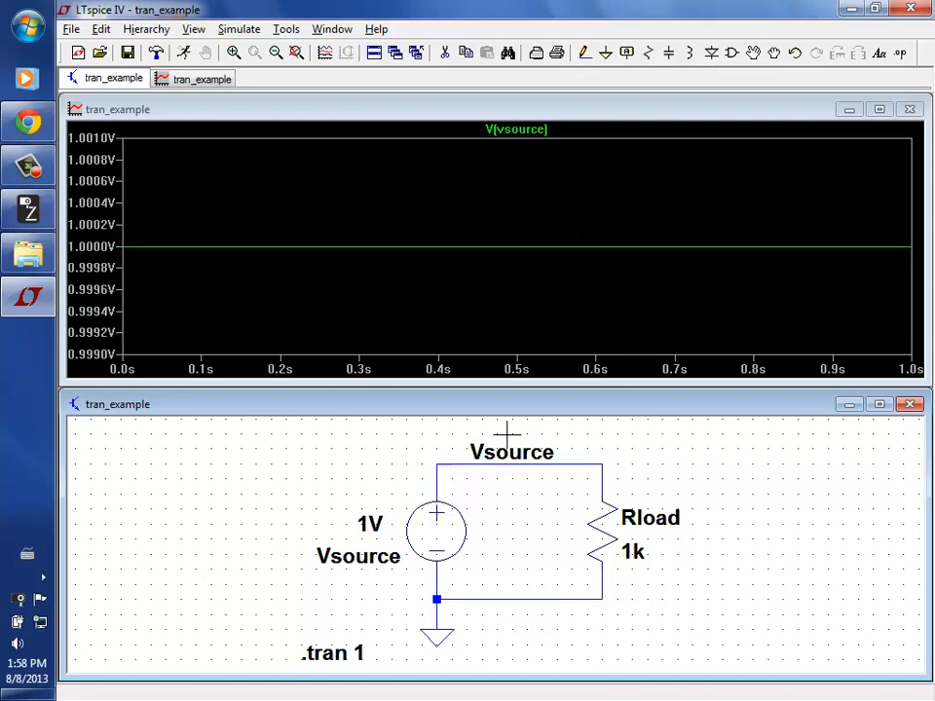
left_click(604, 529)
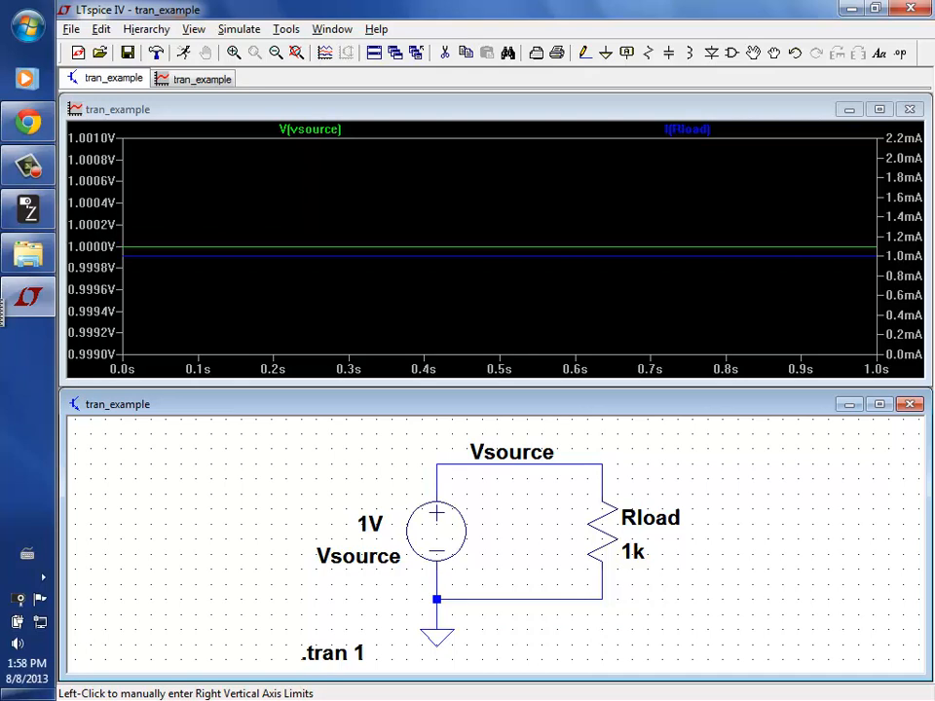
Add a second plot pane to the tran_example waveform window and keep that window active
right_click(405, 198)
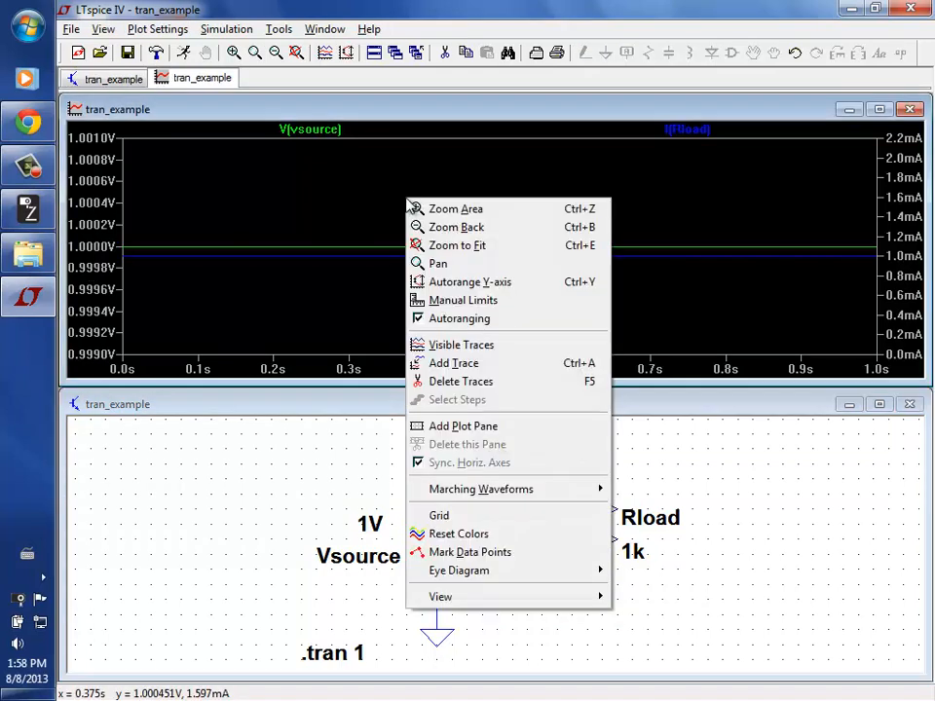
left_click(478, 429)
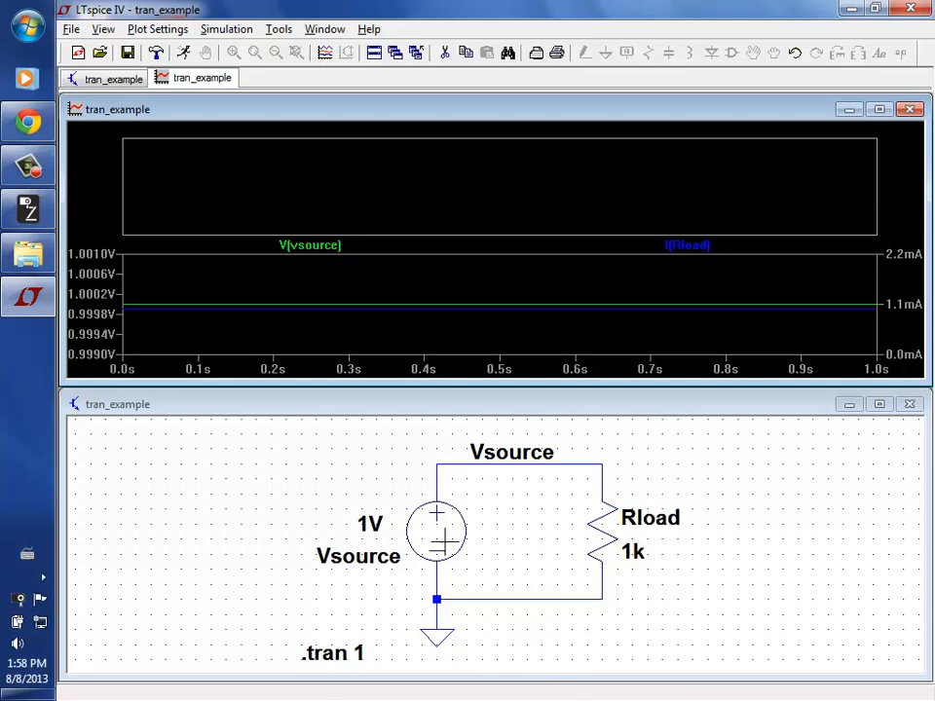
left_click(446, 413)
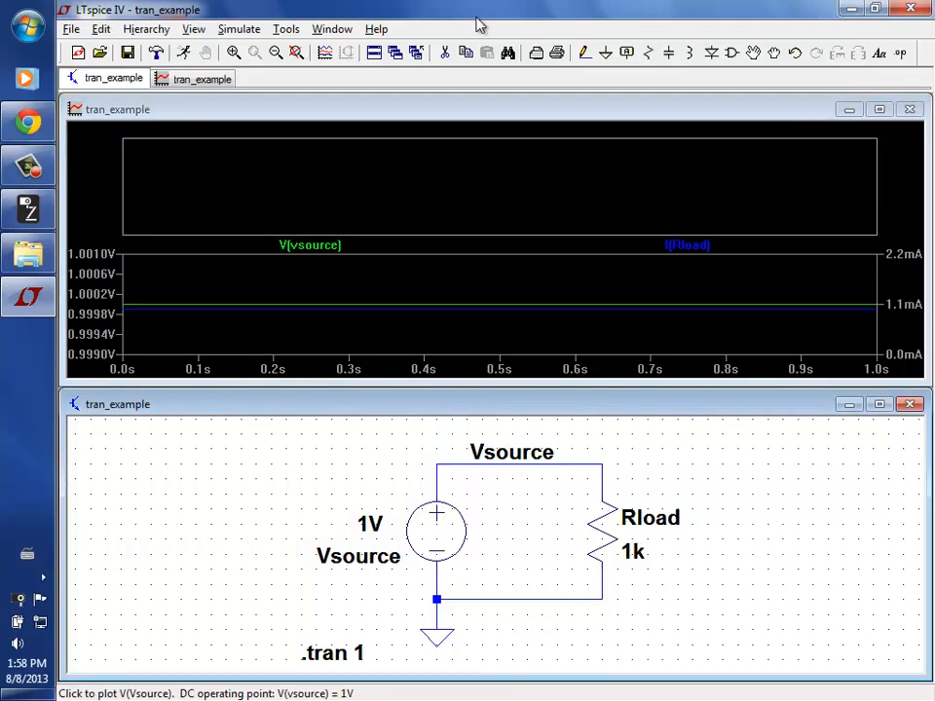
left_click(477, 110)
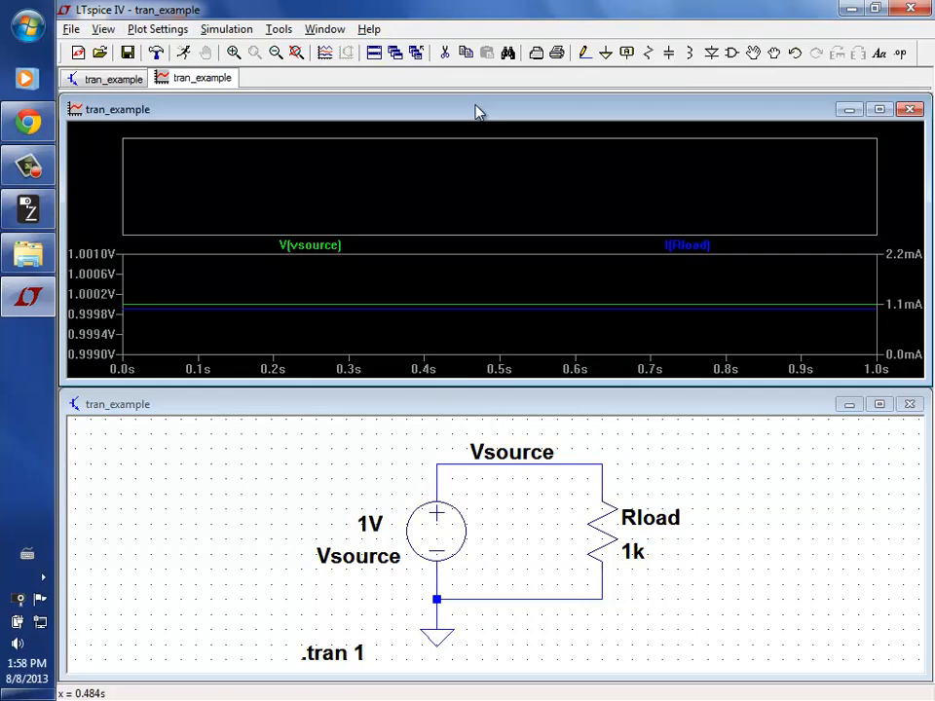
Move the I(Rload) trace into the empty upper pane, and show the grid in the maximized waveform window
mouse_move(692, 246)
left_mouse_down()
mouse_move(546, 173)
mouse_move(573, 215)
left_mouse_up()
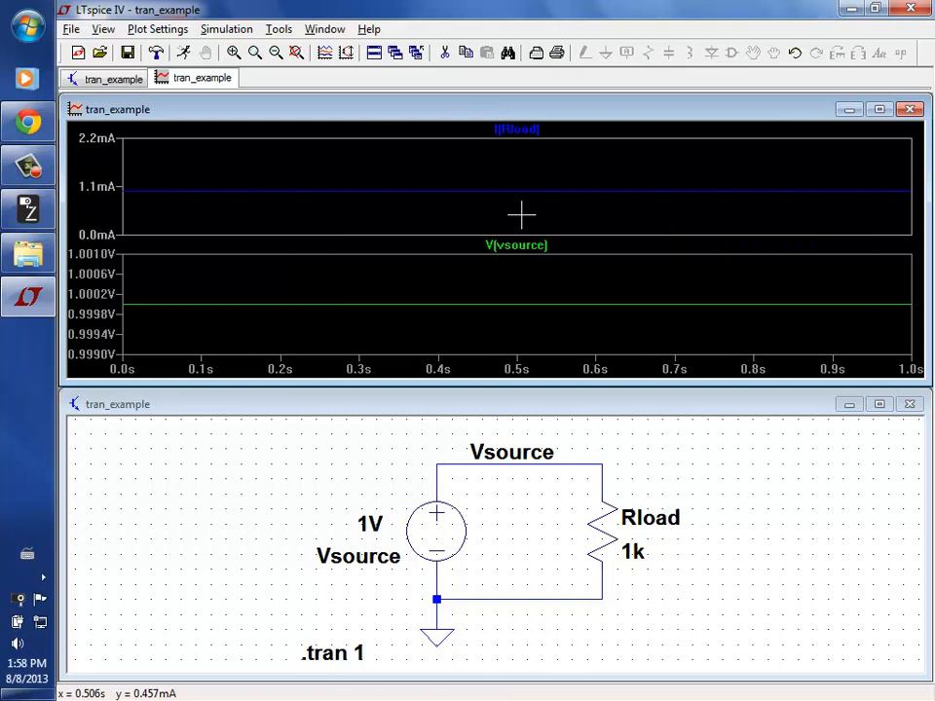
left_click(146, 28)
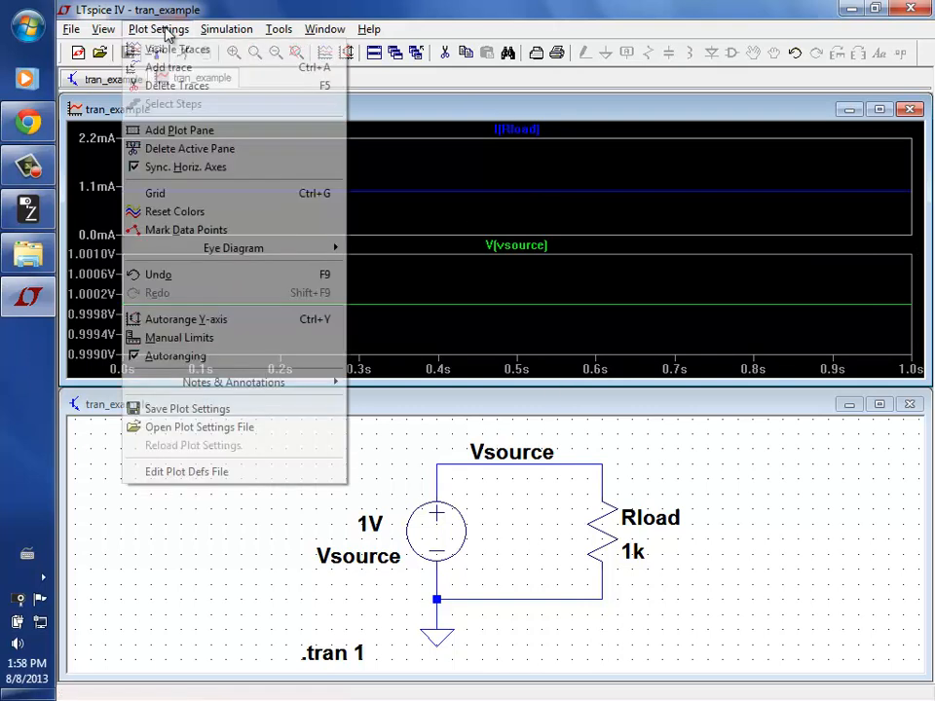
left_click(199, 199)
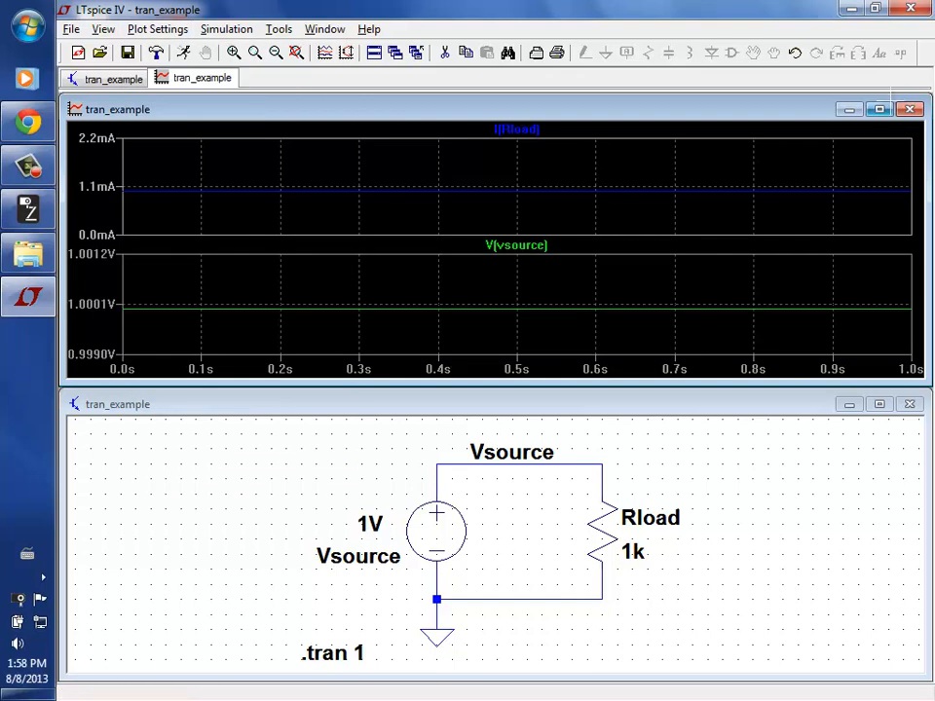
left_click(879, 109)
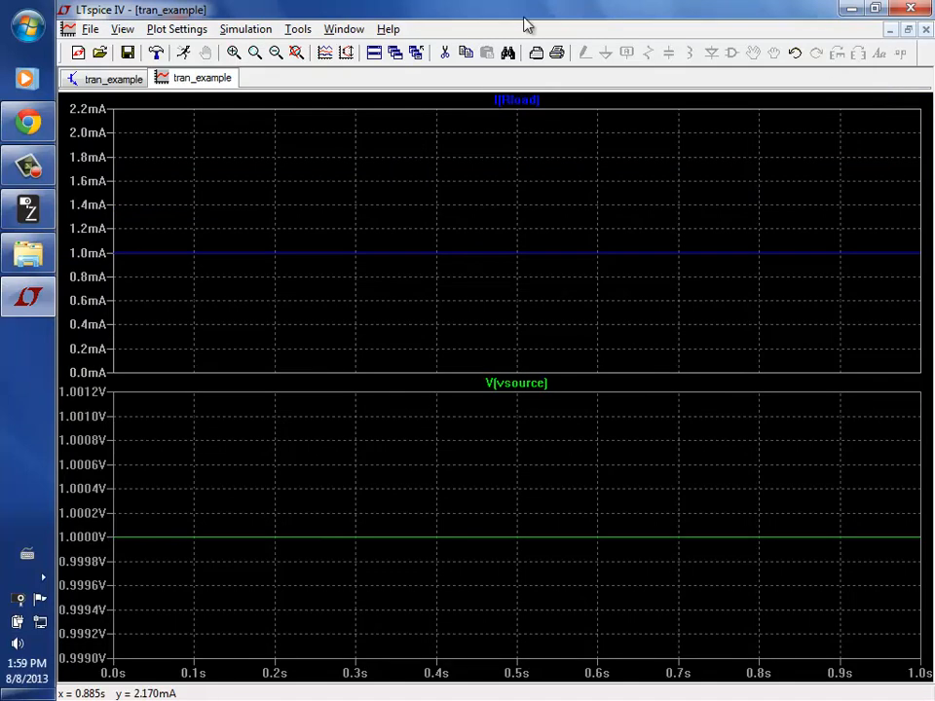
Enable plotting waveform data with thick lines in the program's waveform settings
left_click(325, 58)
left_click(624, 257)
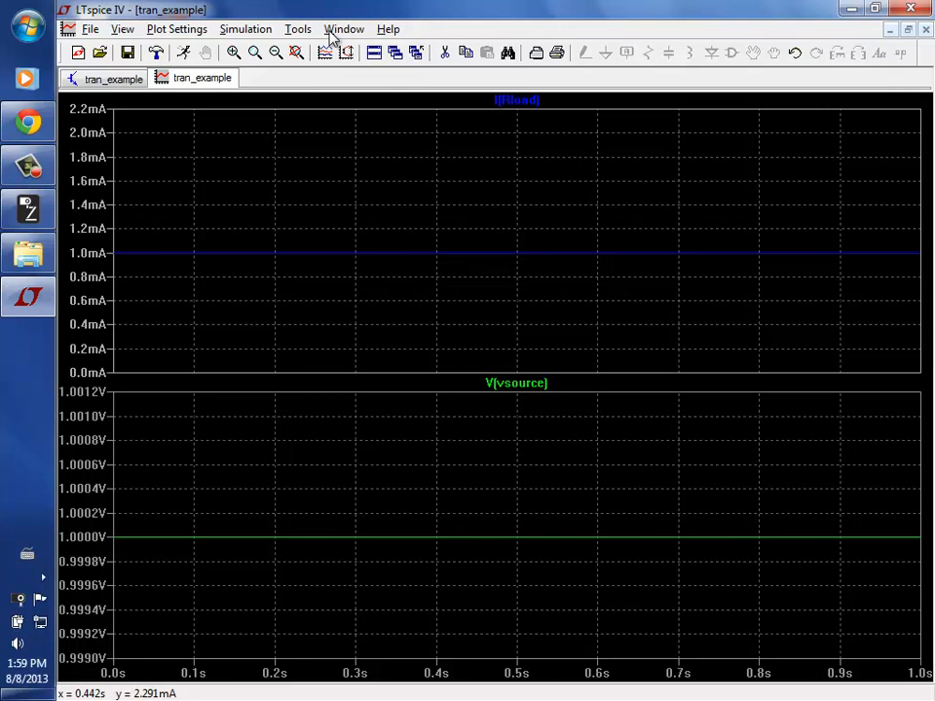
left_click(298, 29)
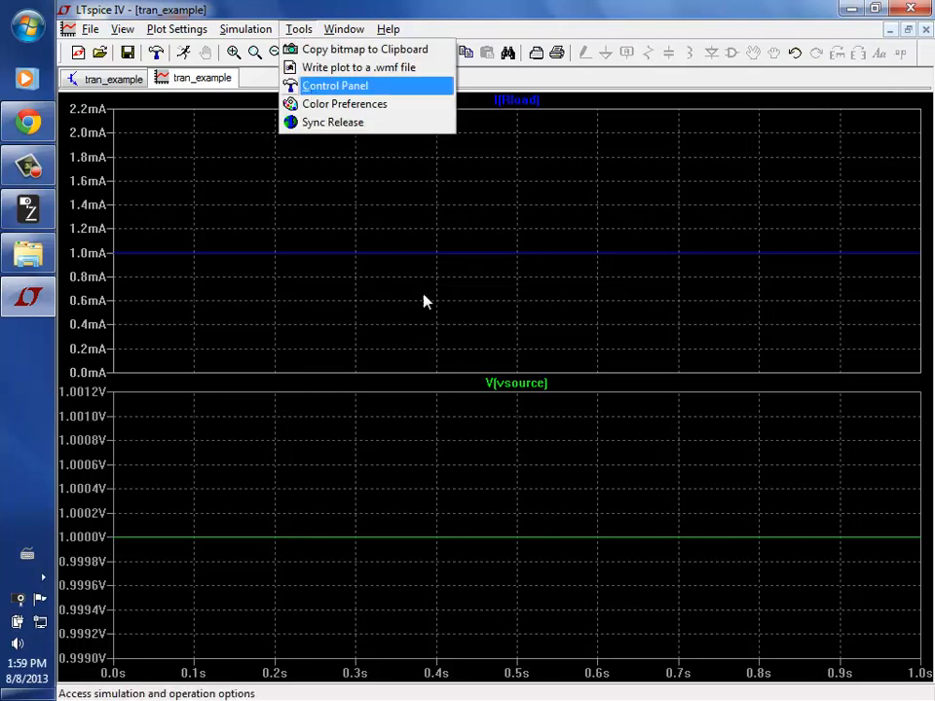
key("Return")
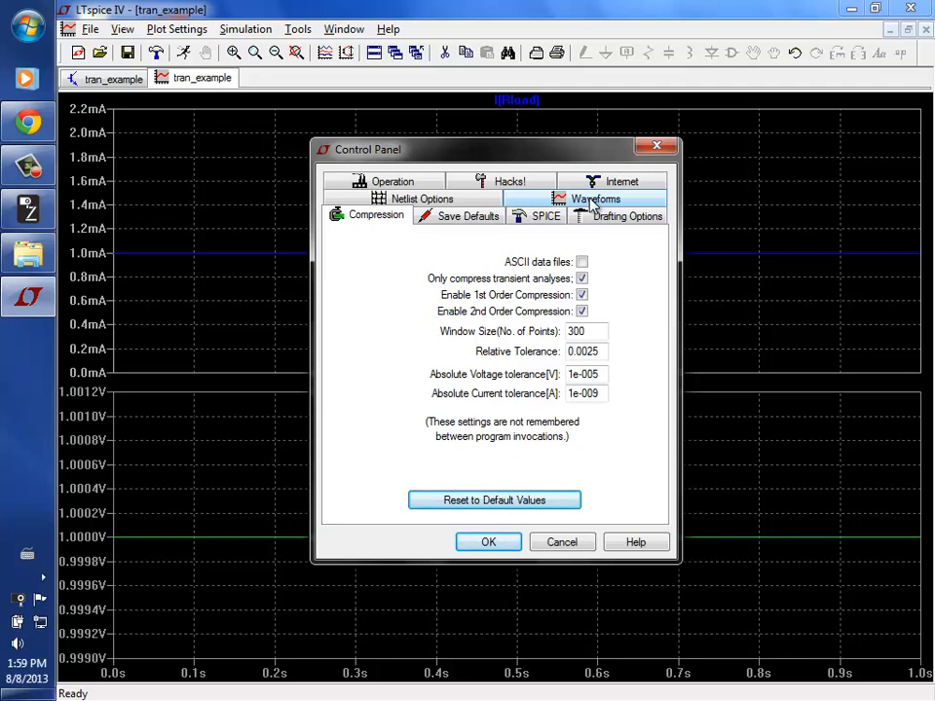
left_click(364, 183)
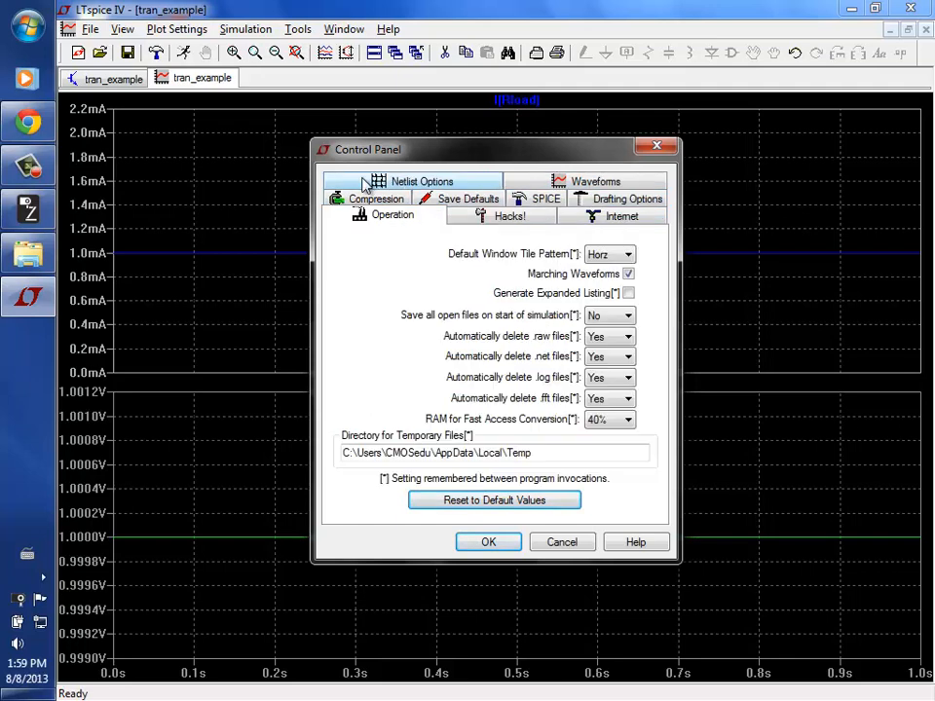
left_click(575, 185)
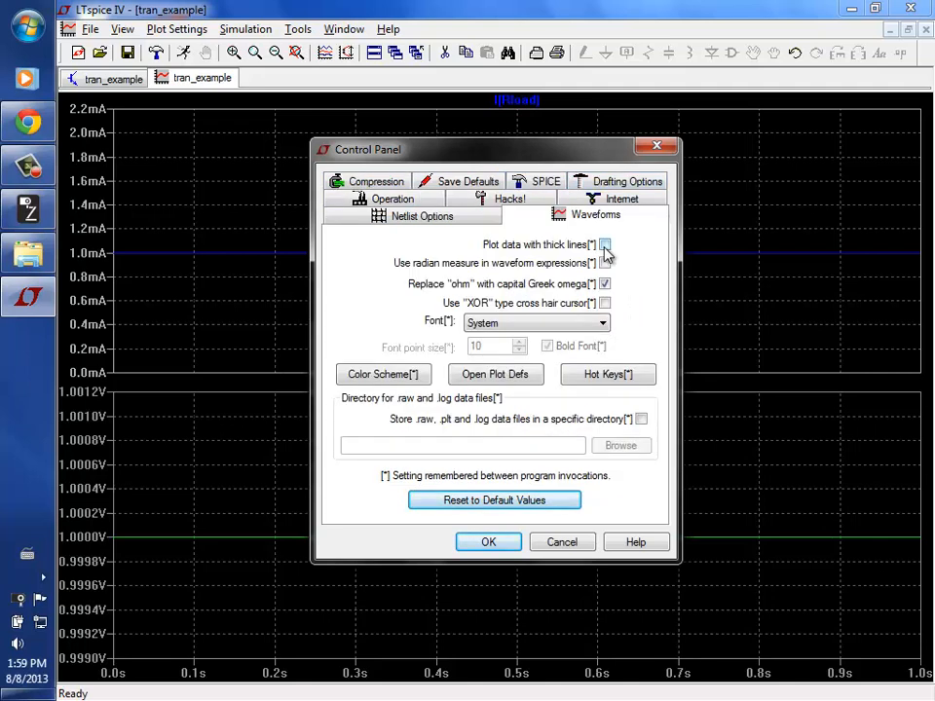
left_click(604, 246)
left_click(489, 543)
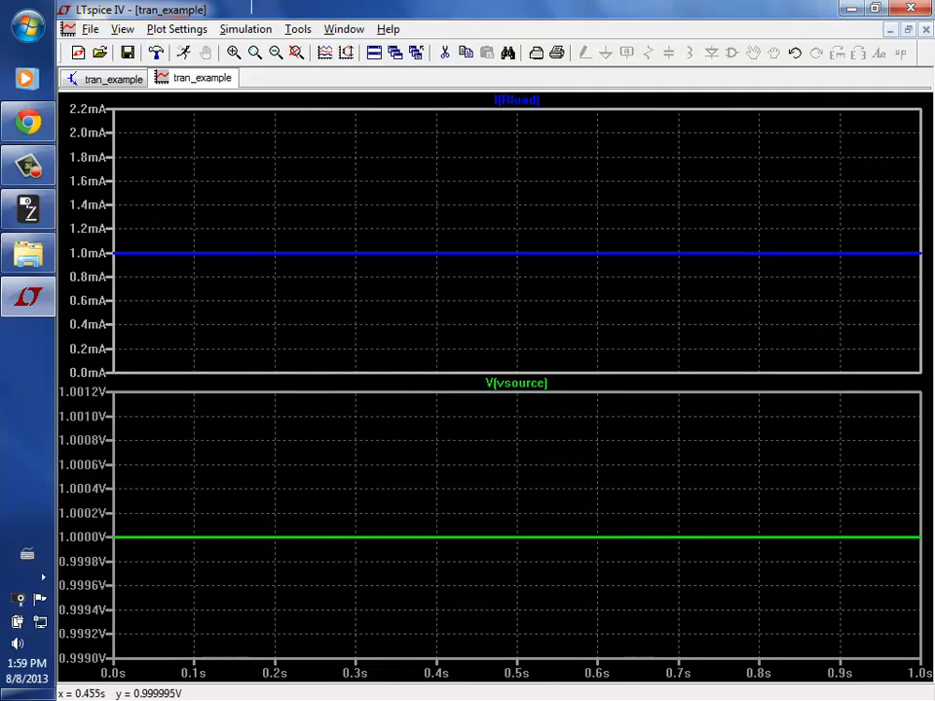
left_click(302, 31)
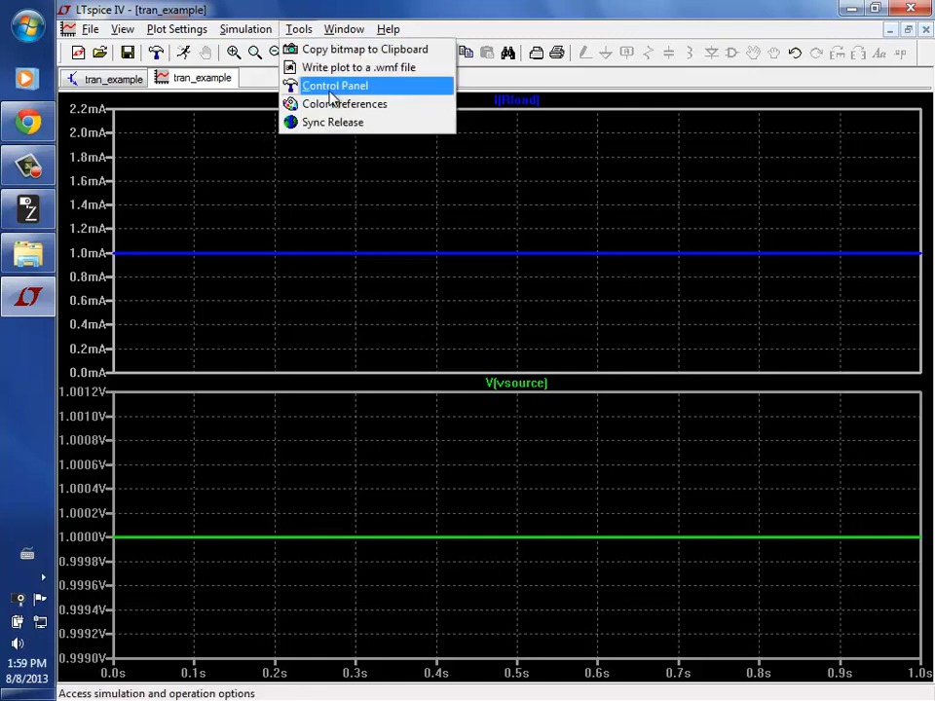
left_click(331, 87)
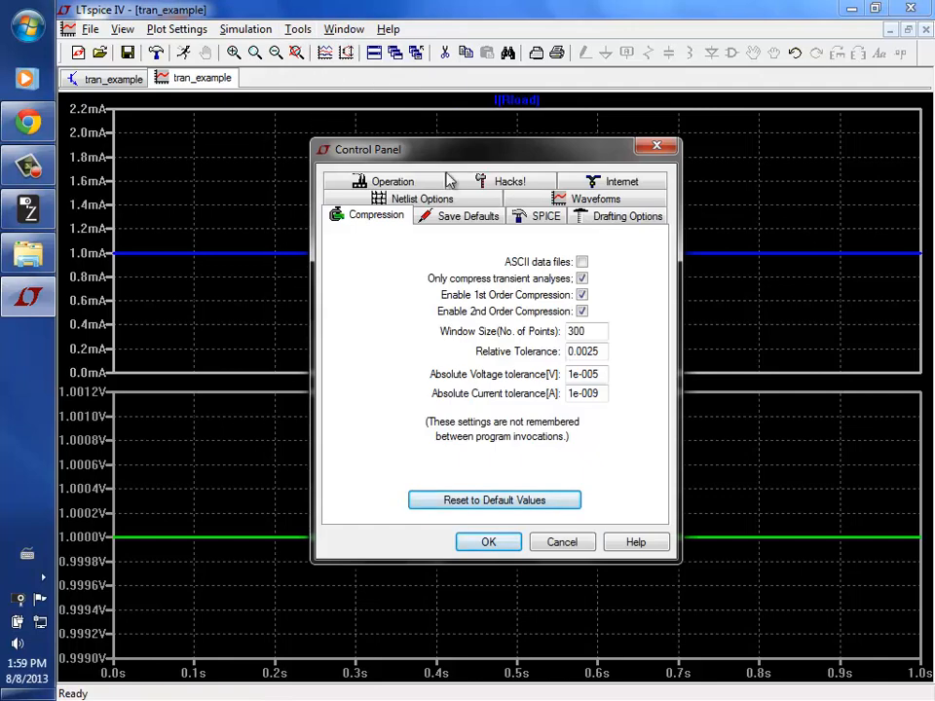
left_click(569, 545)
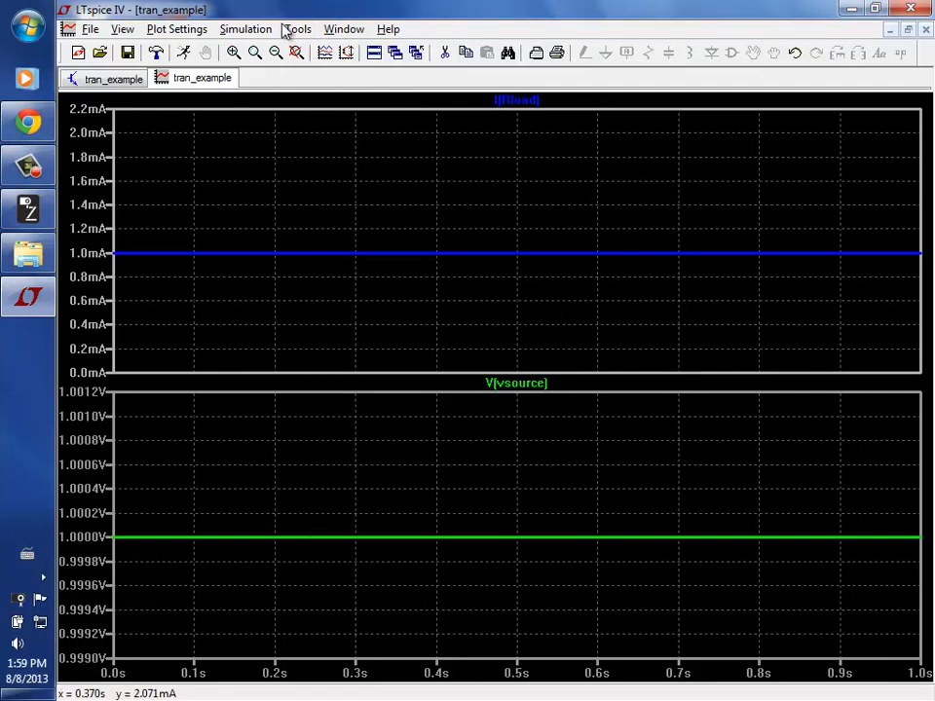
In the waveform color preferences, set the background to white with red, green and blue at 255
left_click(298, 29)
left_click(341, 106)
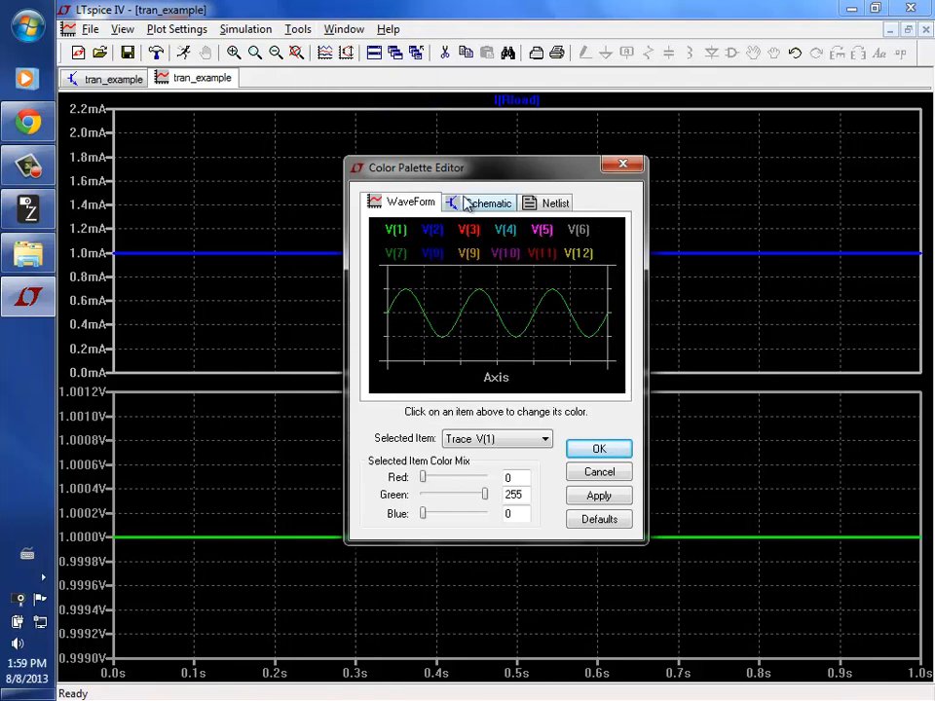
left_click(436, 388)
left_click_drag(424, 481, 508, 500)
left_click_drag(423, 495, 487, 497)
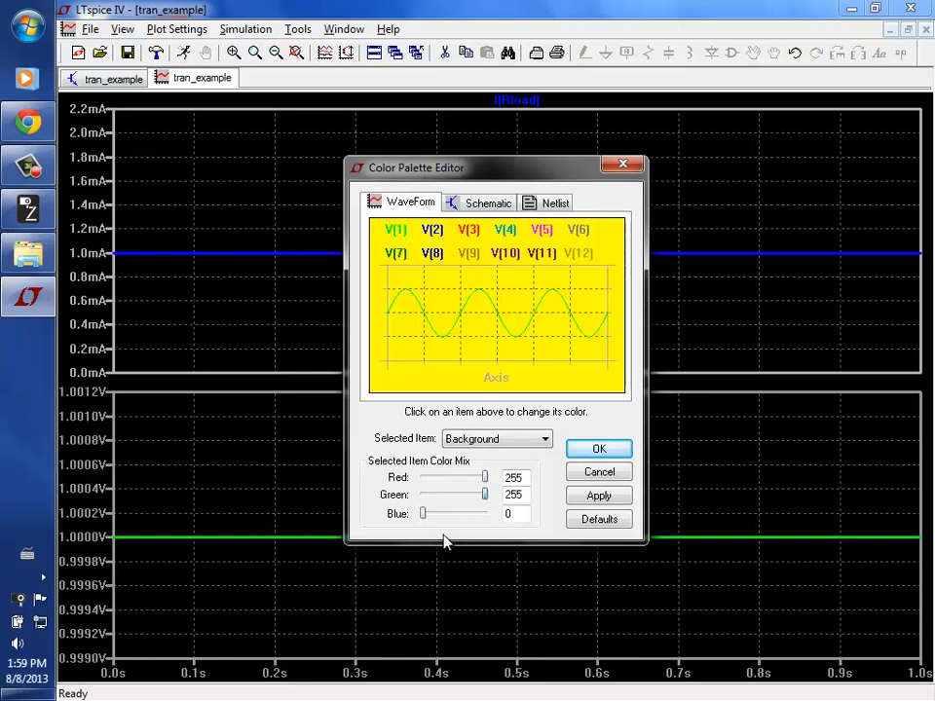
left_click_drag(423, 514, 533, 493)
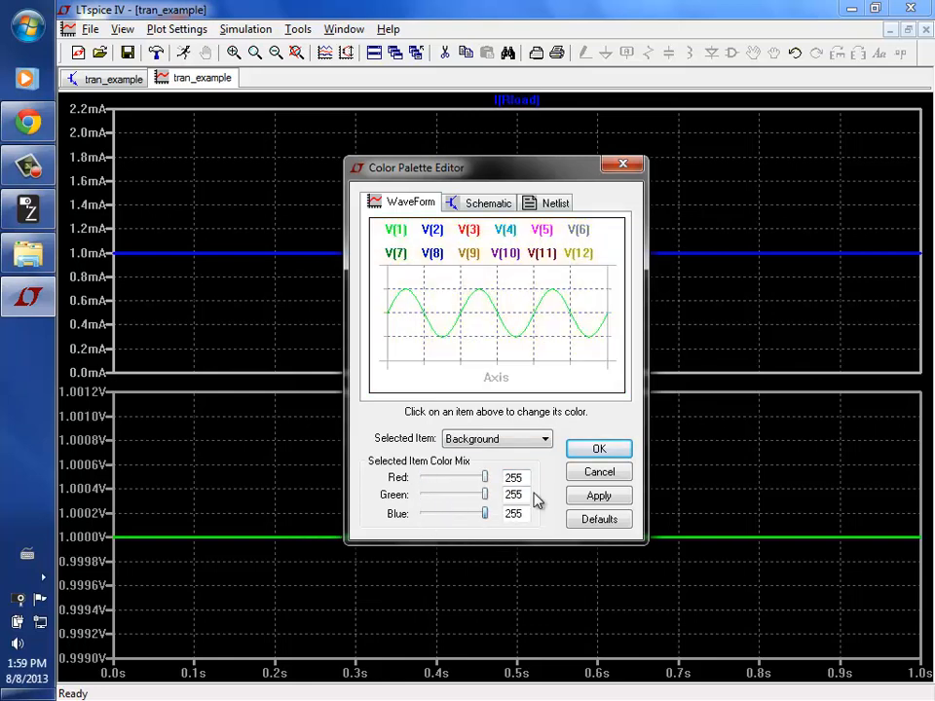
Set the waveform axis color to black with red, green and blue at 0
left_click(545, 439)
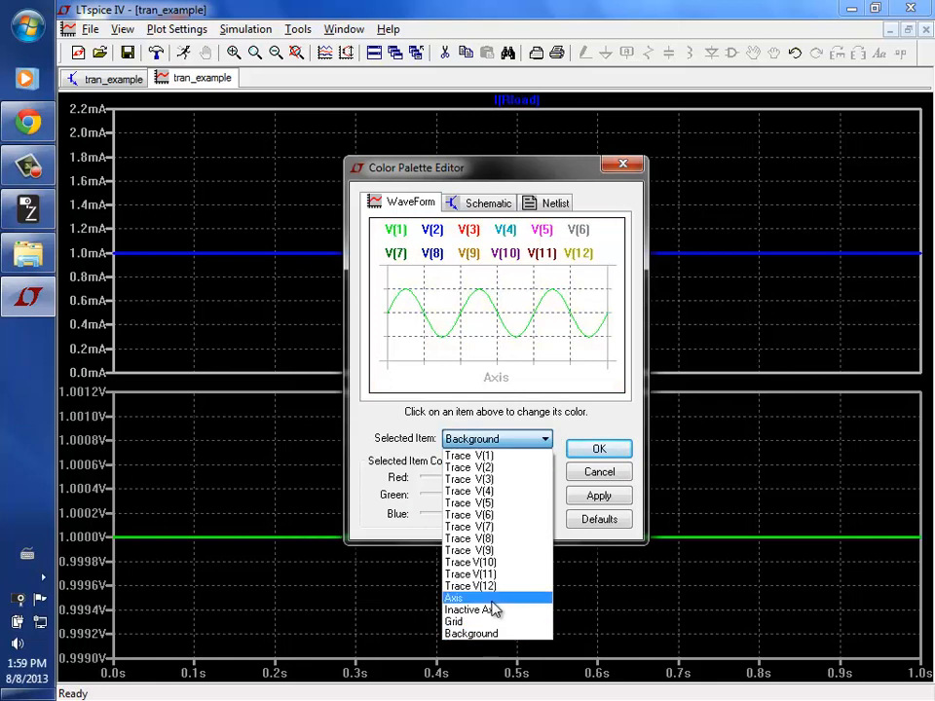
left_click(487, 597)
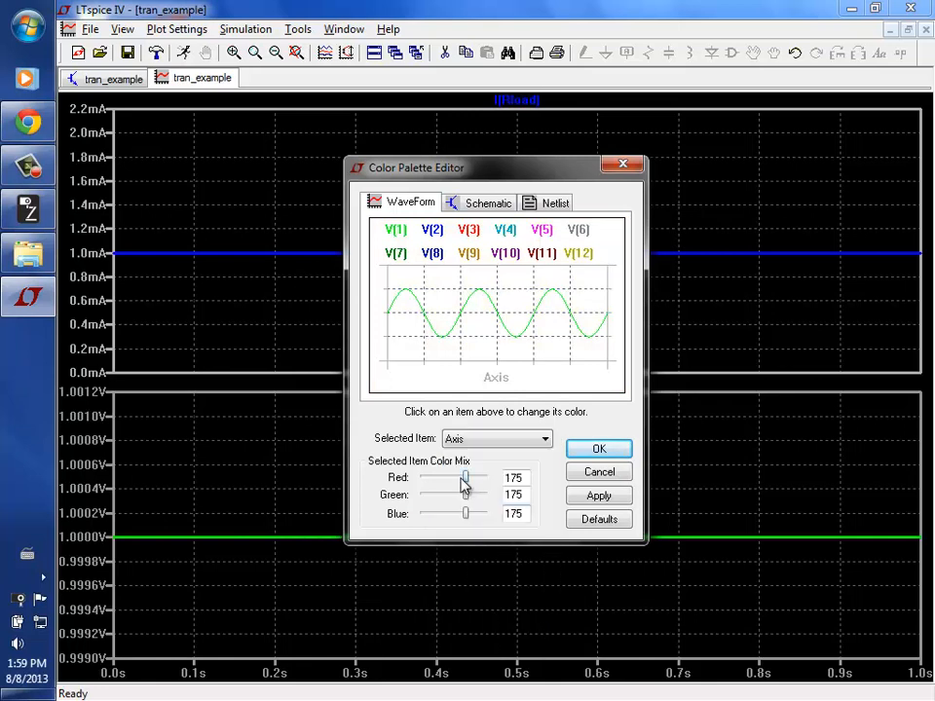
left_click_drag(465, 479, 396, 501)
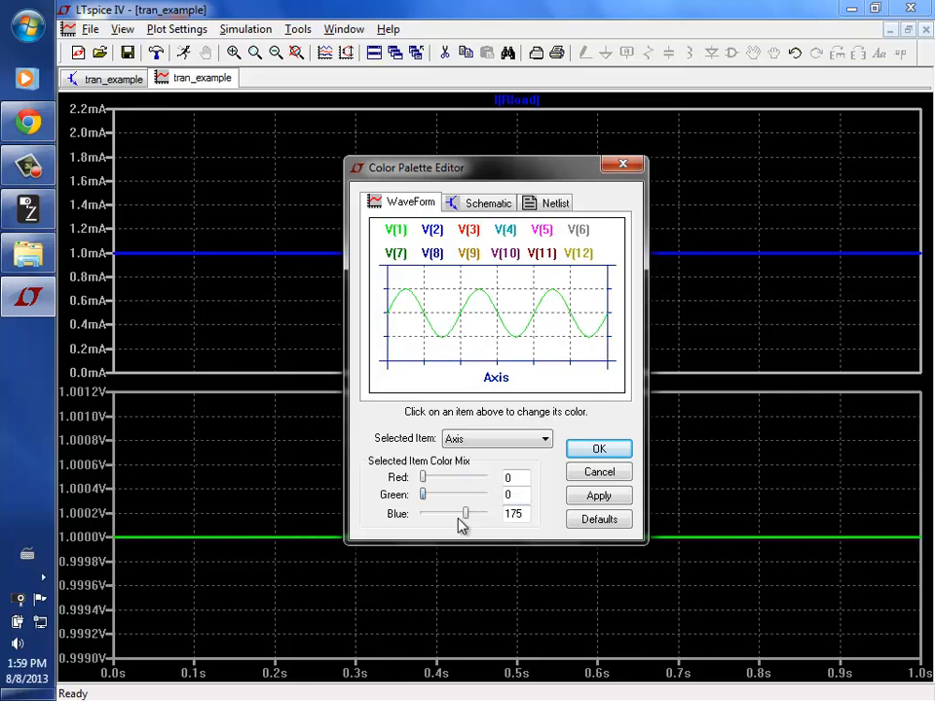
left_click_drag(468, 514, 418, 515)
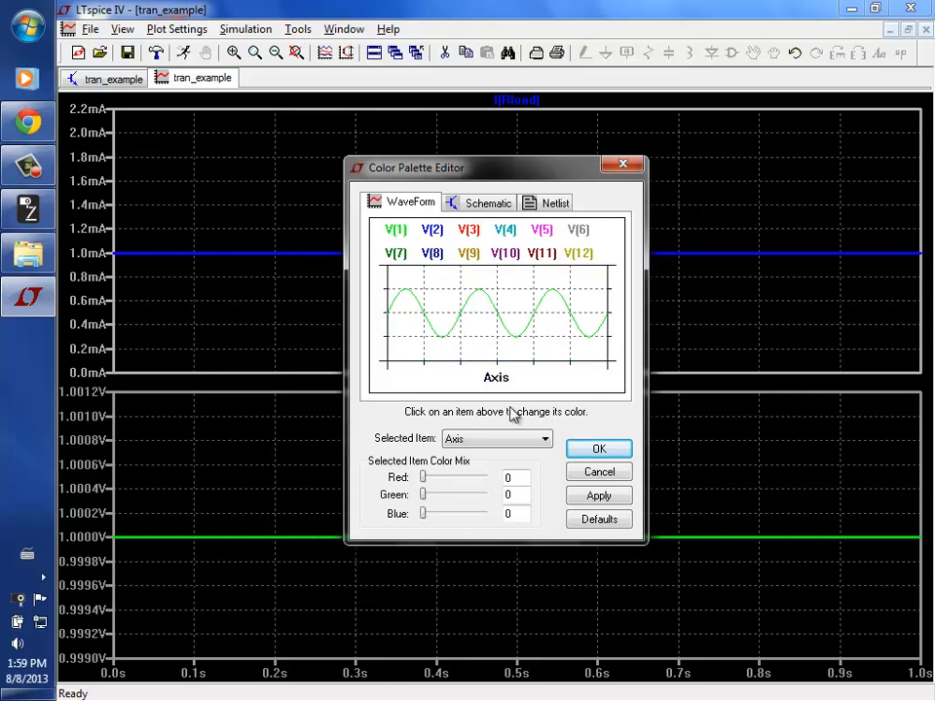
Set the inactive axis color to black with all three components at 0, and accept the color palette
left_click(454, 440)
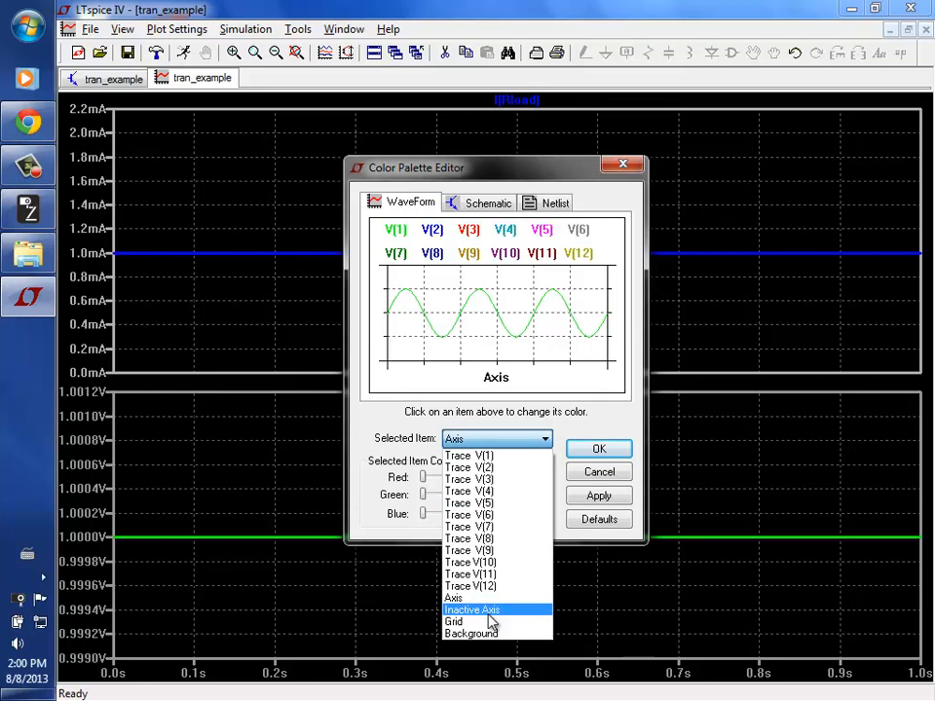
left_click(488, 612)
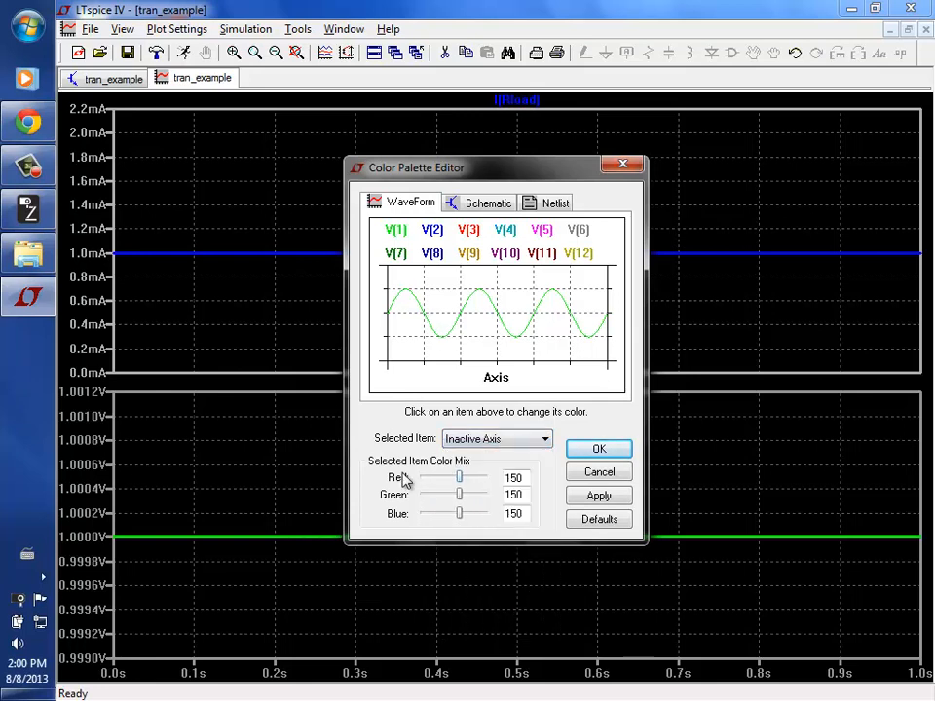
left_click_drag(459, 477, 409, 499)
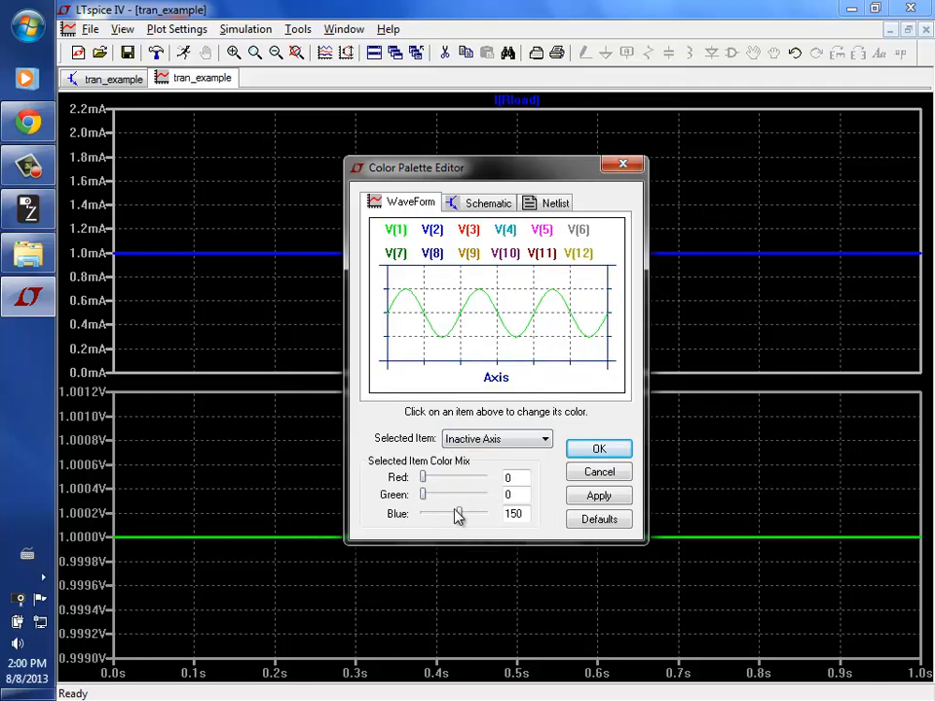
left_click_drag(460, 521, 405, 522)
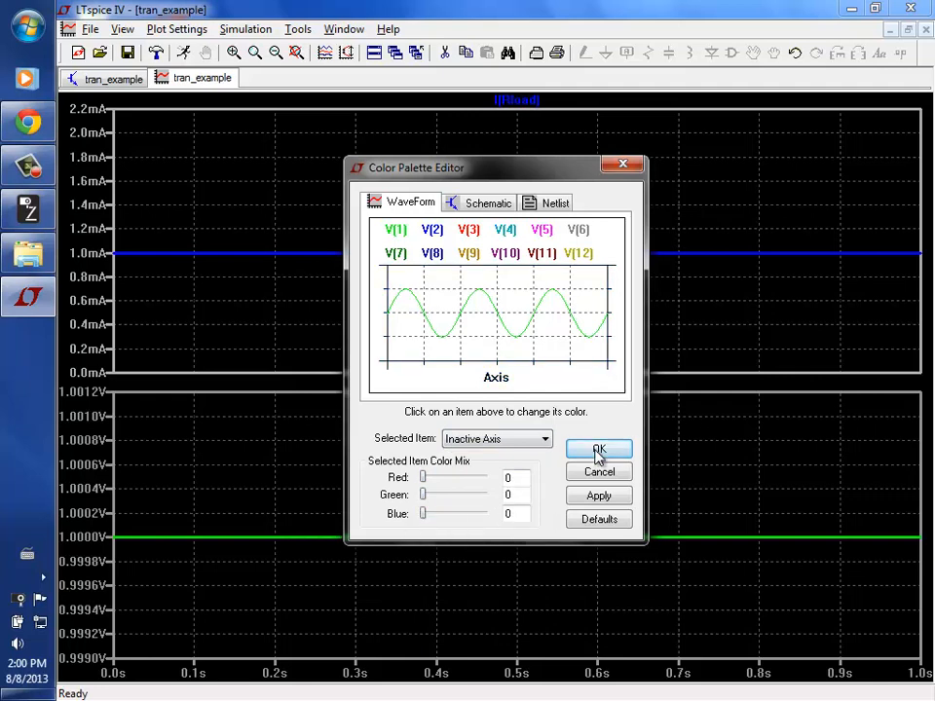
key("Return")
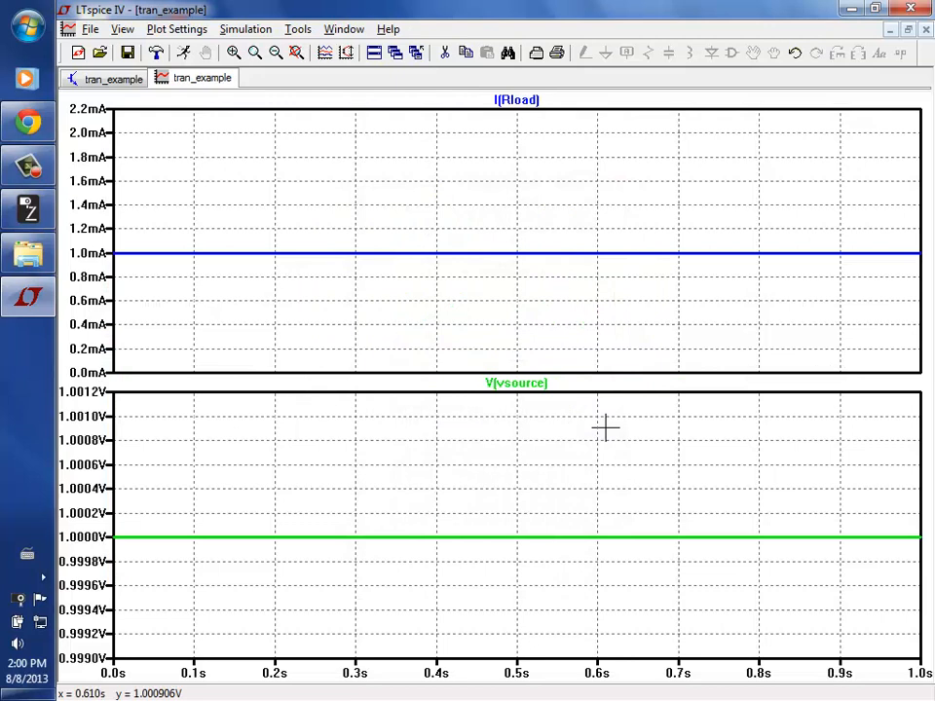
left_click(309, 32)
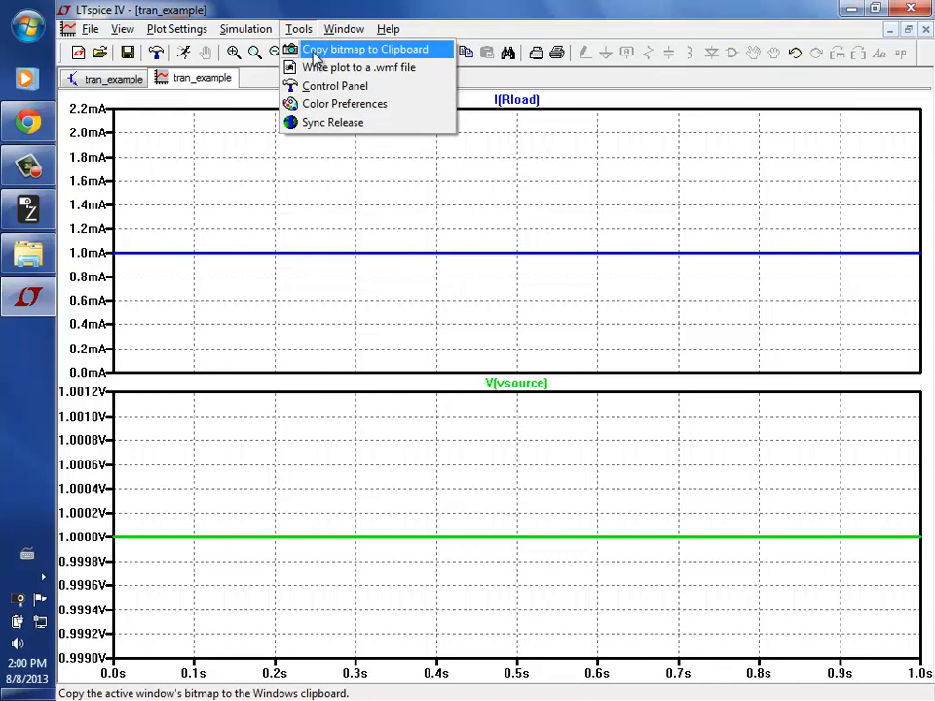
left_click(308, 6)
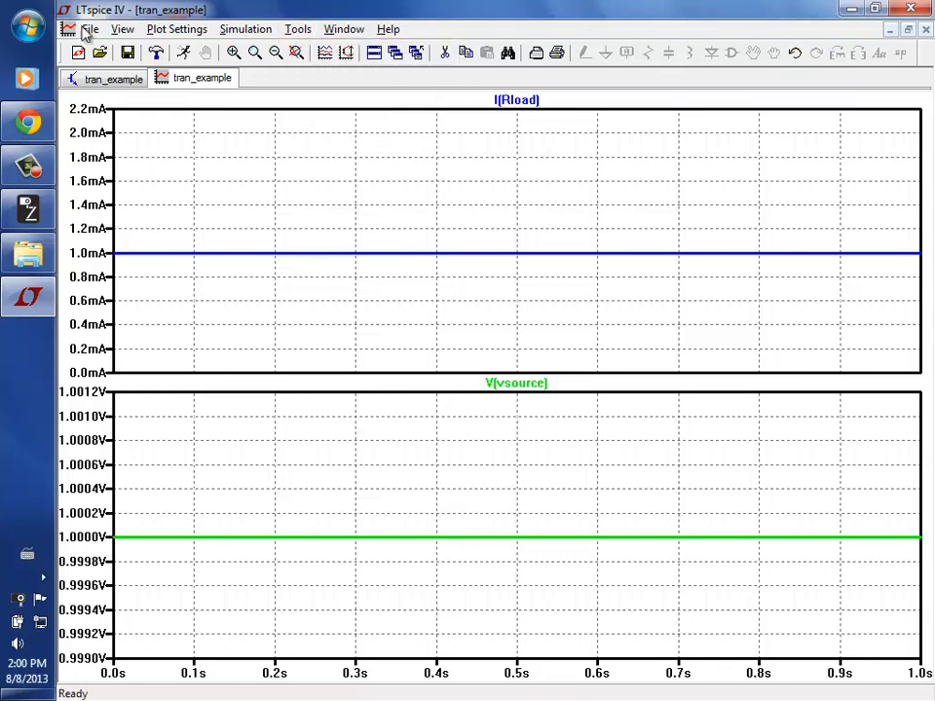
Launch the Windows Snipping Tool from Accessories and choose the Rectangular Snip mode
left_click(29, 26)
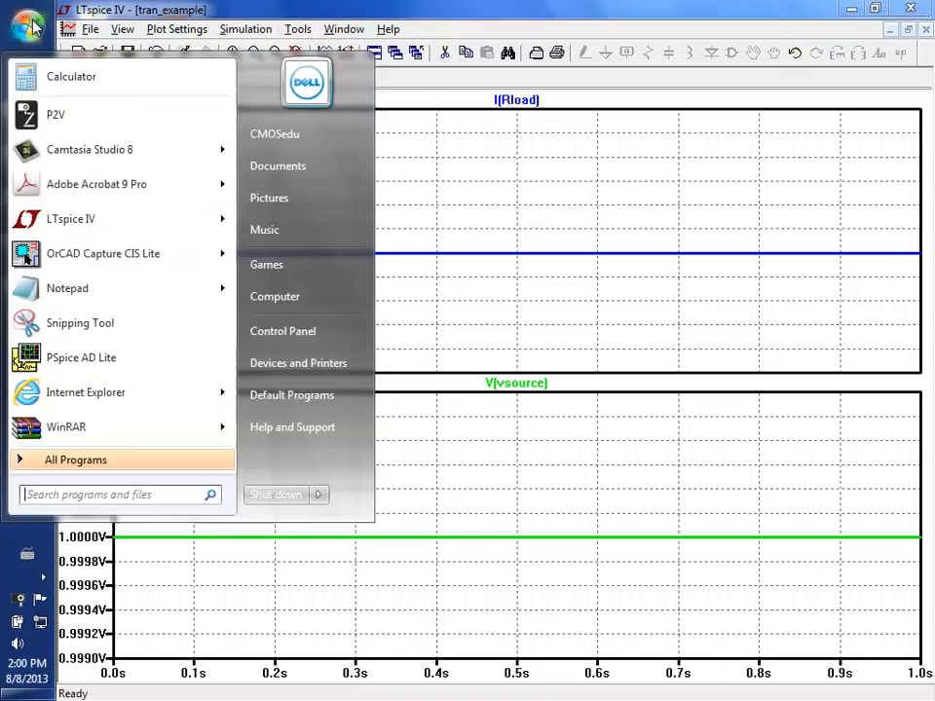
left_click(76, 459)
left_click(49, 313)
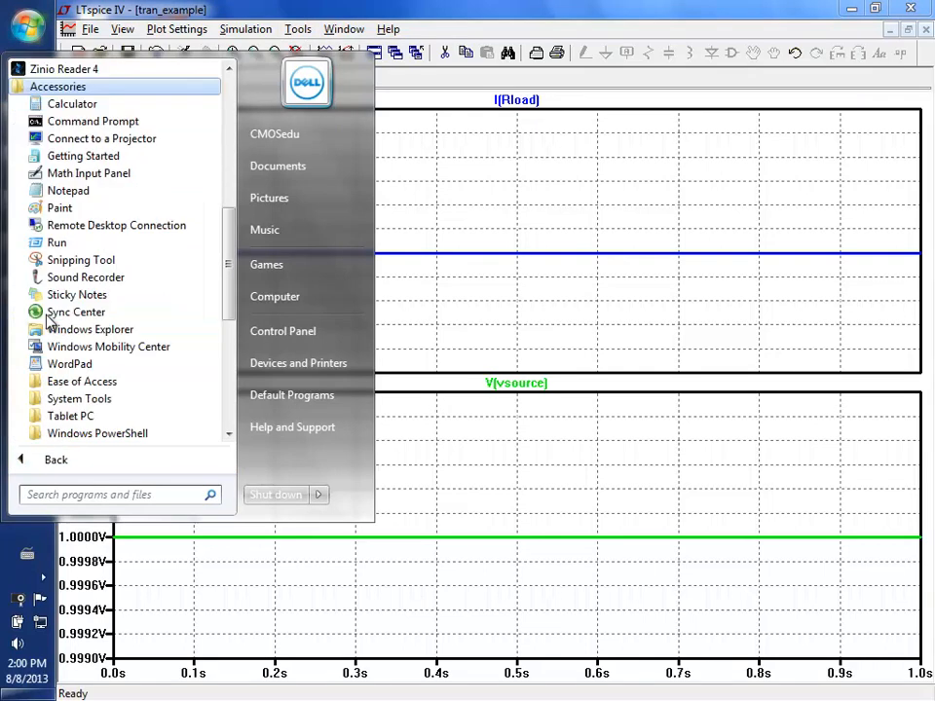
left_click(48, 260)
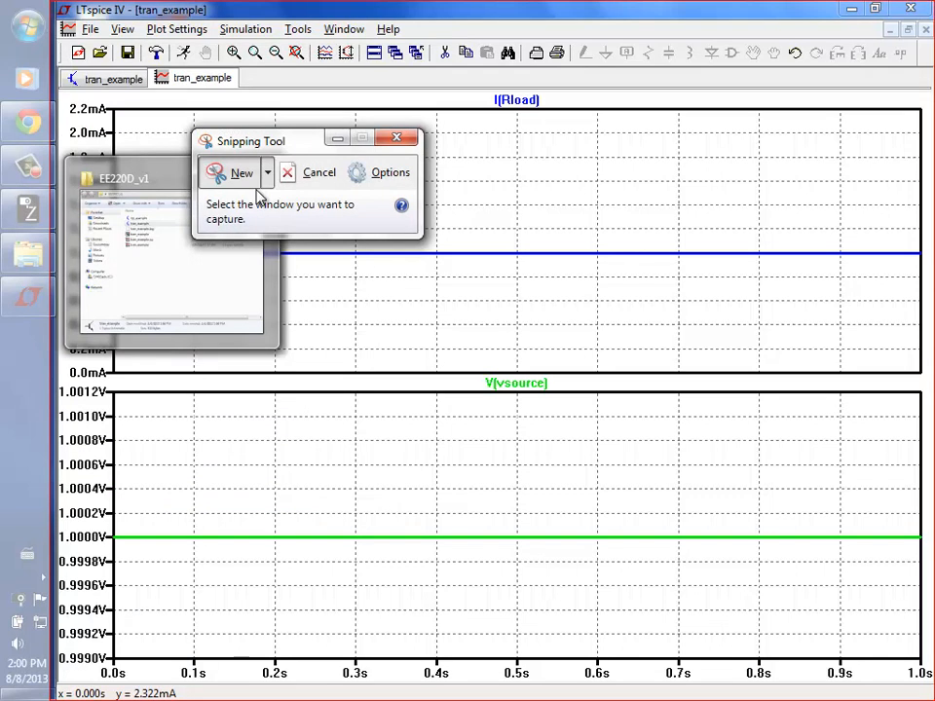
left_click(268, 173)
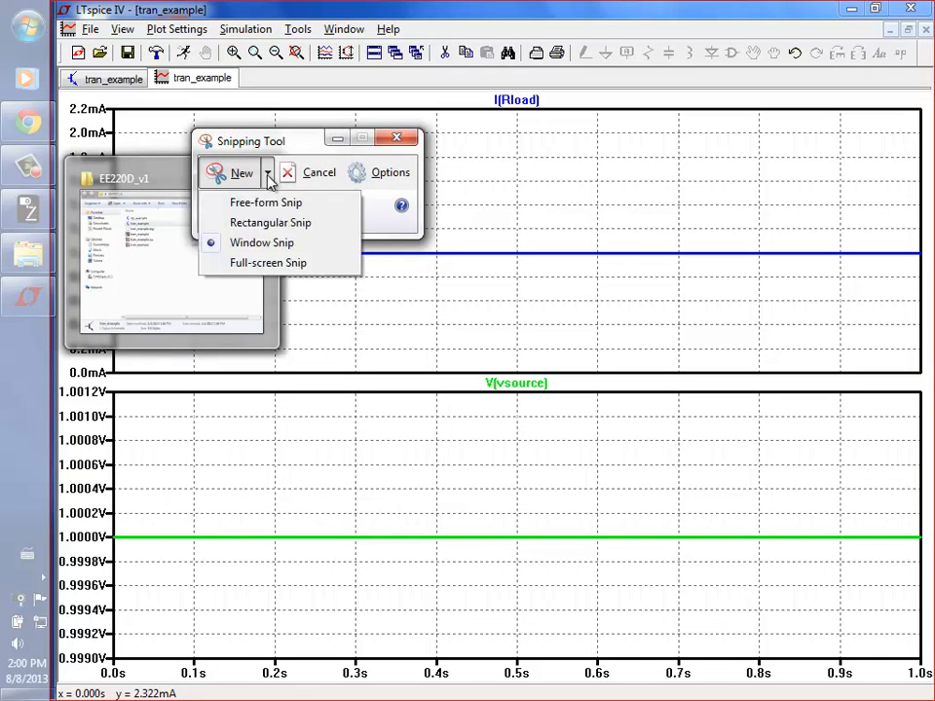
left_click(276, 223)
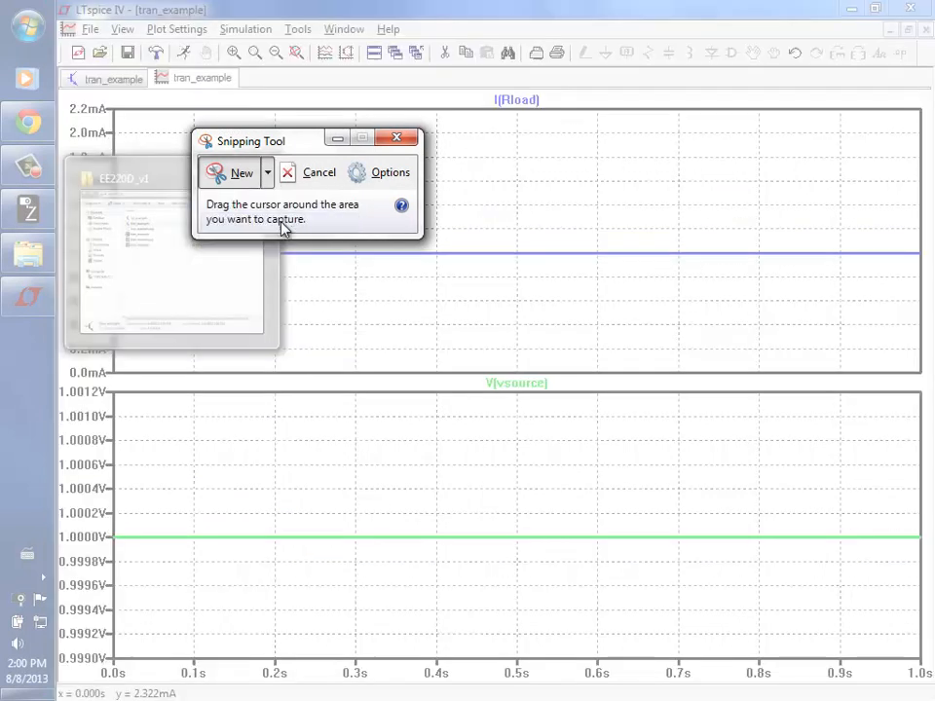
Clear the folder preview from view and snip the I(Rload) plot area from 0 to about 0.27 s
left_click(336, 140)
left_click(26, 345)
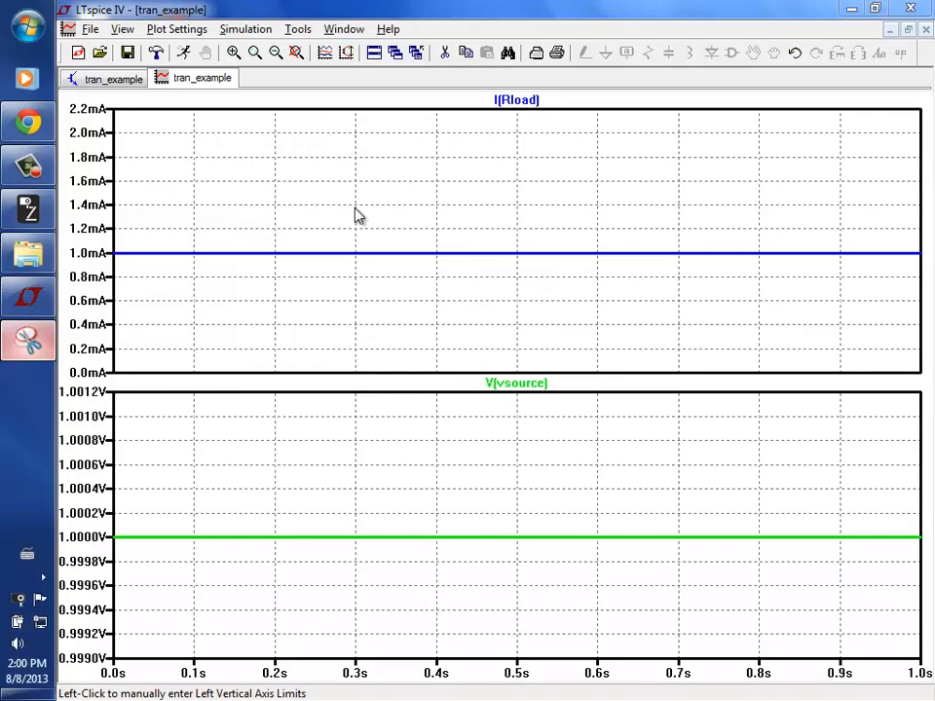
left_click(237, 177)
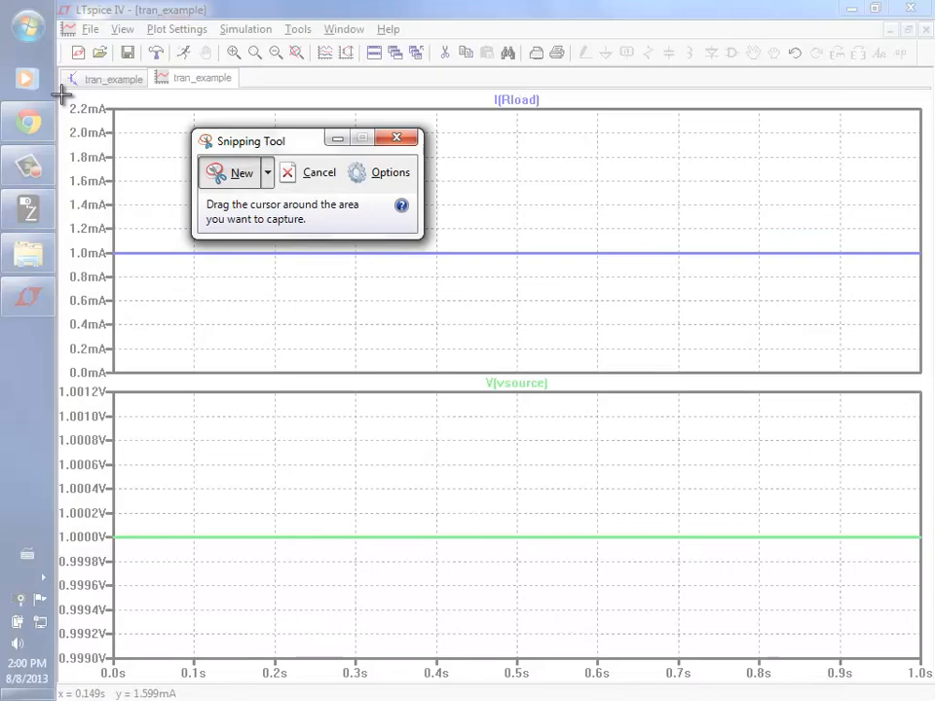
left_click_drag(62, 94, 332, 381)
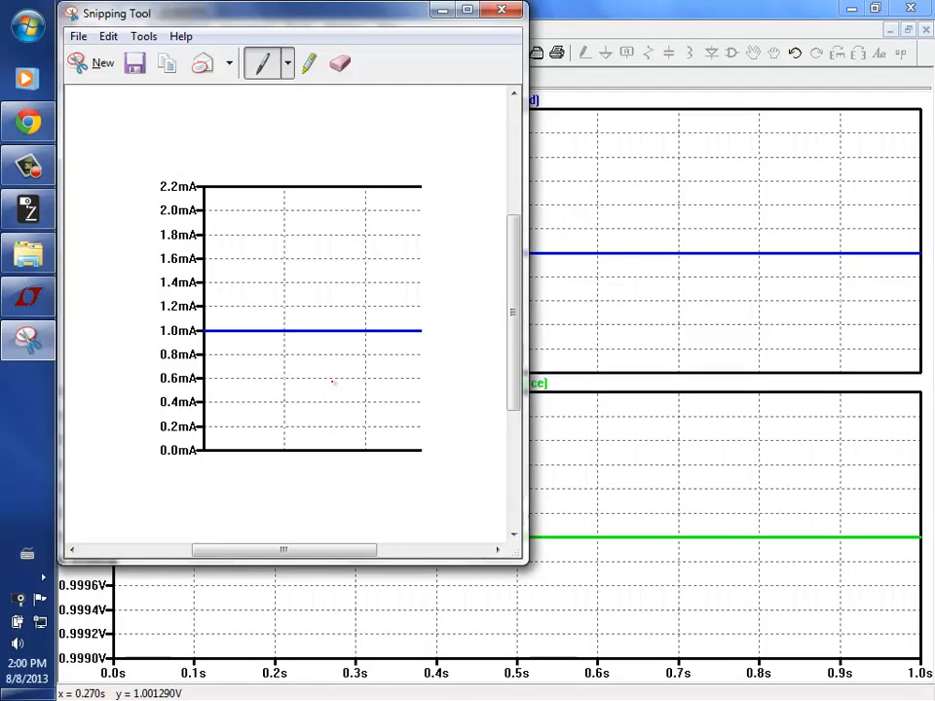
Close the Snipping Tool without saving the snip, and exit LTspice while saving the changes to tran_example.asc
left_click(519, 10)
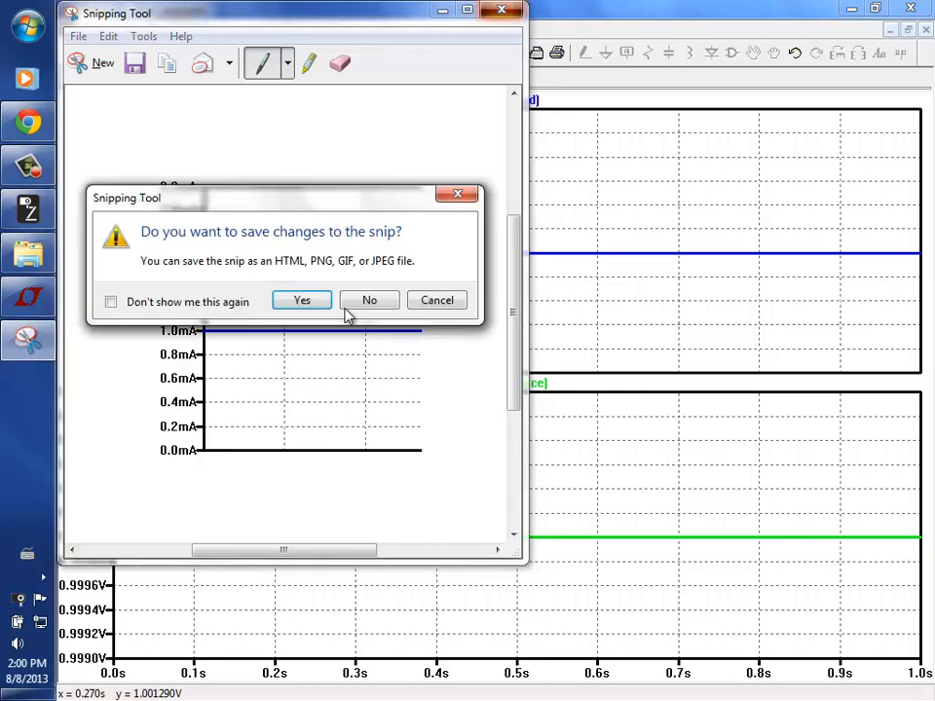
left_click(367, 298)
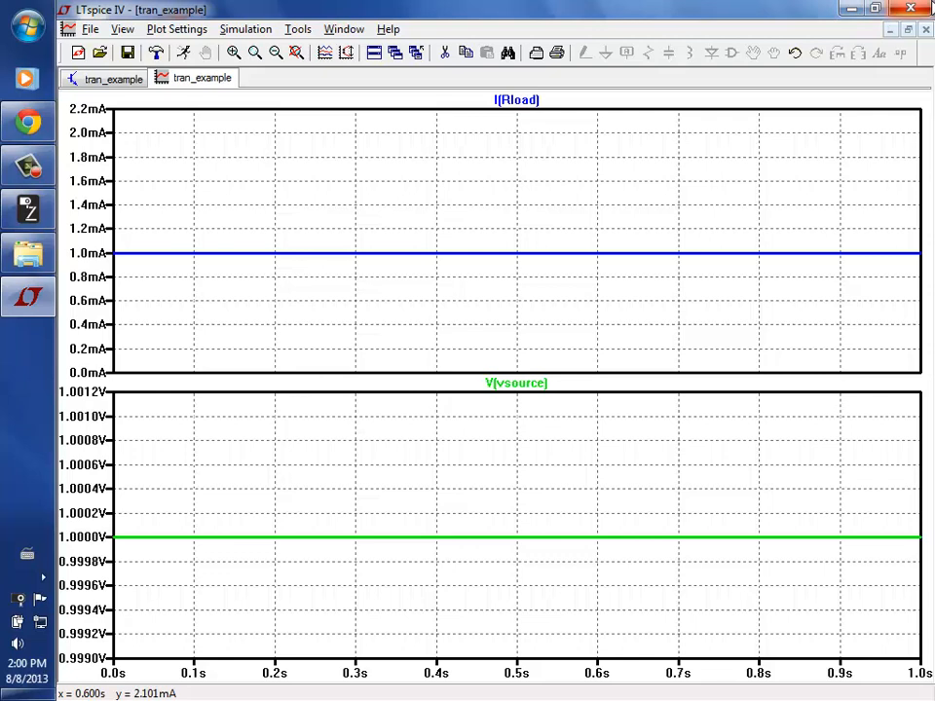
left_click(923, 4)
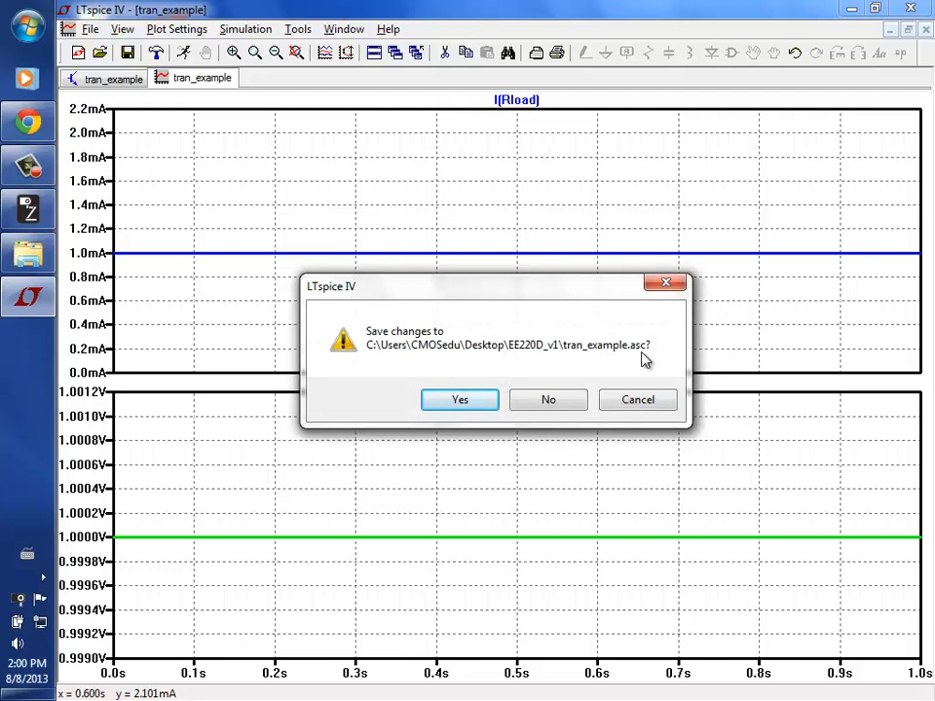
left_click(28, 251)
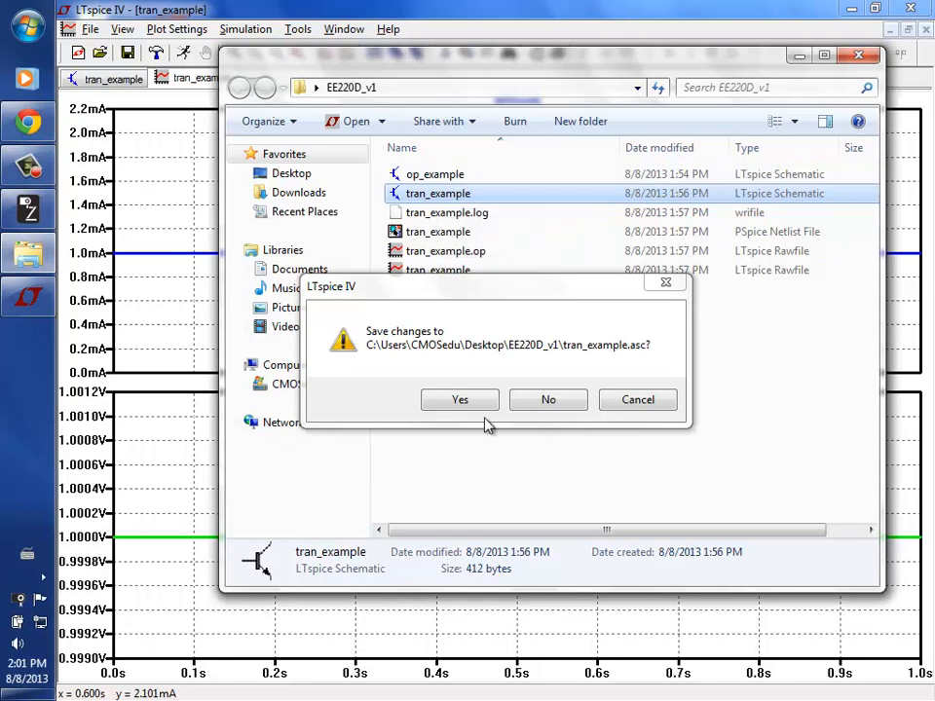
left_click(460, 400)
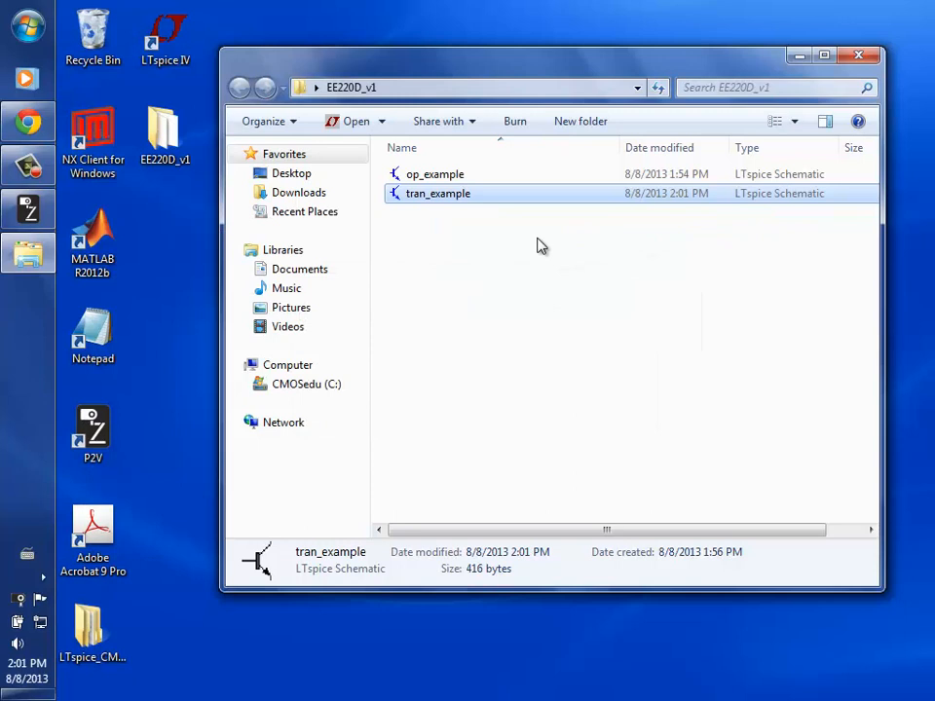
Reopen the tran_example schematic, run the transient simulation and plot the Vsource node voltage
double_click(400, 198)
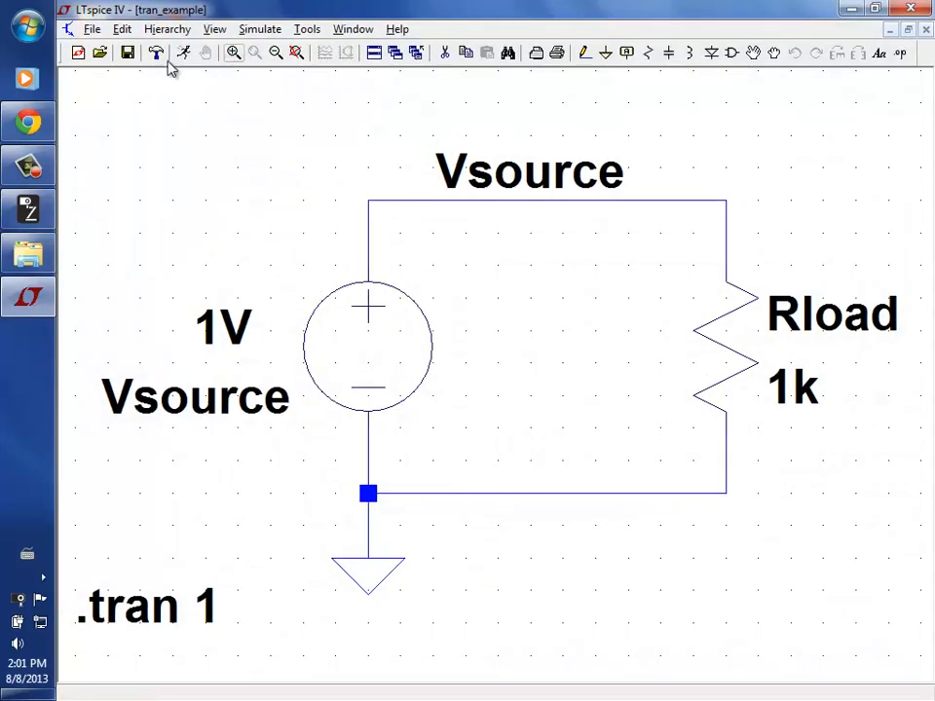
left_click(184, 54)
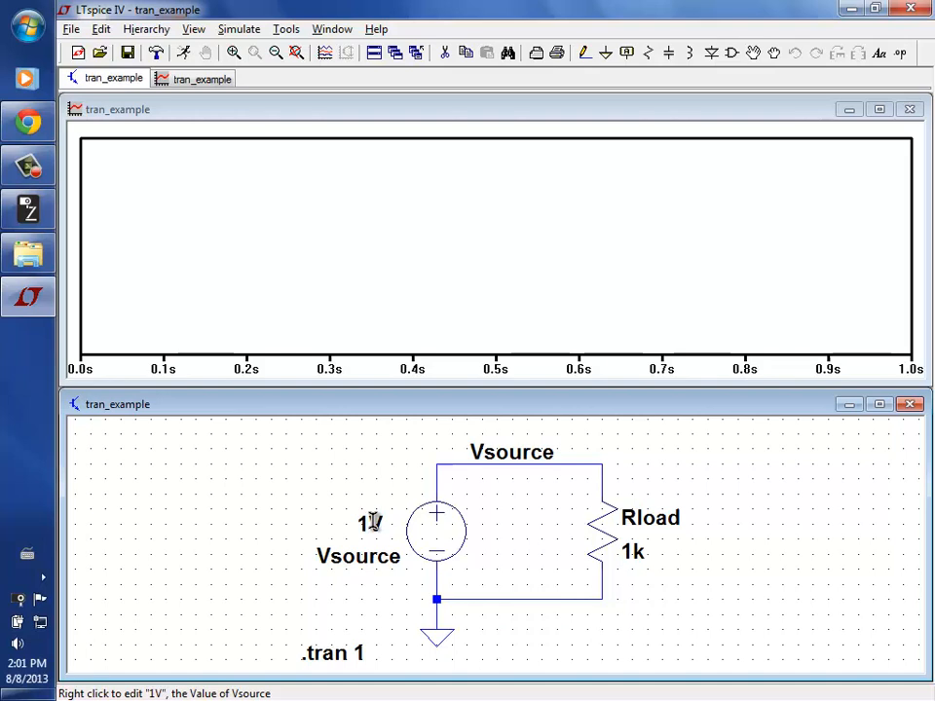
left_click(526, 451)
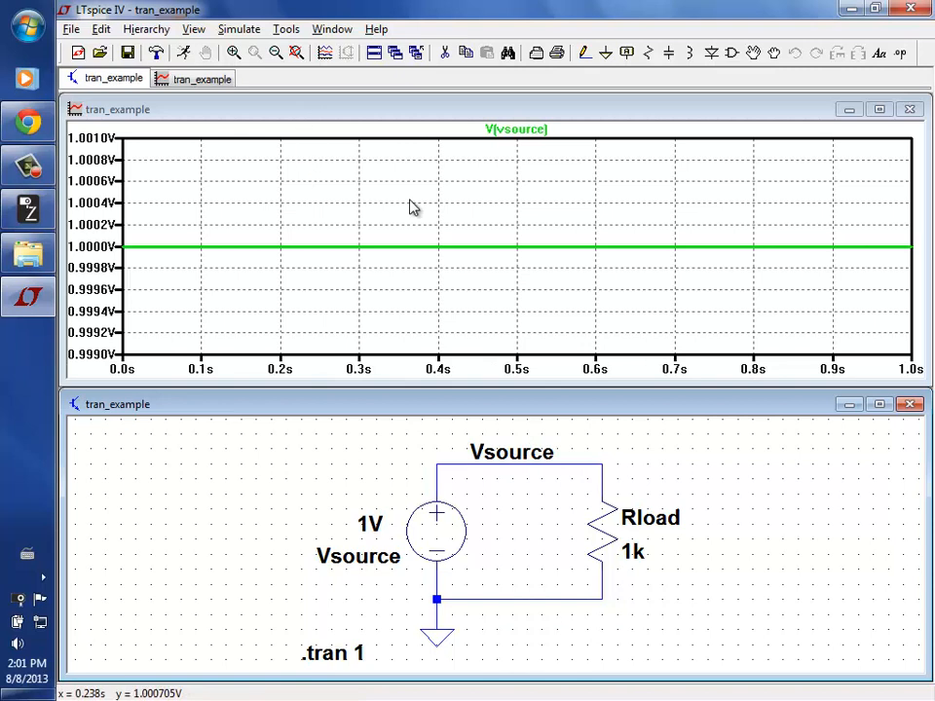
Add a second plot pane and plot the Rload resistor's current in it
right_click(312, 173)
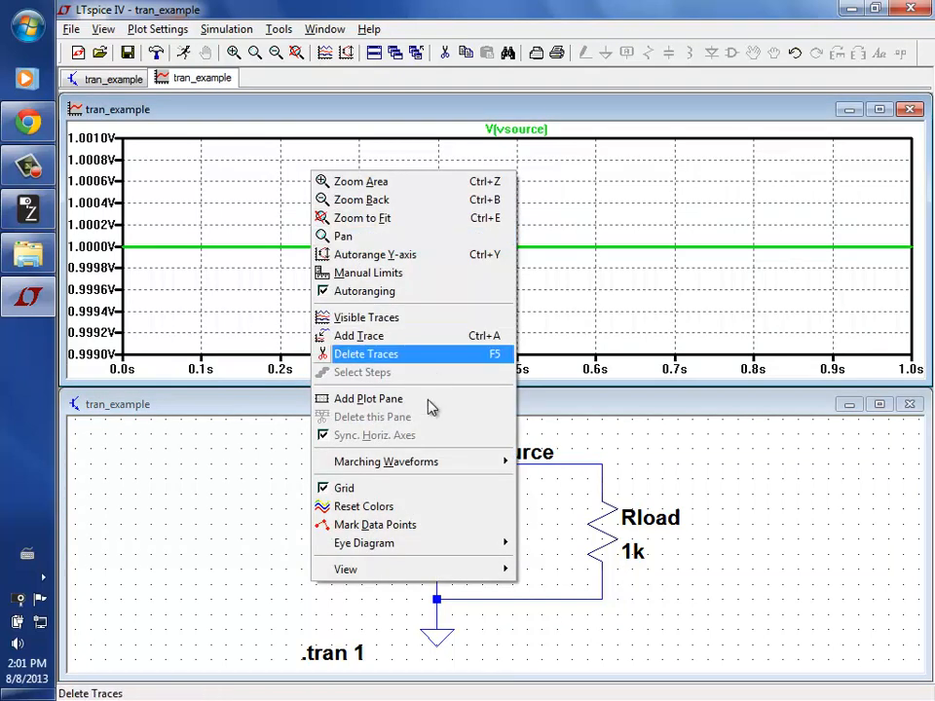
left_click(370, 399)
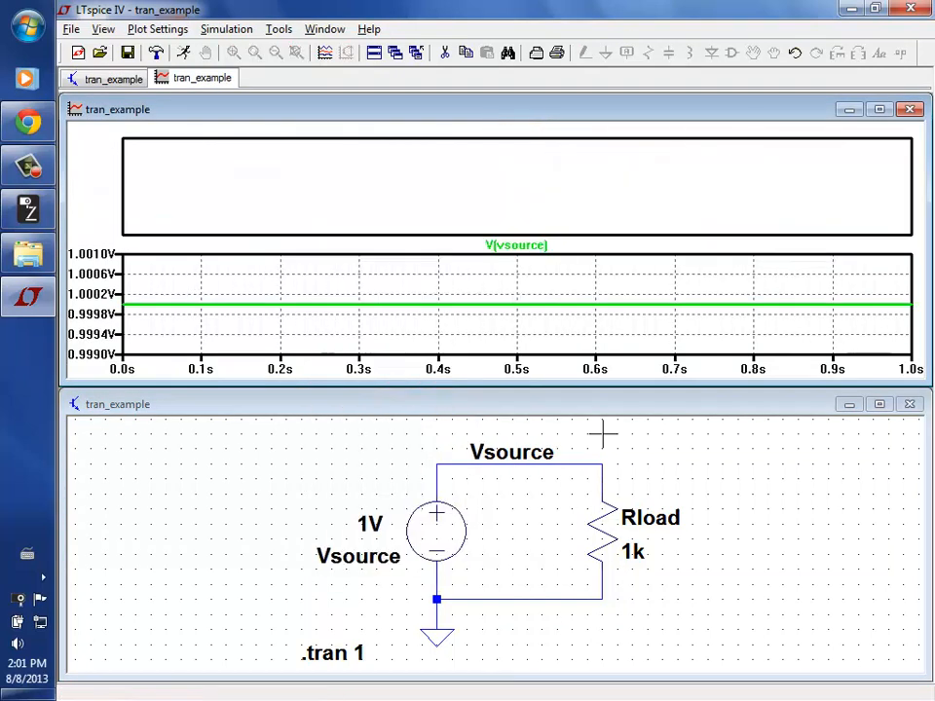
left_click(608, 404)
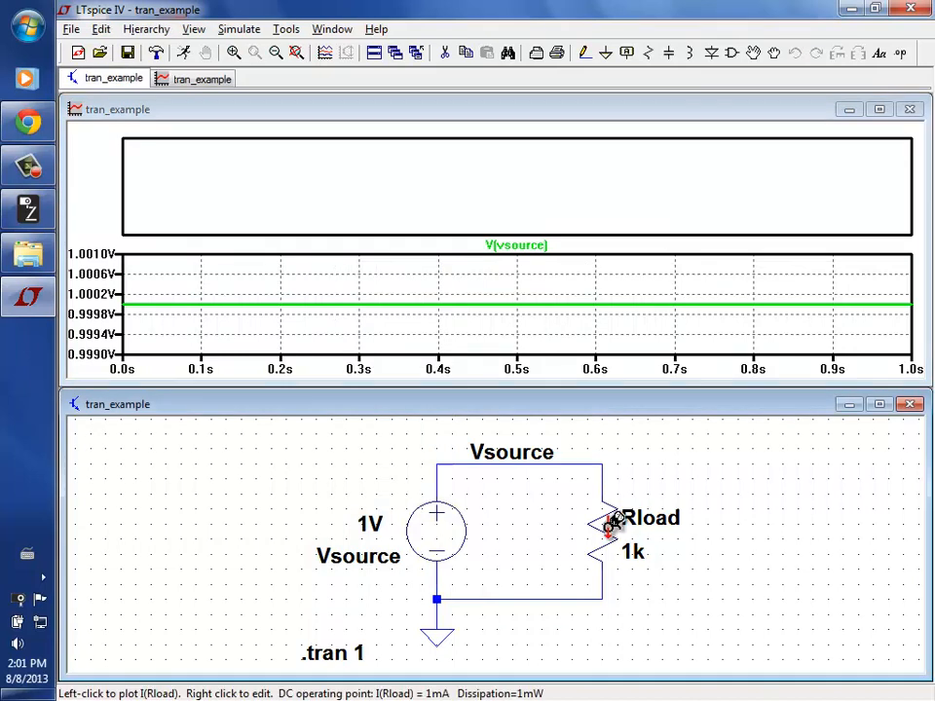
left_click(611, 524)
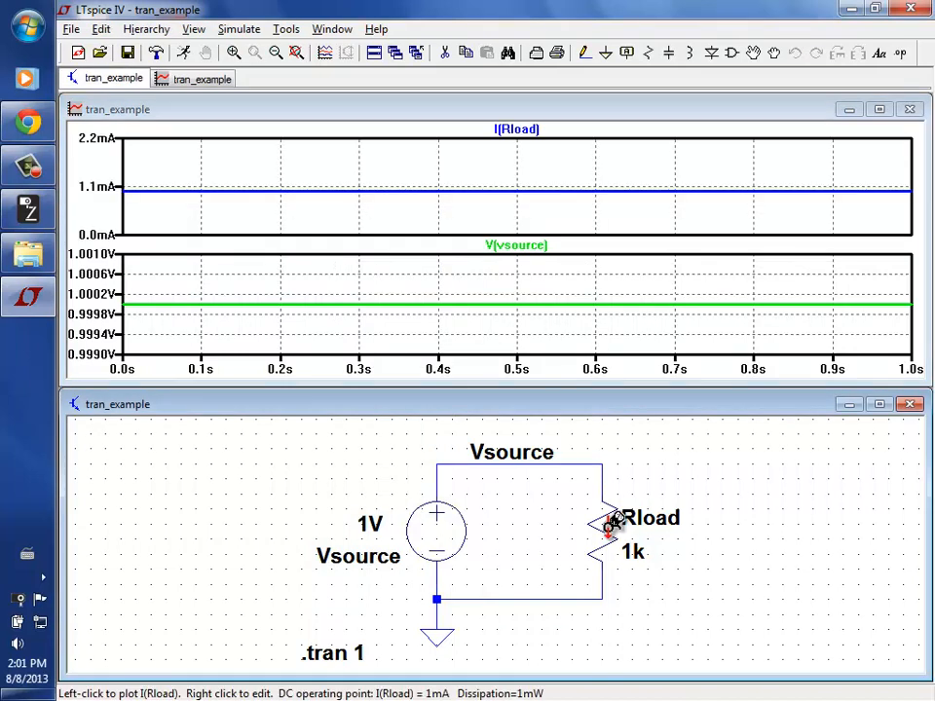
Save the waveform window's plot settings as tran_example.plt in the EE220D_v1 folder
left_click(770, 111)
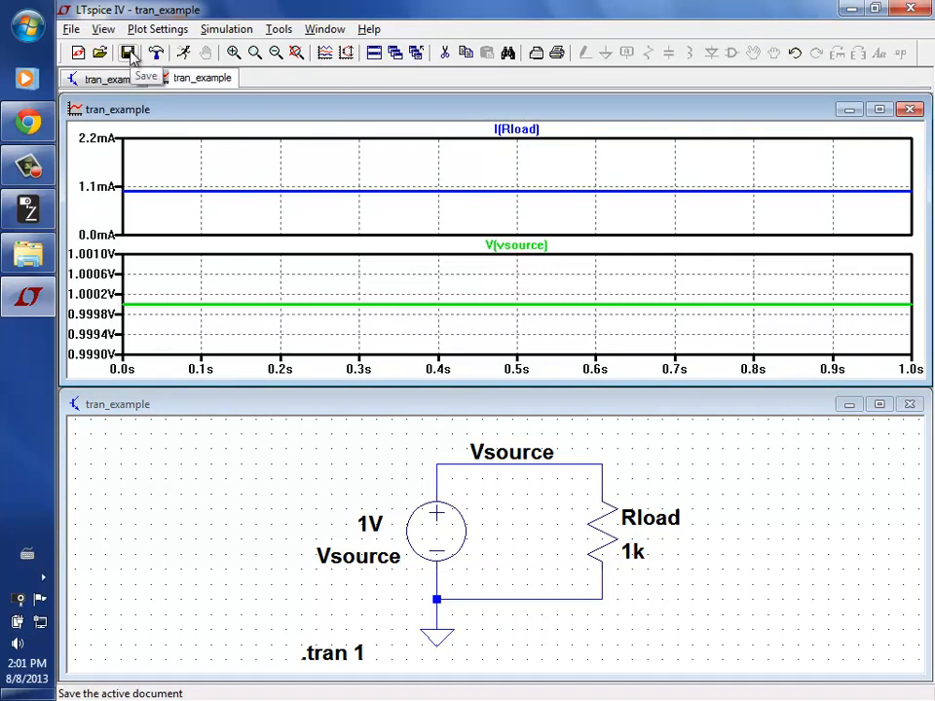
left_click(18, 260)
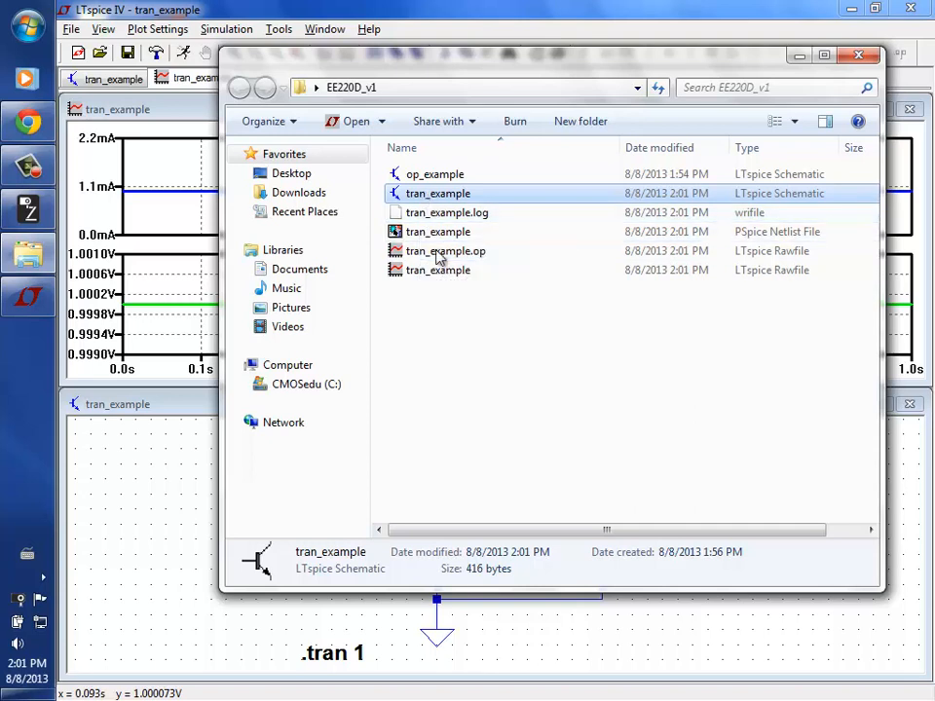
left_click(431, 8)
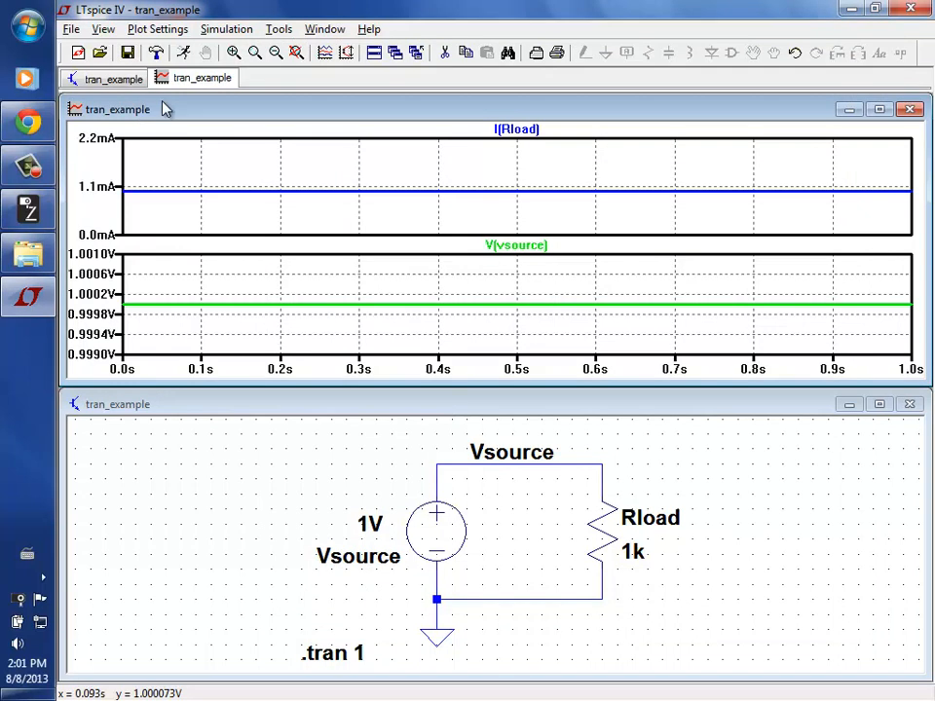
left_click(129, 56)
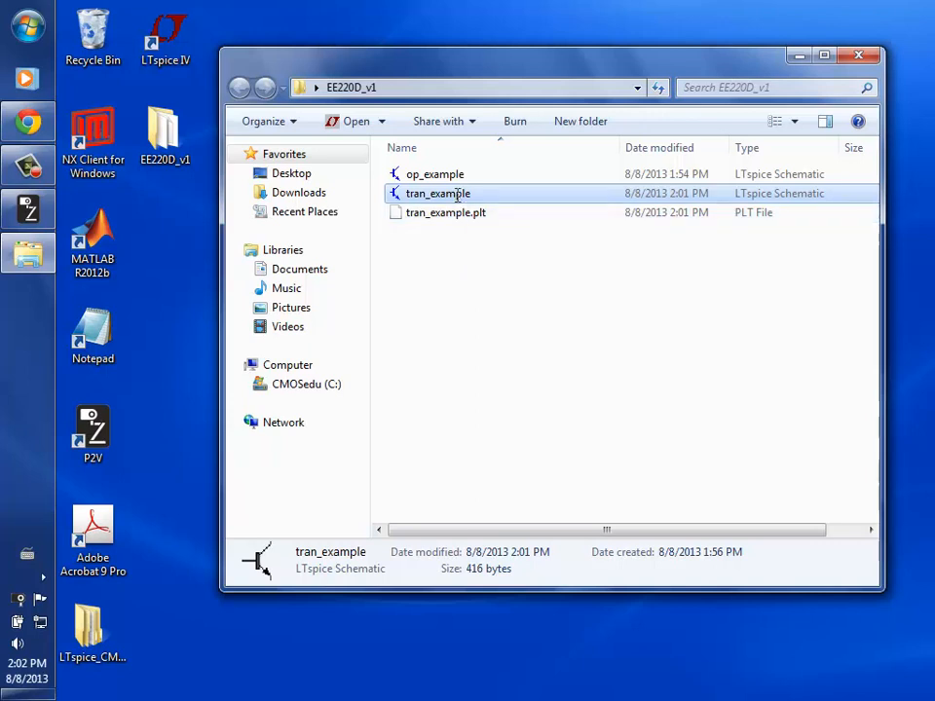
Reopen the tran_example schematic, rerun the simulation with the saved plot settings and maximize the waveform window
left_click(457, 196)
double_click(390, 193)
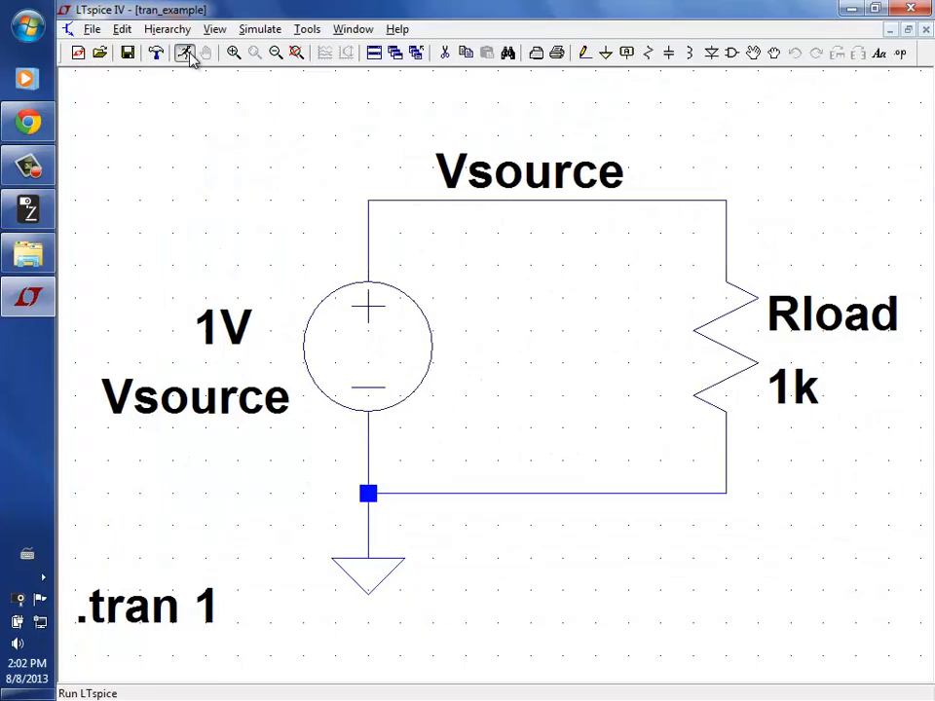
left_click(185, 56)
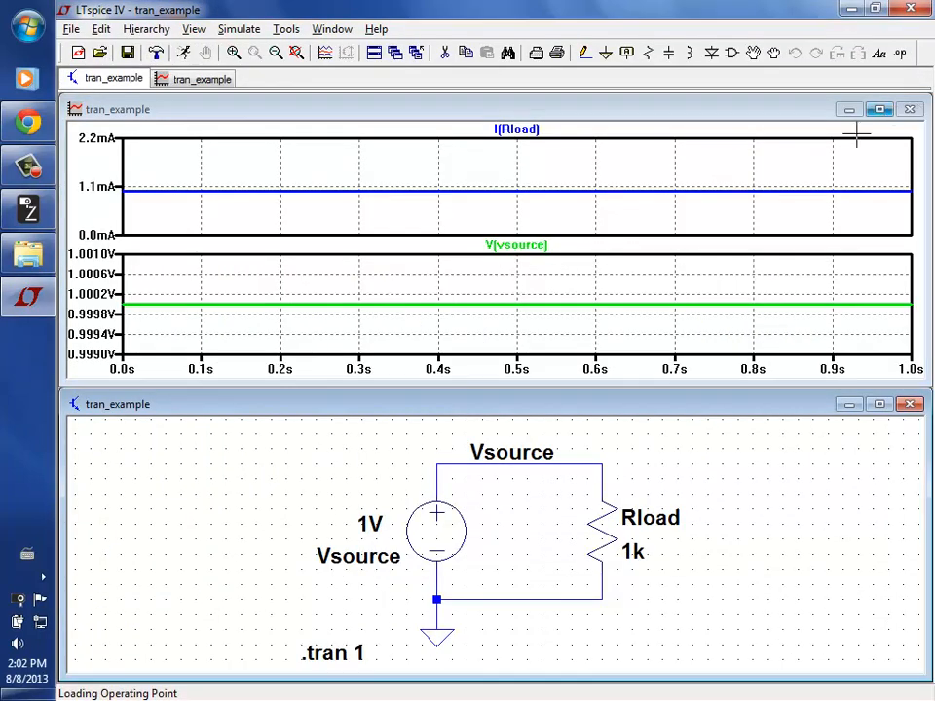
left_click(880, 109)
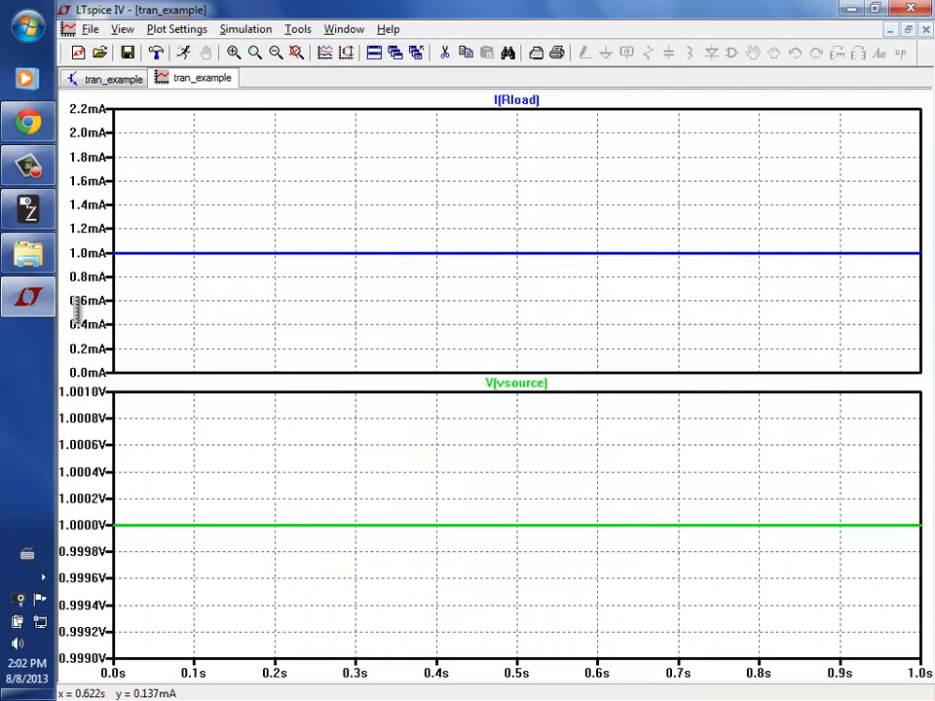
Change the I(Rload) trace expression to I(Rload)-1m, and replace it with the power expression I(Rload)*V(vsource)
right_click(534, 101)
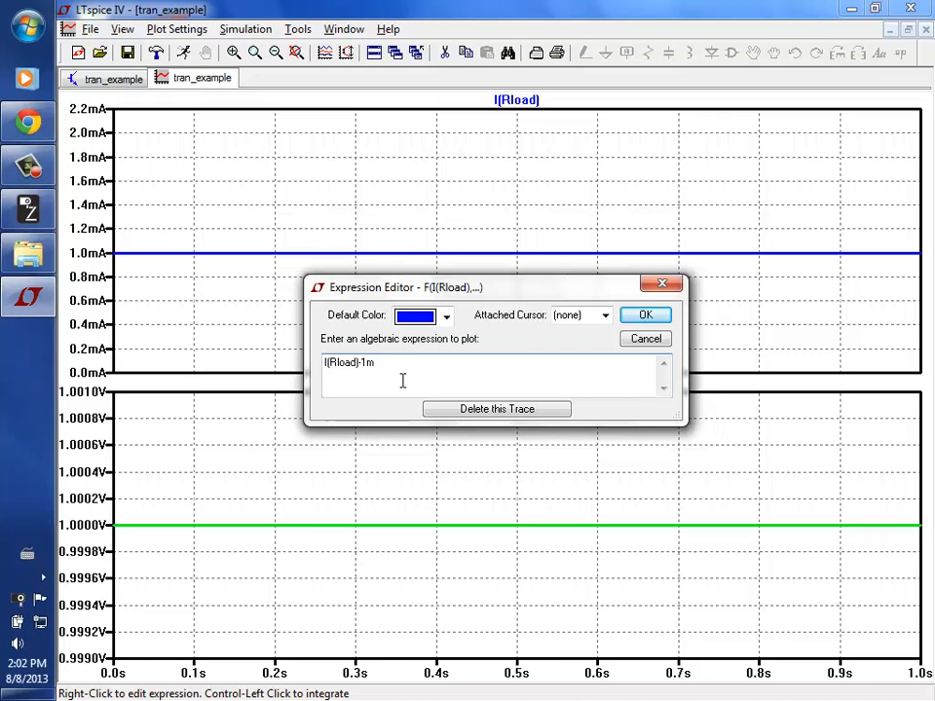
key("Return")
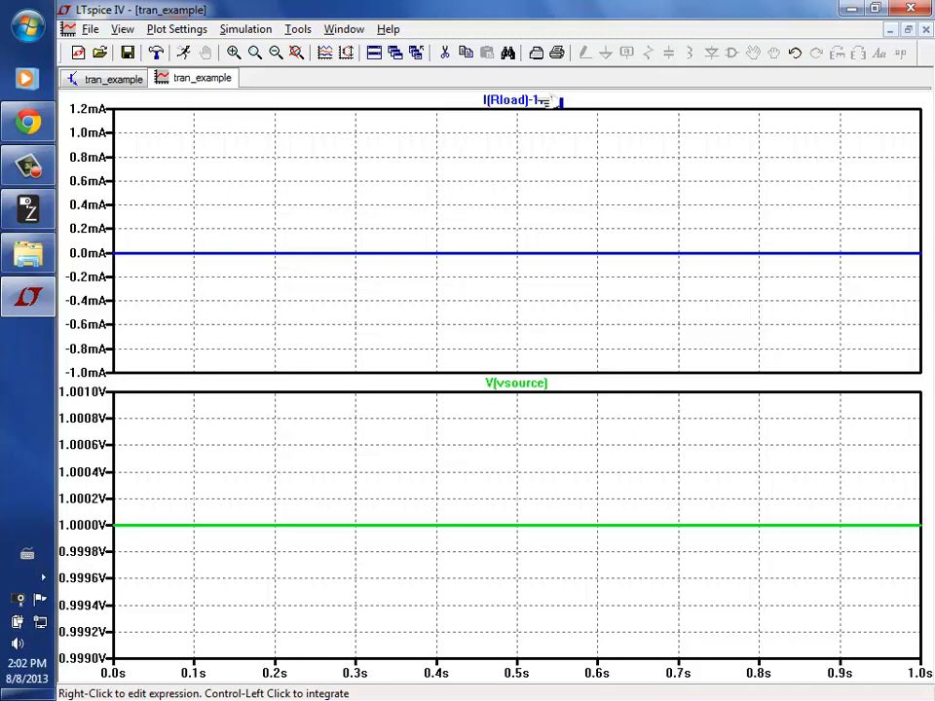
right_click(526, 107)
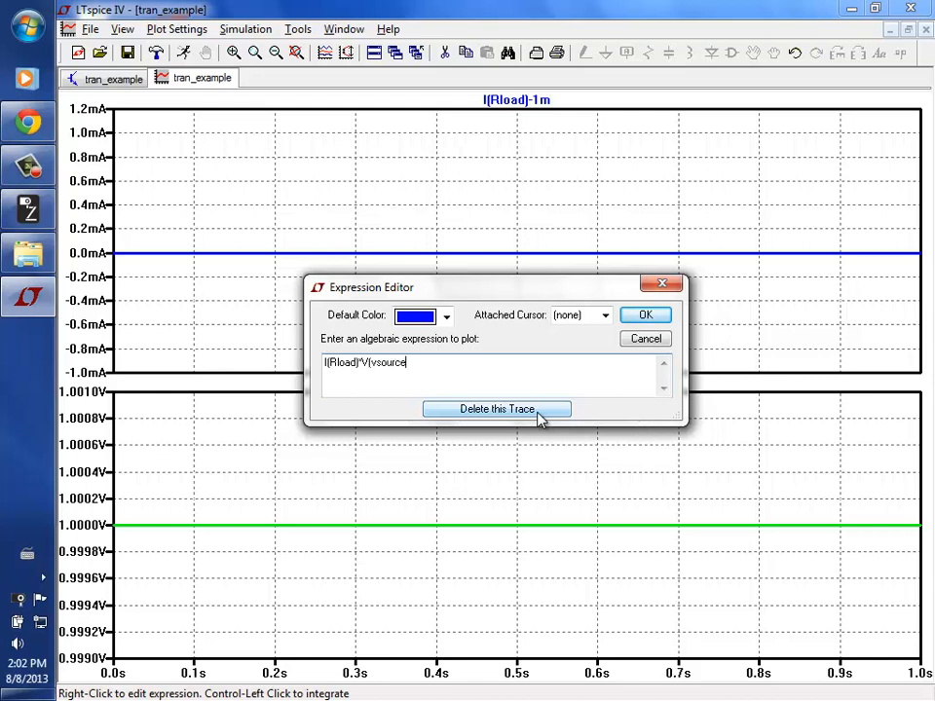
key("Return")
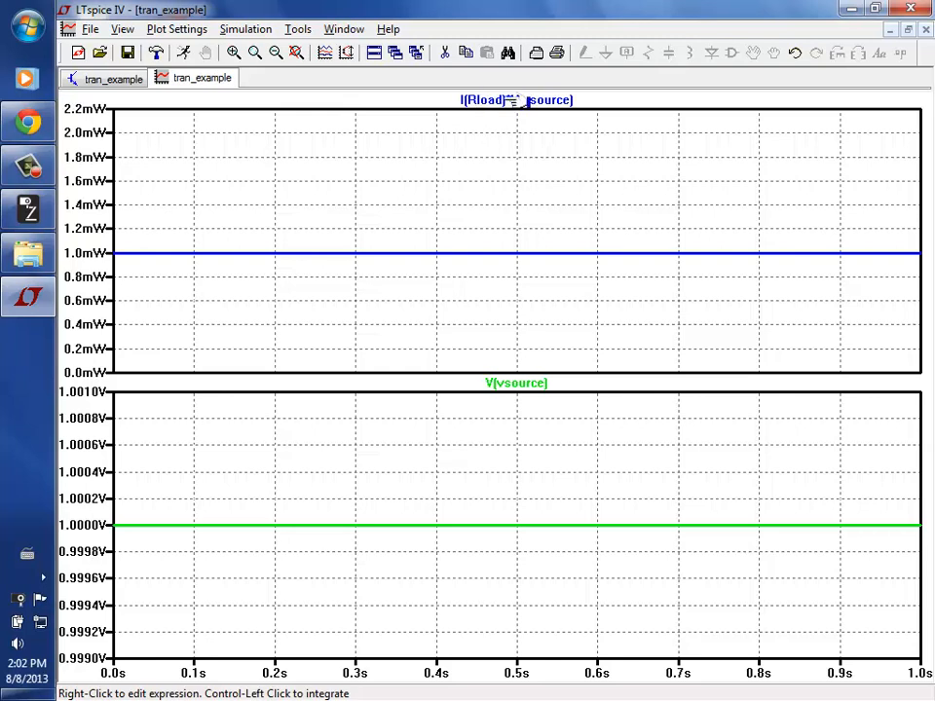
Exit LTspice and move the tran_example schematic from the EE220D_v1 folder to the Recycle Bin
left_click(923, 6)
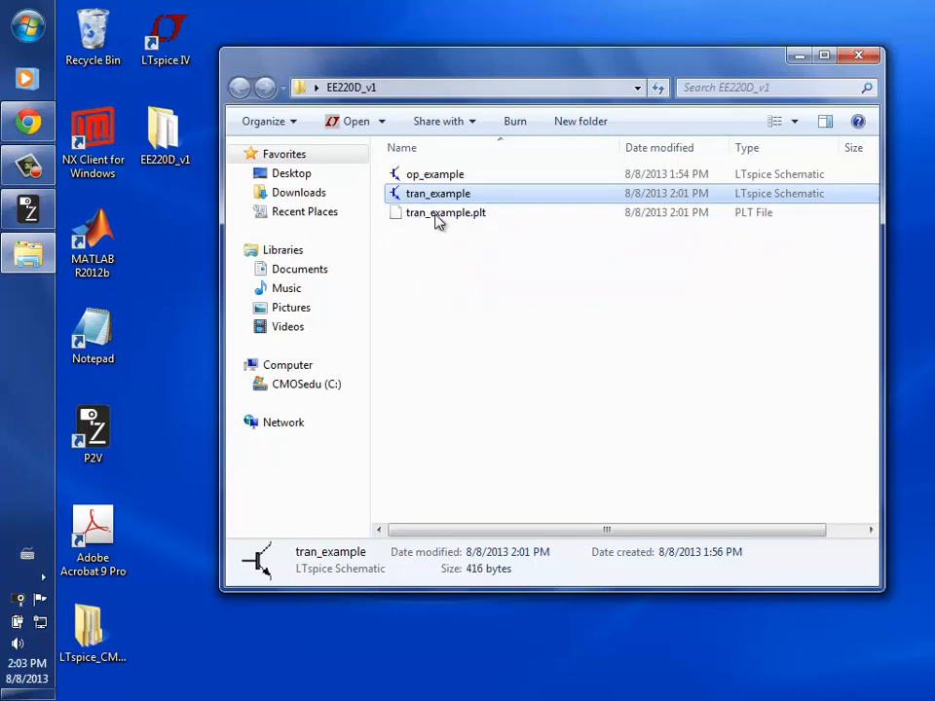
left_click_drag(409, 199, 92, 39)
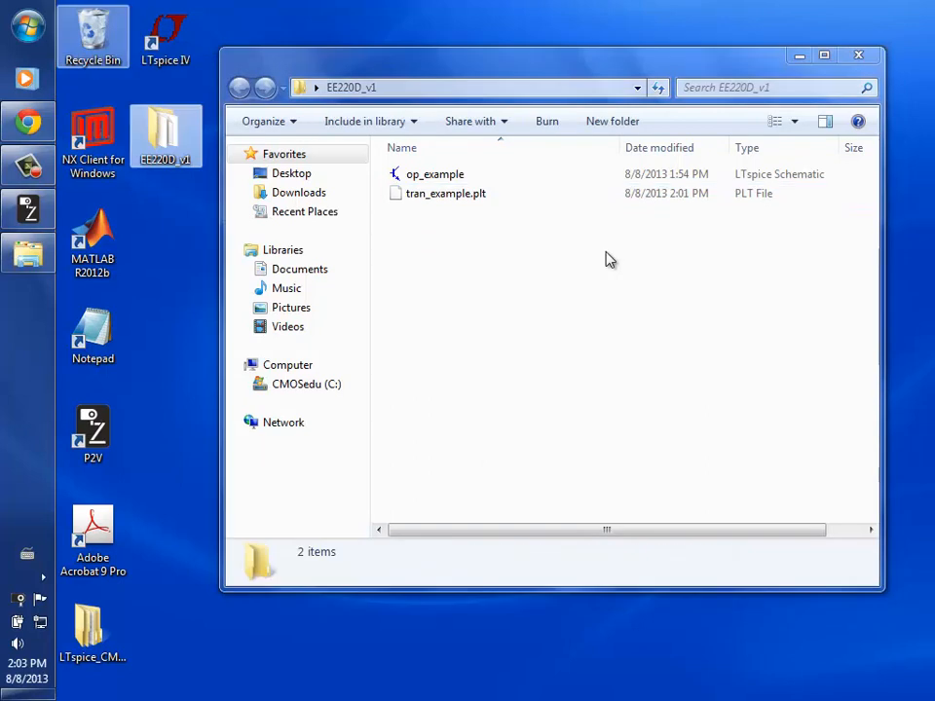
Start LTspice from the op_example schematic, close that schematic, and save a new blank symbol as tran_example in the EE220D_v1 folder
double_click(394, 176)
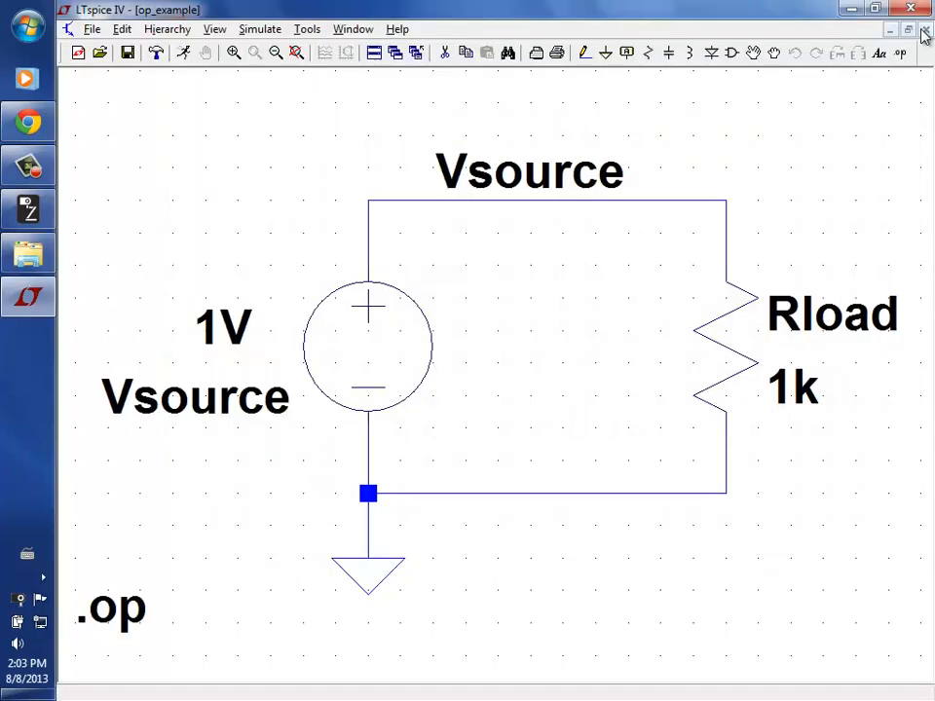
left_click(925, 30)
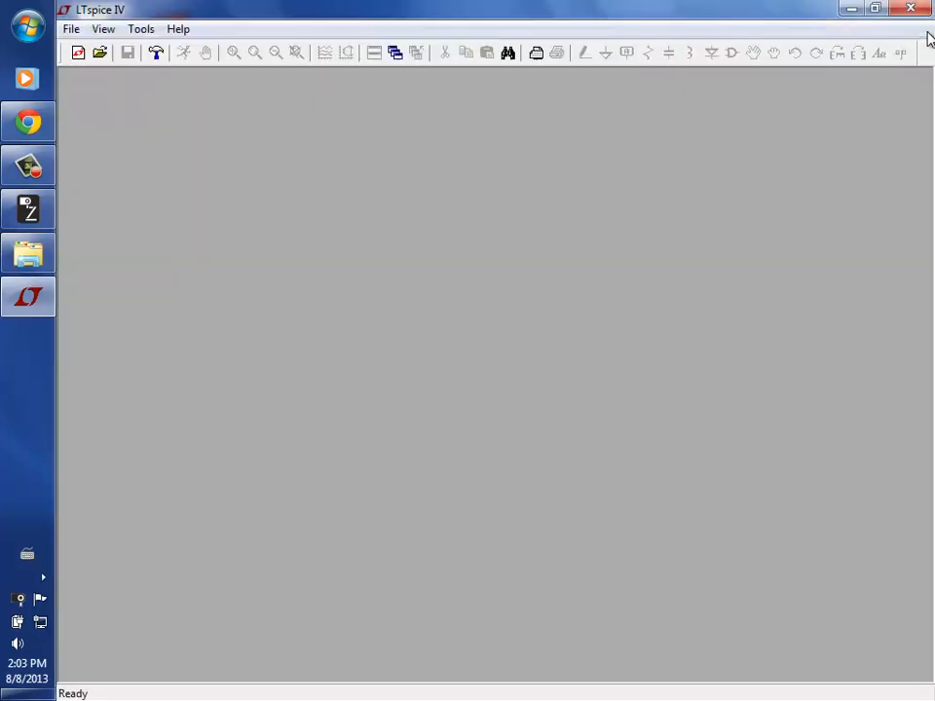
left_click(71, 29)
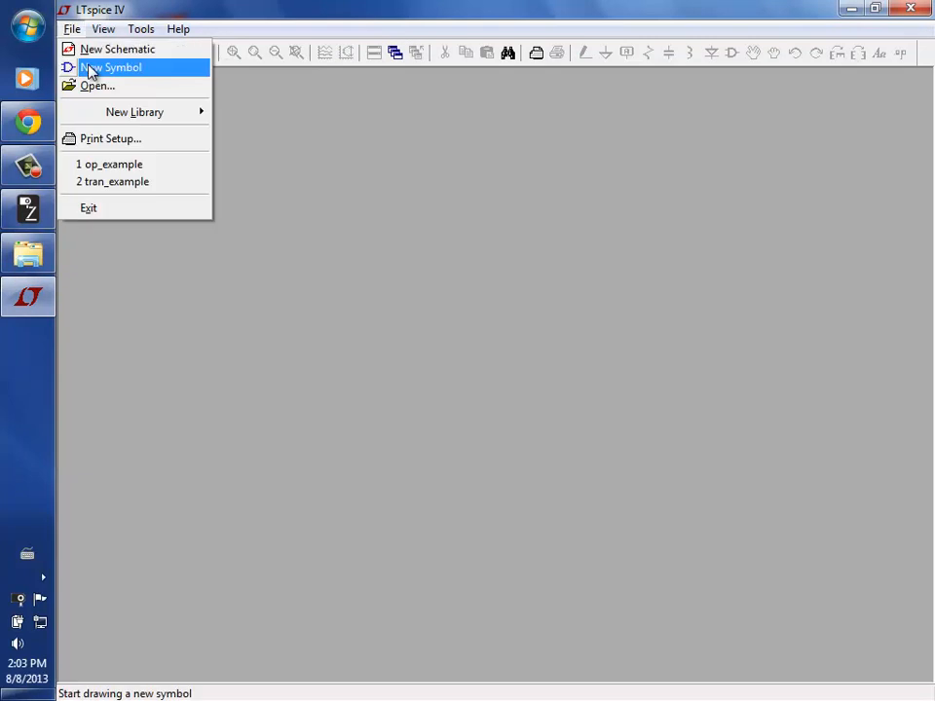
left_click(90, 68)
left_click(93, 29)
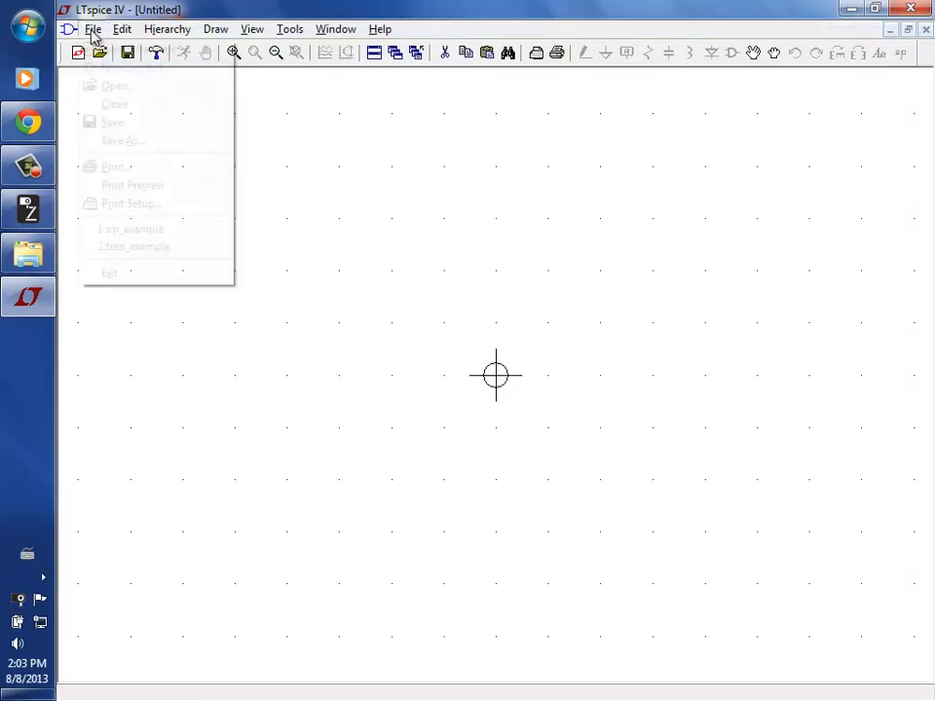
left_click(132, 141)
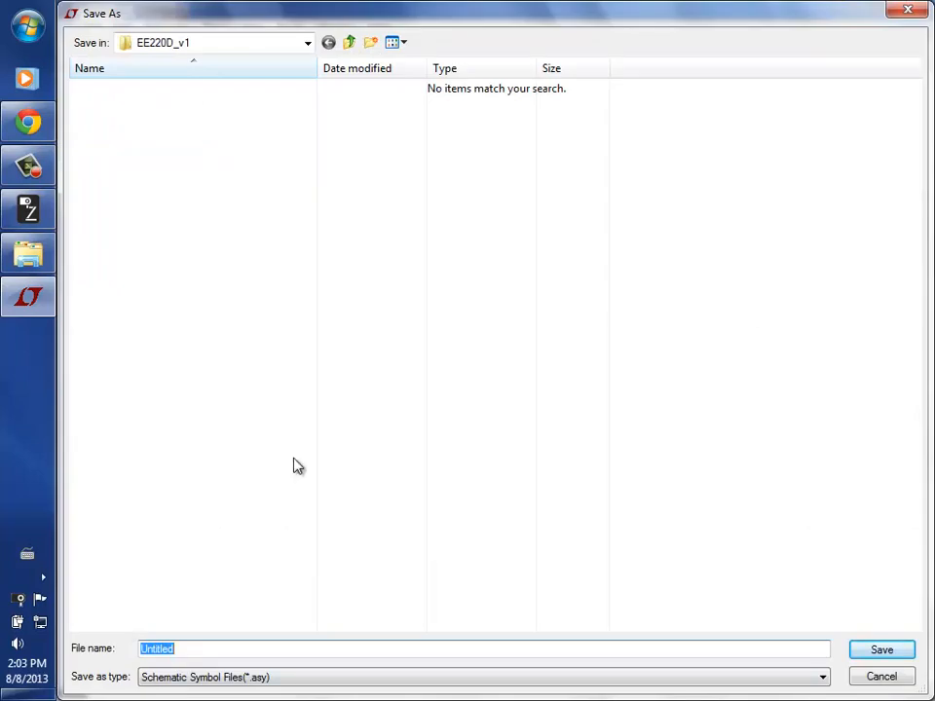
type("tran_")
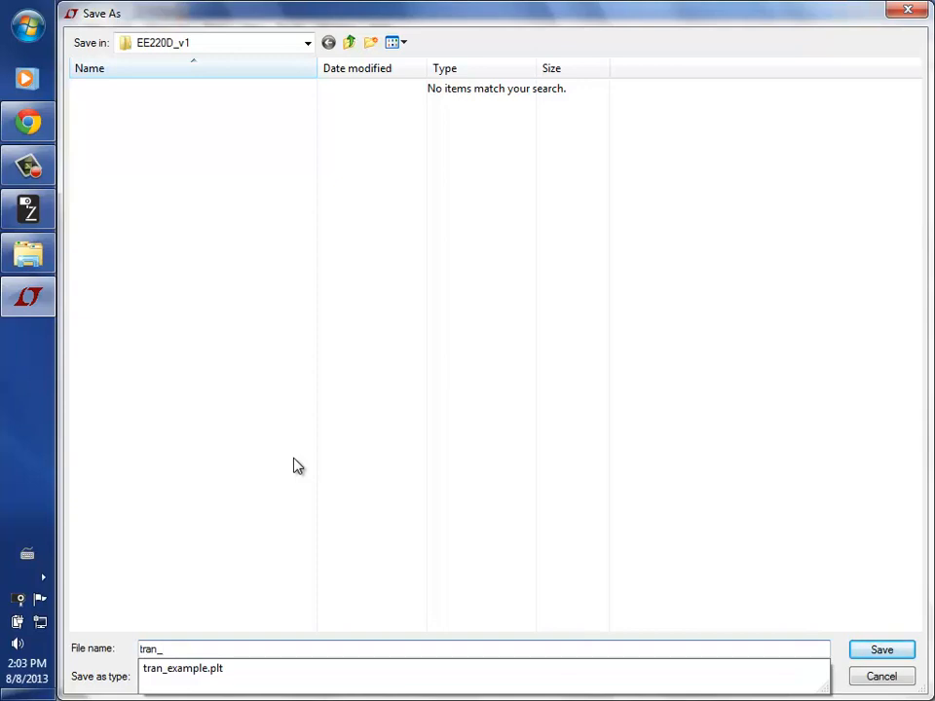
type("example")
key("Return")
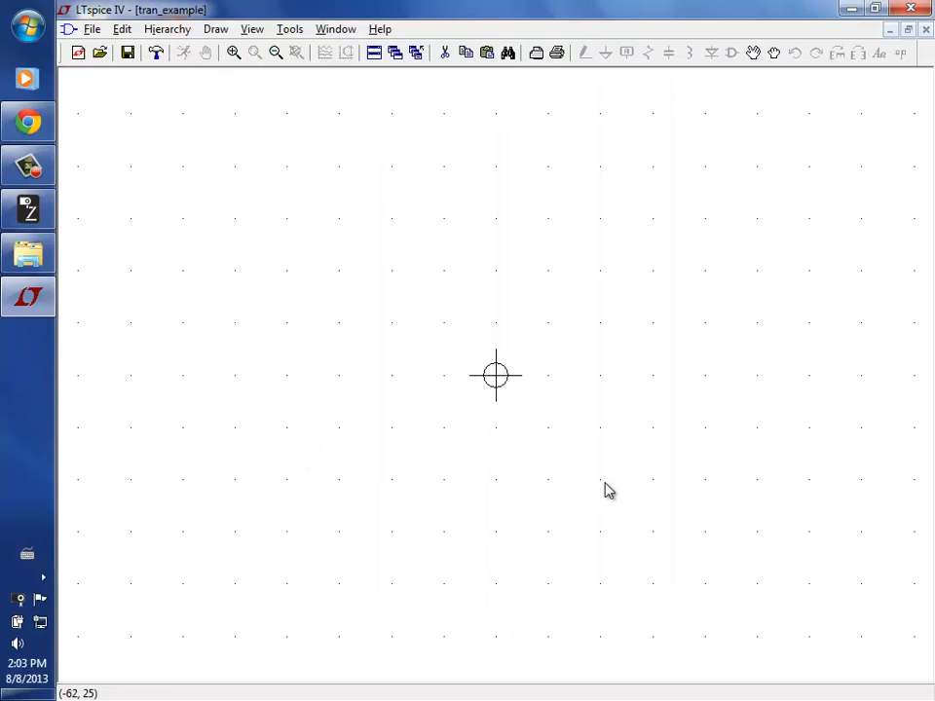
Check the EE220D_v1 folder for the tran_example.asy symbol file and exit LTspice
left_click(857, 8)
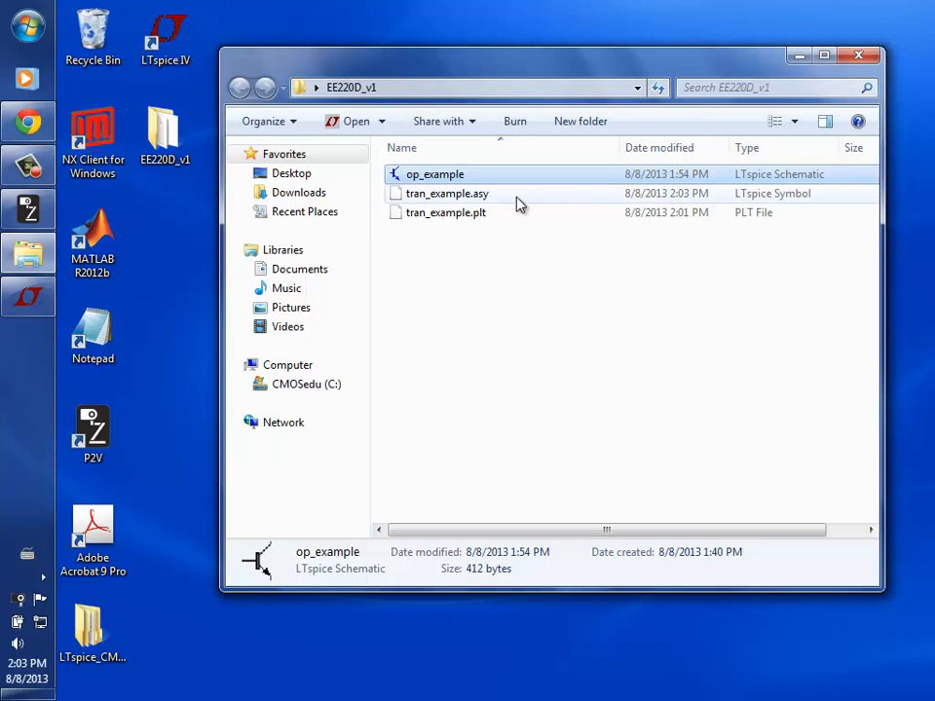
left_click(27, 298)
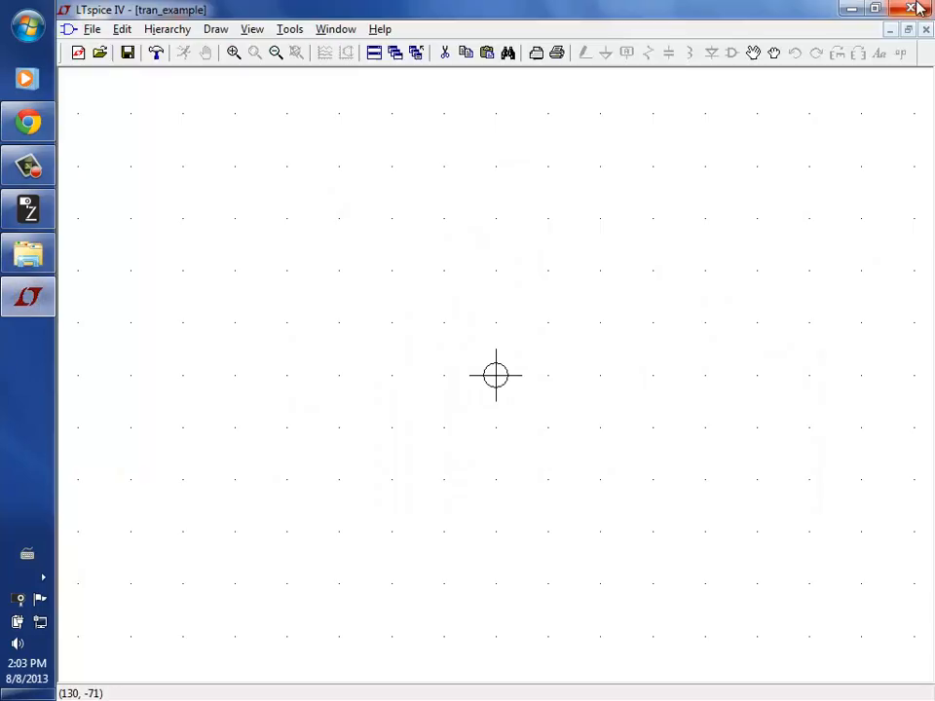
left_click(916, 9)
right_click(566, 322)
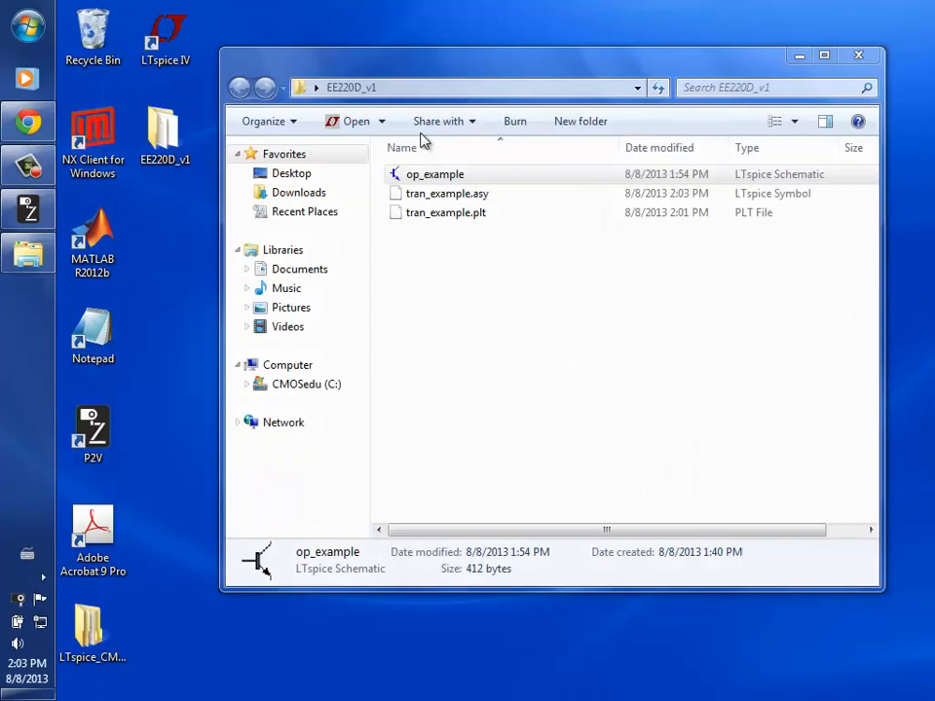
Delete the tran_example.asy symbol file from the EE220D_v1 folder
left_click(433, 198)
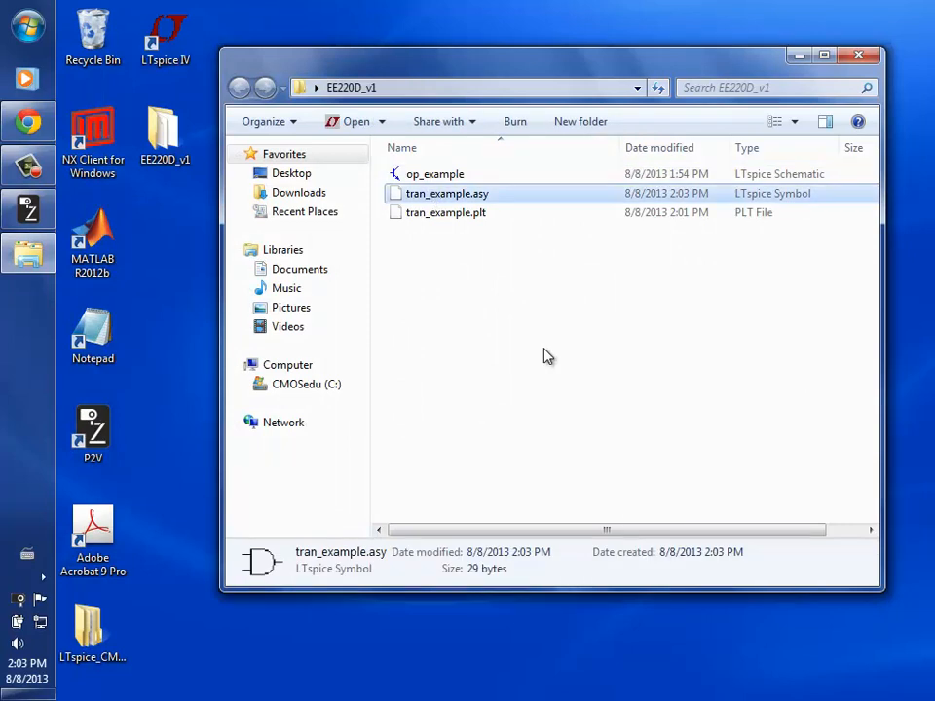
key("Delete")
left_click(565, 434)
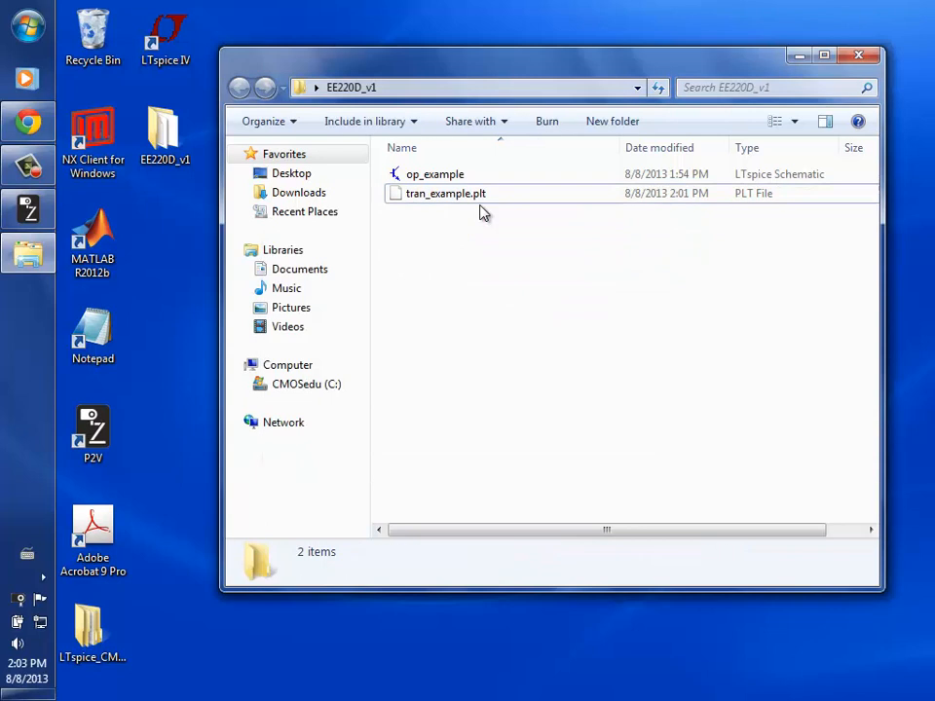
Start LTspice IV and create a new blank schematic
double_click(147, 29)
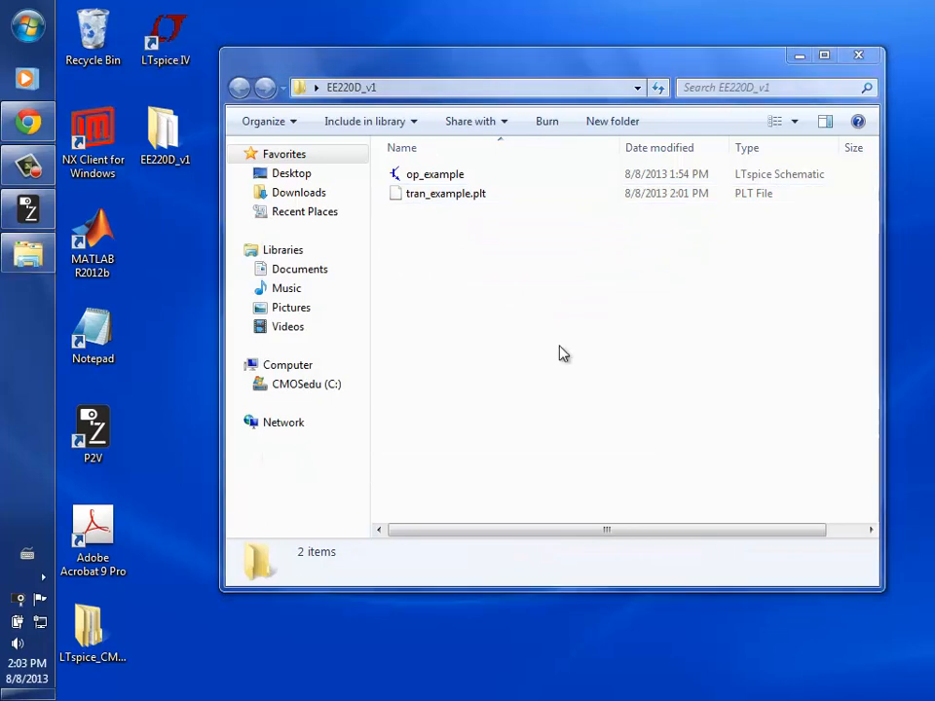
left_click(73, 33)
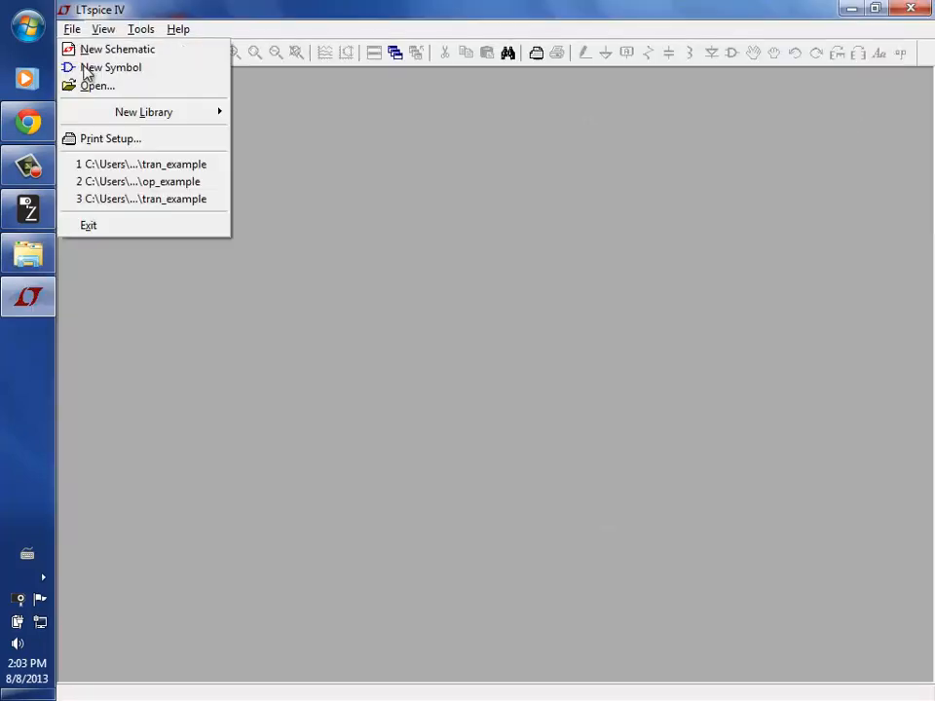
left_click(107, 49)
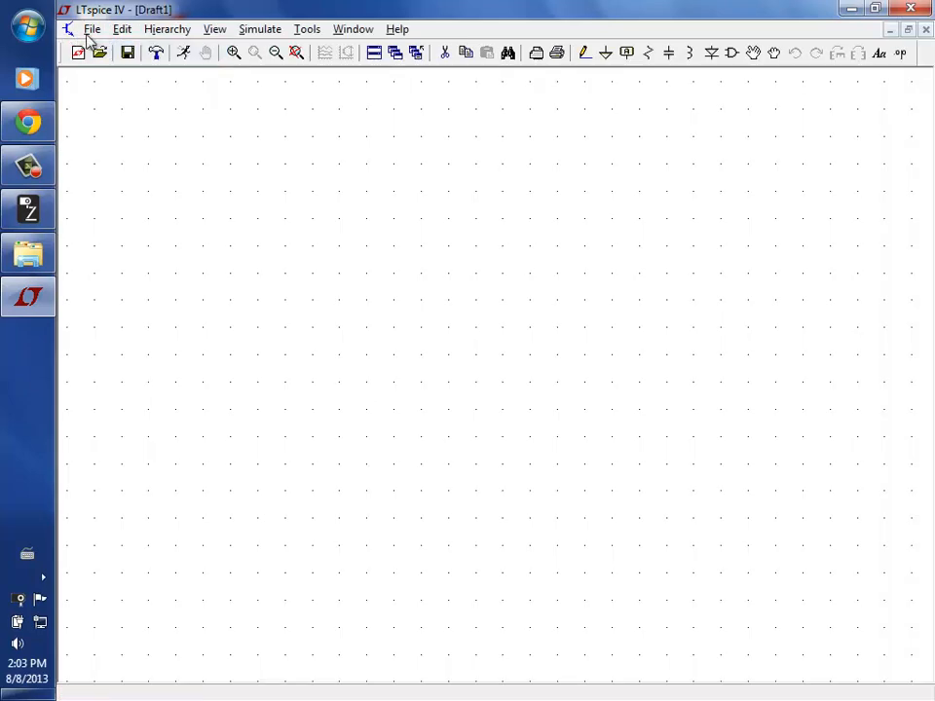
Save the new schematic as tran_example in the EE220D_v1 folder on the Desktop
left_click(91, 31)
left_click(131, 125)
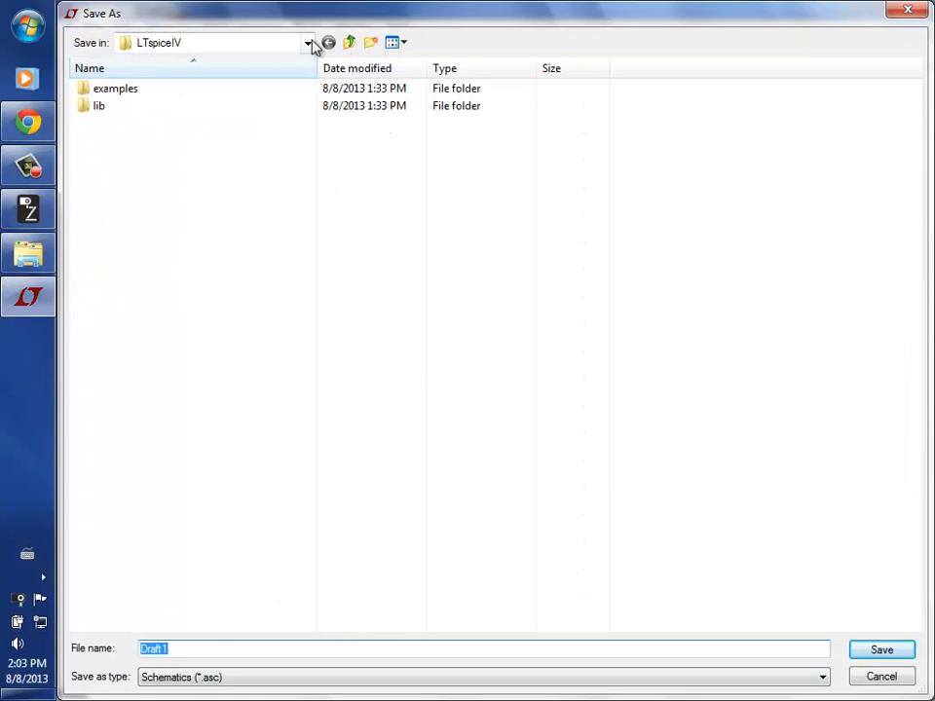
left_click(307, 43)
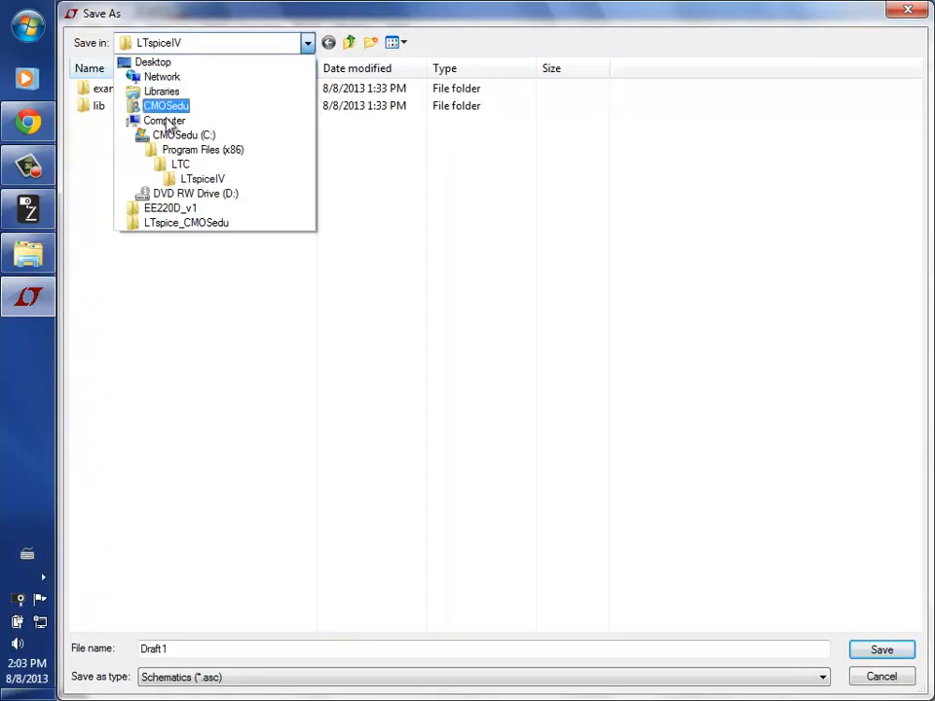
left_click(156, 63)
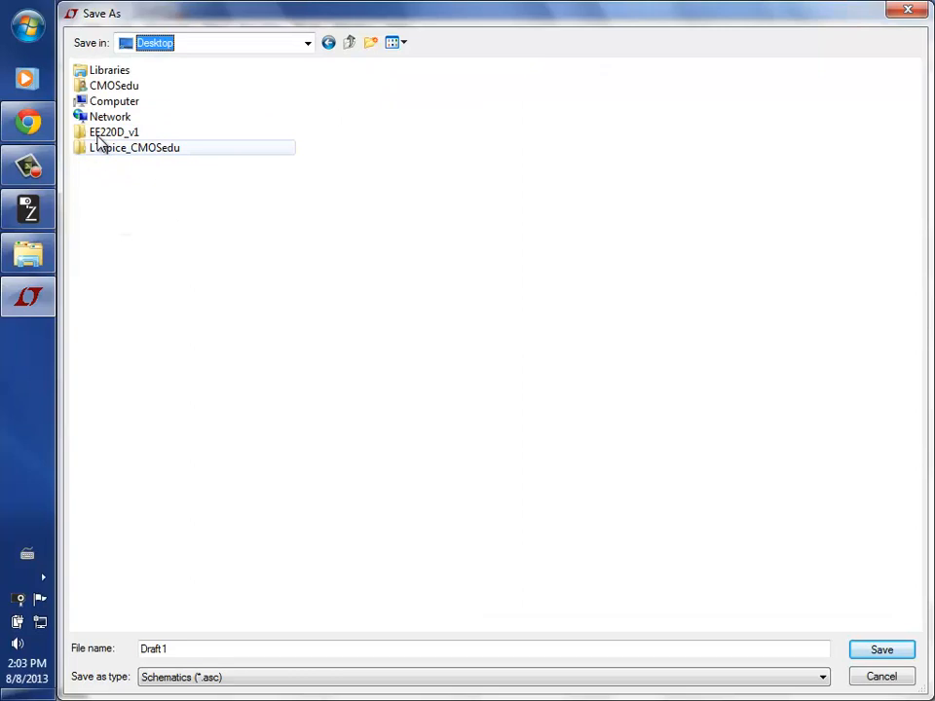
double_click(103, 133)
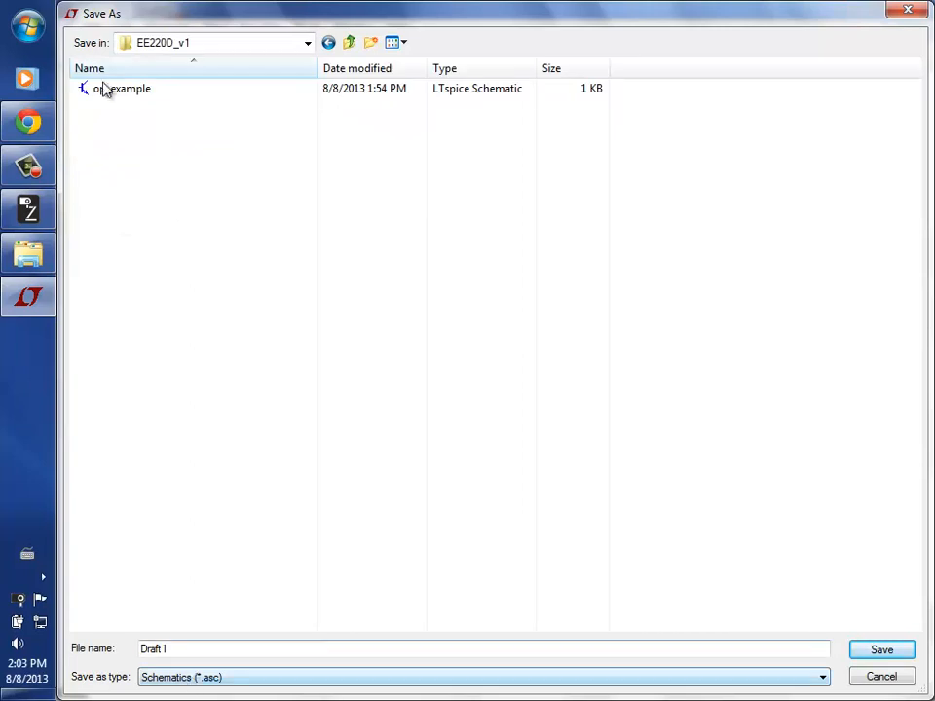
left_click(105, 89)
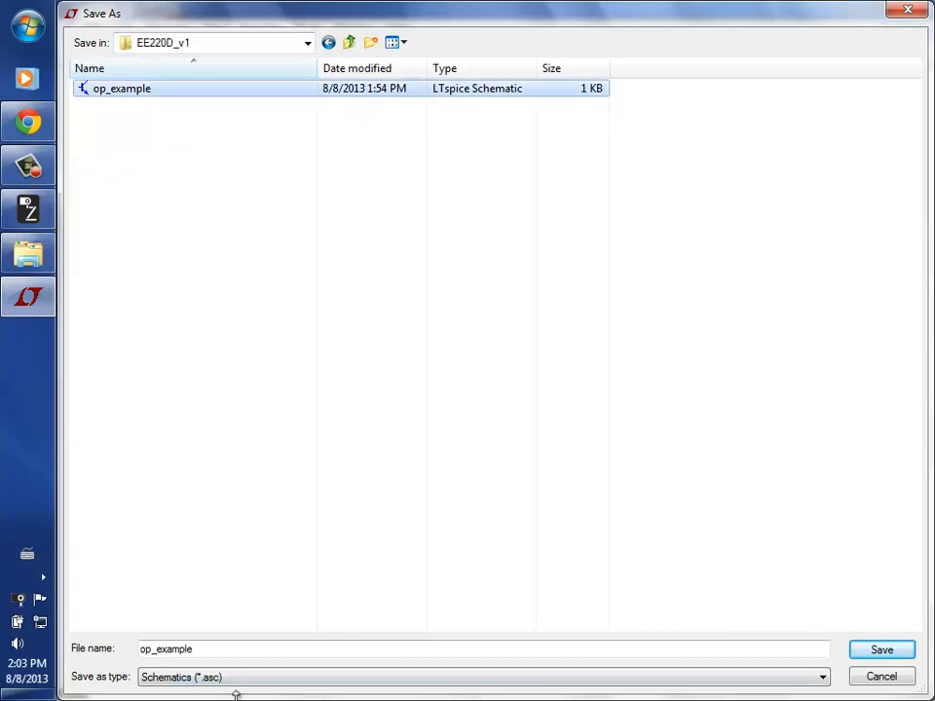
left_click(153, 651)
key("BackSpace")
key("BackSpace")
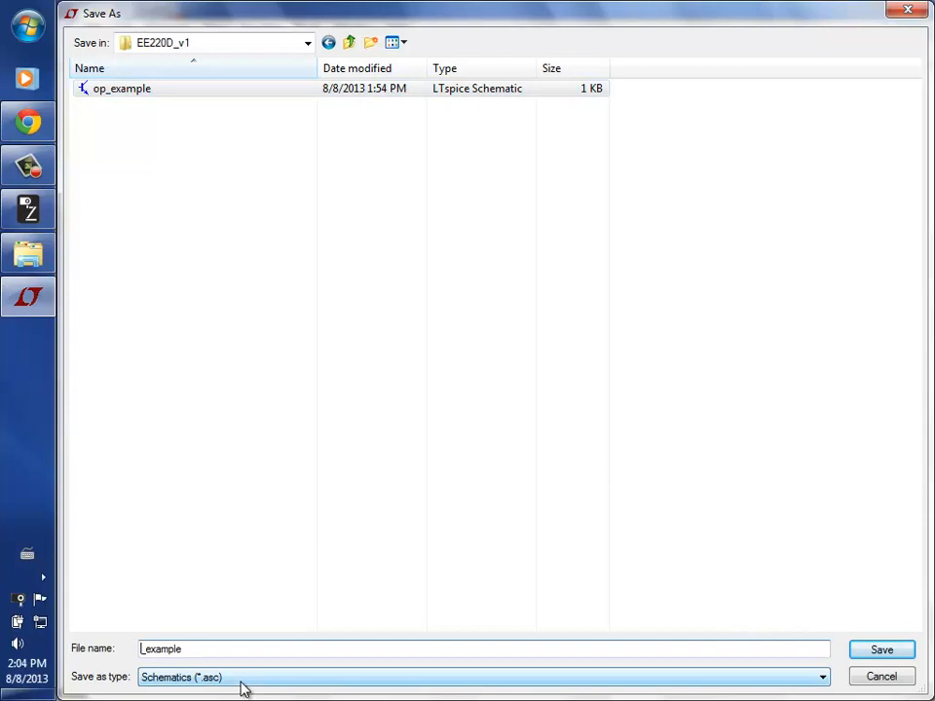
type("tran")
key("Return")
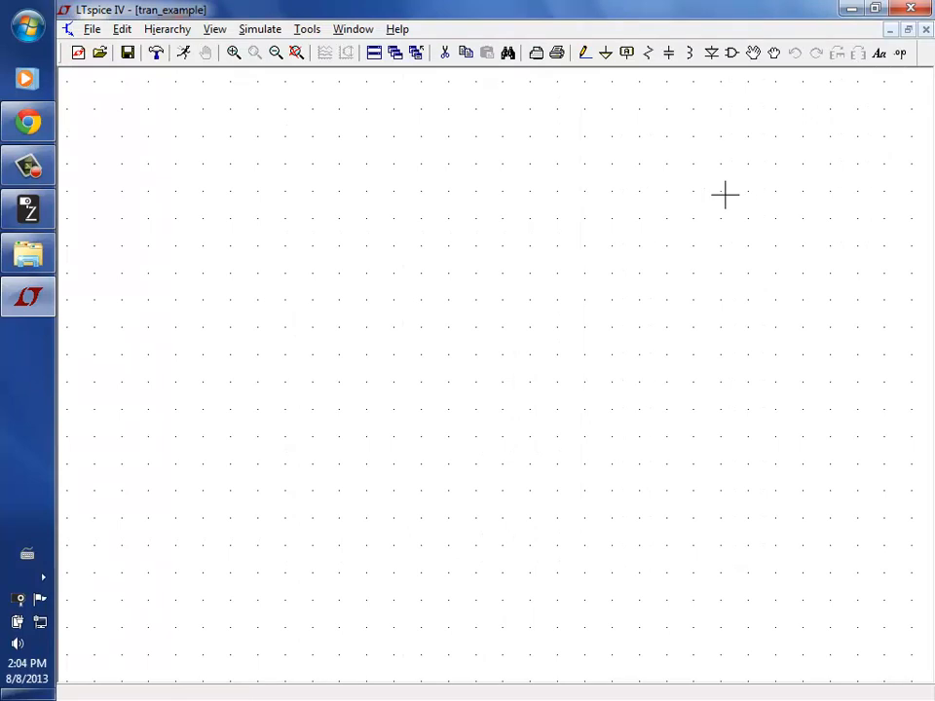
Open the op_example schematic from the EE220D_v1 folder alongside tran_example
left_click(91, 30)
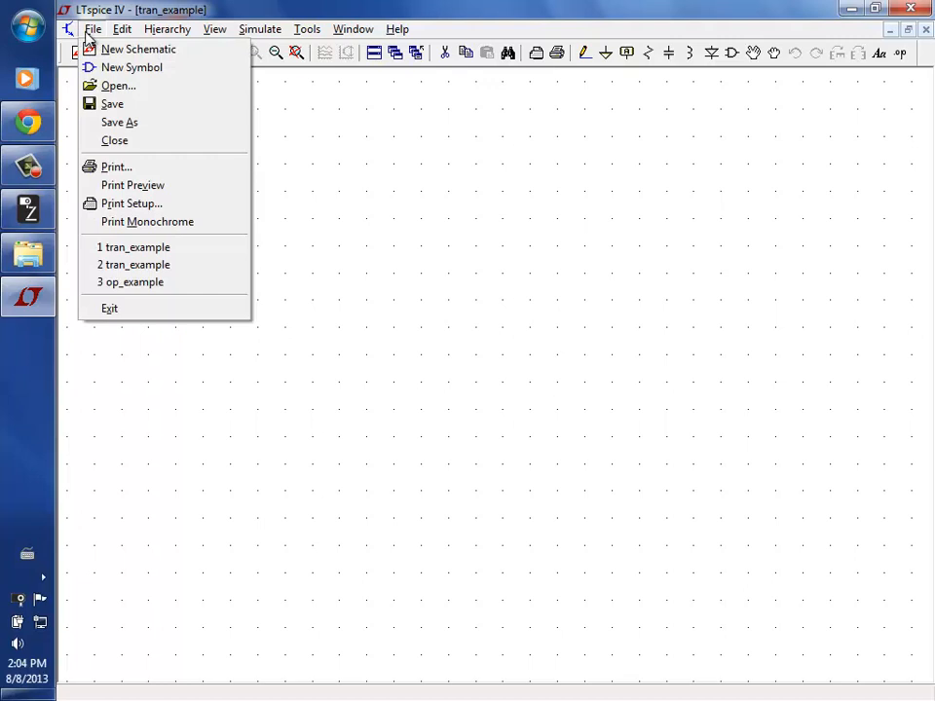
left_click(100, 86)
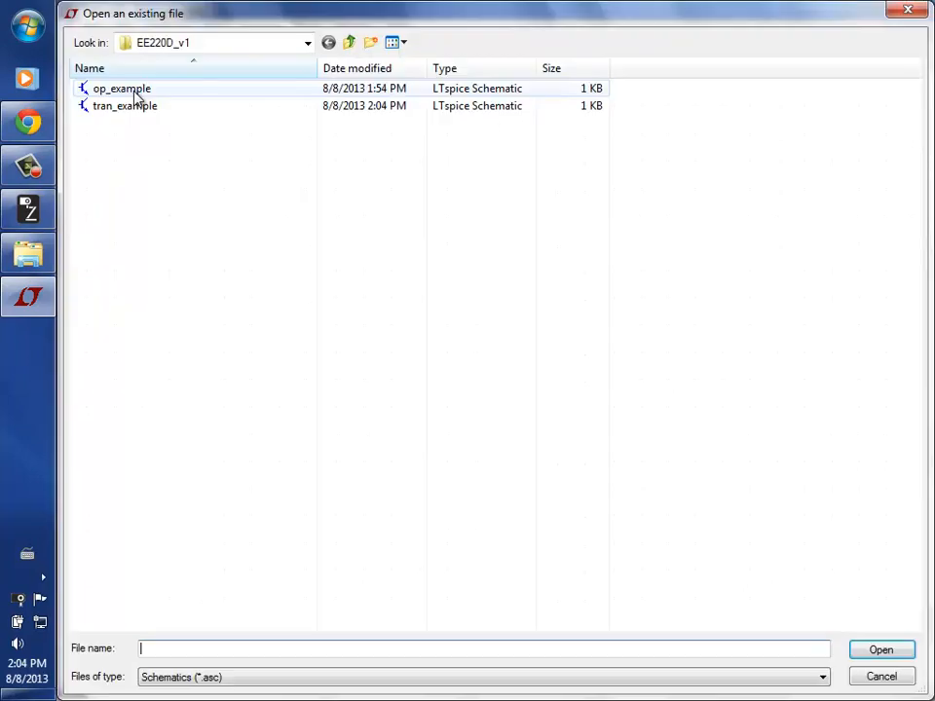
double_click(122, 89)
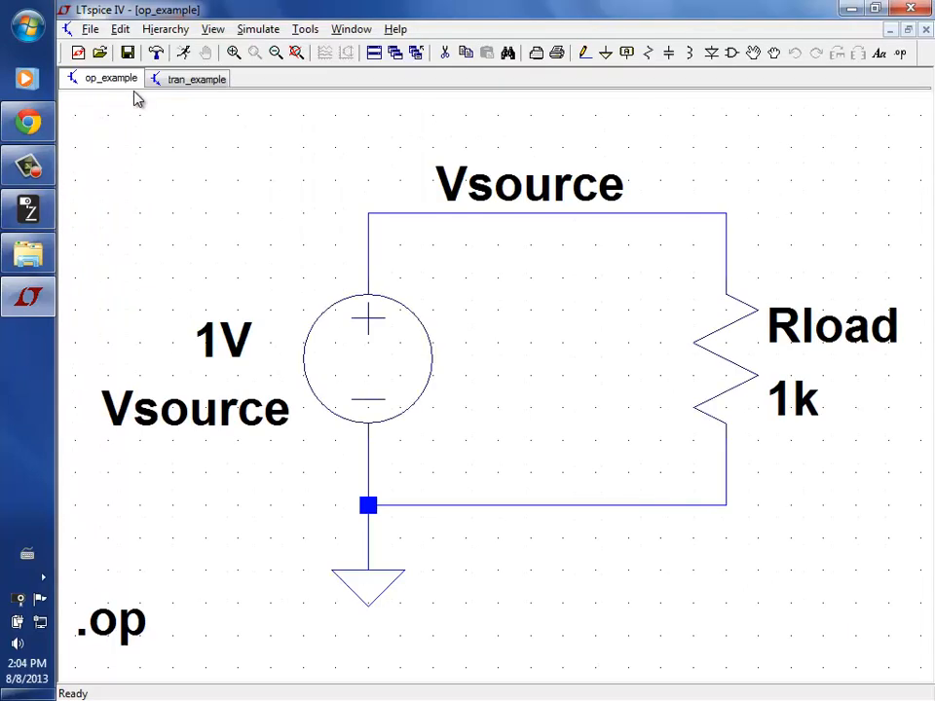
Copy the whole op_example circuit with its .op directive into the tran_example schematic and close op_example
left_click(277, 53)
left_click(278, 54)
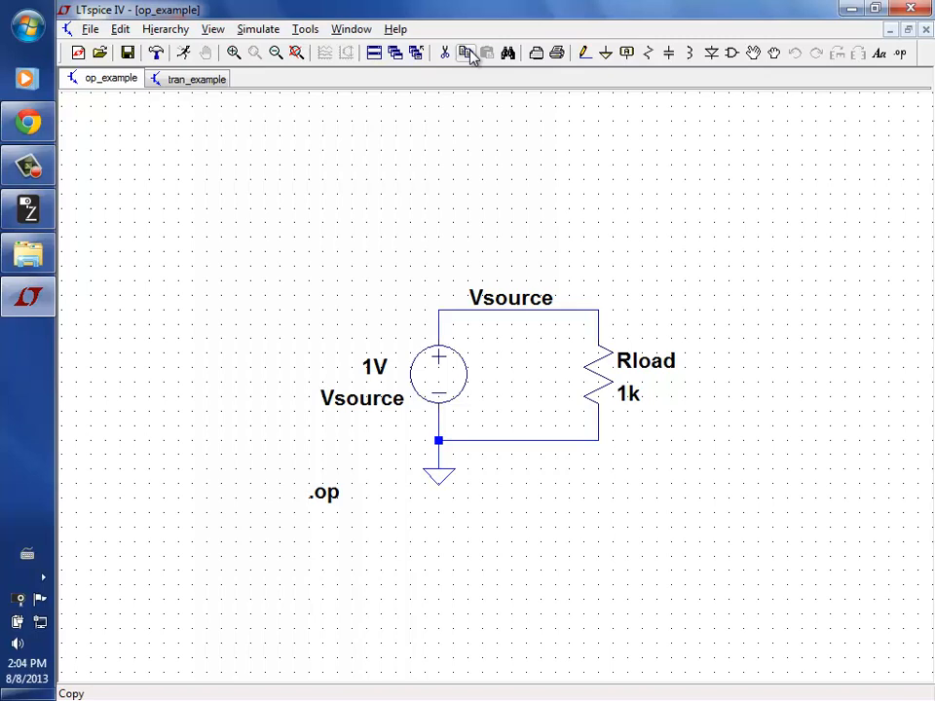
left_click(470, 52)
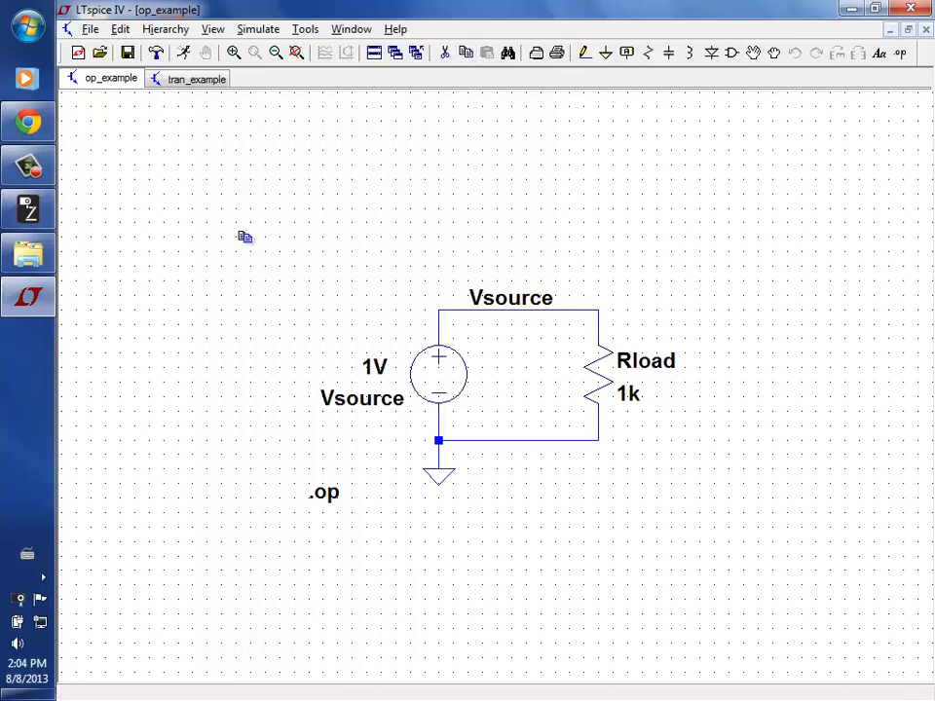
left_click_drag(245, 235, 654, 533)
left_click_drag(759, 566, 759, 566)
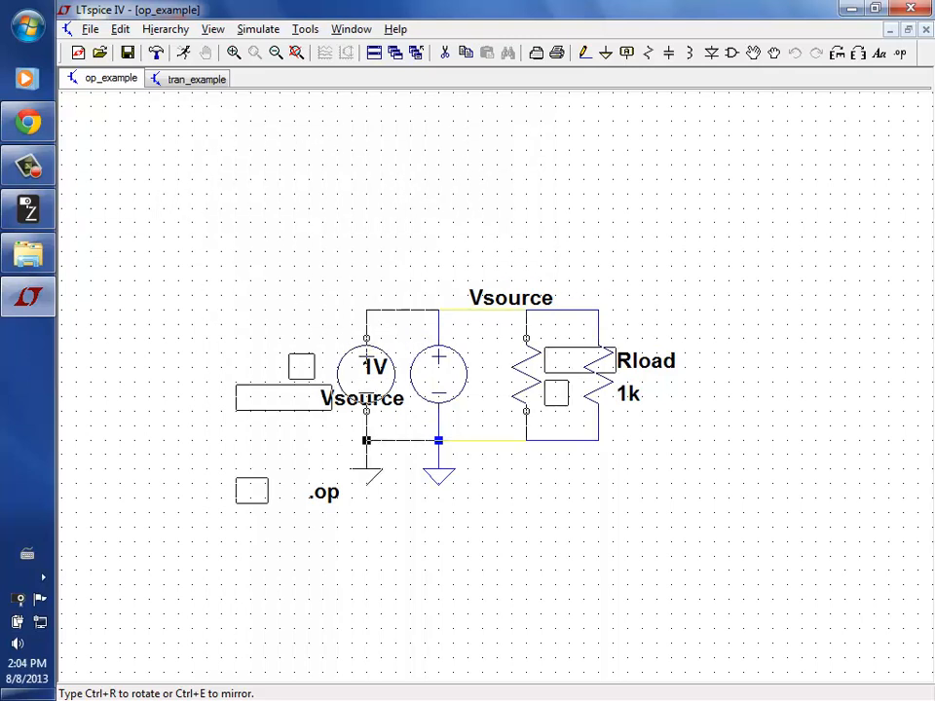
left_click(185, 80)
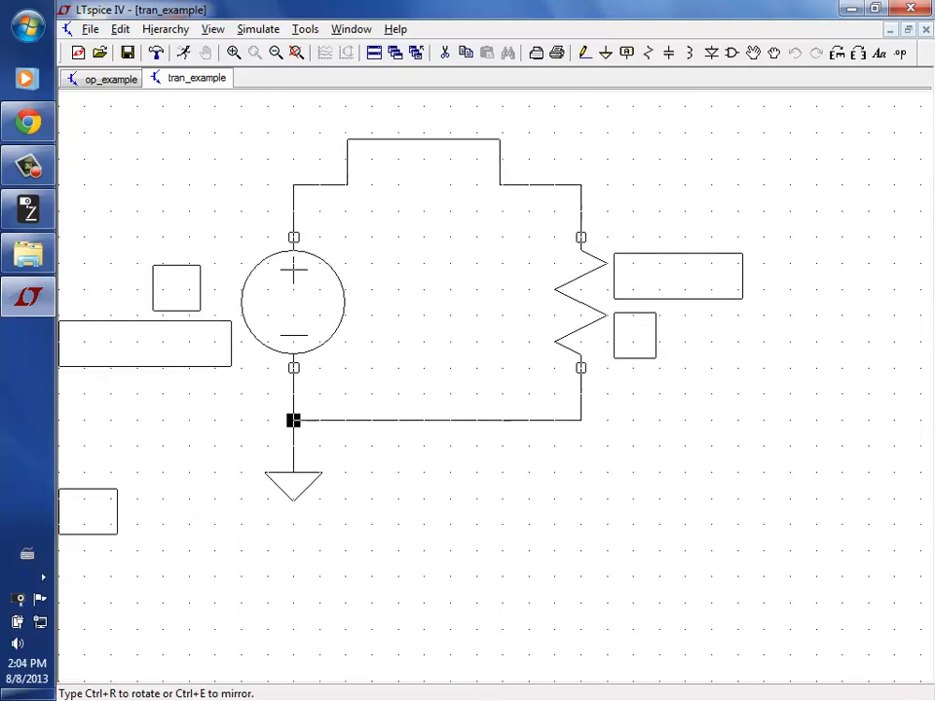
left_click(855, 568)
left_click(90, 80)
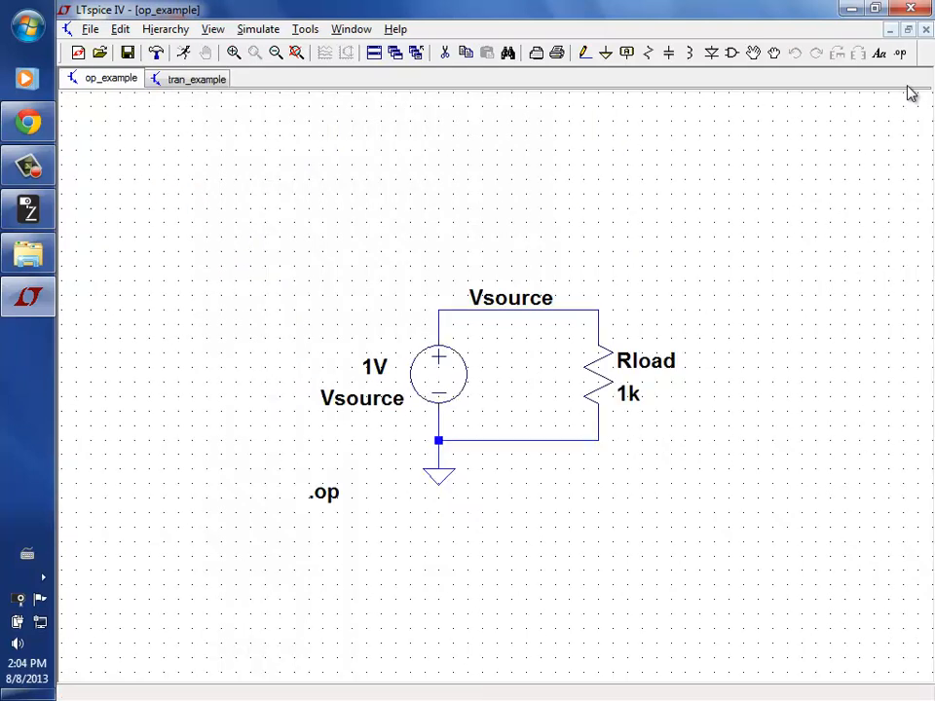
key("ctrl+F4")
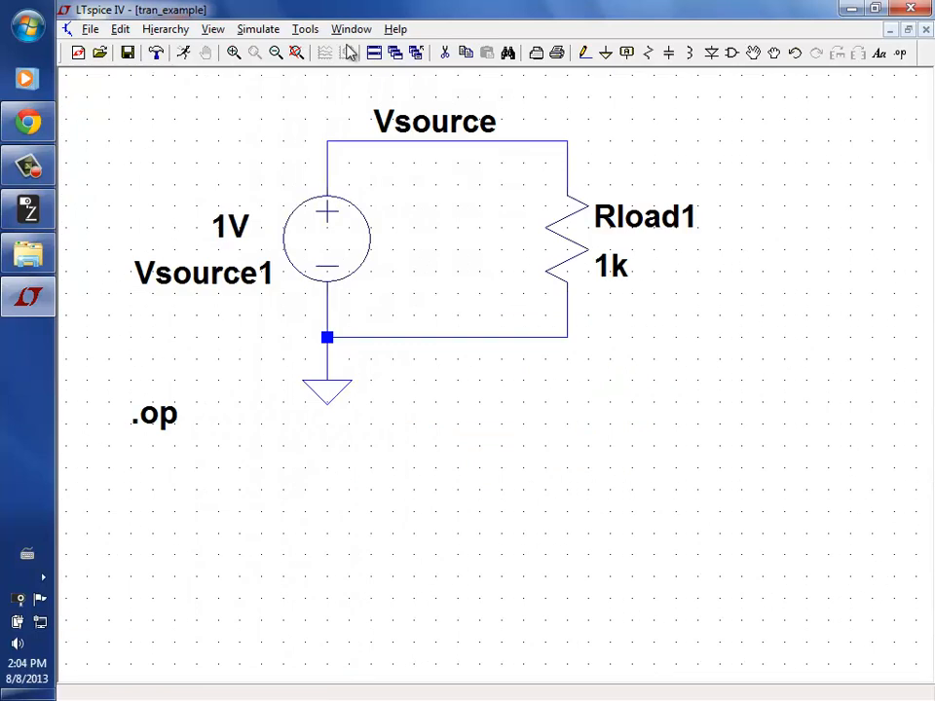
Replace the .op directive in tran_example with a transient analysis that has a stop time of 1
left_click(297, 54)
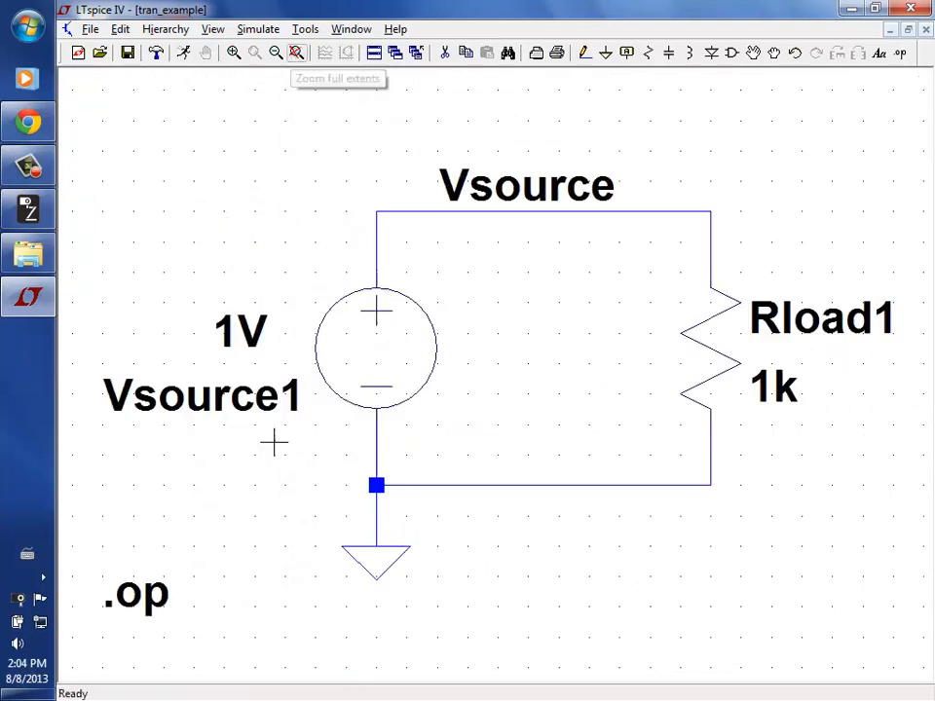
right_click(133, 605)
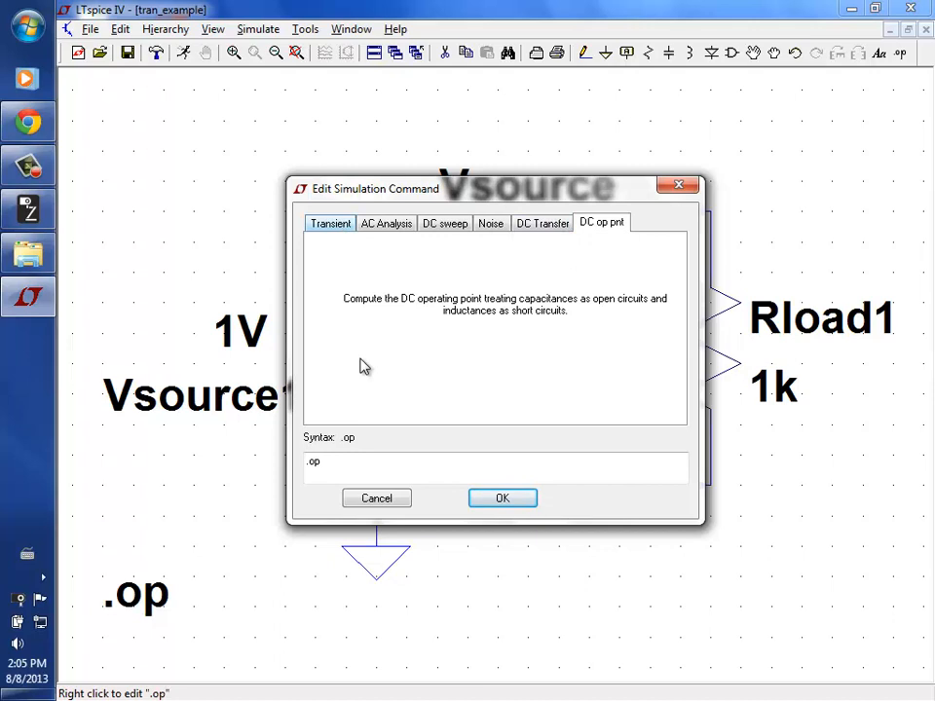
left_click(328, 225)
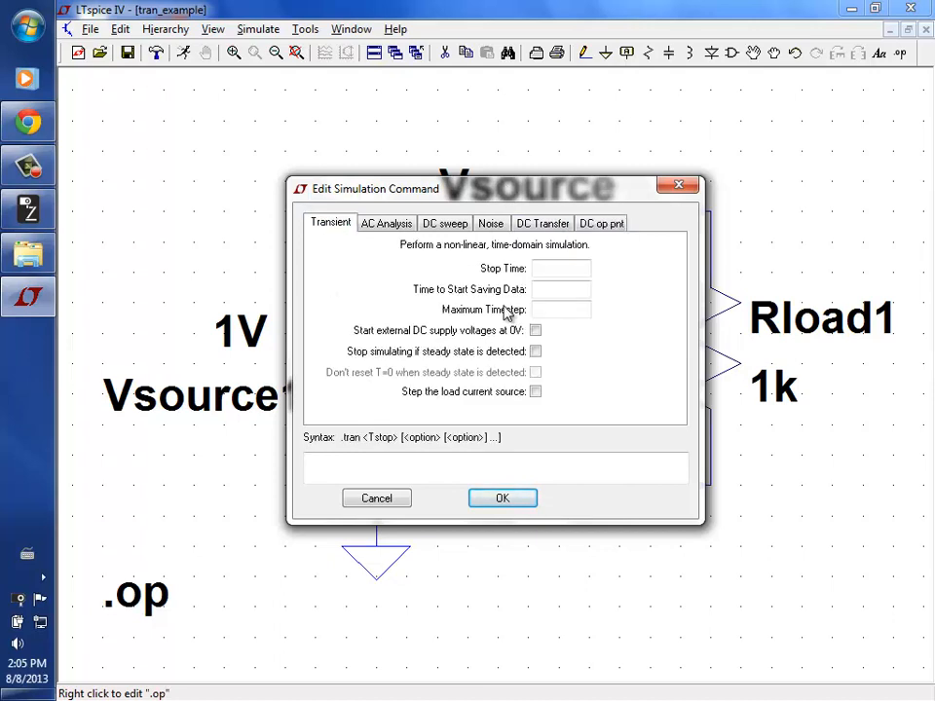
left_click(583, 267)
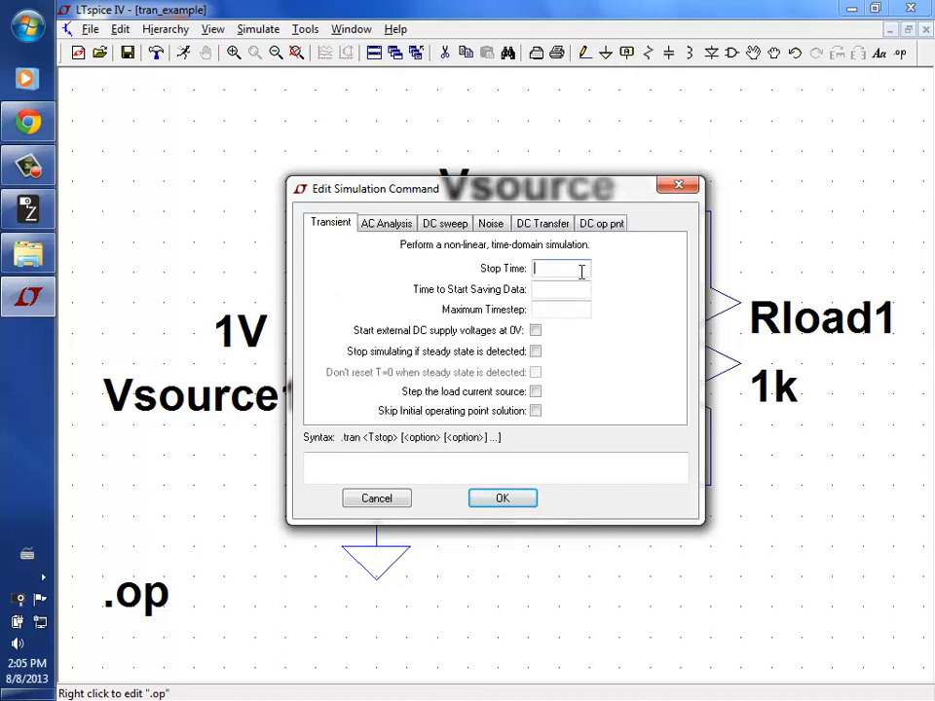
type("1")
left_click(487, 502)
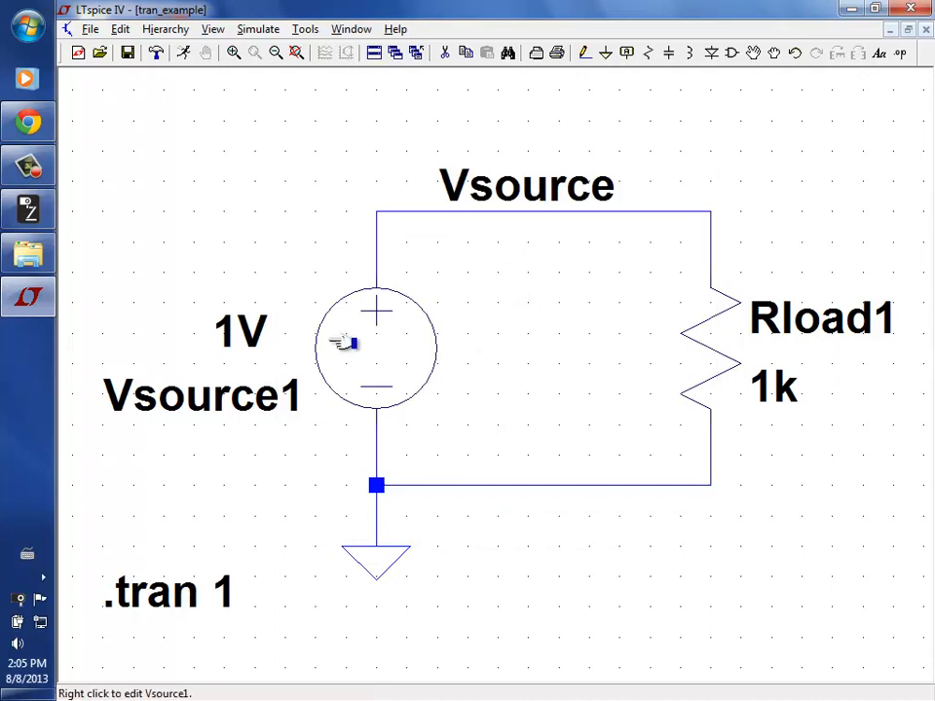
Rename the voltage source to Vsource and the resistor to Rload
right_click(243, 392)
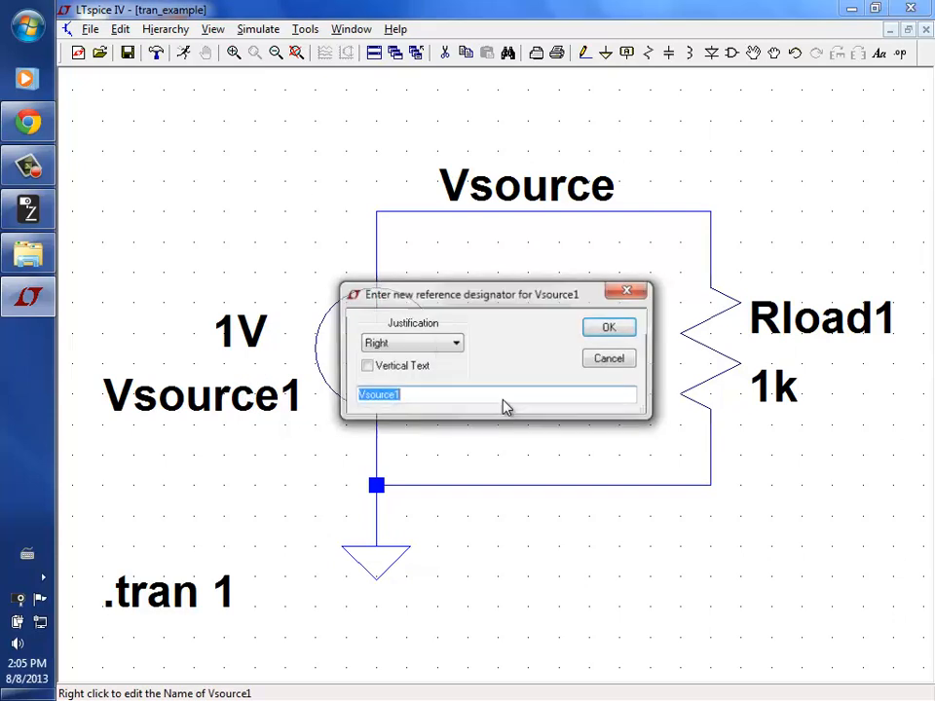
left_click(447, 393)
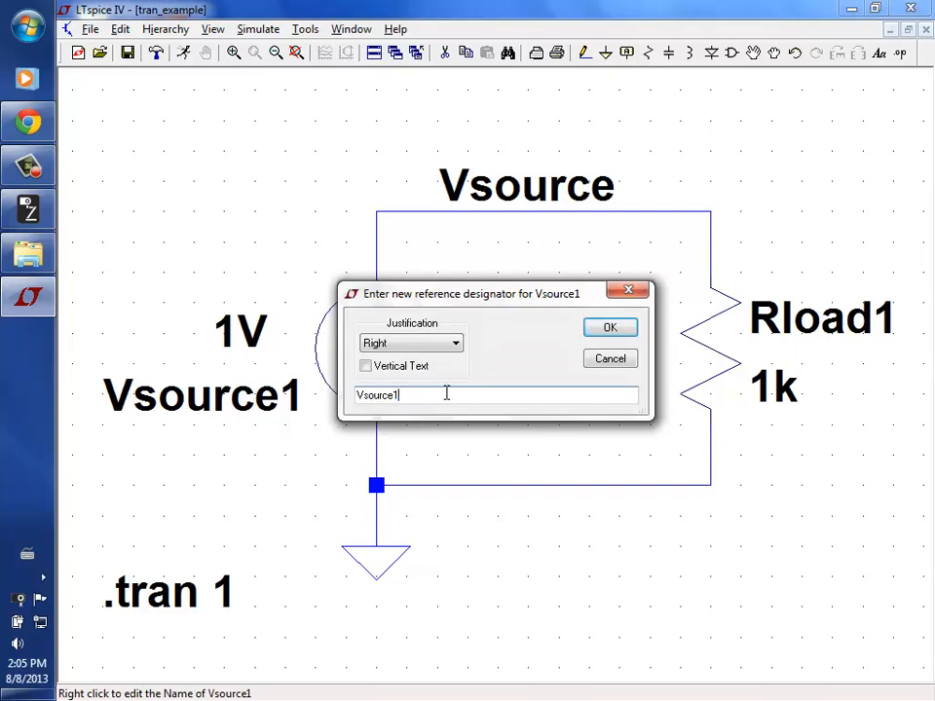
left_click(619, 328)
right_click(397, 358)
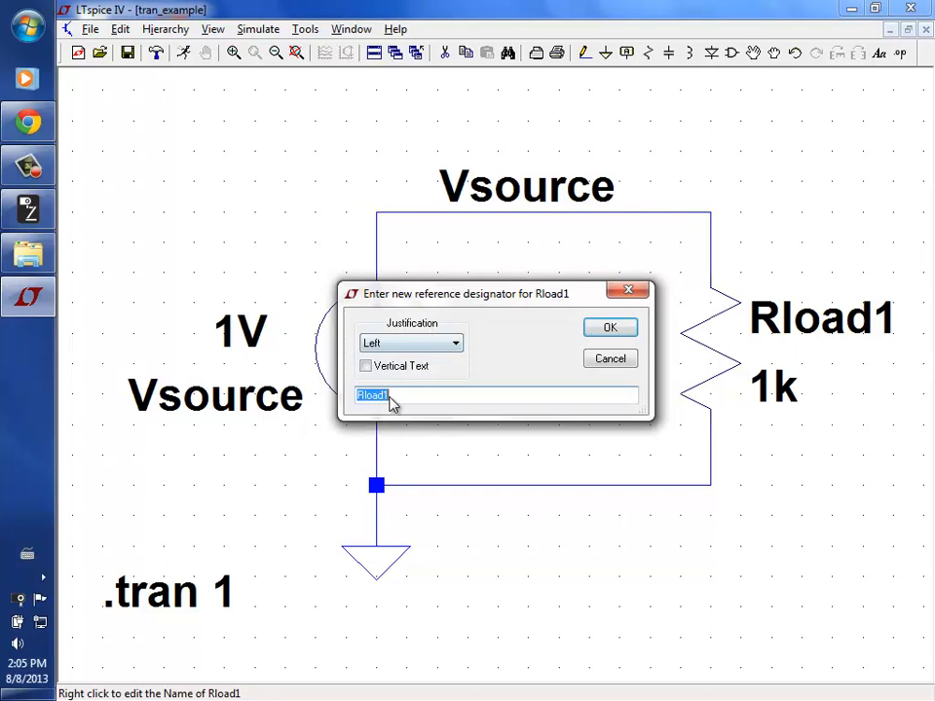
left_click(391, 395)
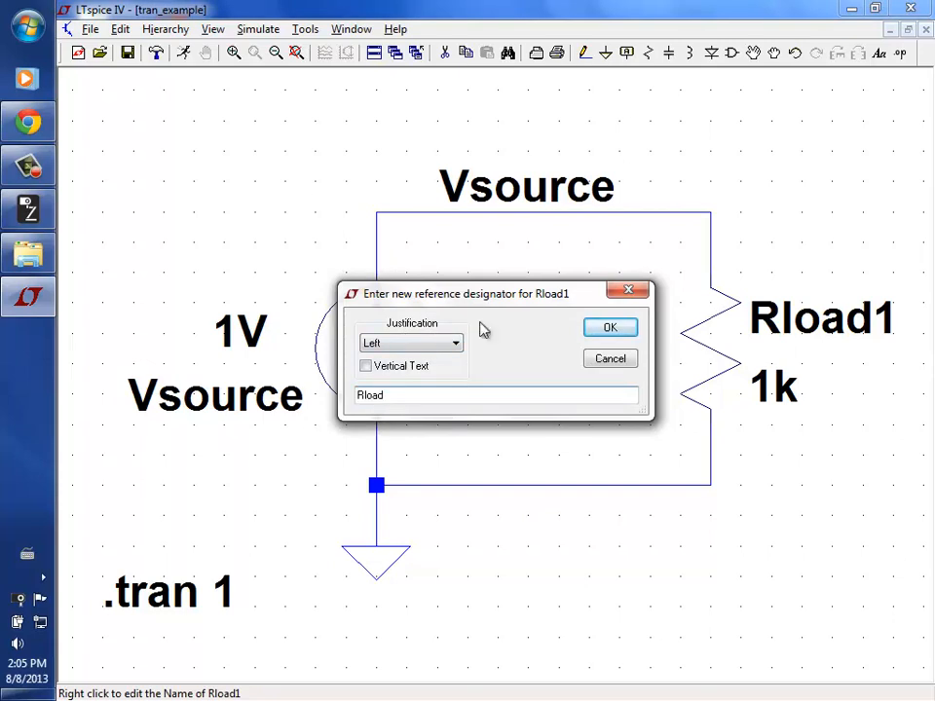
left_click(611, 327)
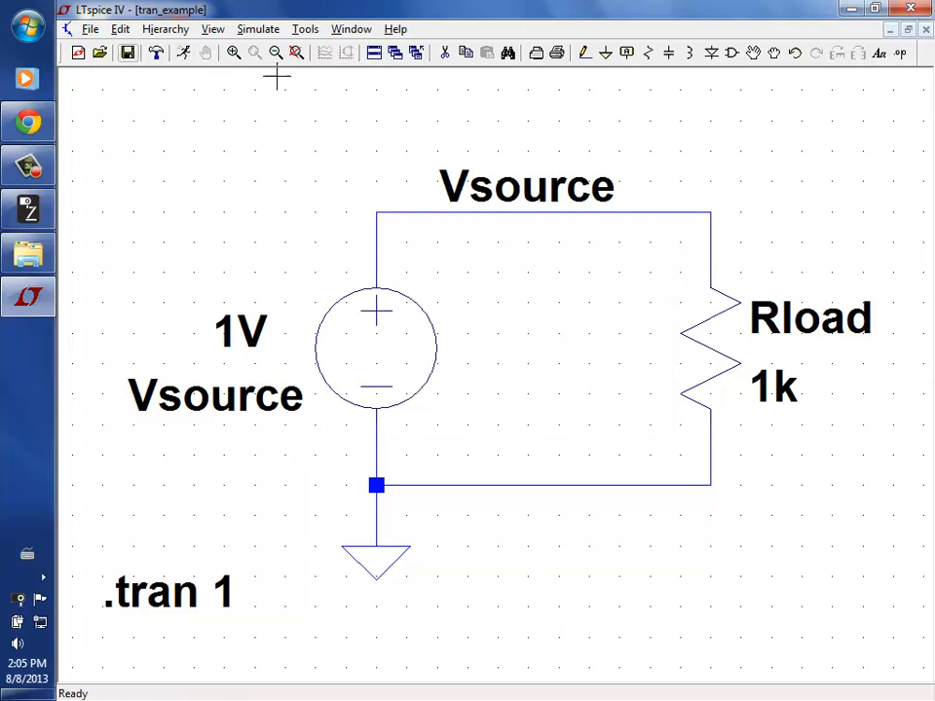
Run the transient simulation, view the I(Rload) and V(vsource) plots at full size, and exit LTspice
left_click(183, 53)
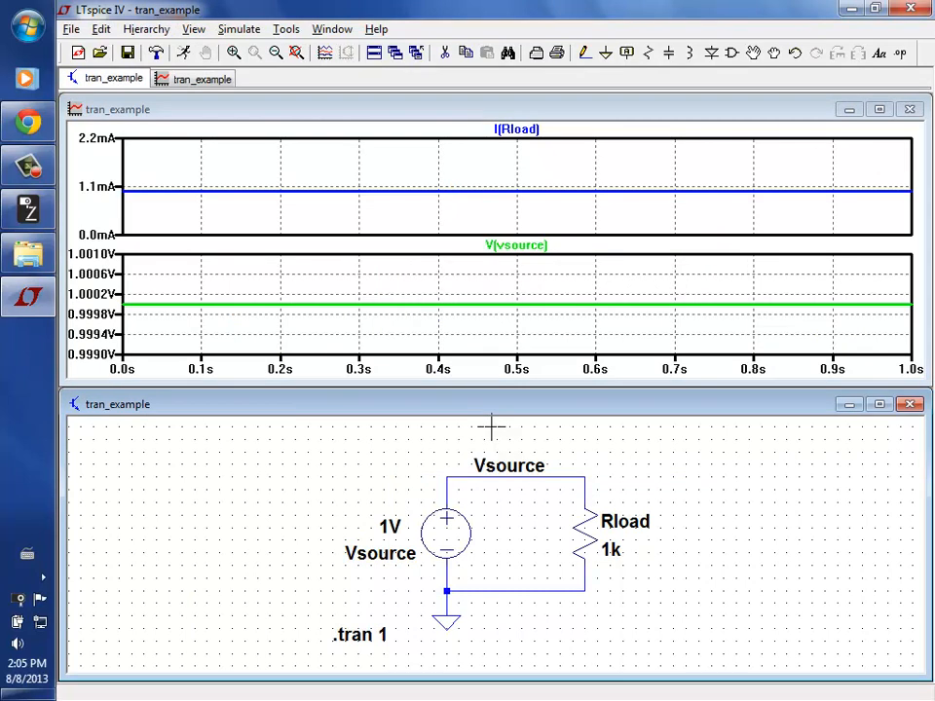
left_click(879, 404)
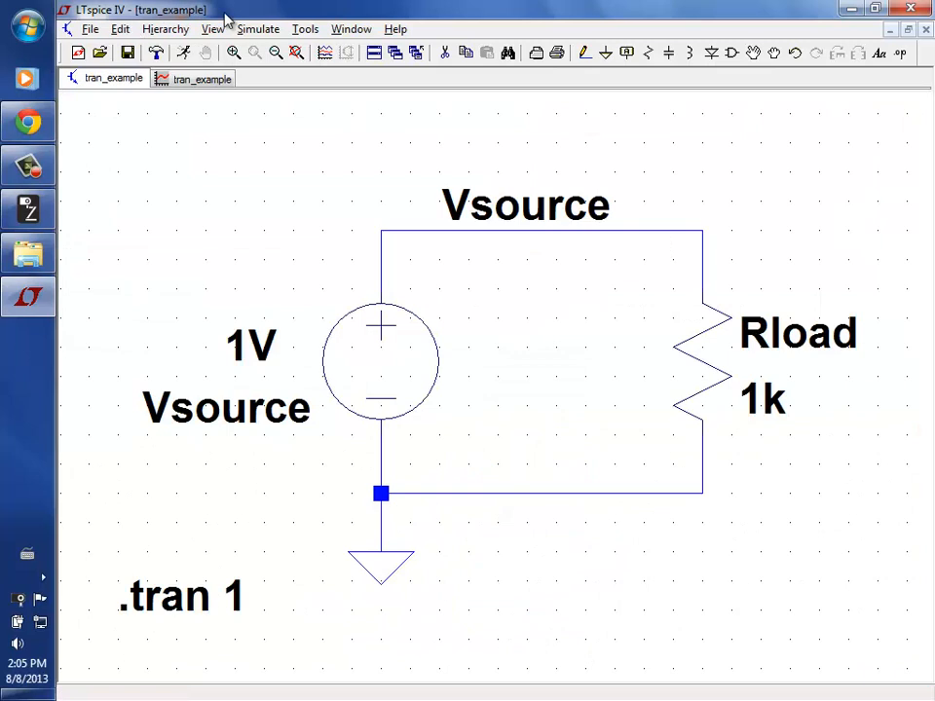
left_click(195, 78)
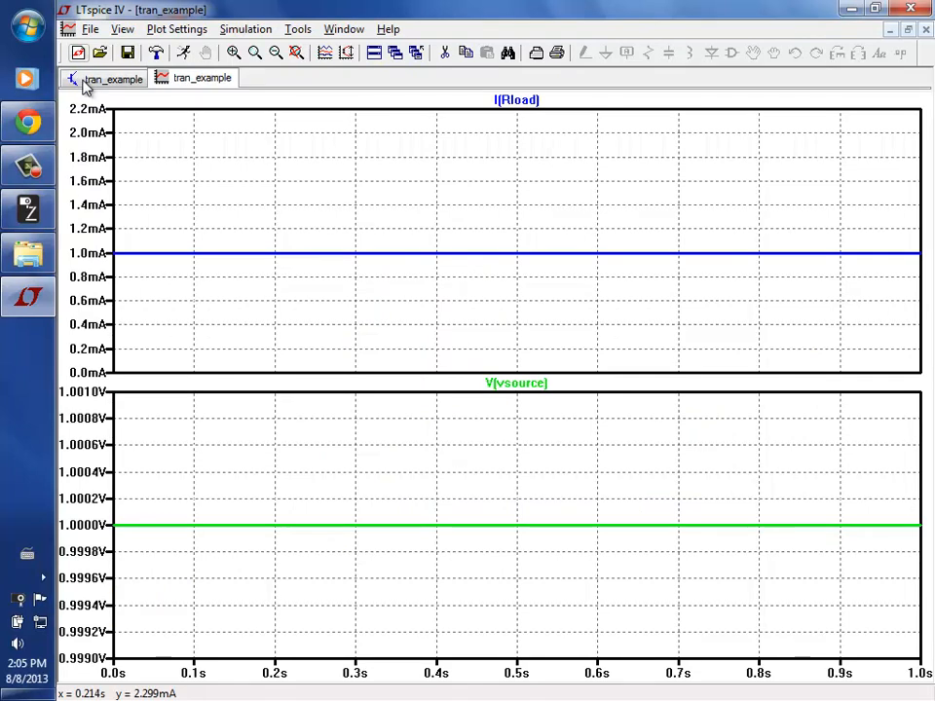
left_click(909, 9)
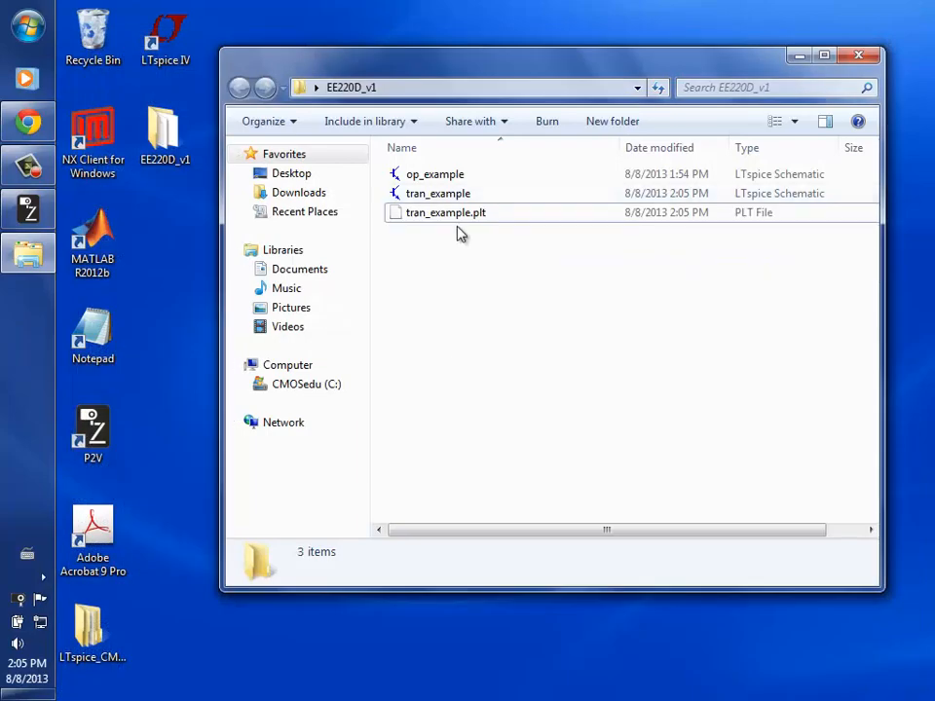
Open op_example and move the .op directive to below the circuit's lower wire, between the ground symbol and the resistor
double_click(421, 175)
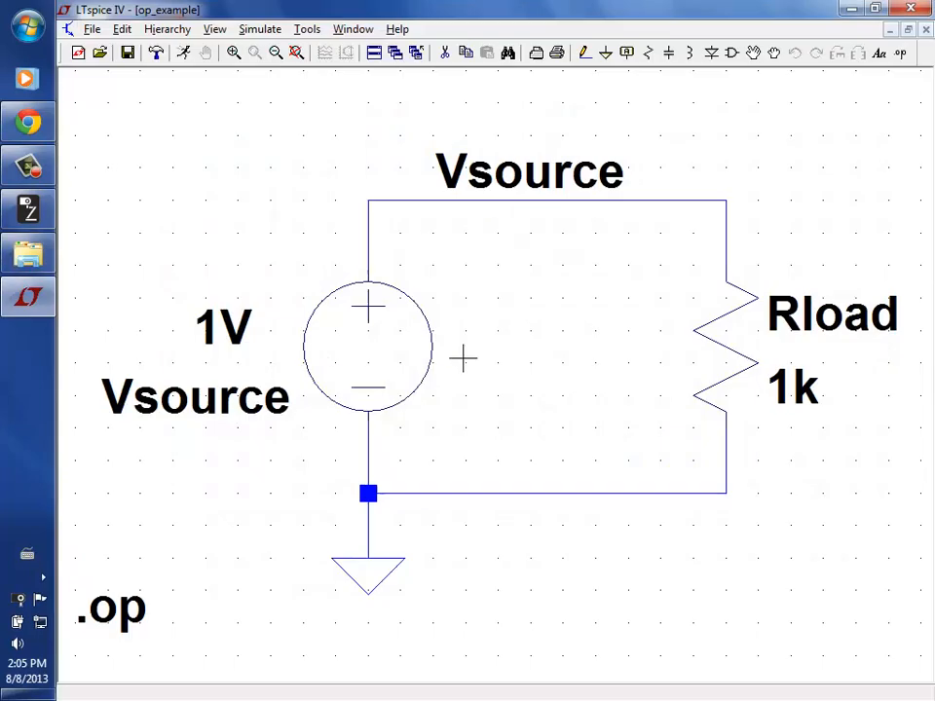
left_click(753, 53)
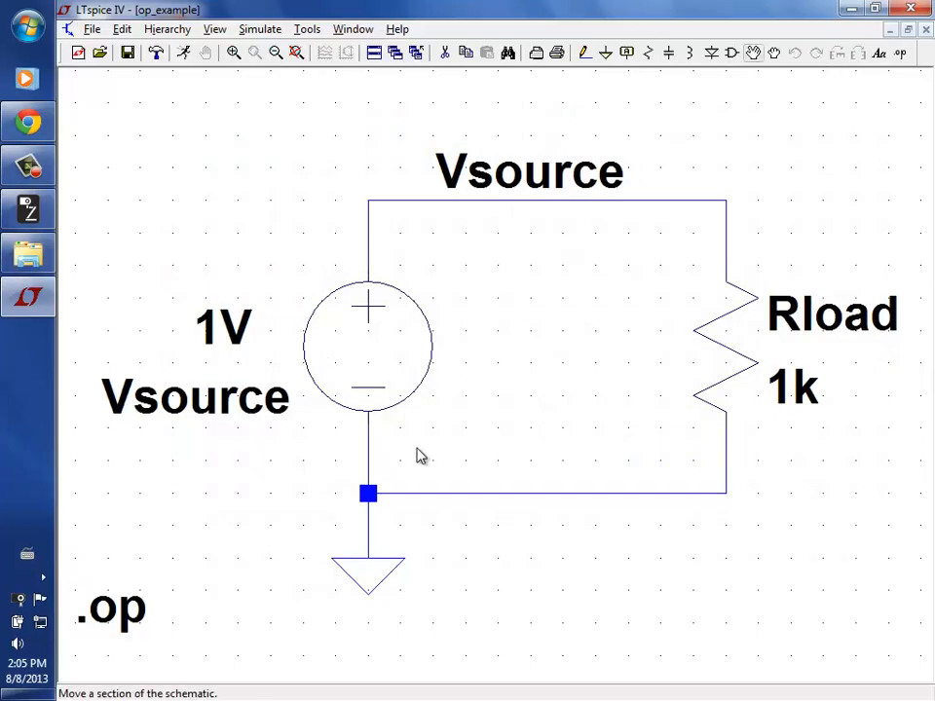
left_click(125, 597)
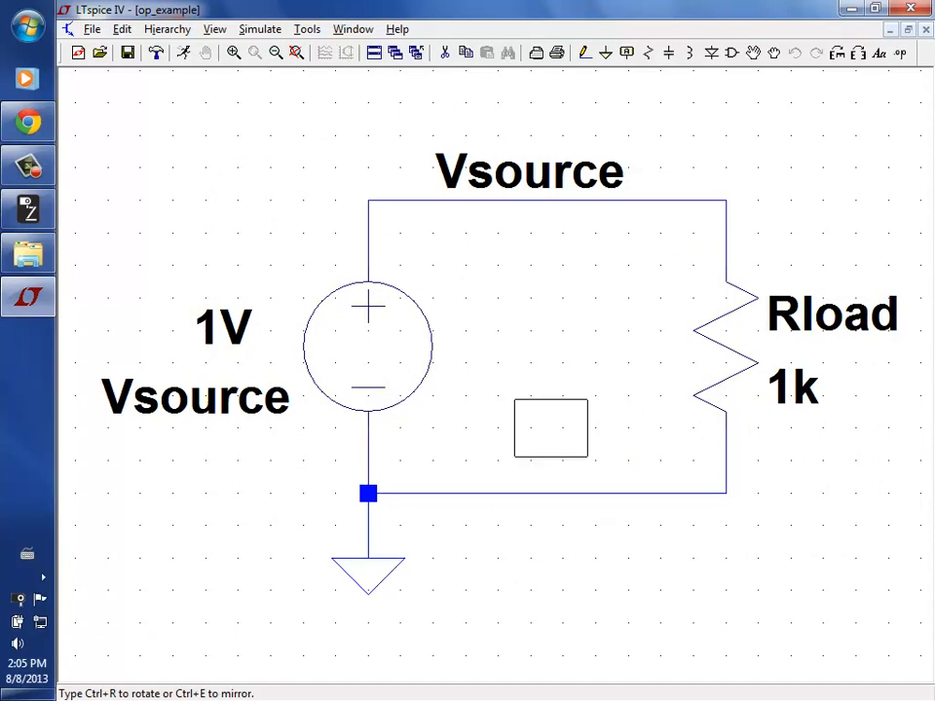
left_click(567, 542)
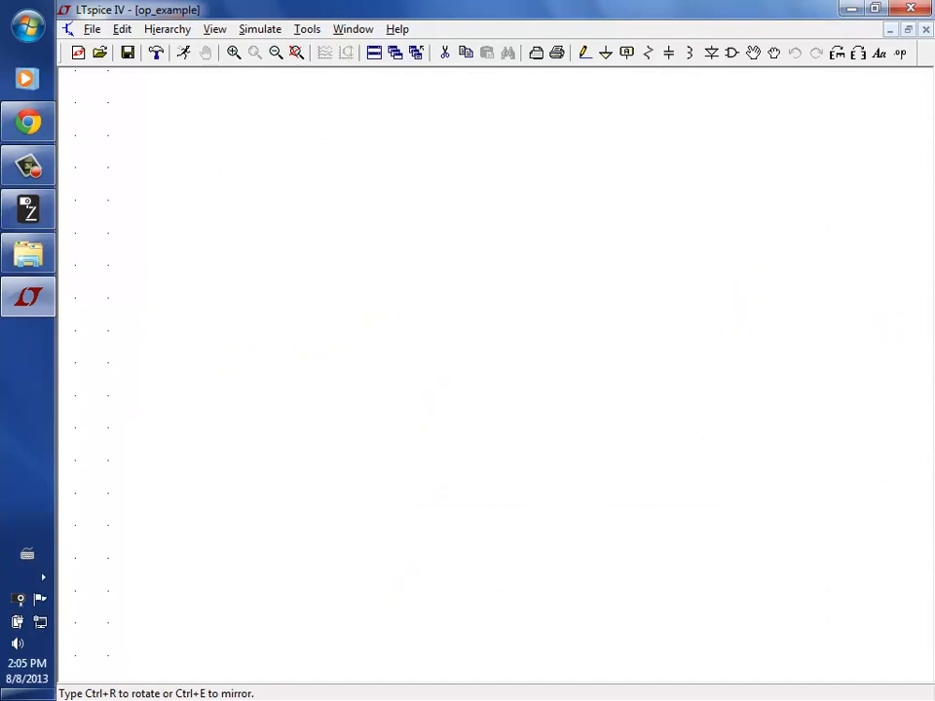
left_click(296, 55)
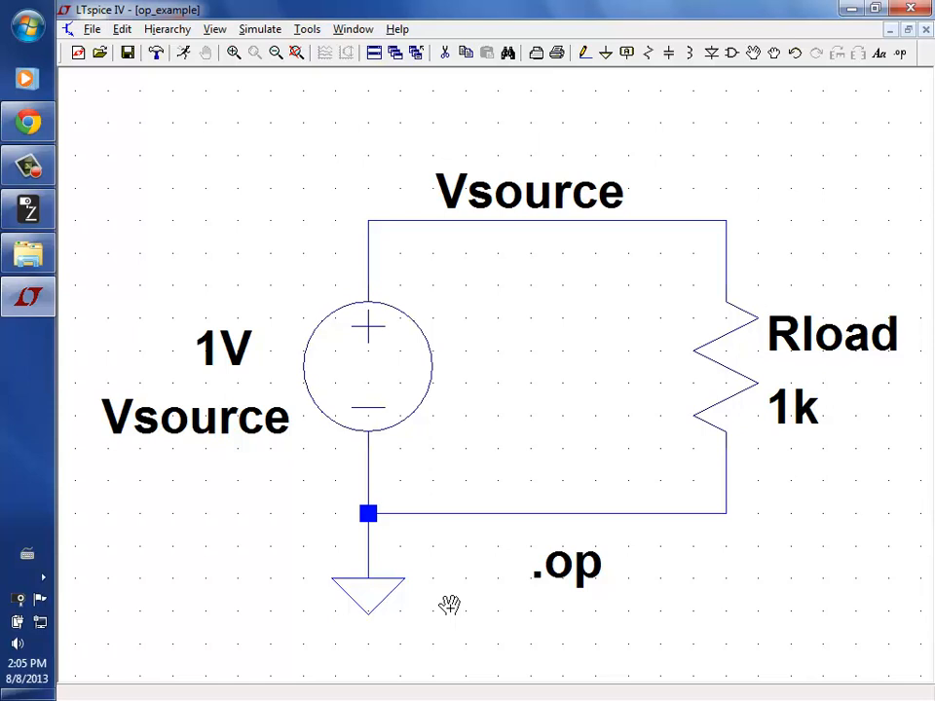
Run the operating point simulation of op_example, close its results, and exit LTspice with the schematic changes saved
left_click(184, 53)
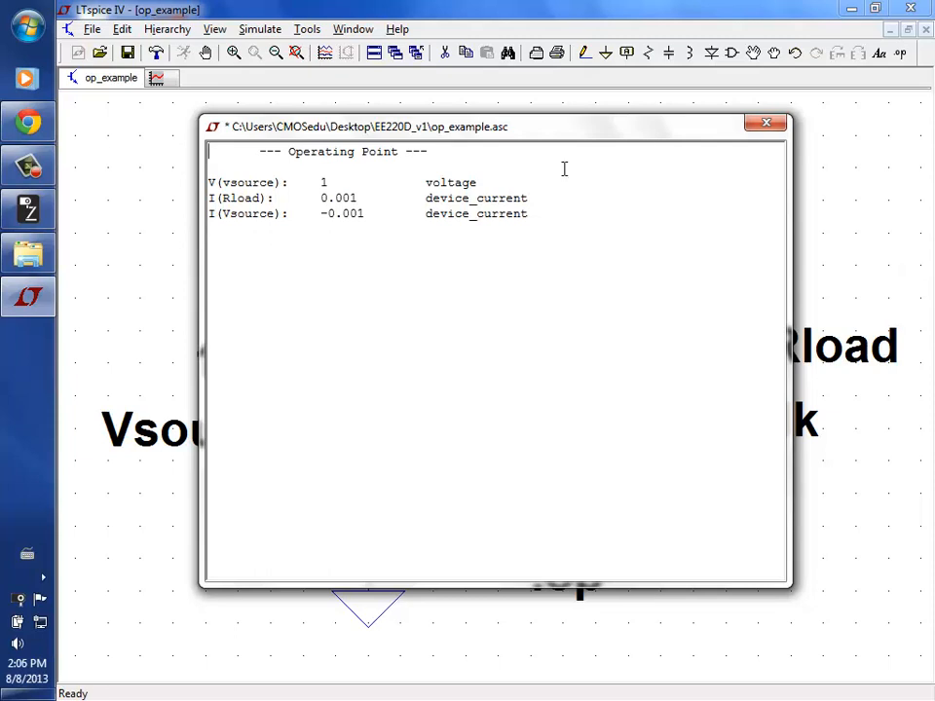
left_click(767, 122)
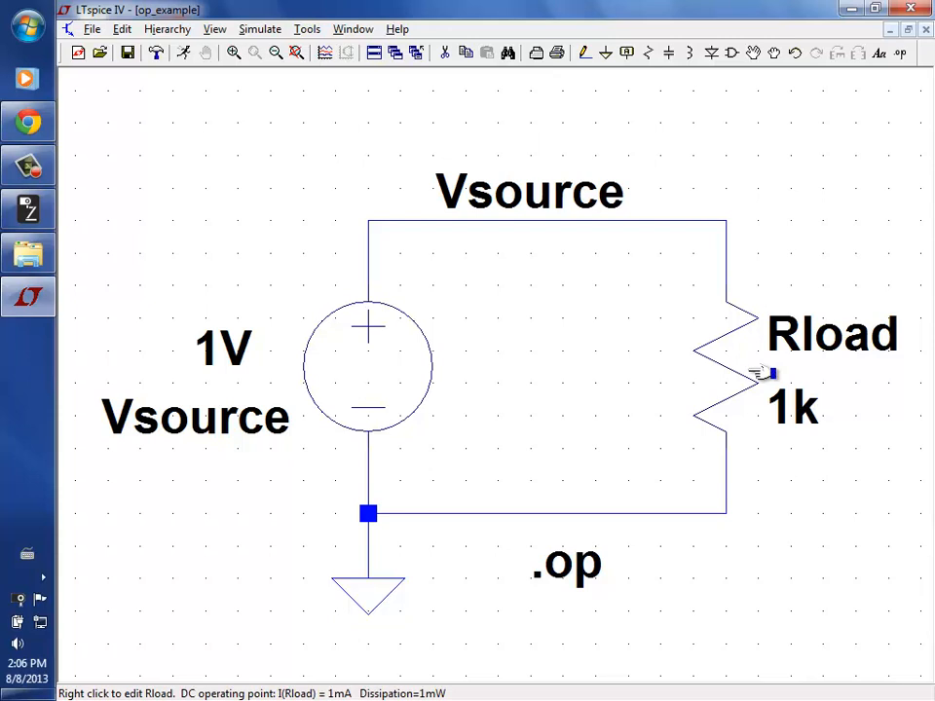
left_click(915, 8)
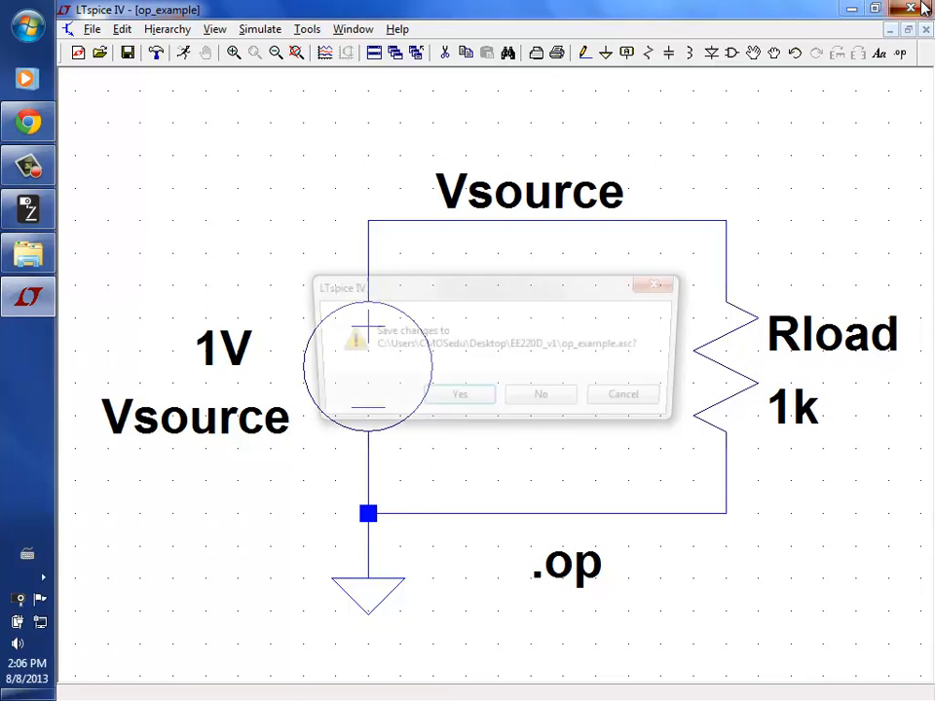
left_click(448, 400)
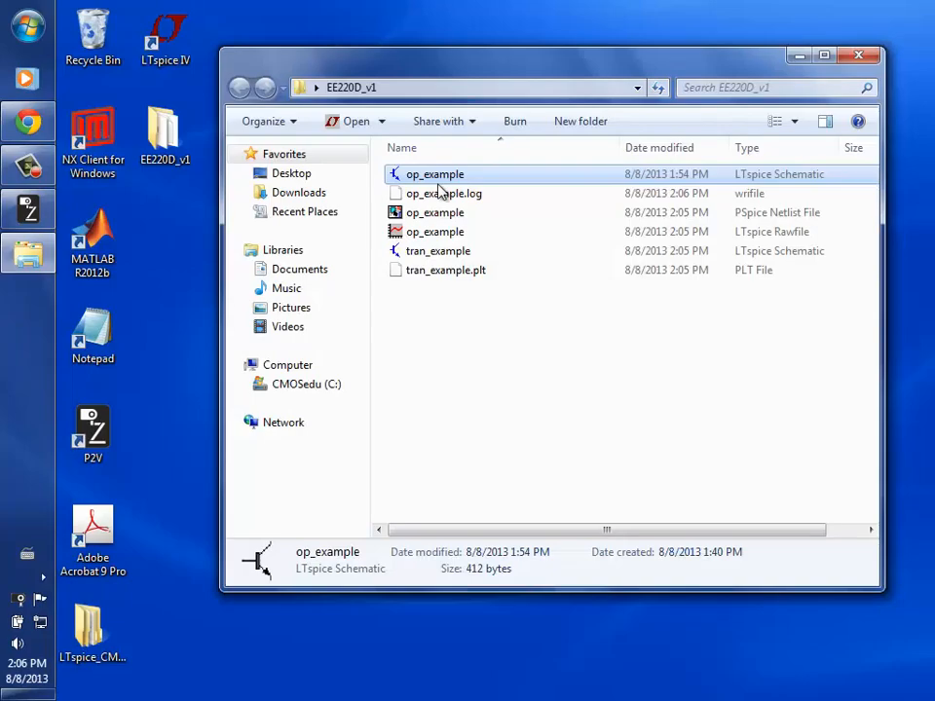
Open tran_example, run its transient simulation, and add the source current I(Vsource) to the I(Rload) plot pane
double_click(438, 194)
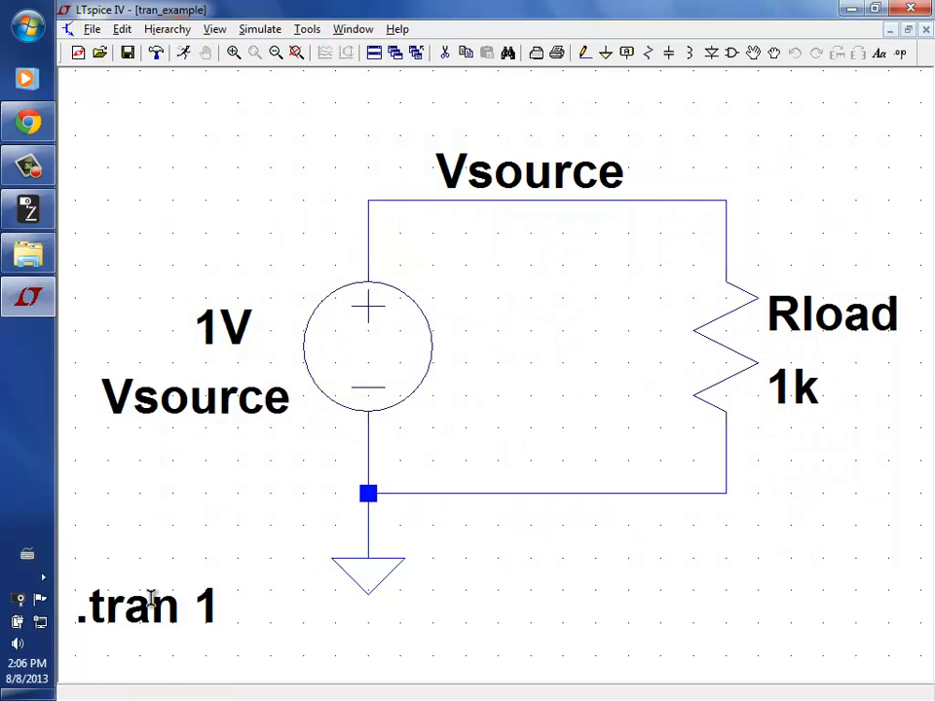
left_click(181, 54)
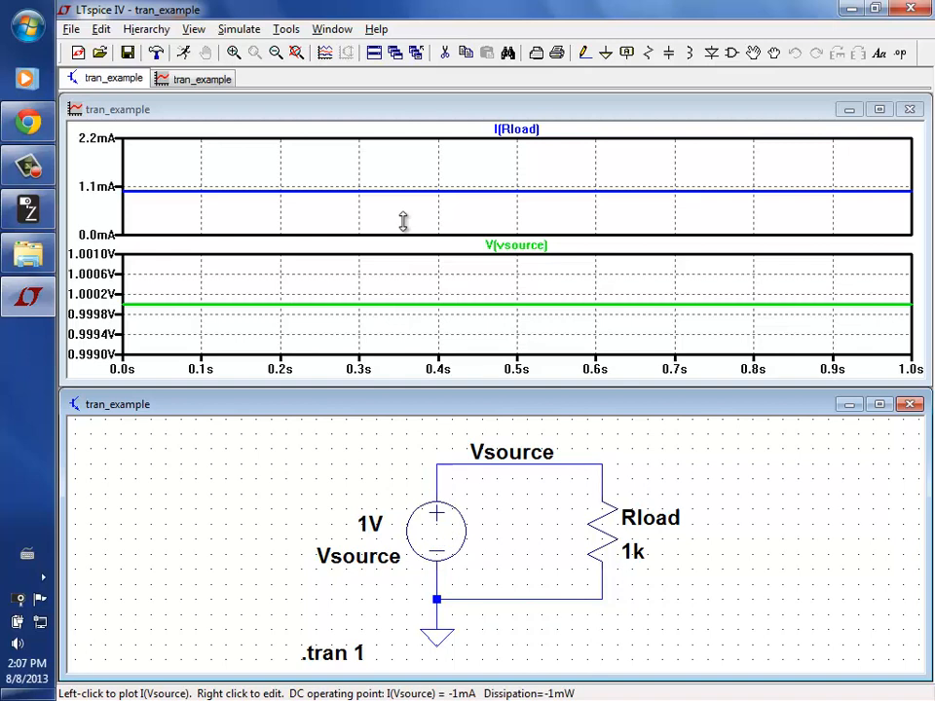
left_click(396, 150)
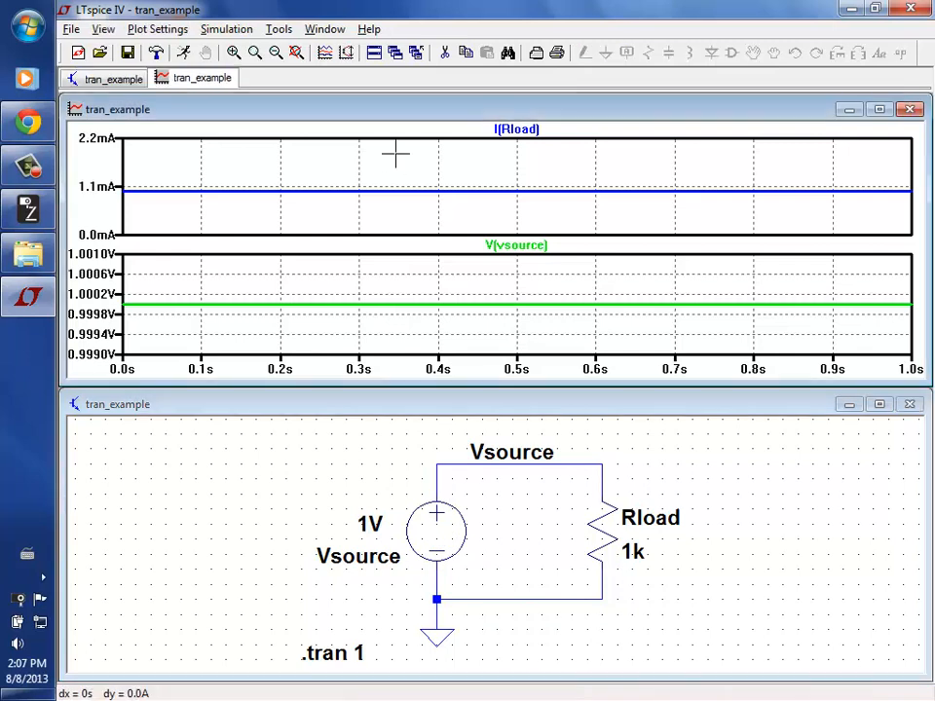
left_click(434, 413)
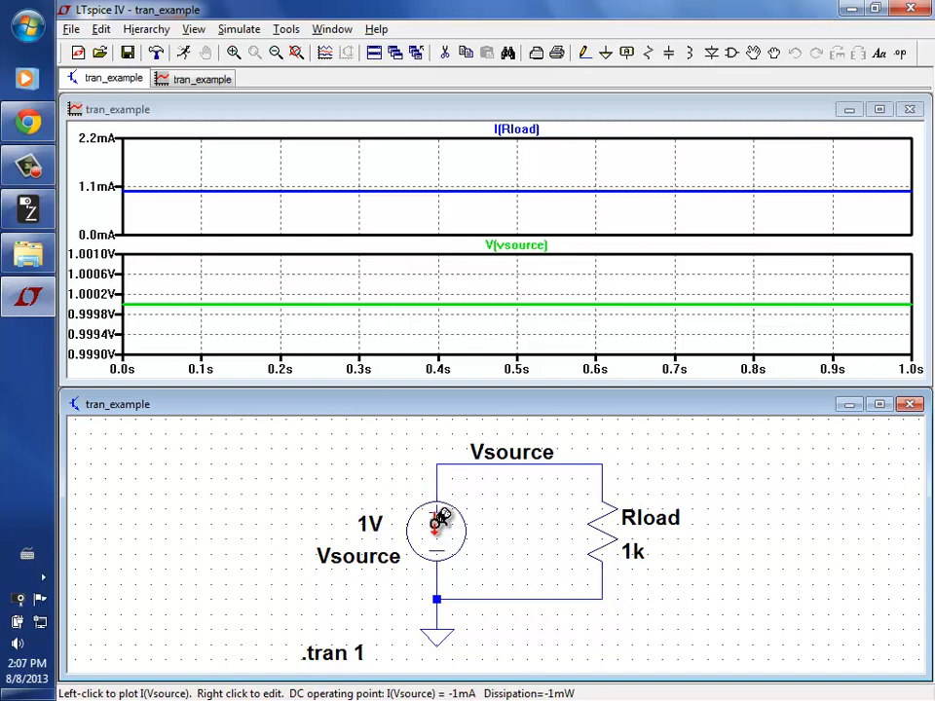
left_click(437, 520)
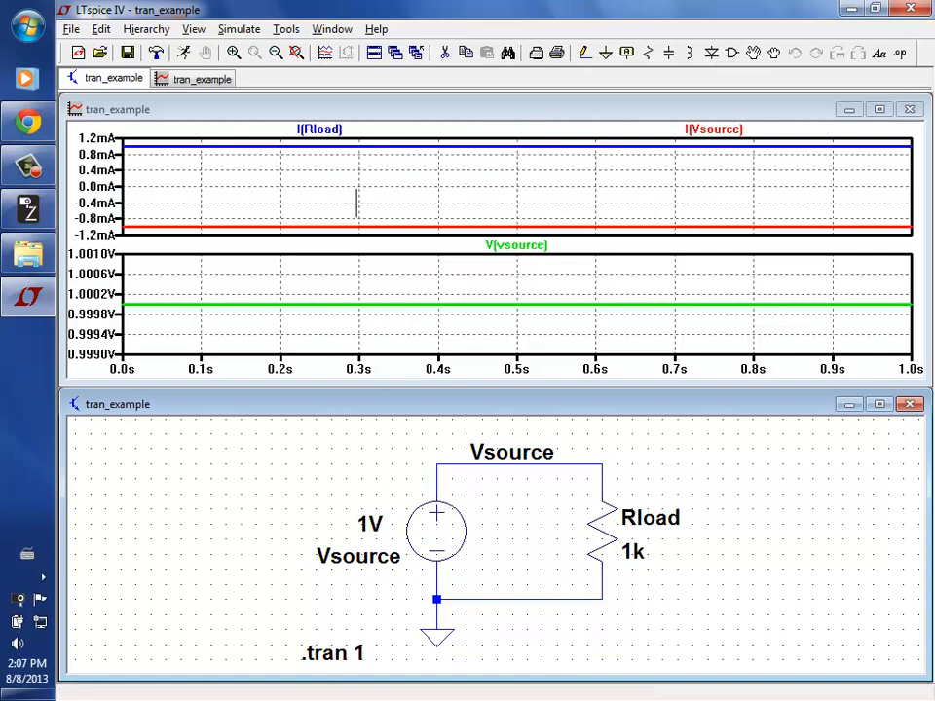
Negate the source current trace by changing its expression to -I(Vsource)
right_click(731, 129)
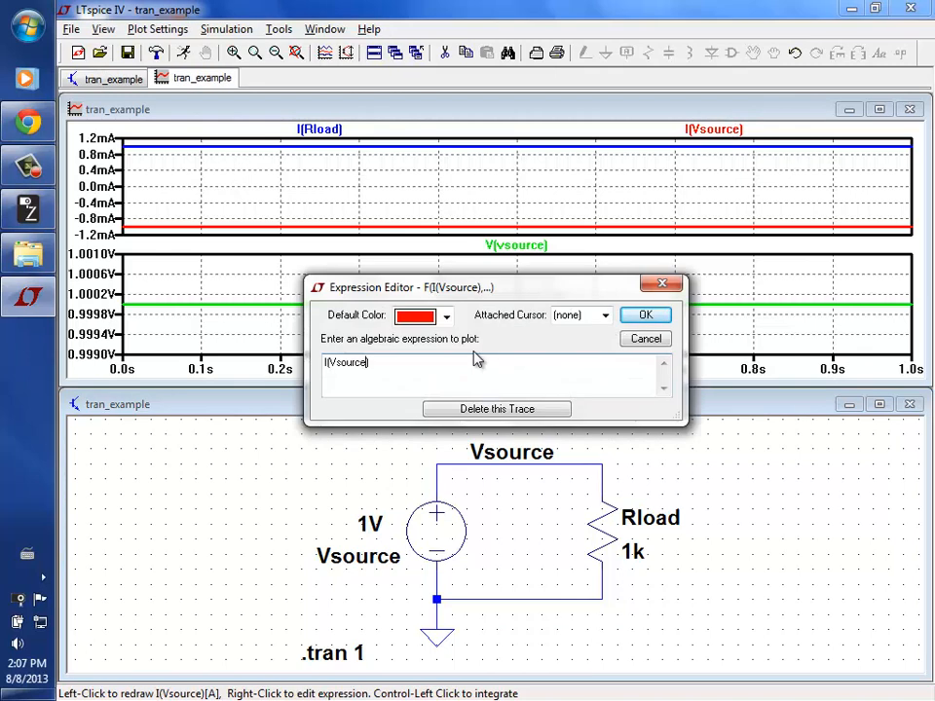
type("-")
key("Return")
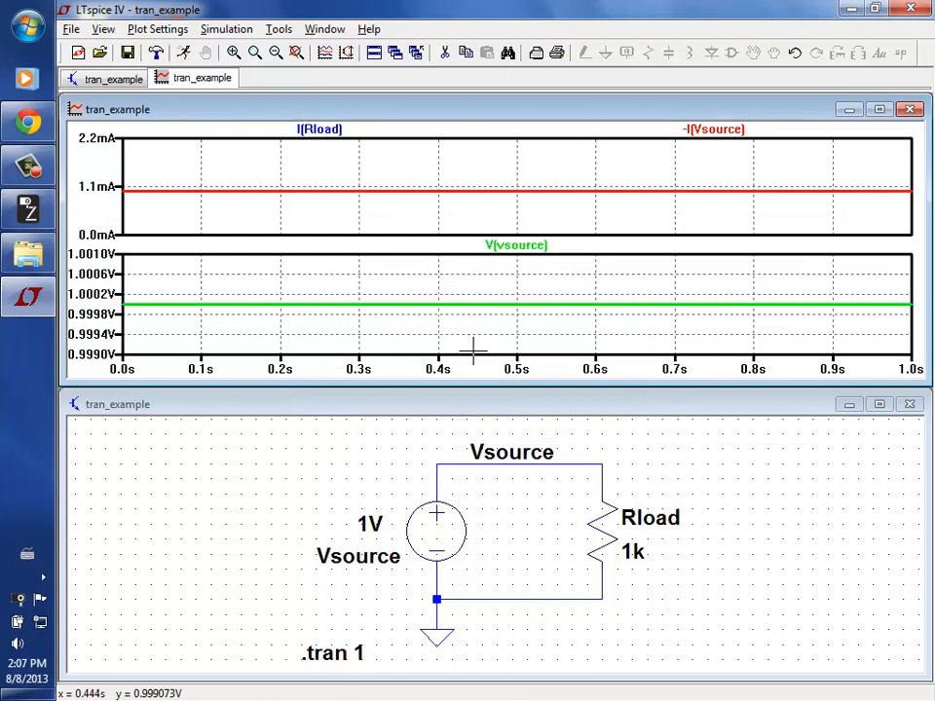
Change the source current trace's expression to abs(I(Vsource))
right_click(737, 132)
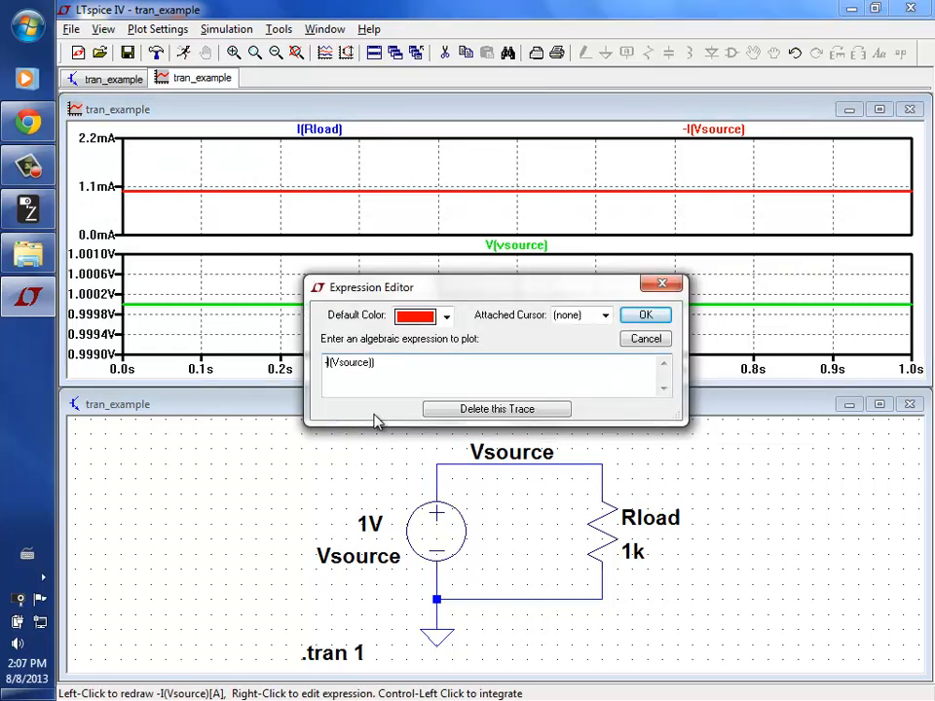
type("abs(")
left_click(646, 318)
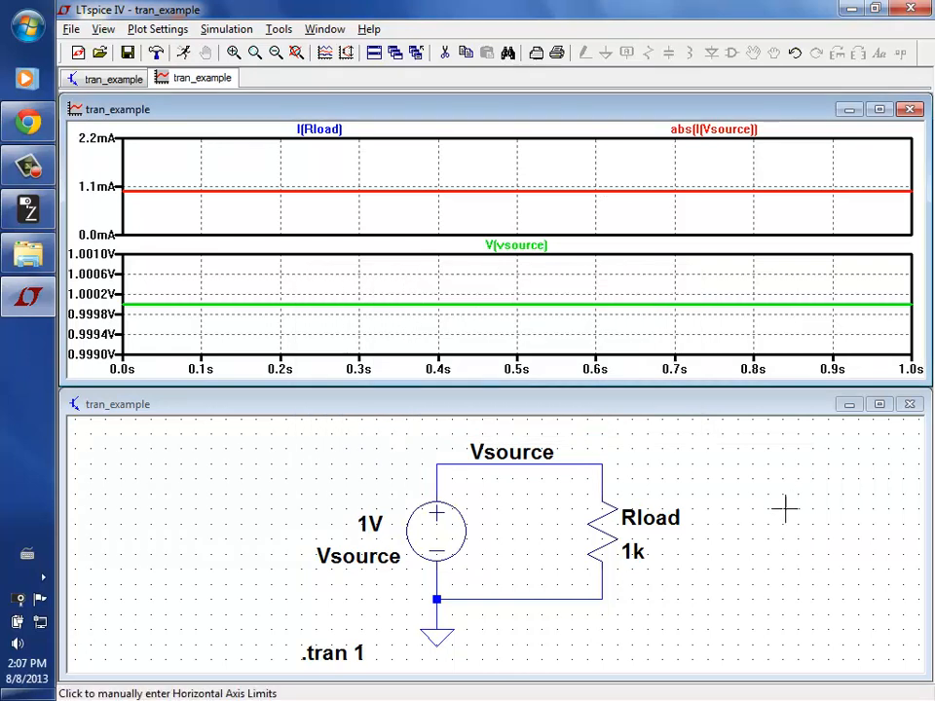
Maximize the tran_example schematic and inspect its SPICE netlist
left_click(882, 405)
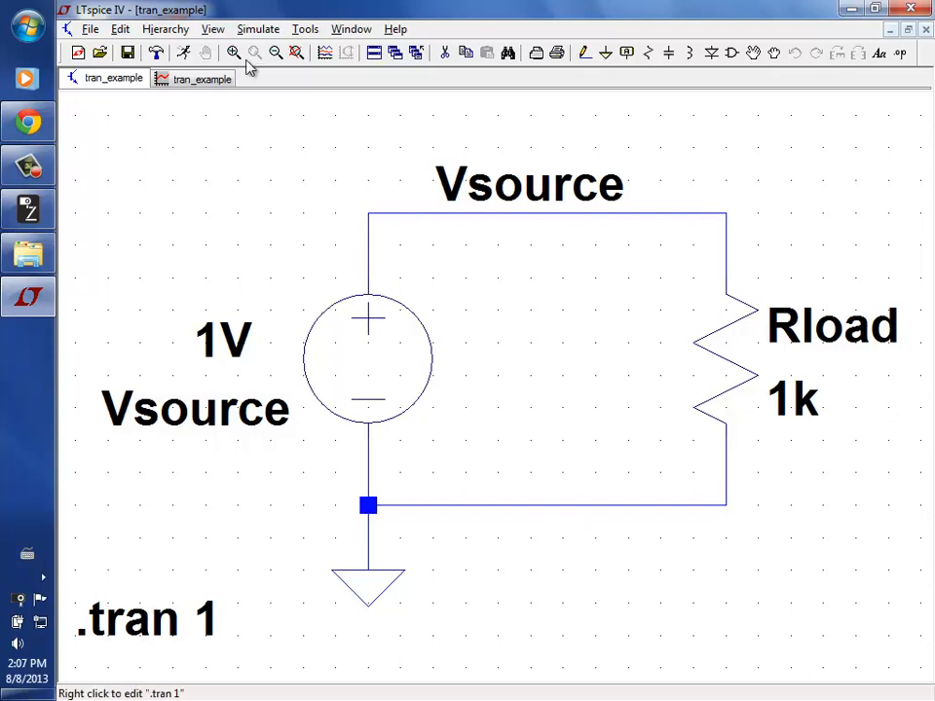
left_click(213, 30)
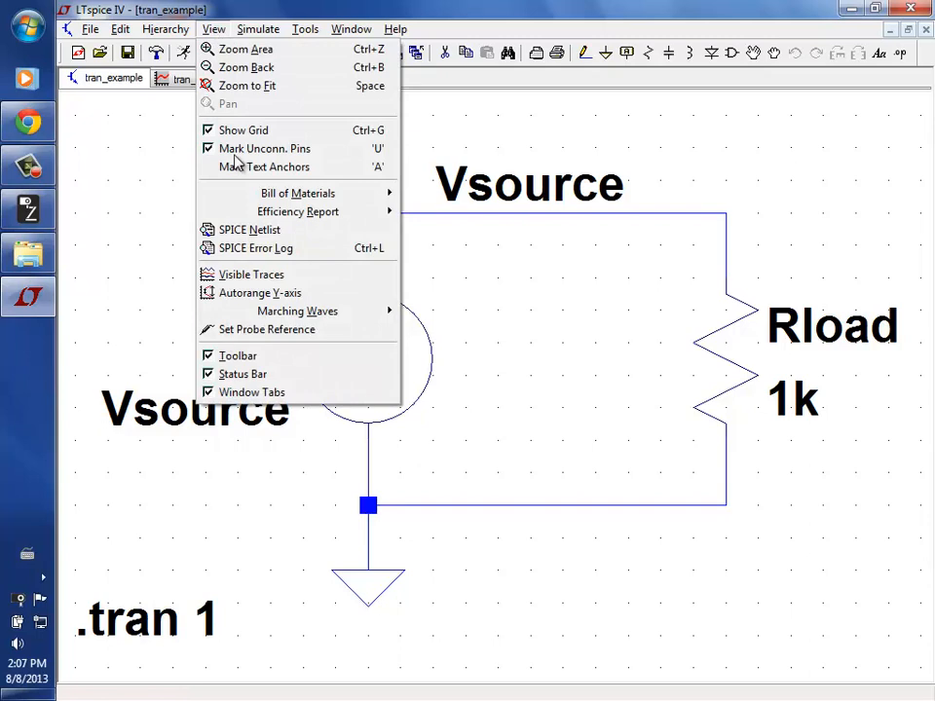
left_click(256, 237)
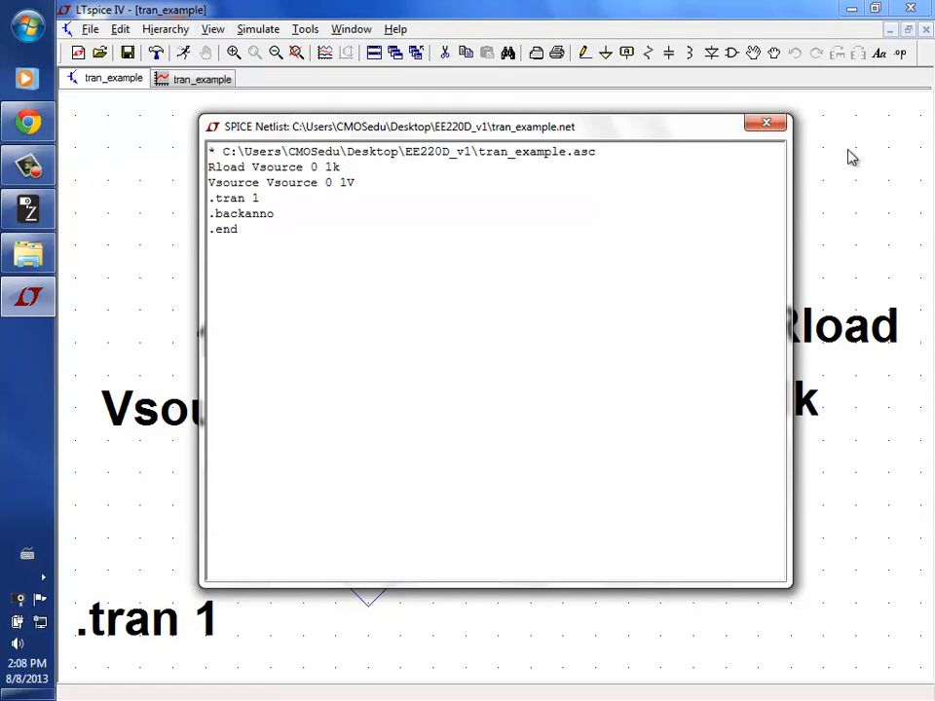
left_click(767, 123)
Rename the circuit's upper net label to a person's first name and inspect how the SPICE netlist refers to the net
right_click(552, 204)
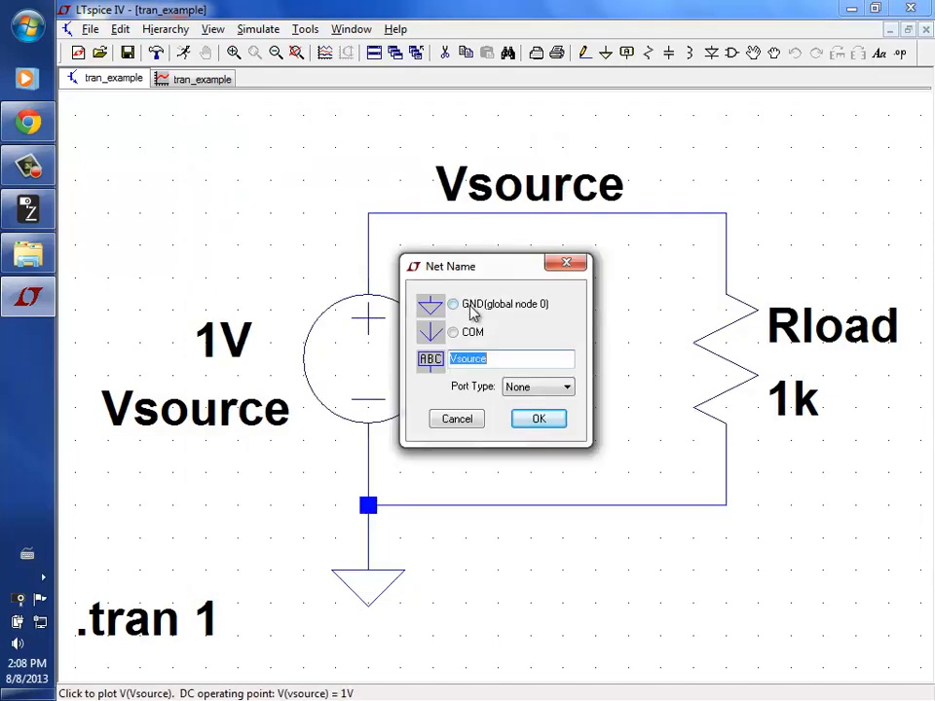
type("jake")
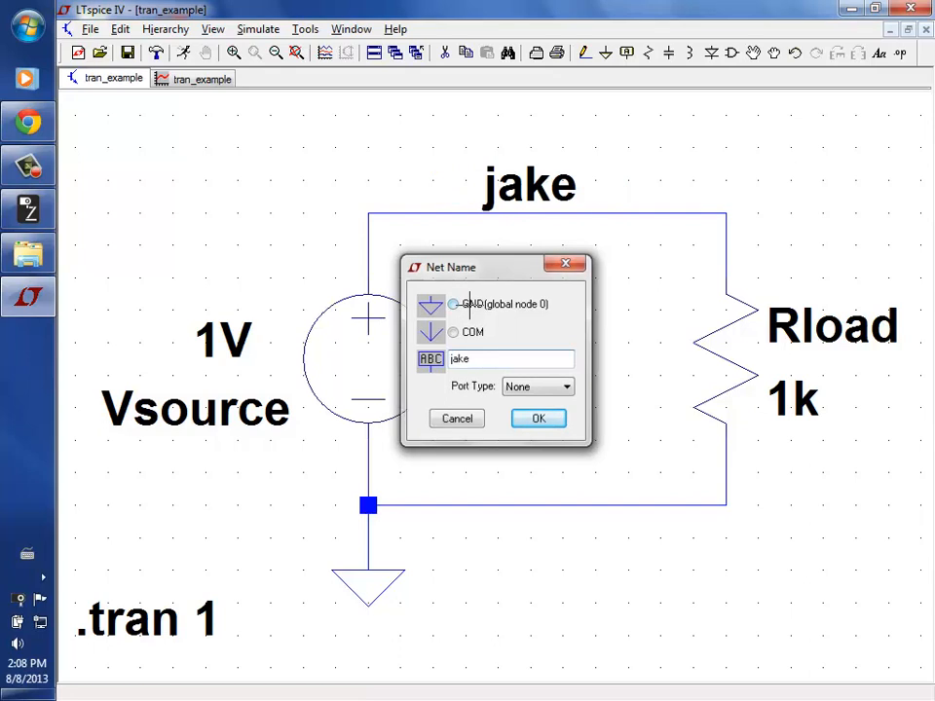
key("Return")
left_click(212, 29)
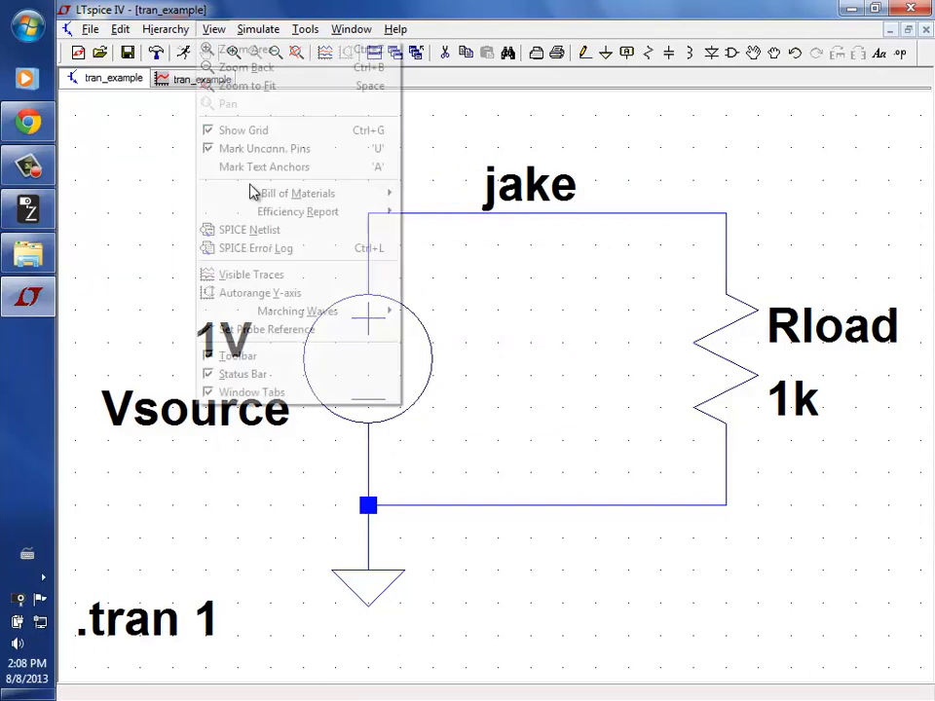
left_click(250, 229)
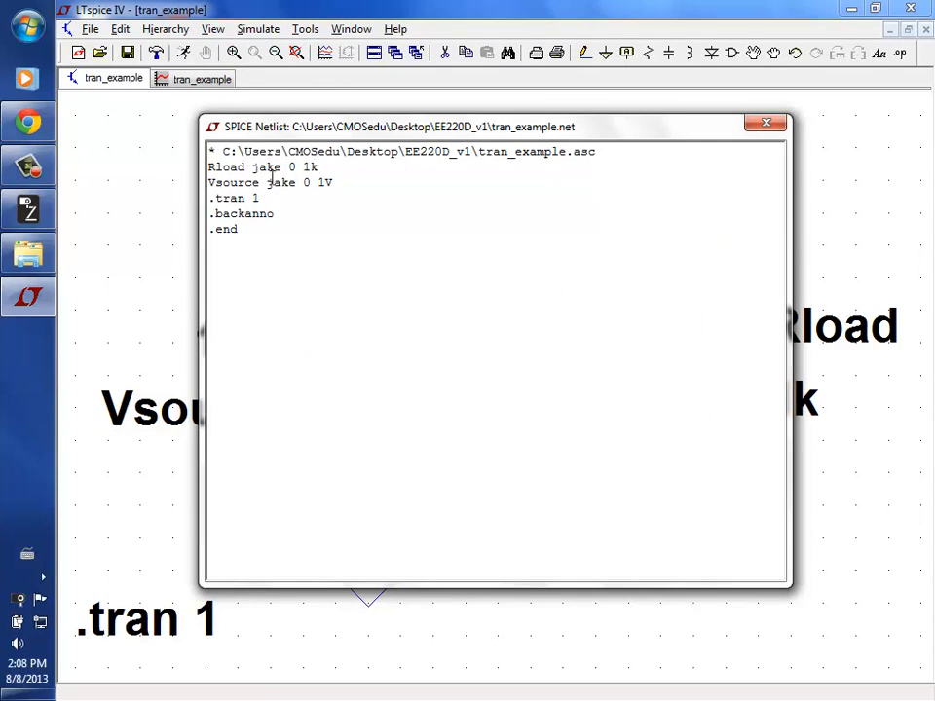
left_click(765, 122)
Rename the upper net label to Vsource and check the .tran 1 line in the SPICE netlist
right_click(521, 193)
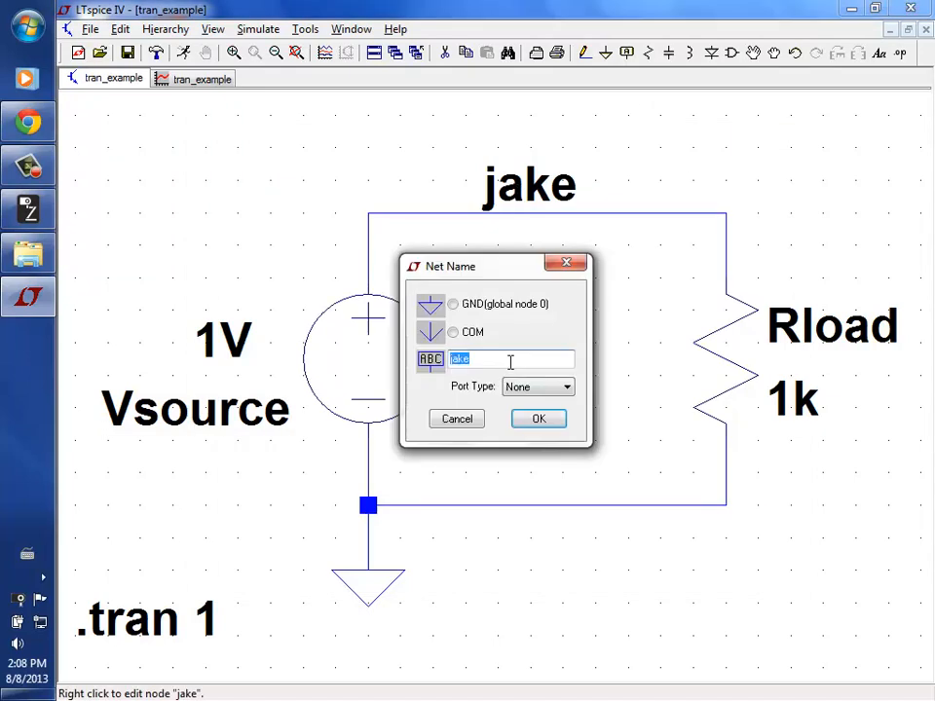
type("Vsource")
key("Return")
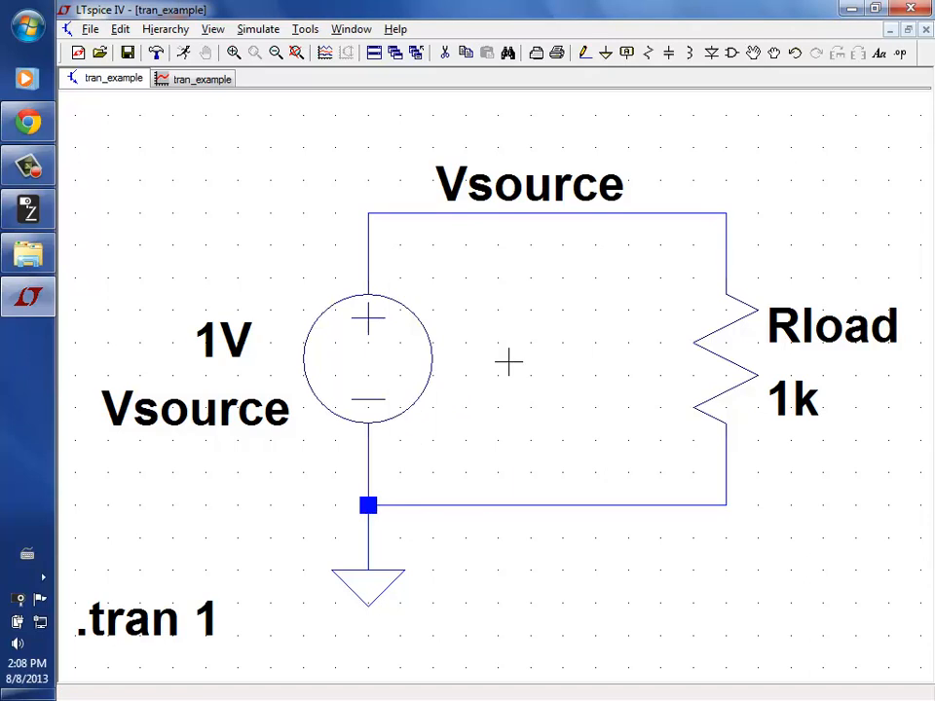
left_click(215, 29)
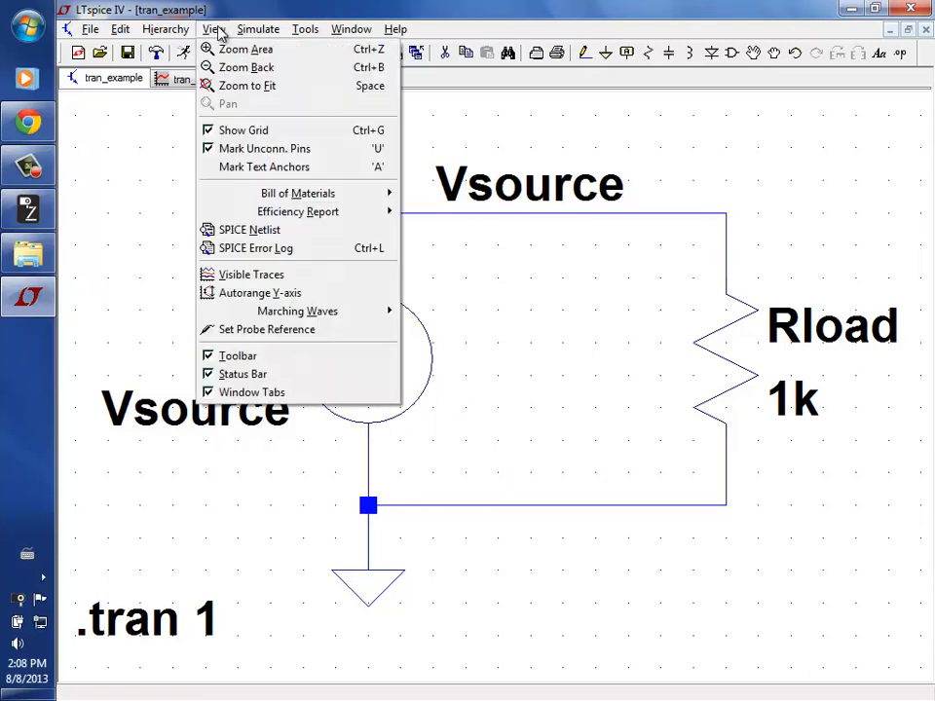
left_click(244, 230)
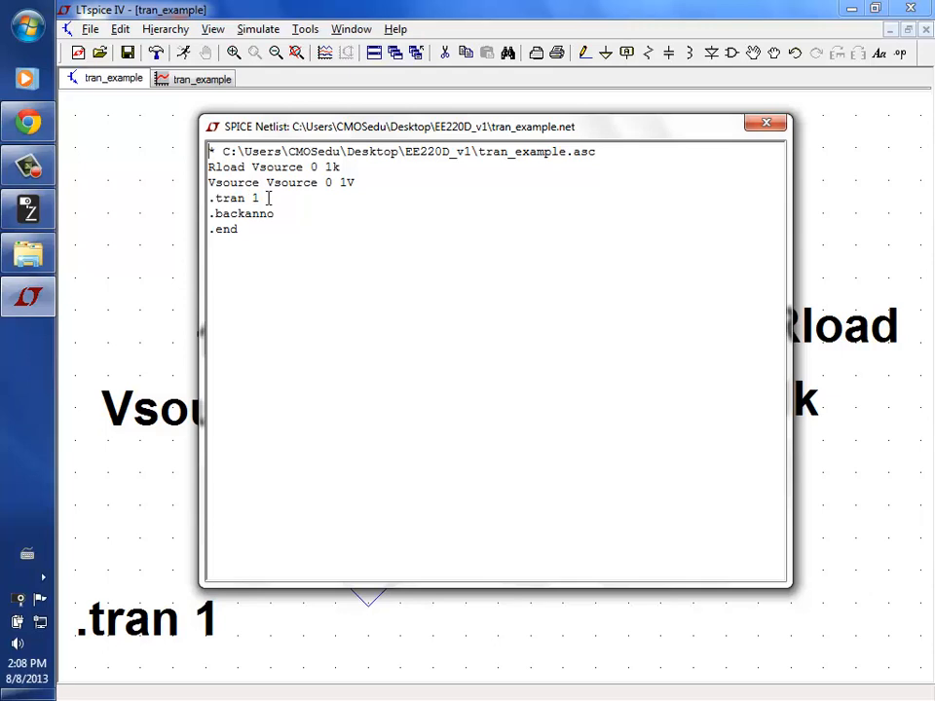
left_click_drag(253, 198, 205, 200)
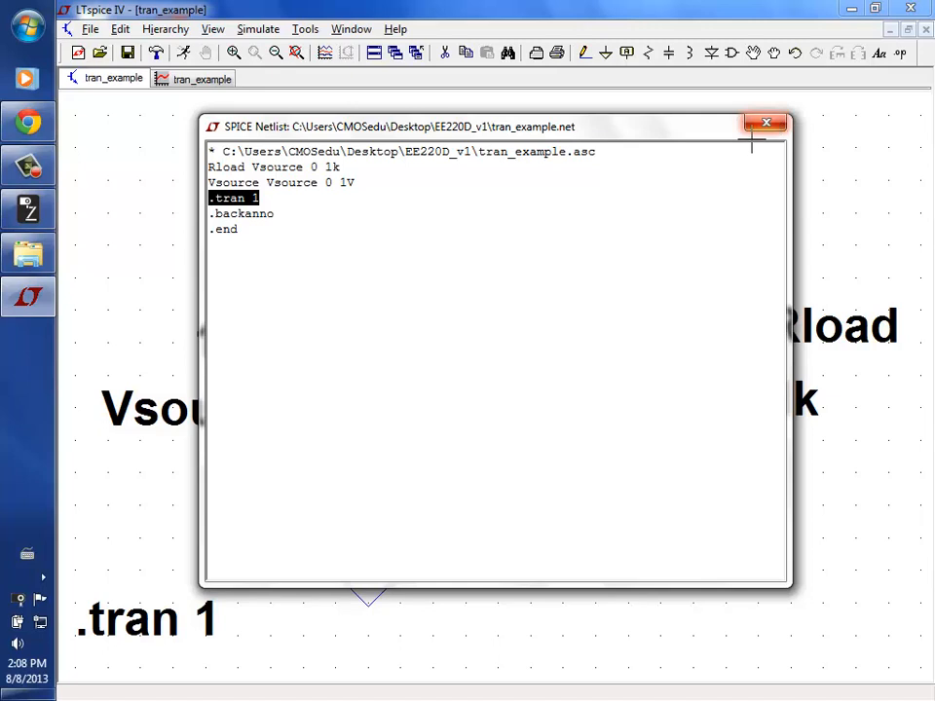
left_click(777, 125)
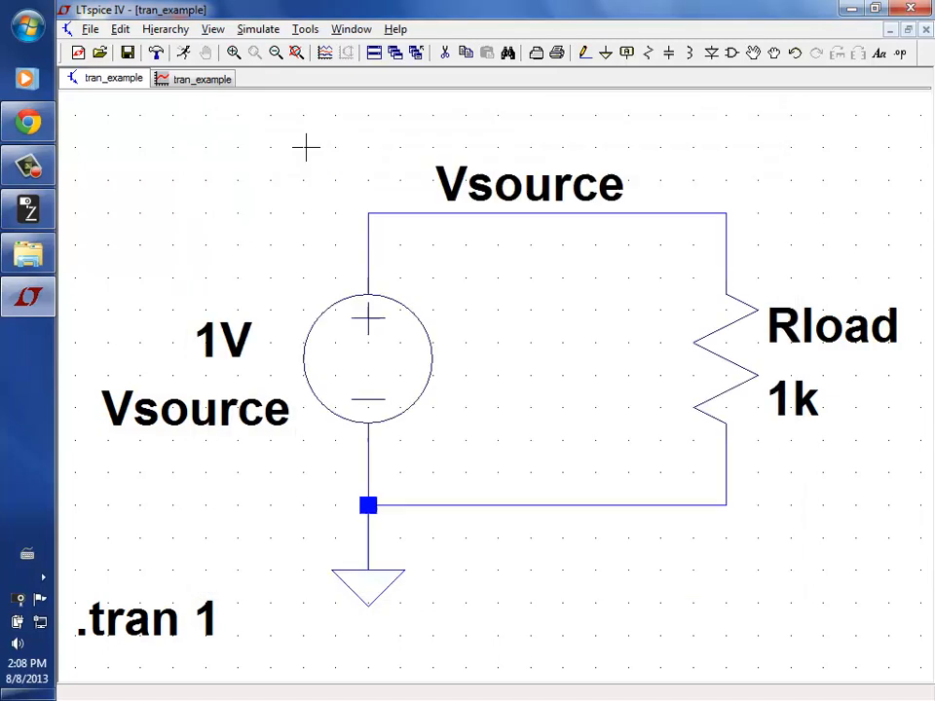
Save the tran_example schematic and exit LTspice
left_click(192, 83)
left_click(109, 80)
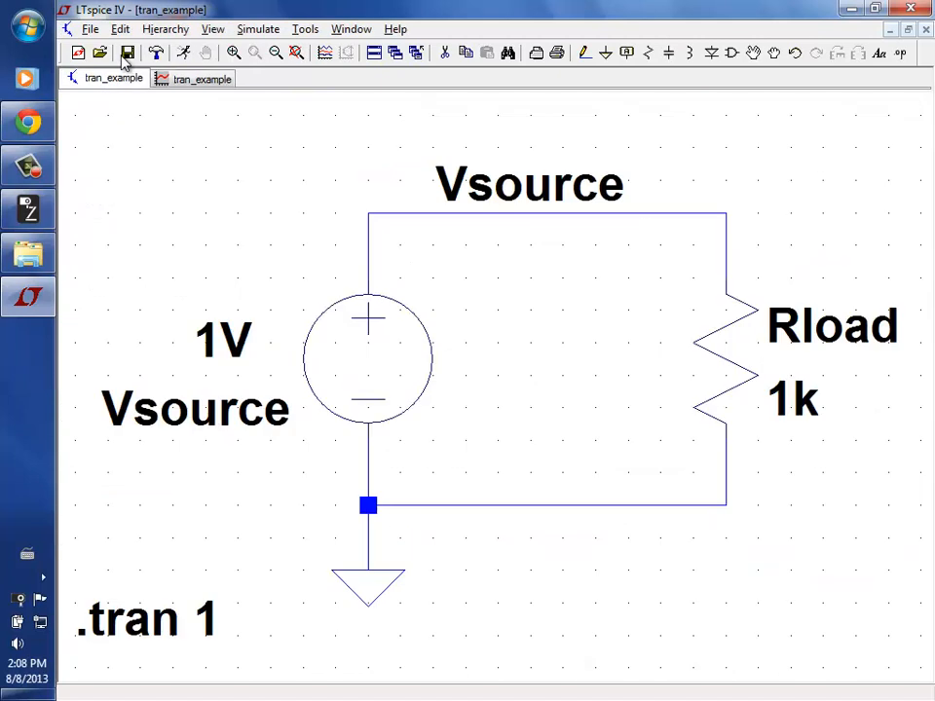
left_click(910, 9)
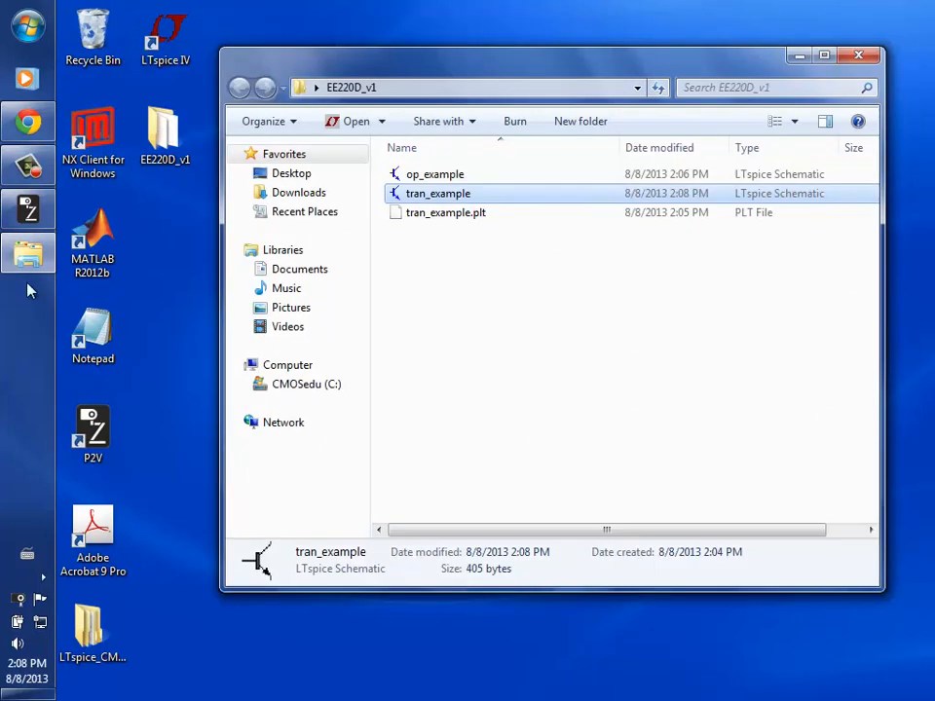
Switch to the IPEVO P2V camera program and show the handwritten Ohm's law notes full screen
left_click(27, 209)
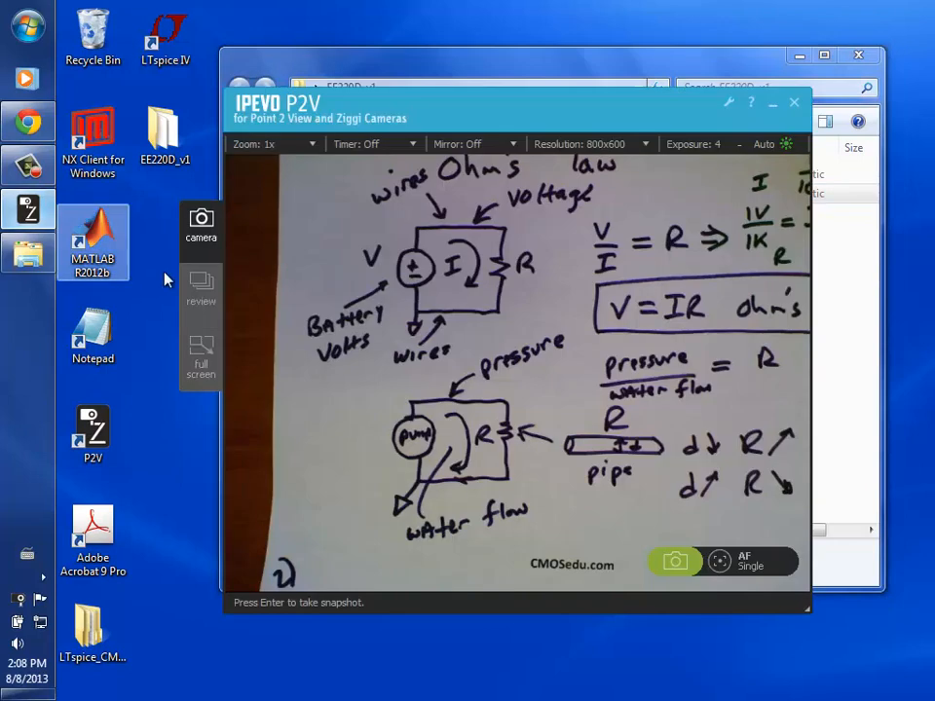
left_click(204, 363)
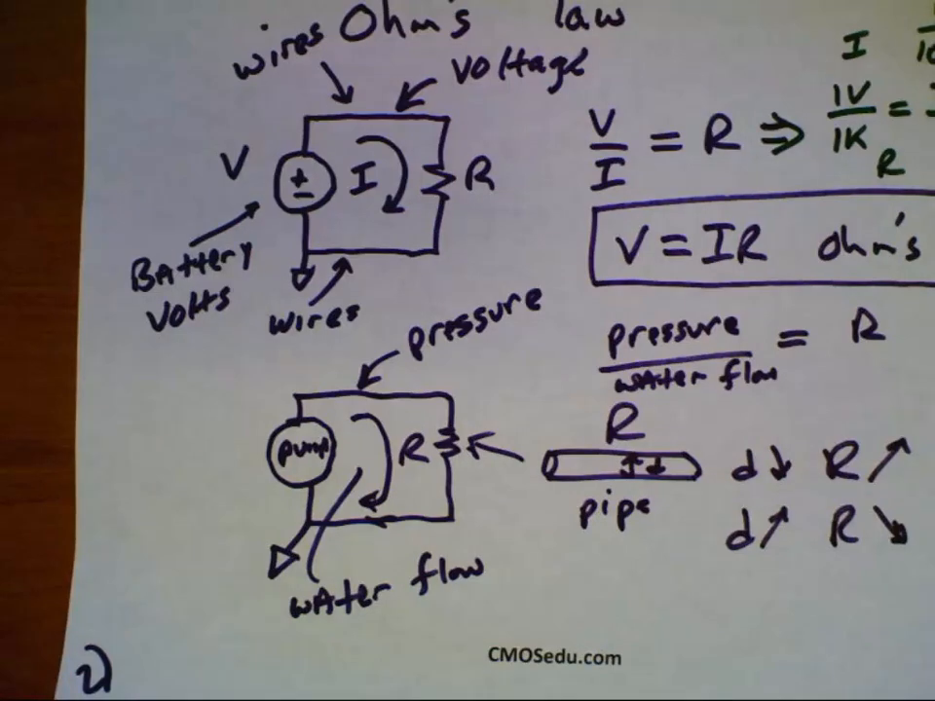
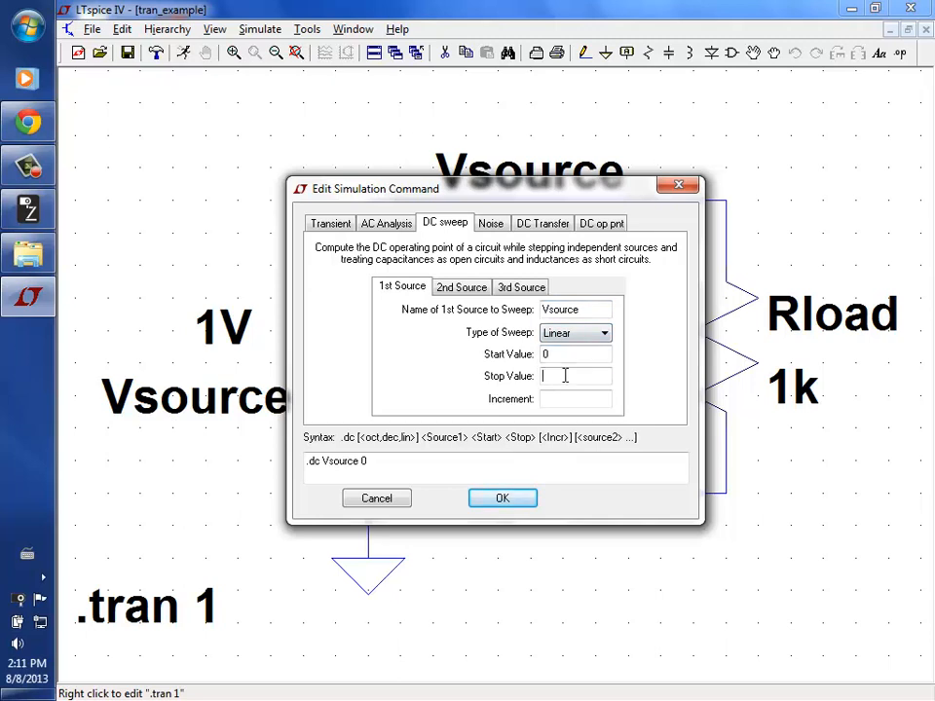
Complete the linear DC sweep of Vsource from 0 to 1 with increment 1m and move its directive just below the circuit's lower wire
left_click(583, 400)
left_click(500, 500)
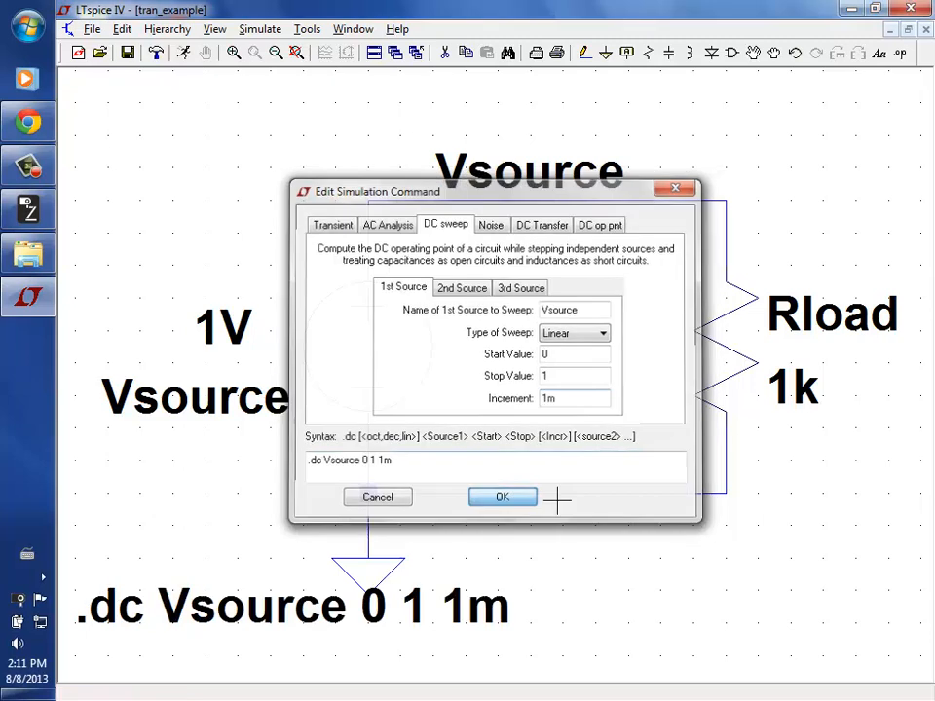
left_click(750, 55)
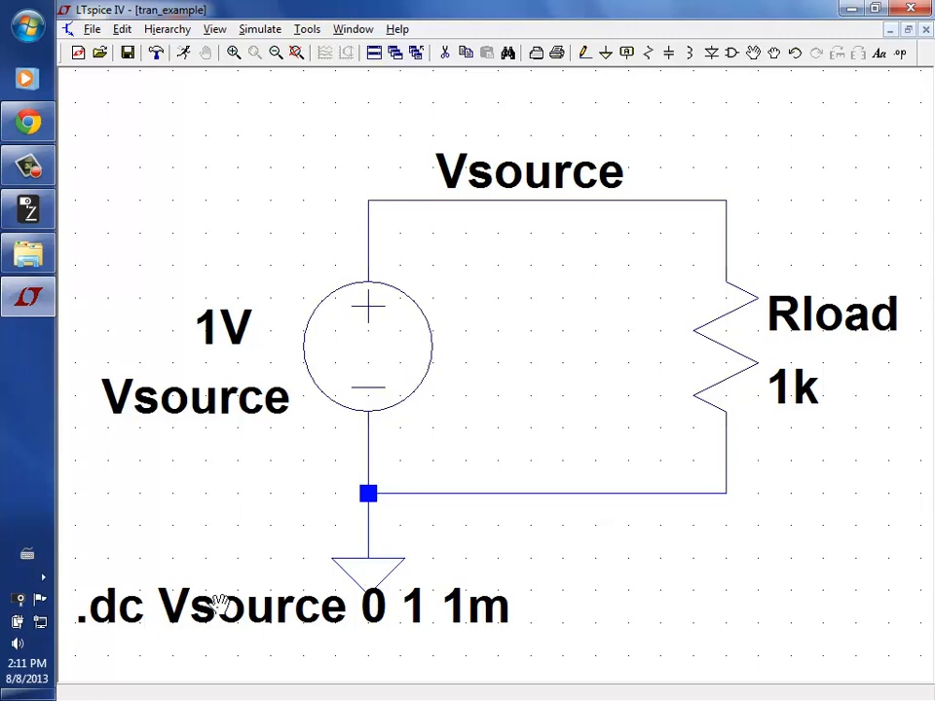
left_click(167, 605)
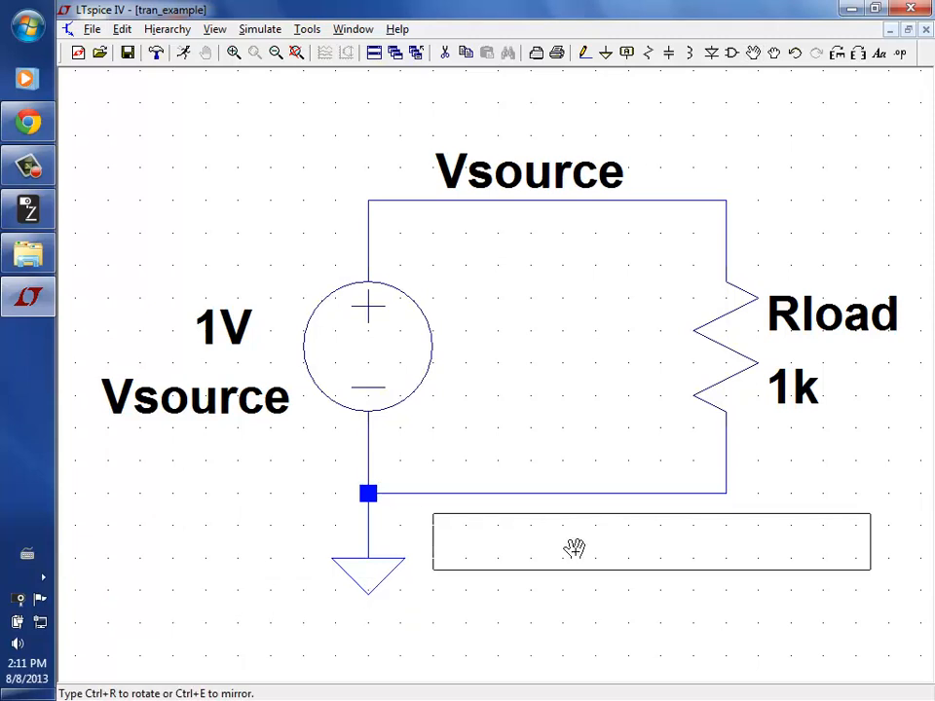
left_click(573, 547)
left_click(296, 54)
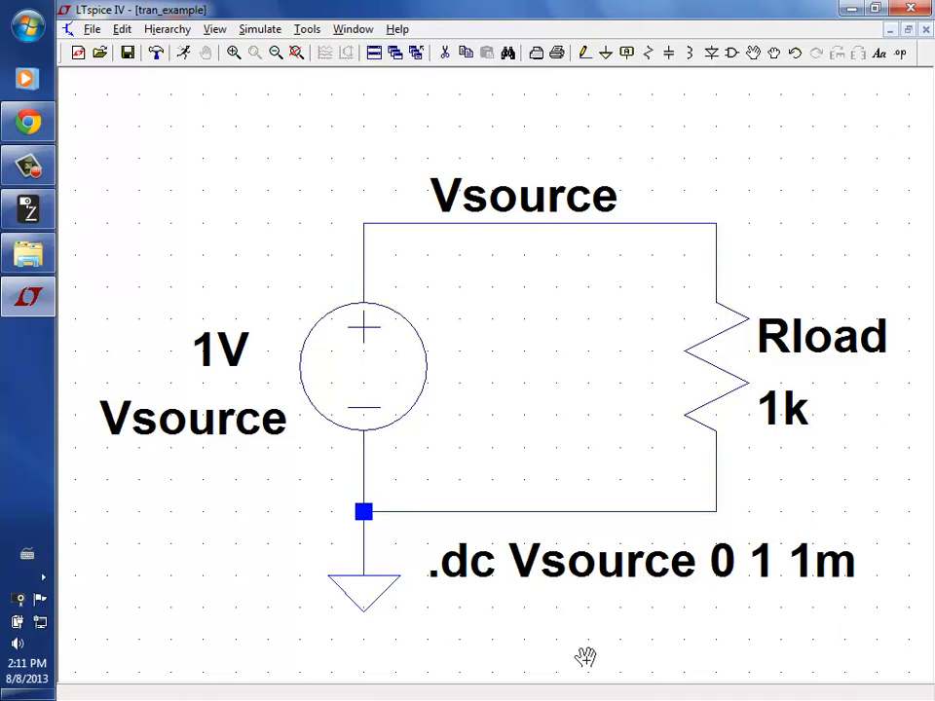
Save a copy of the schematic as dc_example in the EE220D_v1 folder
left_click(91, 29)
left_click(133, 122)
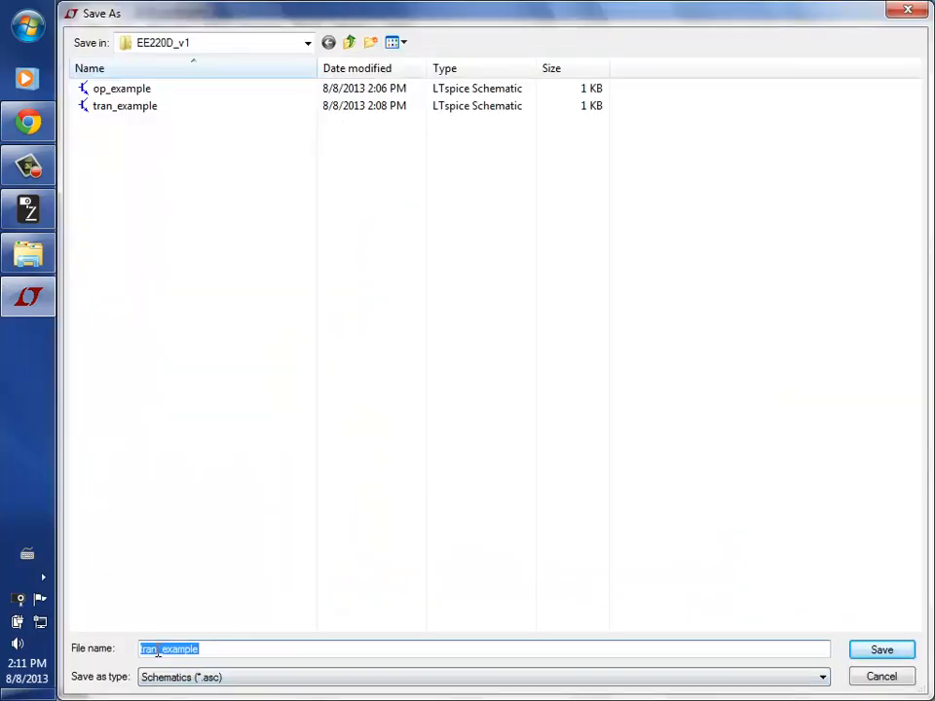
left_click(158, 653)
key("BackSpace")
key("BackSpace")
key("BackSpace")
key("BackSpace")
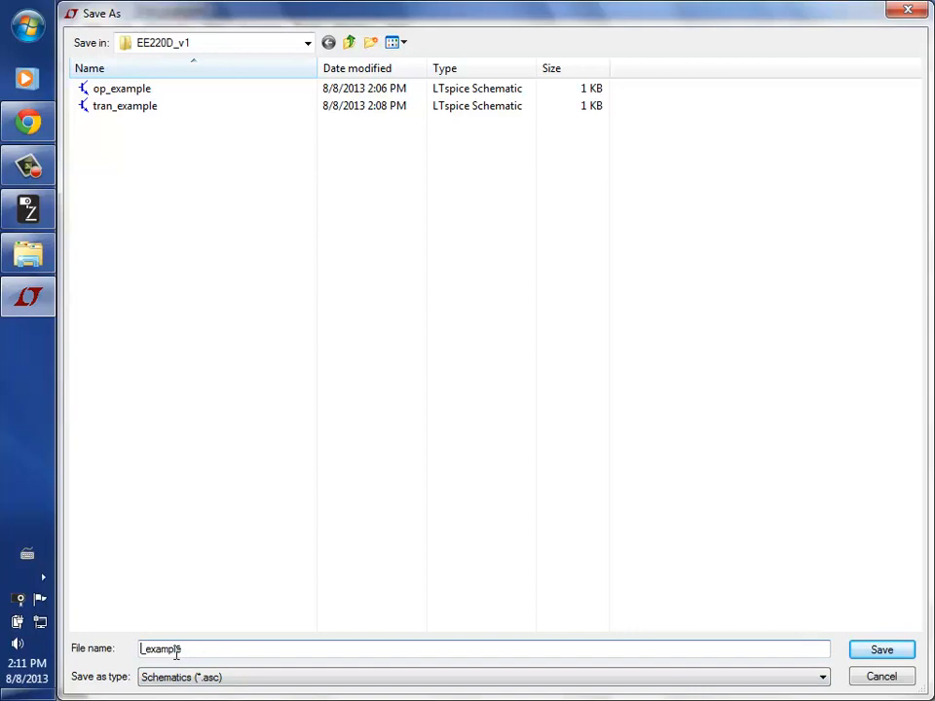
type("dc")
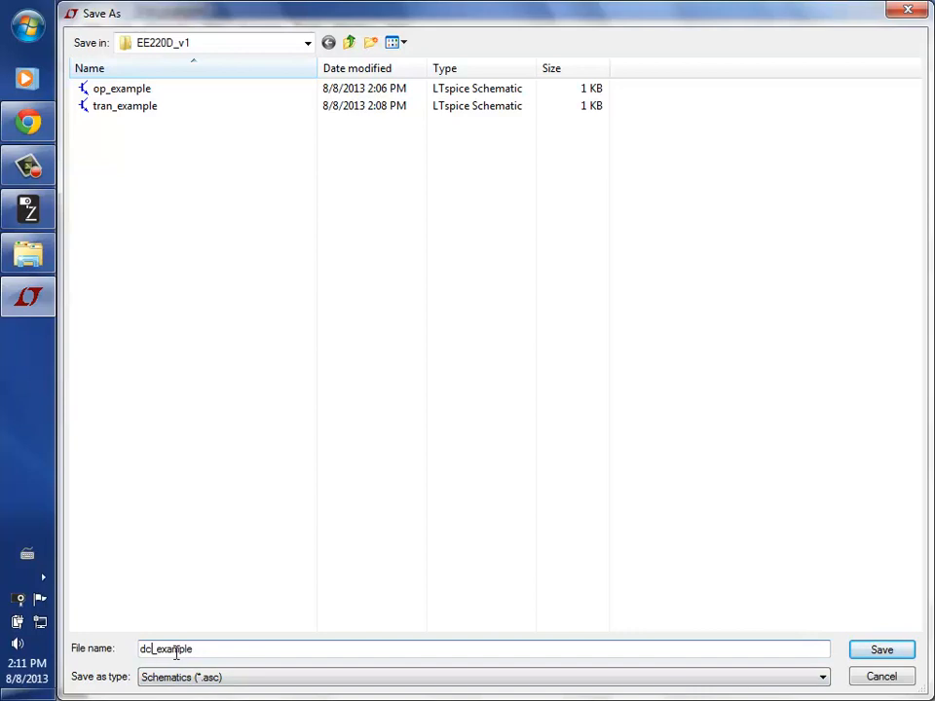
left_click(872, 650)
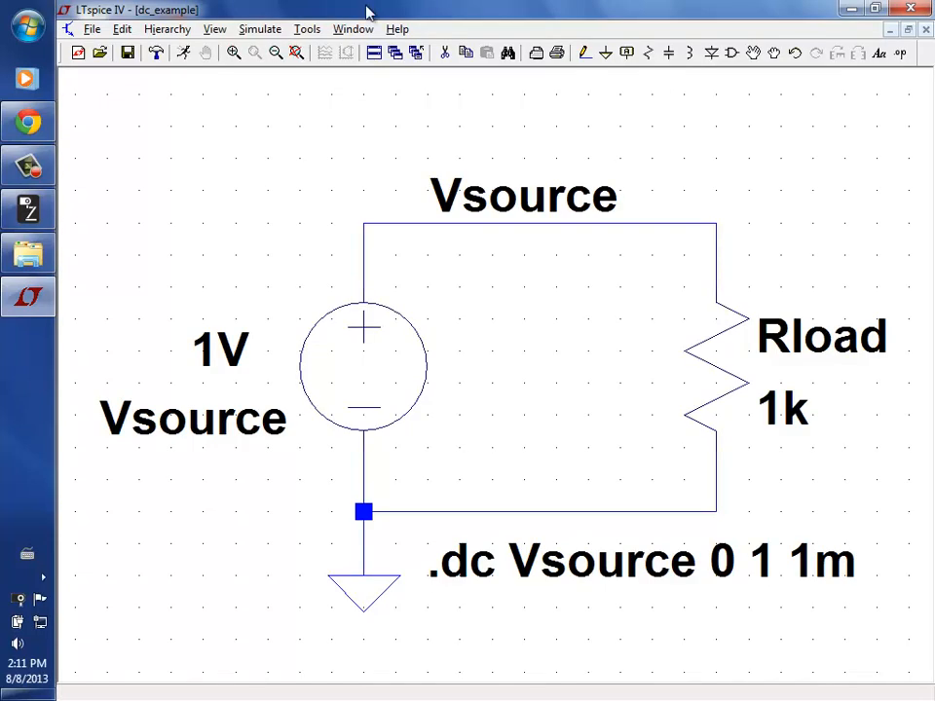
Run the DC sweep simulation and check the generated files in the EE220D_v1 folder
left_click(184, 54)
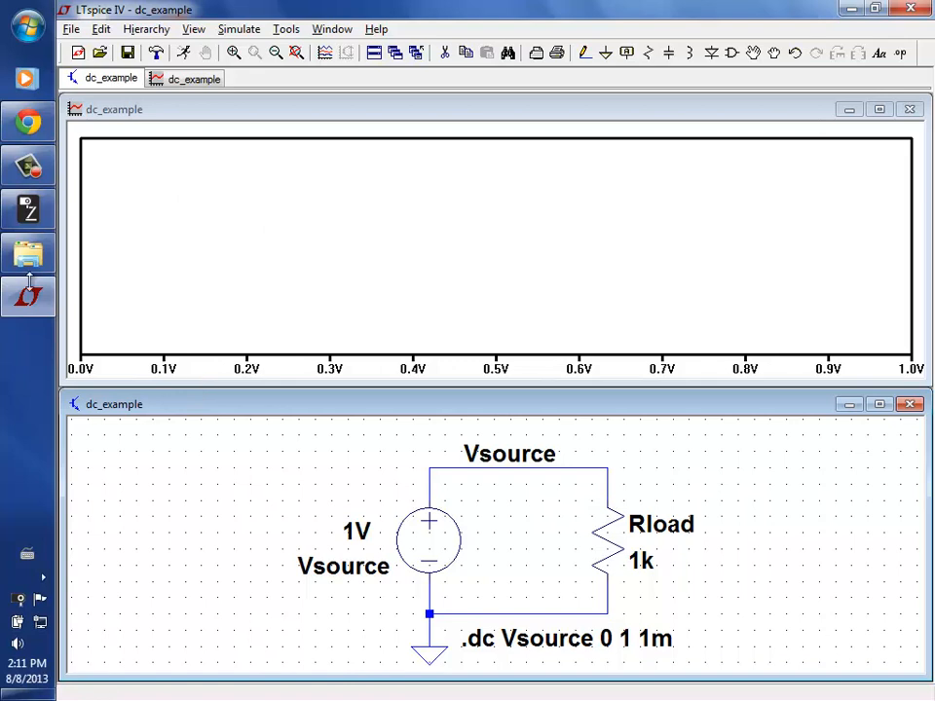
left_click(22, 251)
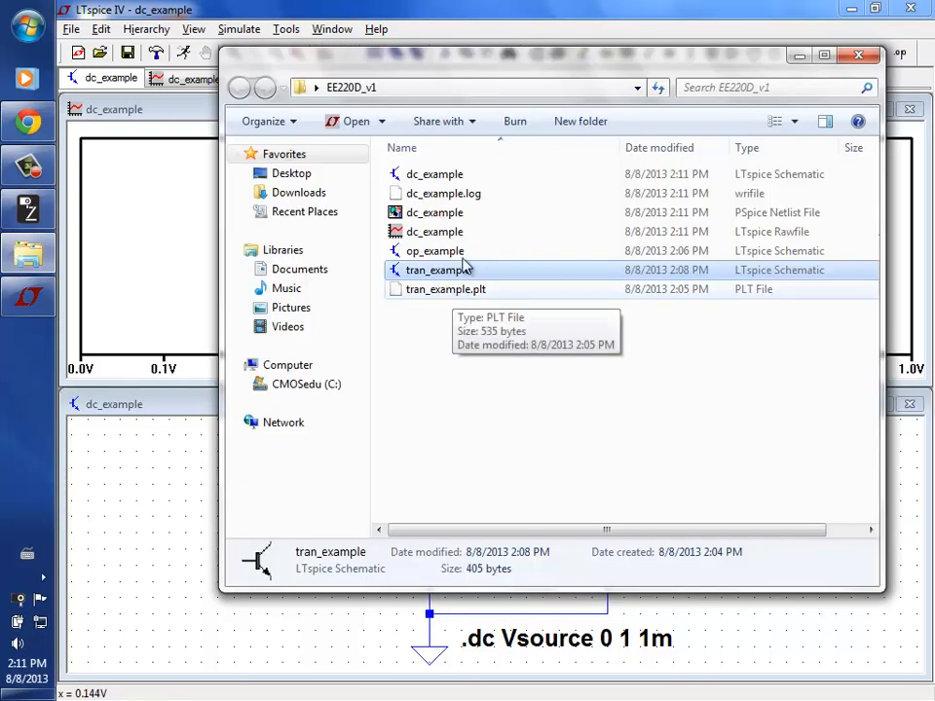
left_click(801, 57)
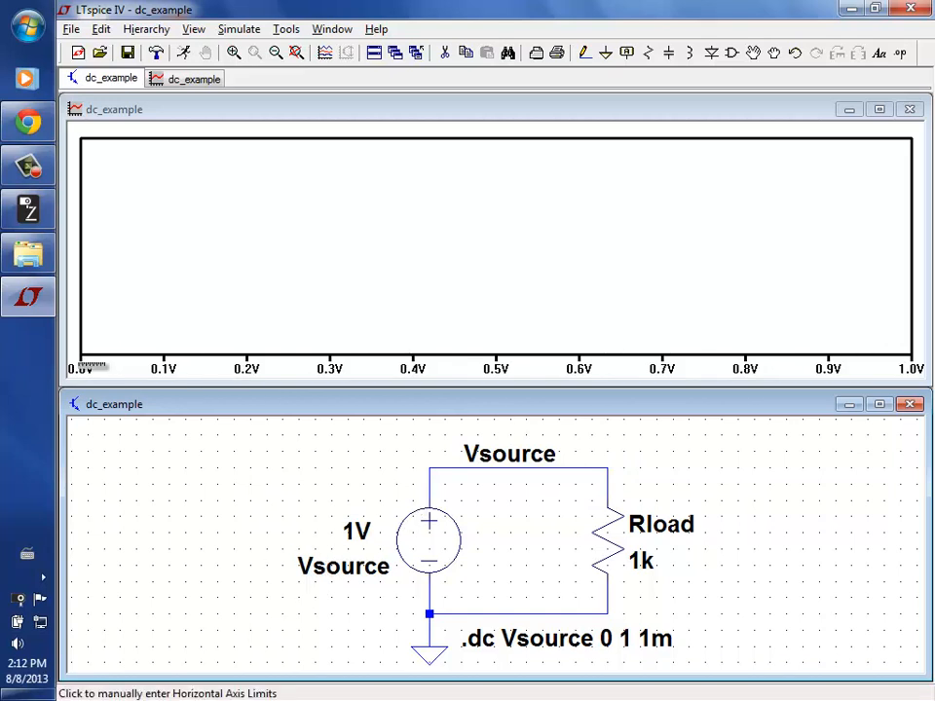
Plot the Vsource net's voltage and, in an added plot pane, the current through Rload
left_click(531, 445)
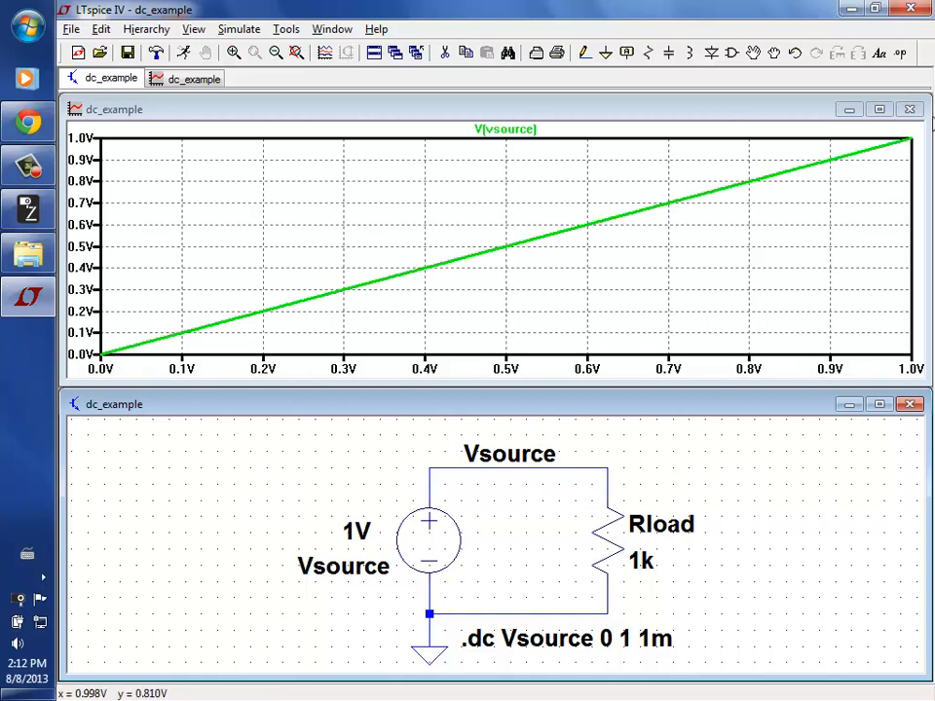
left_click(316, 223)
right_click(317, 225)
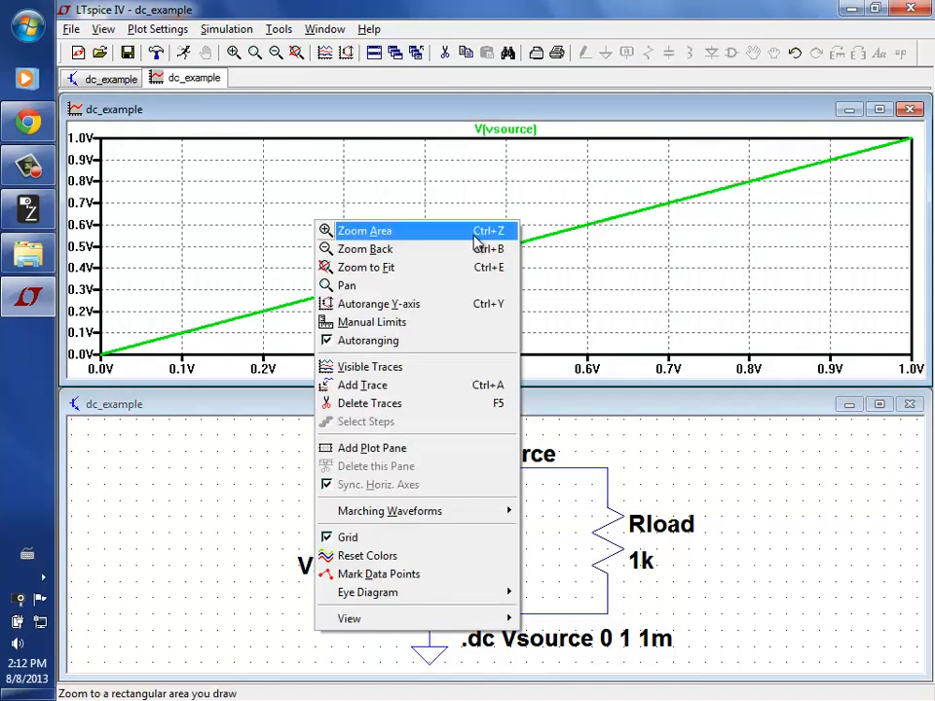
left_click(425, 450)
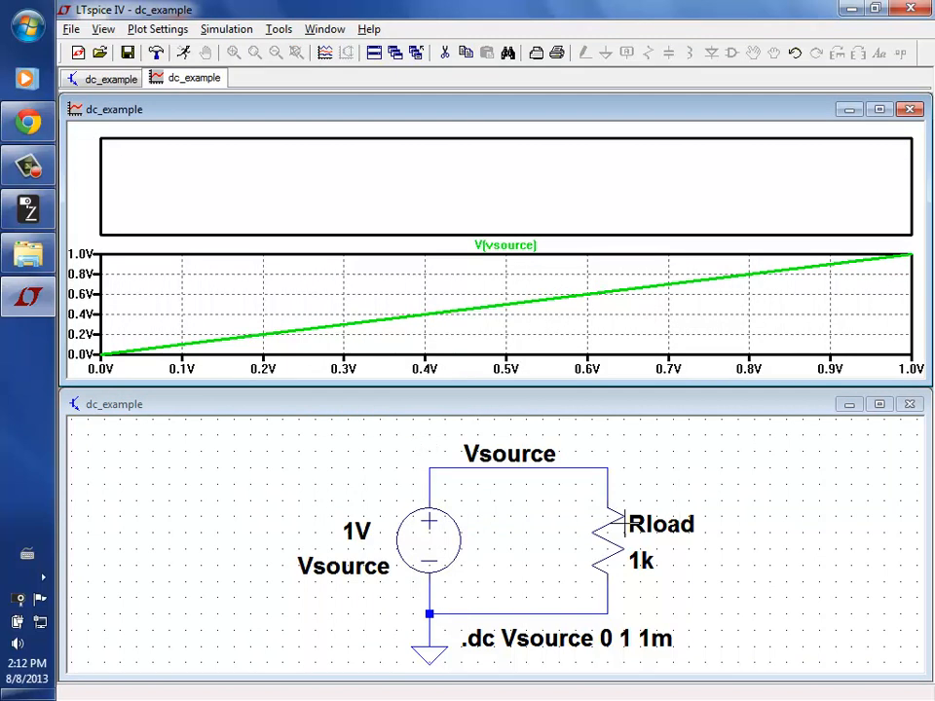
left_click(577, 407)
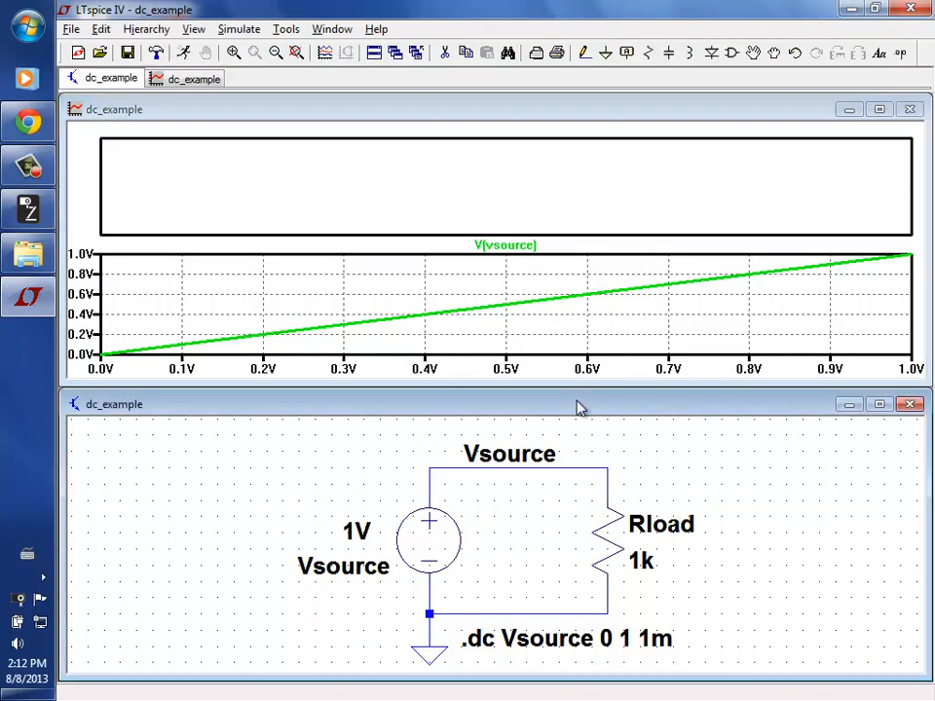
left_click(610, 548)
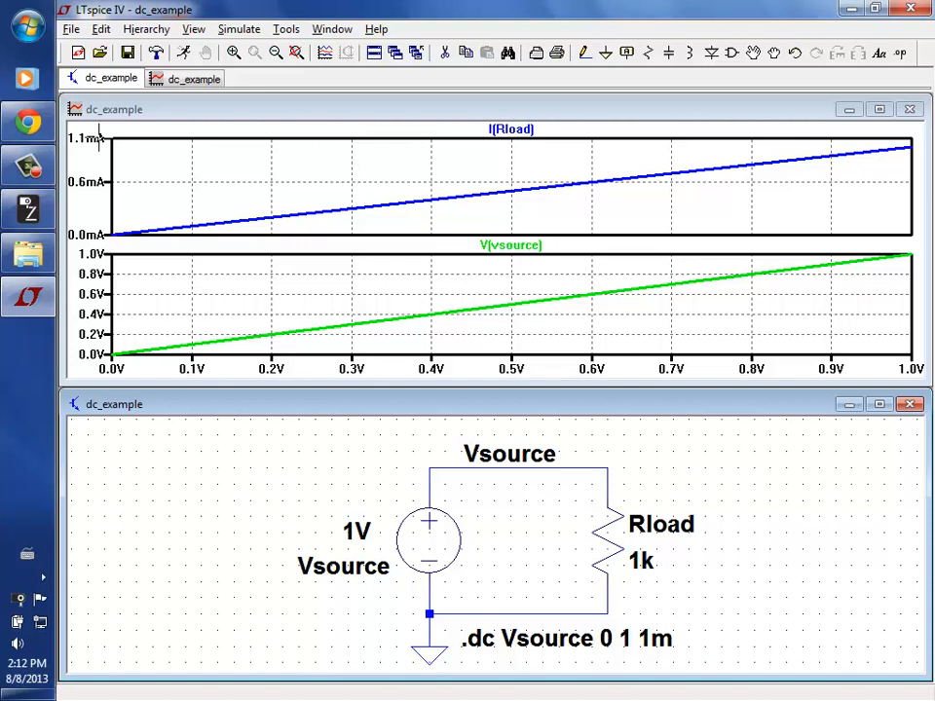
Compare the enlarged Rload current and Vsource voltage plots with the schematic, and review the DC sweep settings without changing them
left_click(880, 109)
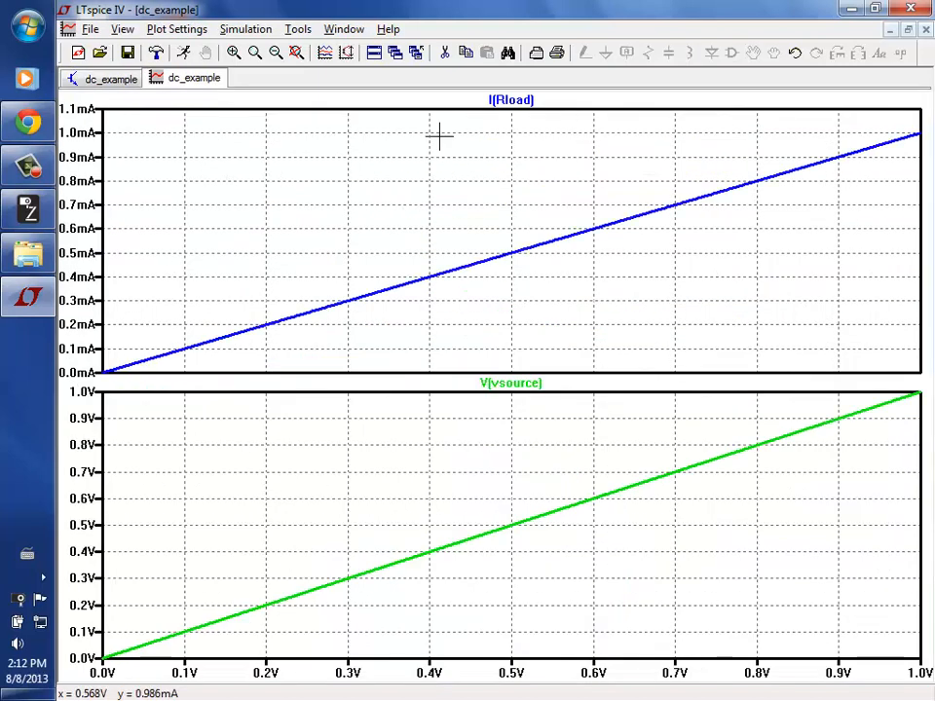
left_click(121, 84)
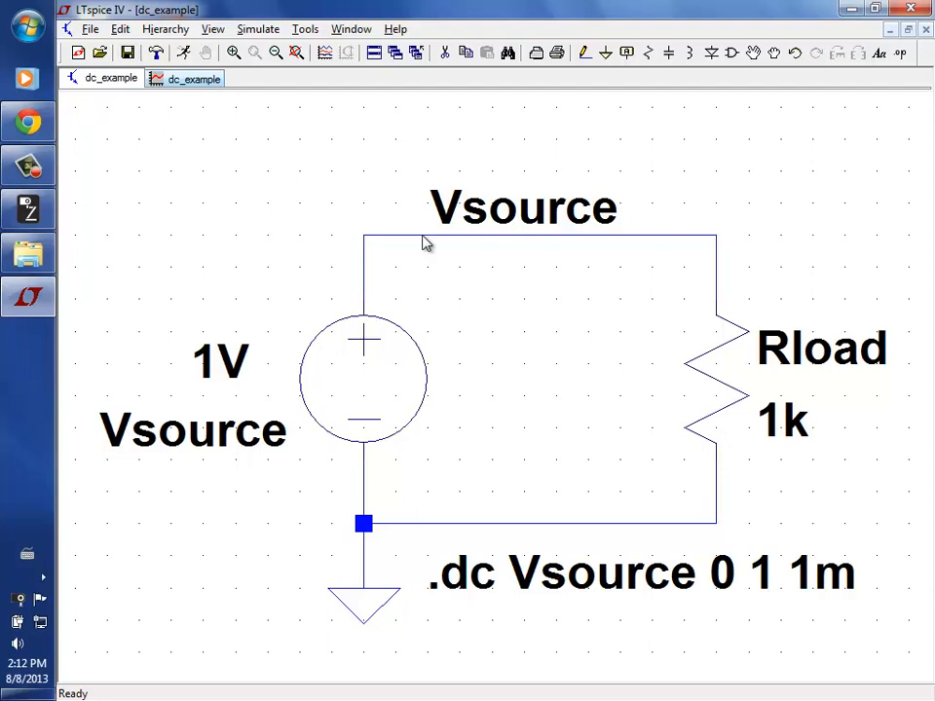
left_click(188, 80)
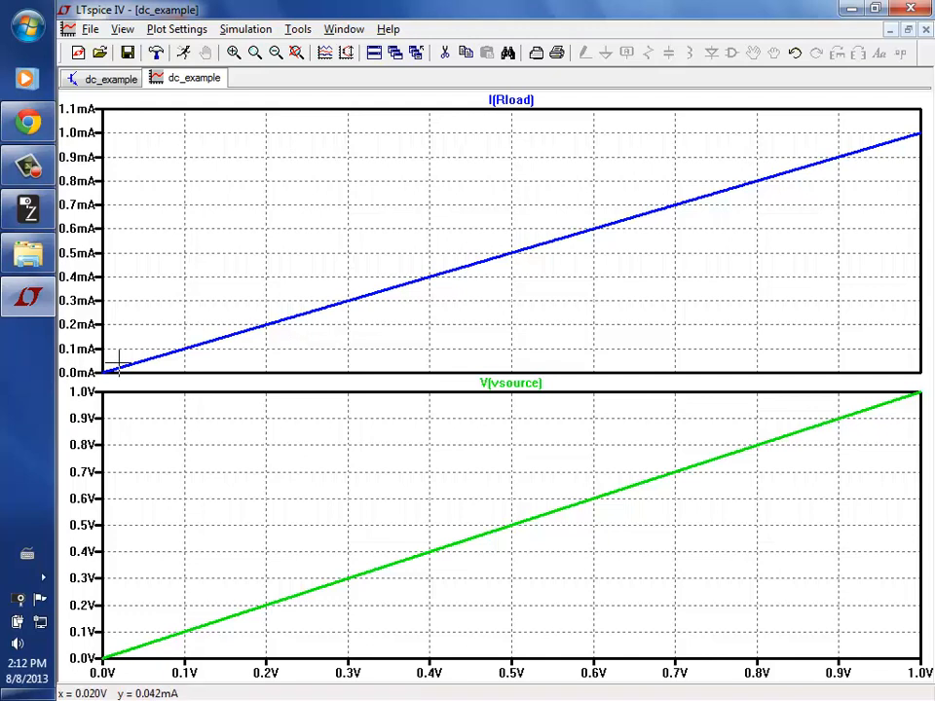
left_click(97, 81)
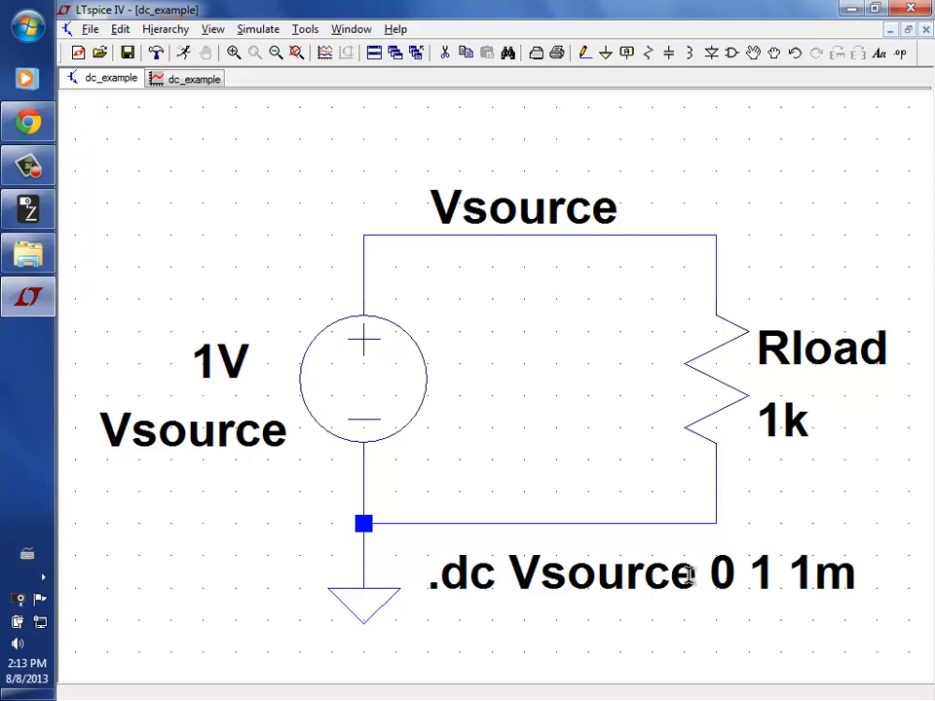
right_click(628, 576)
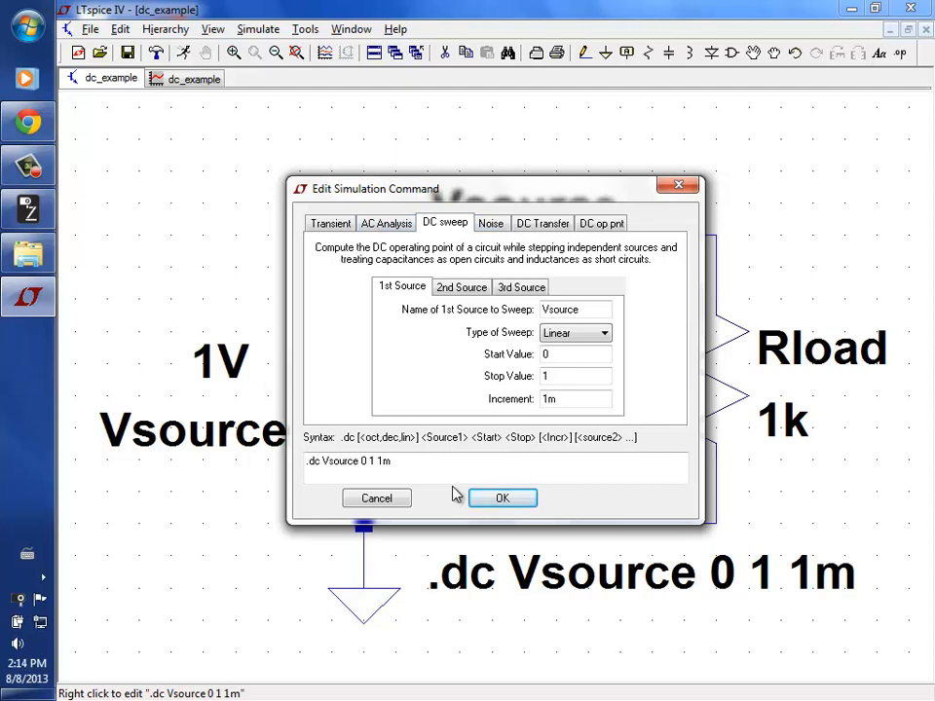
left_click(378, 498)
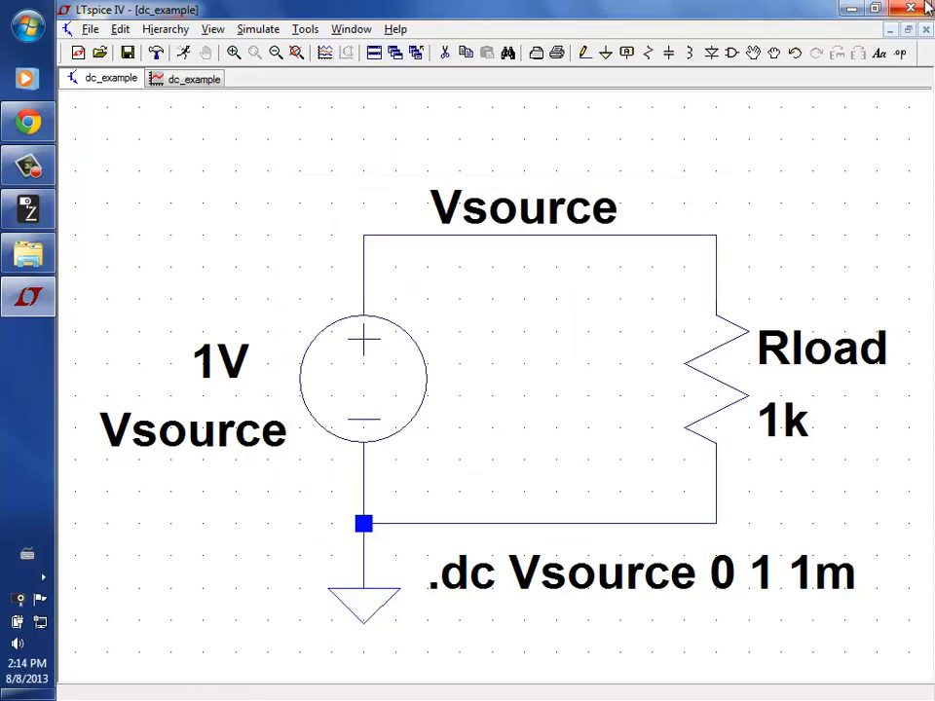
Exit LTspice, check the saved example files in the EE220D_v1 folder and close the folder
left_click(925, 8)
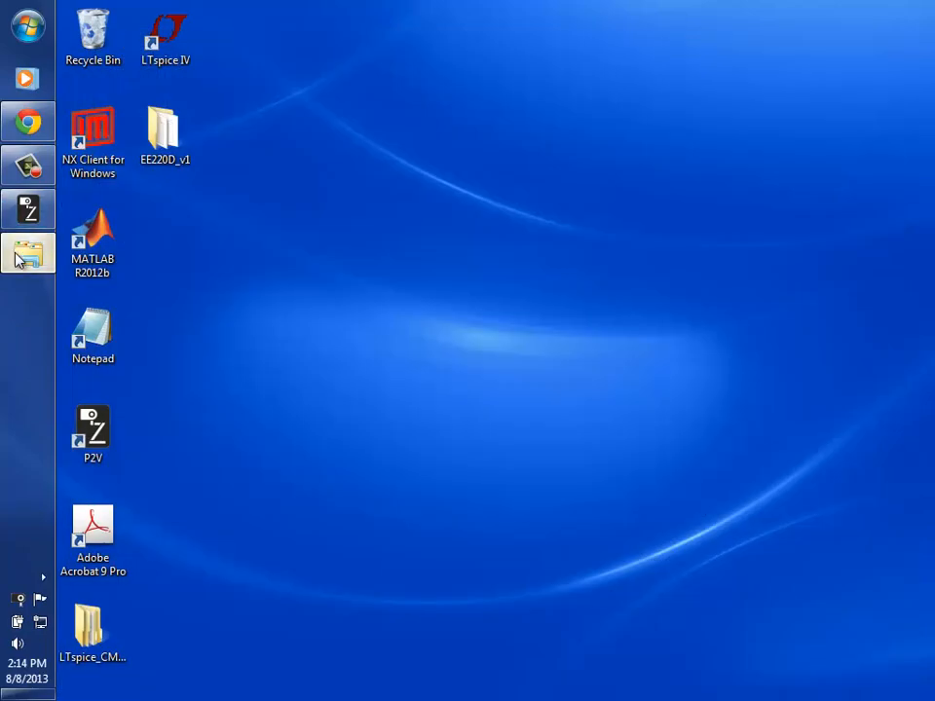
left_click(19, 257)
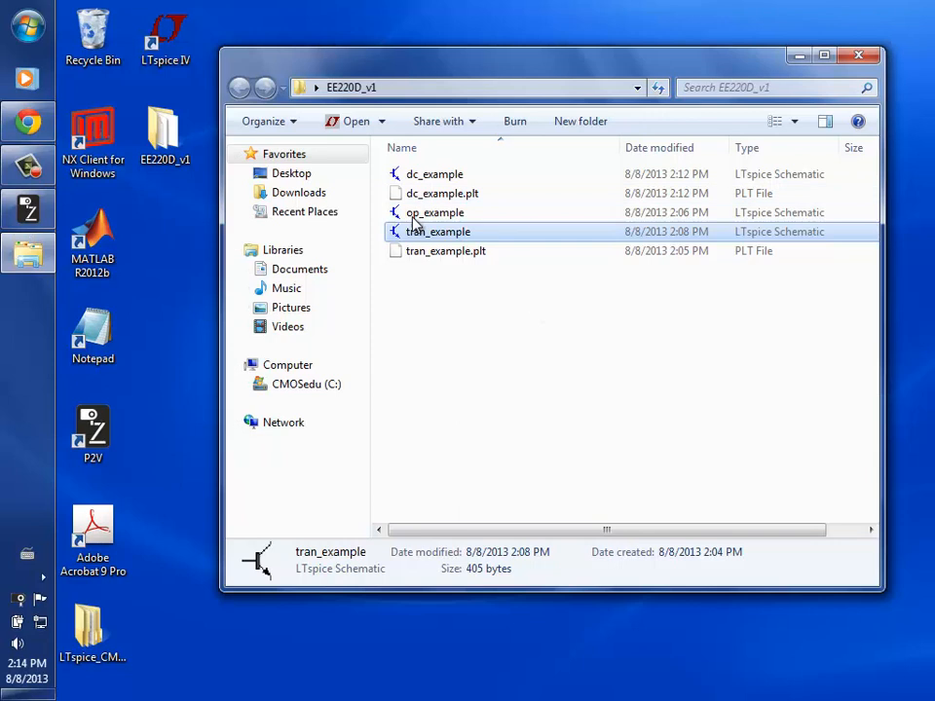
left_click(858, 55)
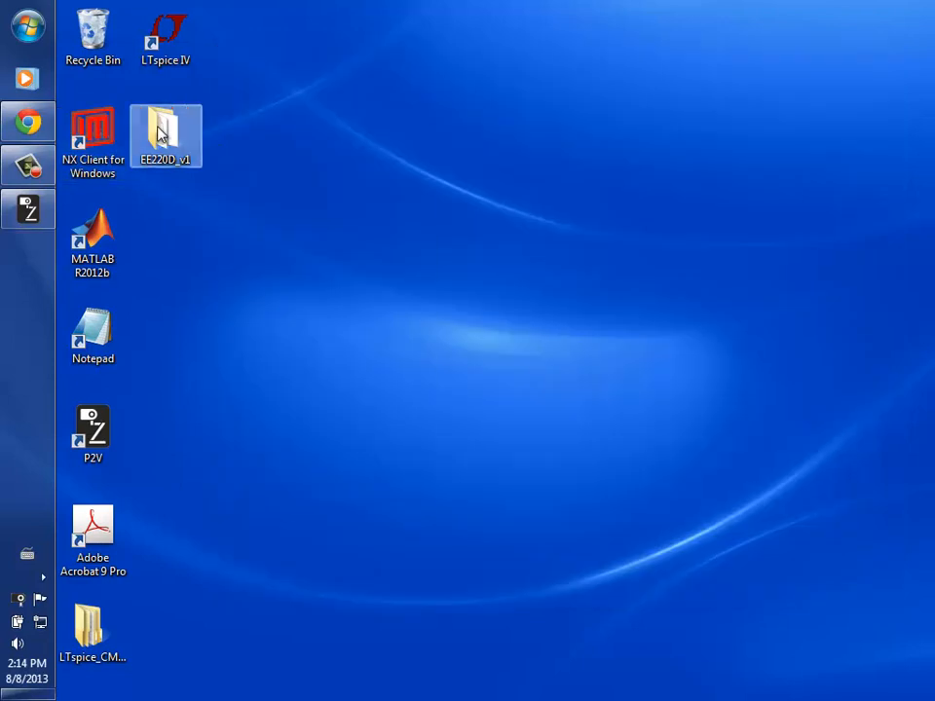
Compress the EE220D_v1 desktop folder into an archive with WinRAR
right_click(161, 134)
left_click(255, 257)
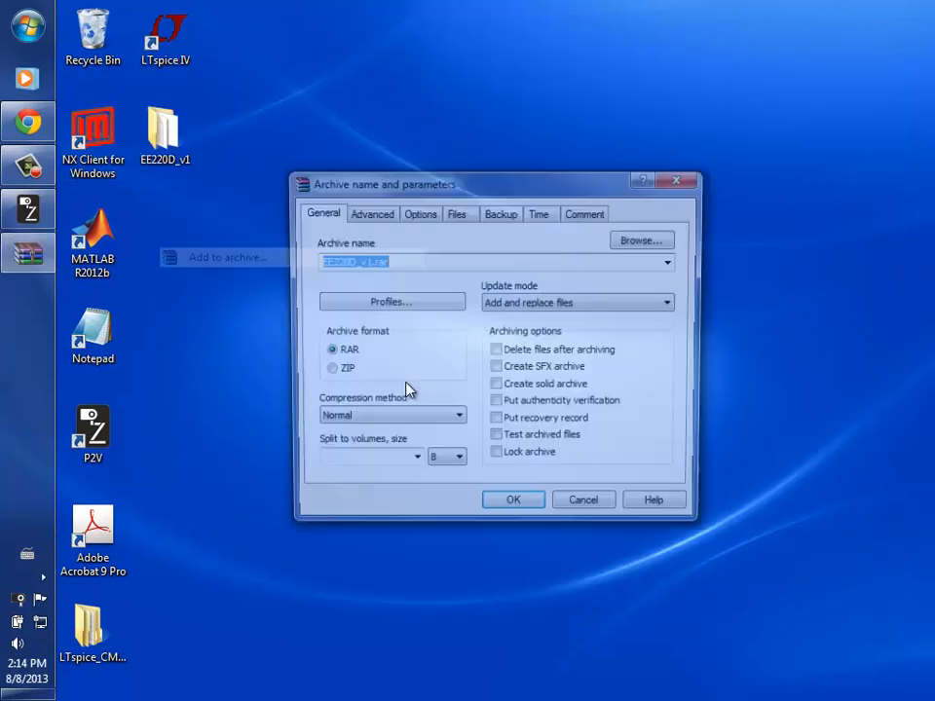
left_click(341, 370)
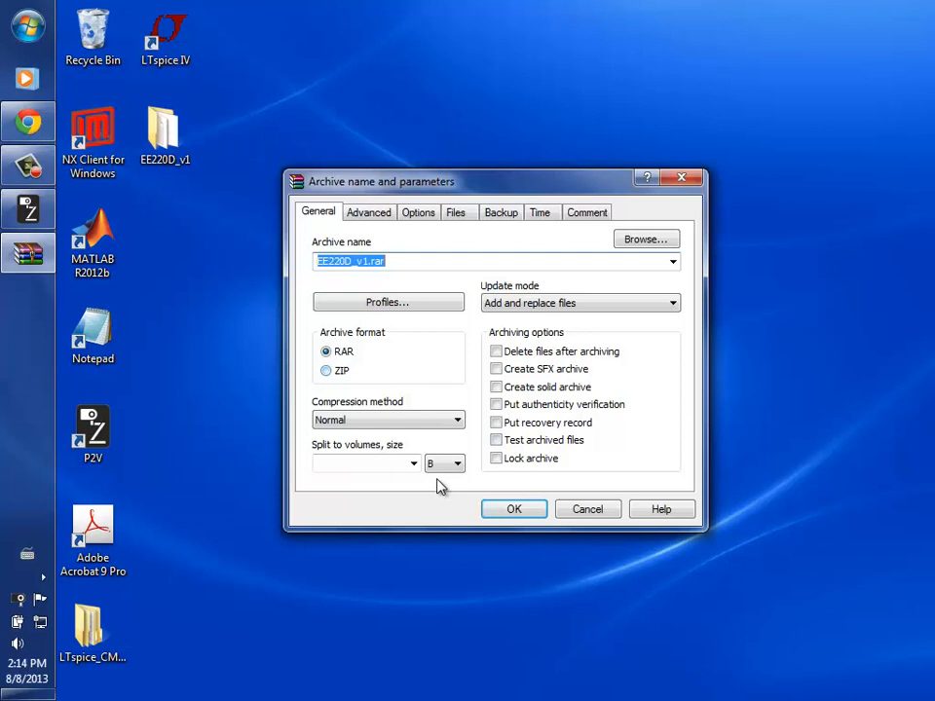
left_click(518, 510)
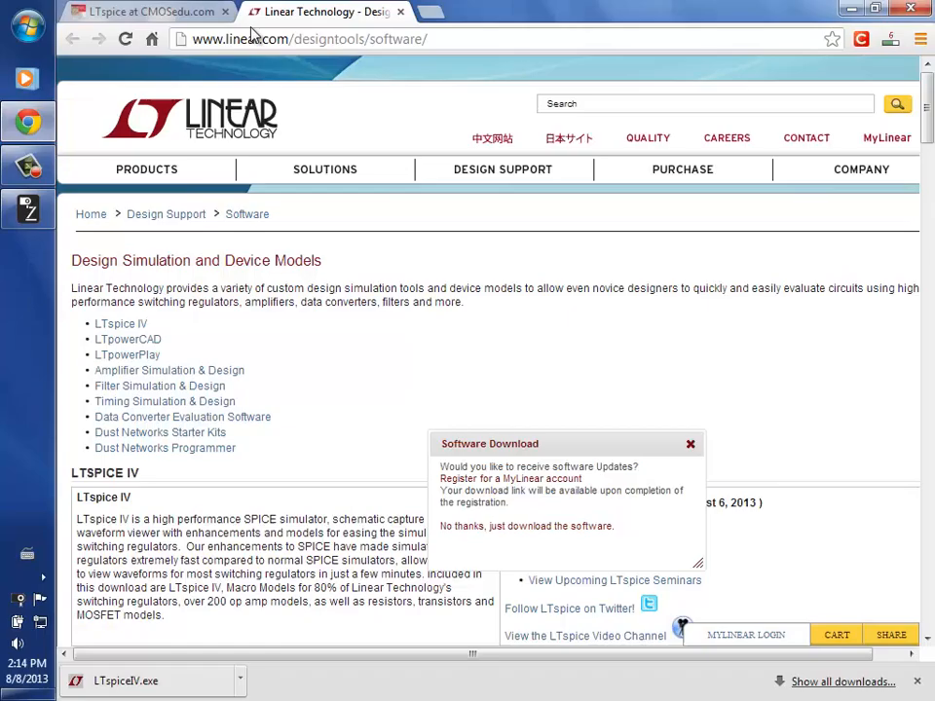
Switch to Chrome and open the EE 220D LTspice Discussions and Examples page from the CMOSedu.com videos page
left_click(191, 8)
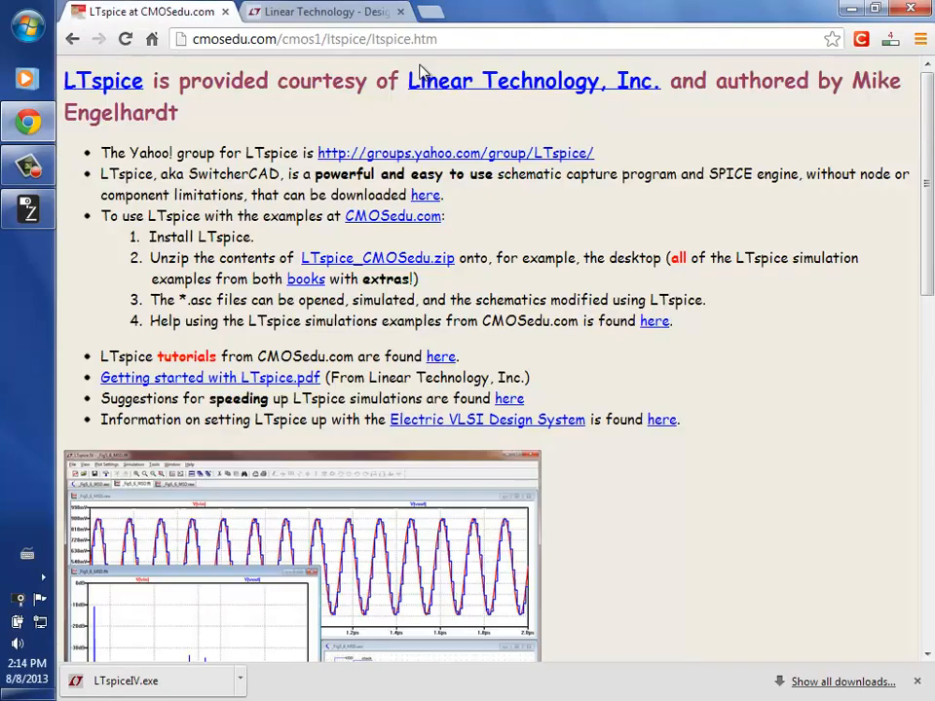
left_click(72, 39)
left_click(784, 469)
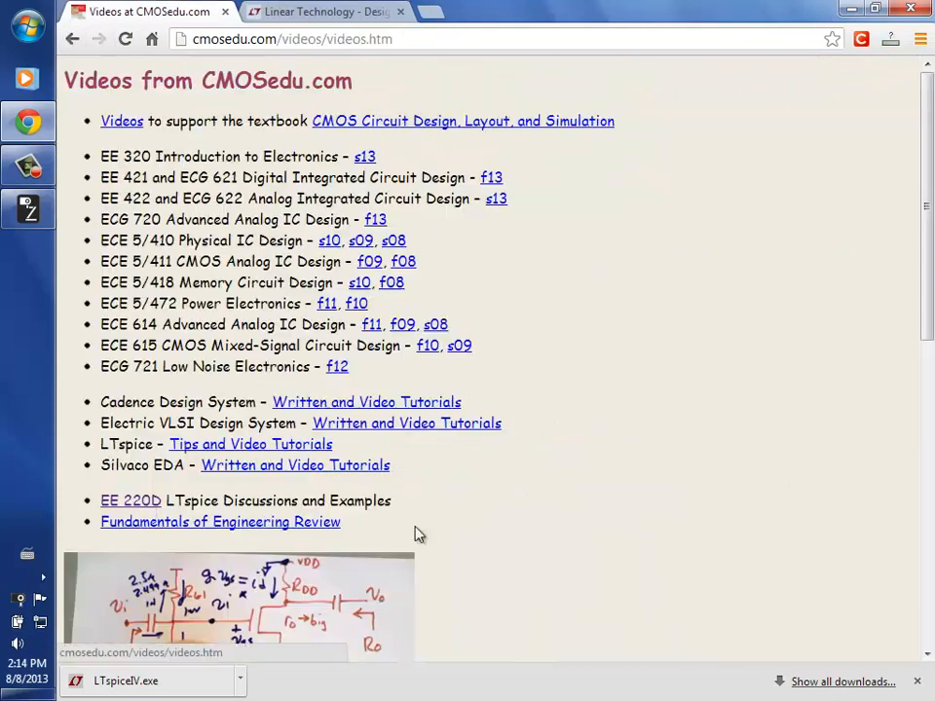
left_click(143, 502)
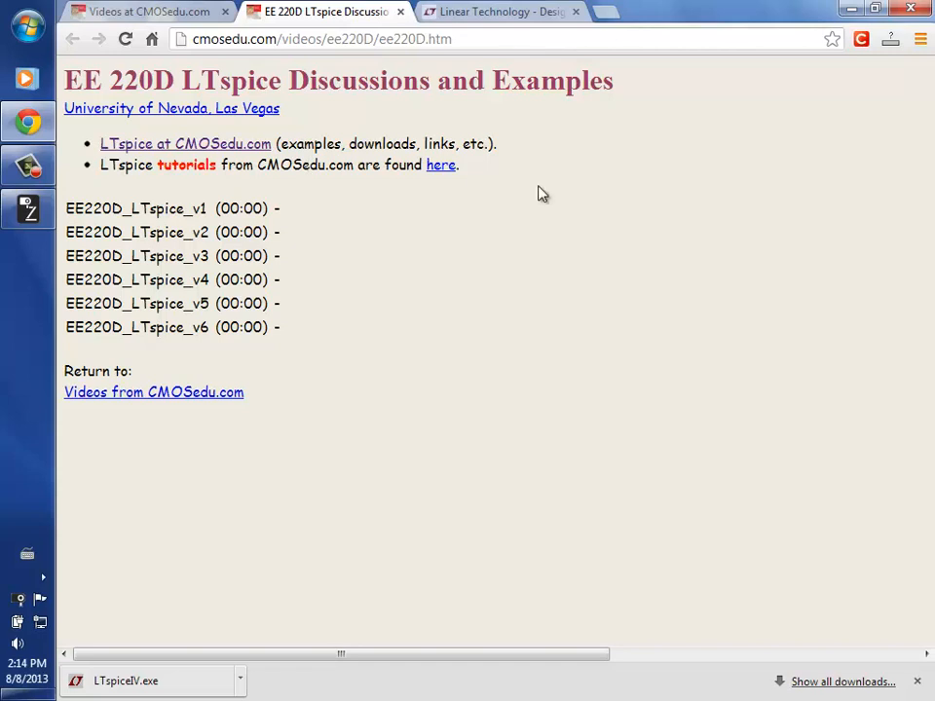
View the LTspice tutorials page and reopen the EE 220D page from the CMOSedu.com videos list
left_click(441, 166)
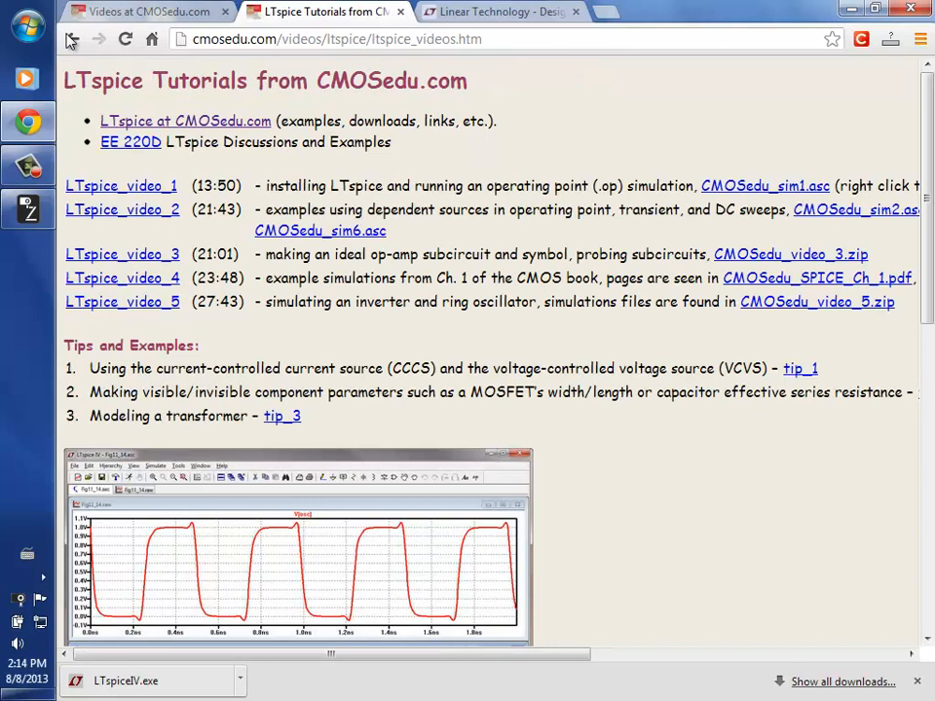
left_click(107, 8)
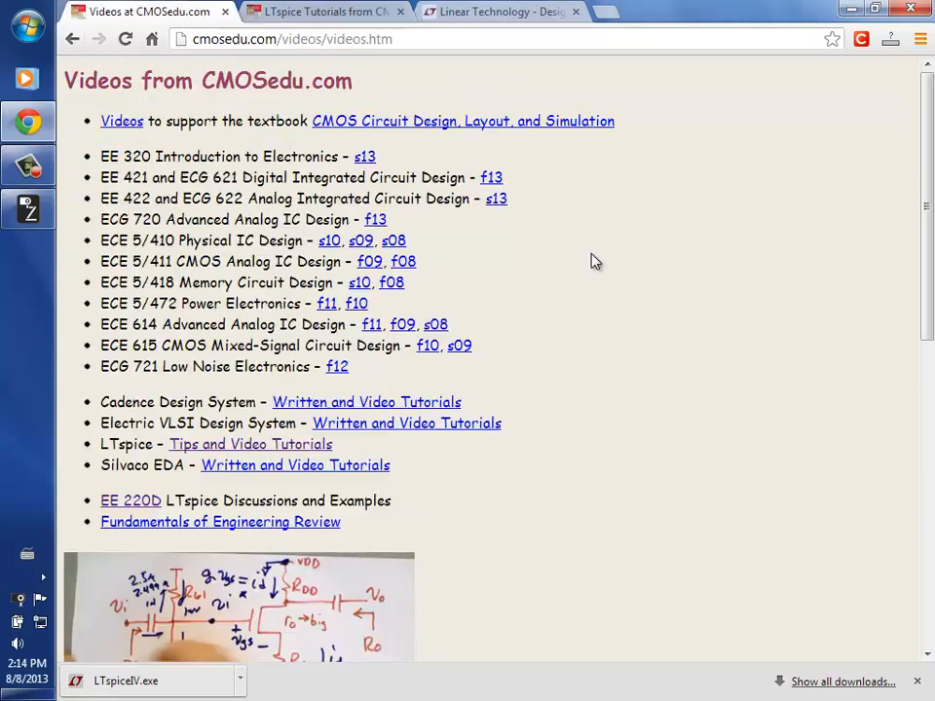
left_click(124, 504)
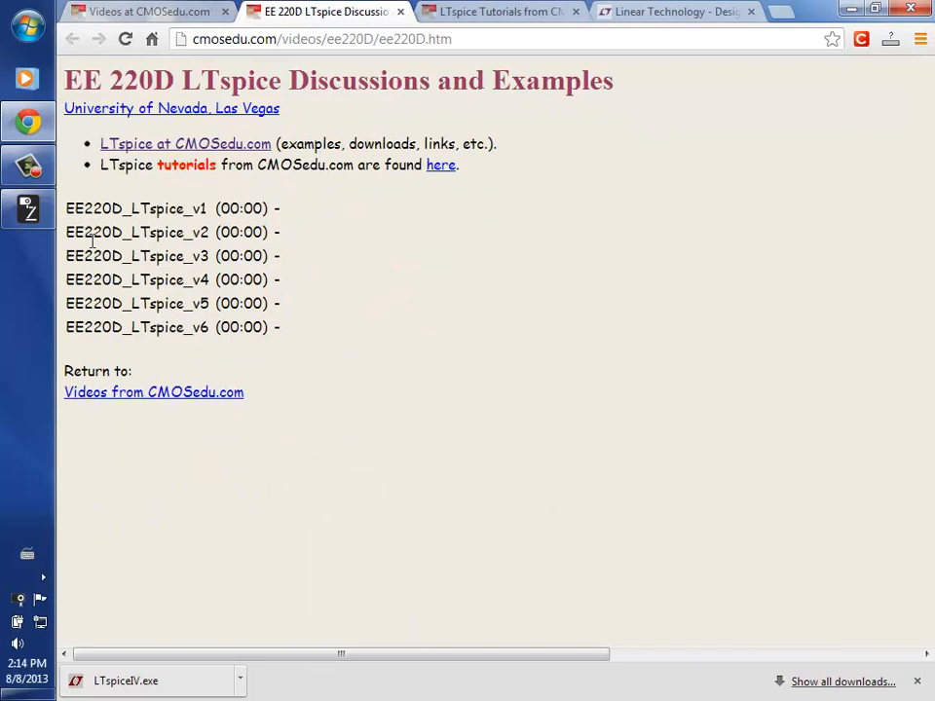